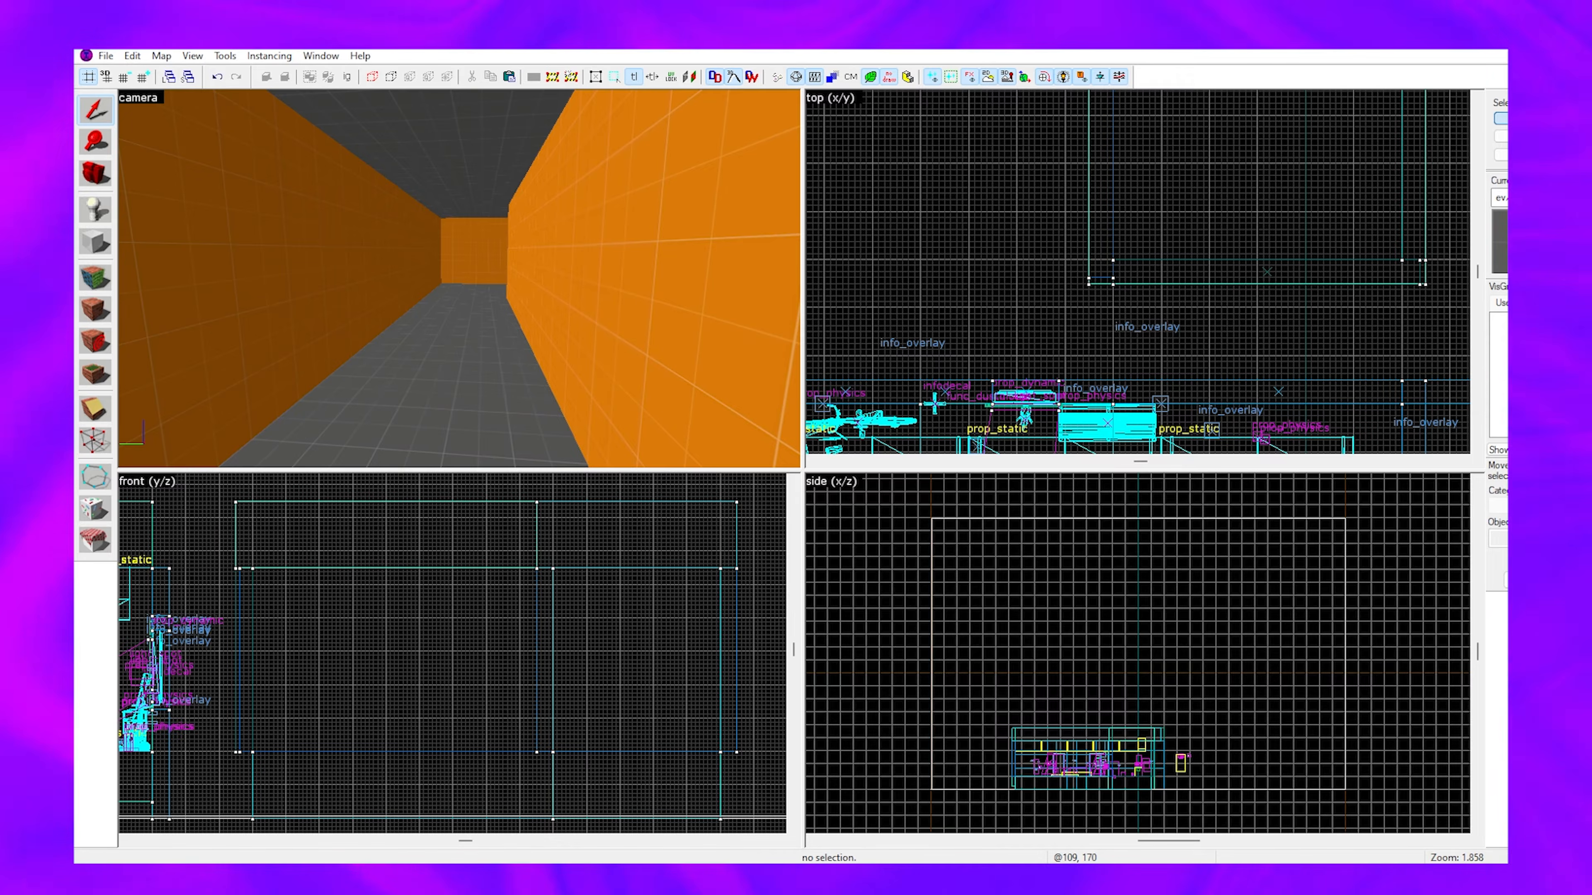
Texture the corridor floor with tile/tilefloor001a and its walls with concrete/concretewall021a.
left_click(99, 279)
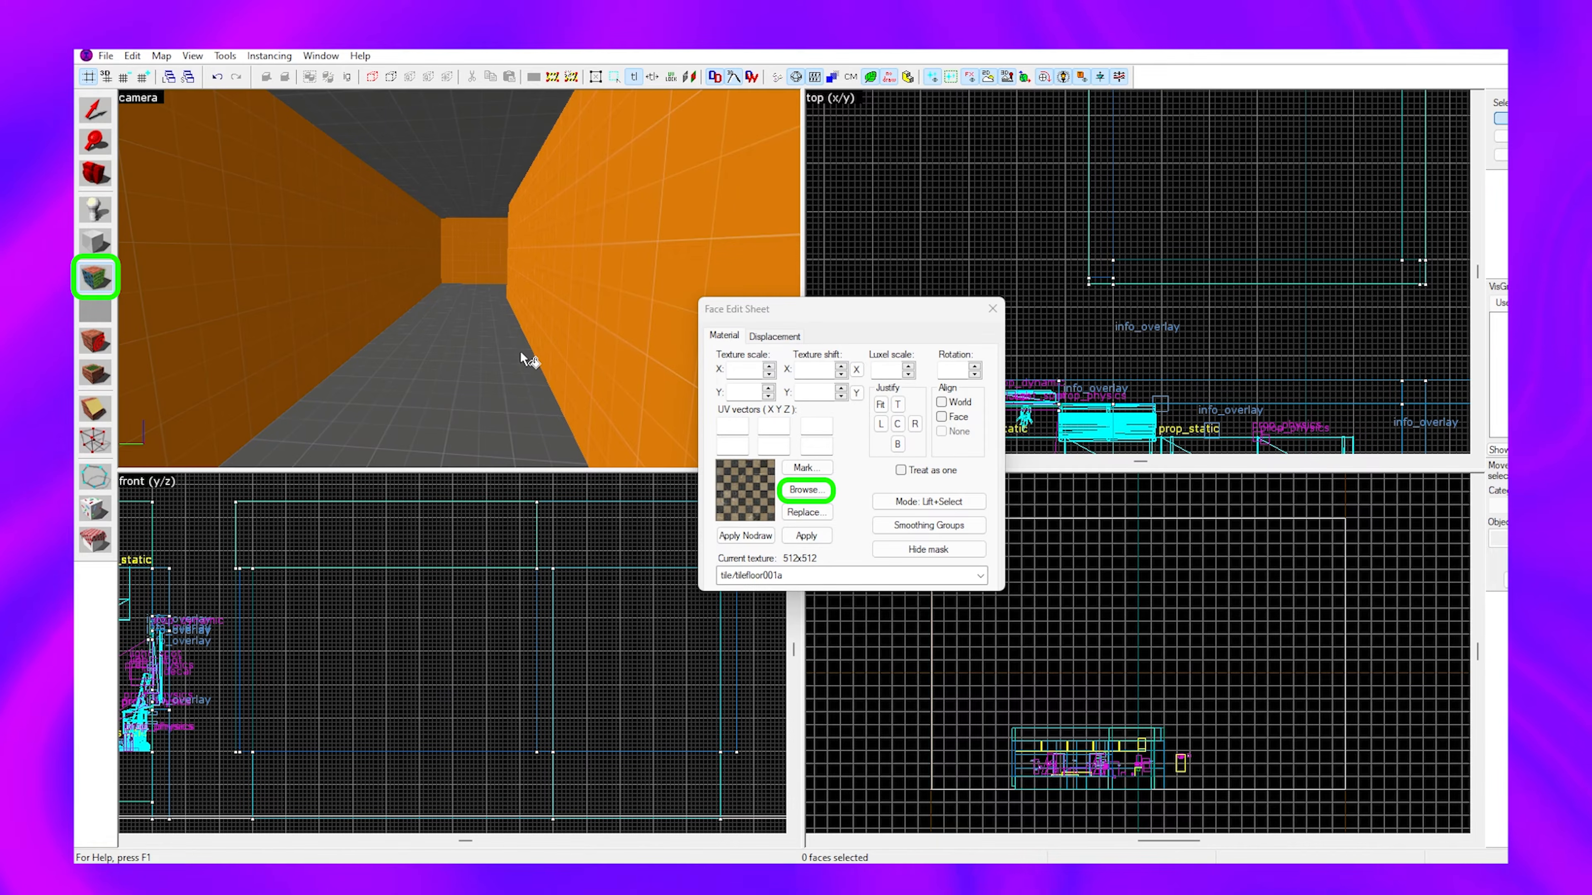
right_click(520, 352)
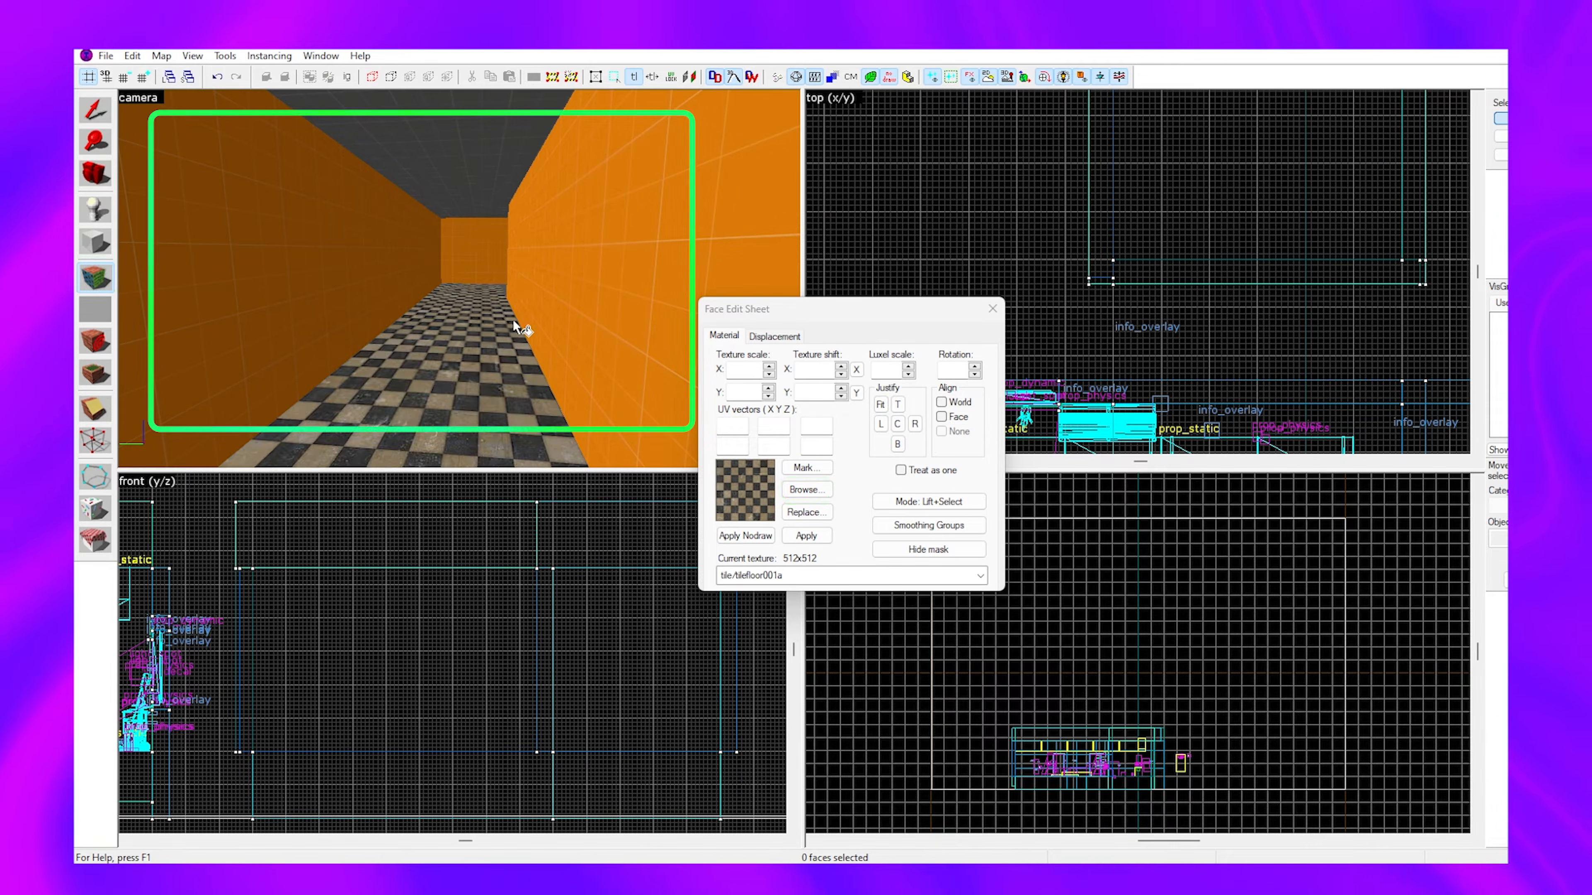
left_click(802, 489)
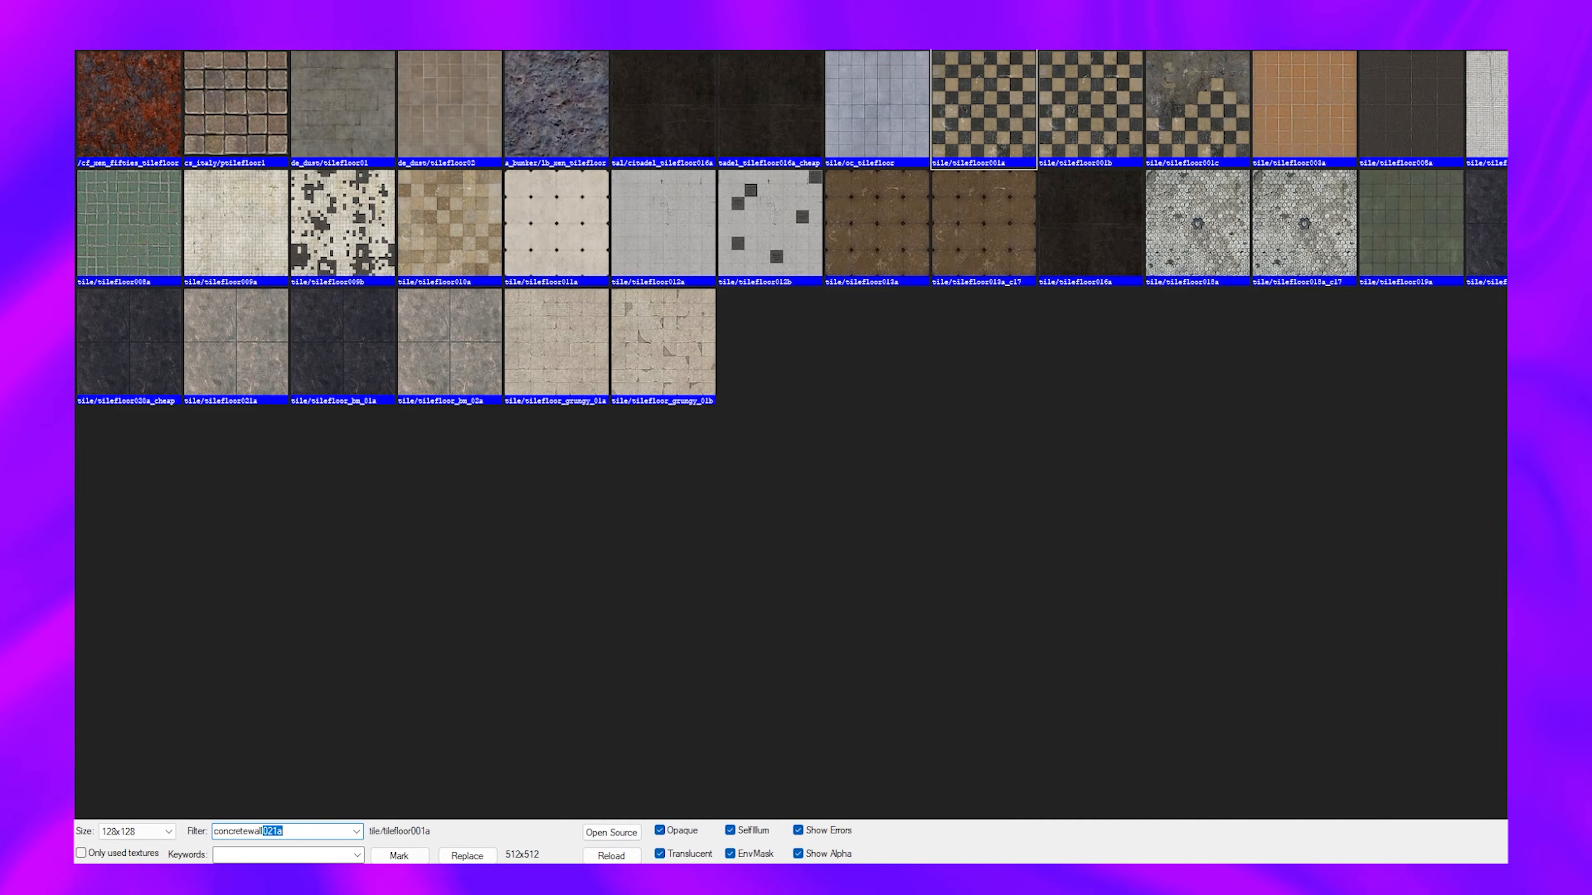
double_click(171, 161)
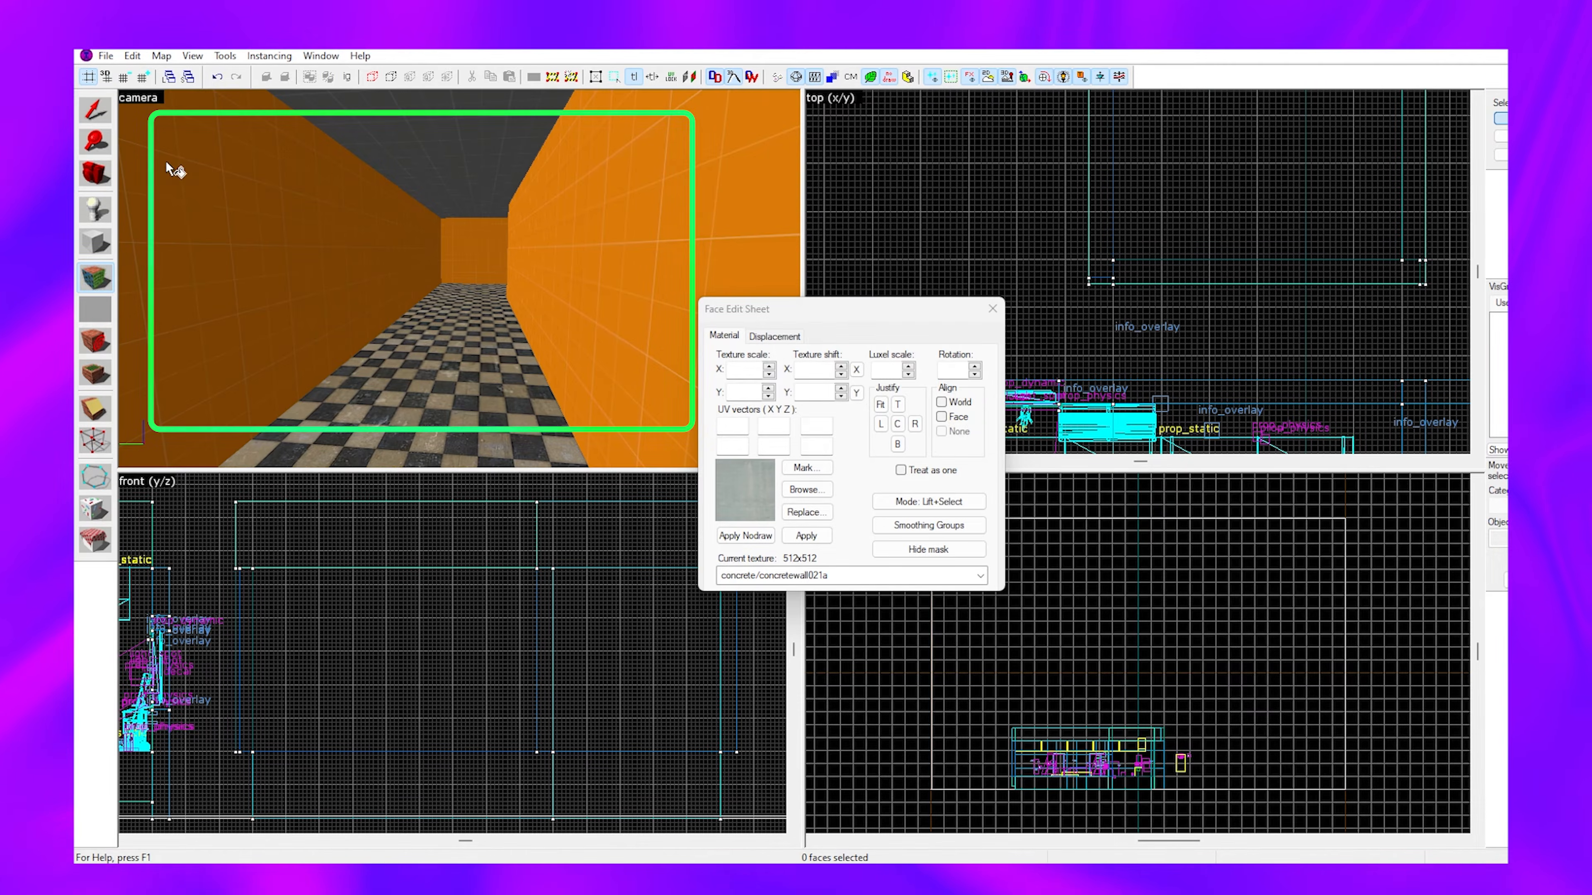
right_click(438, 266)
right_click(459, 279)
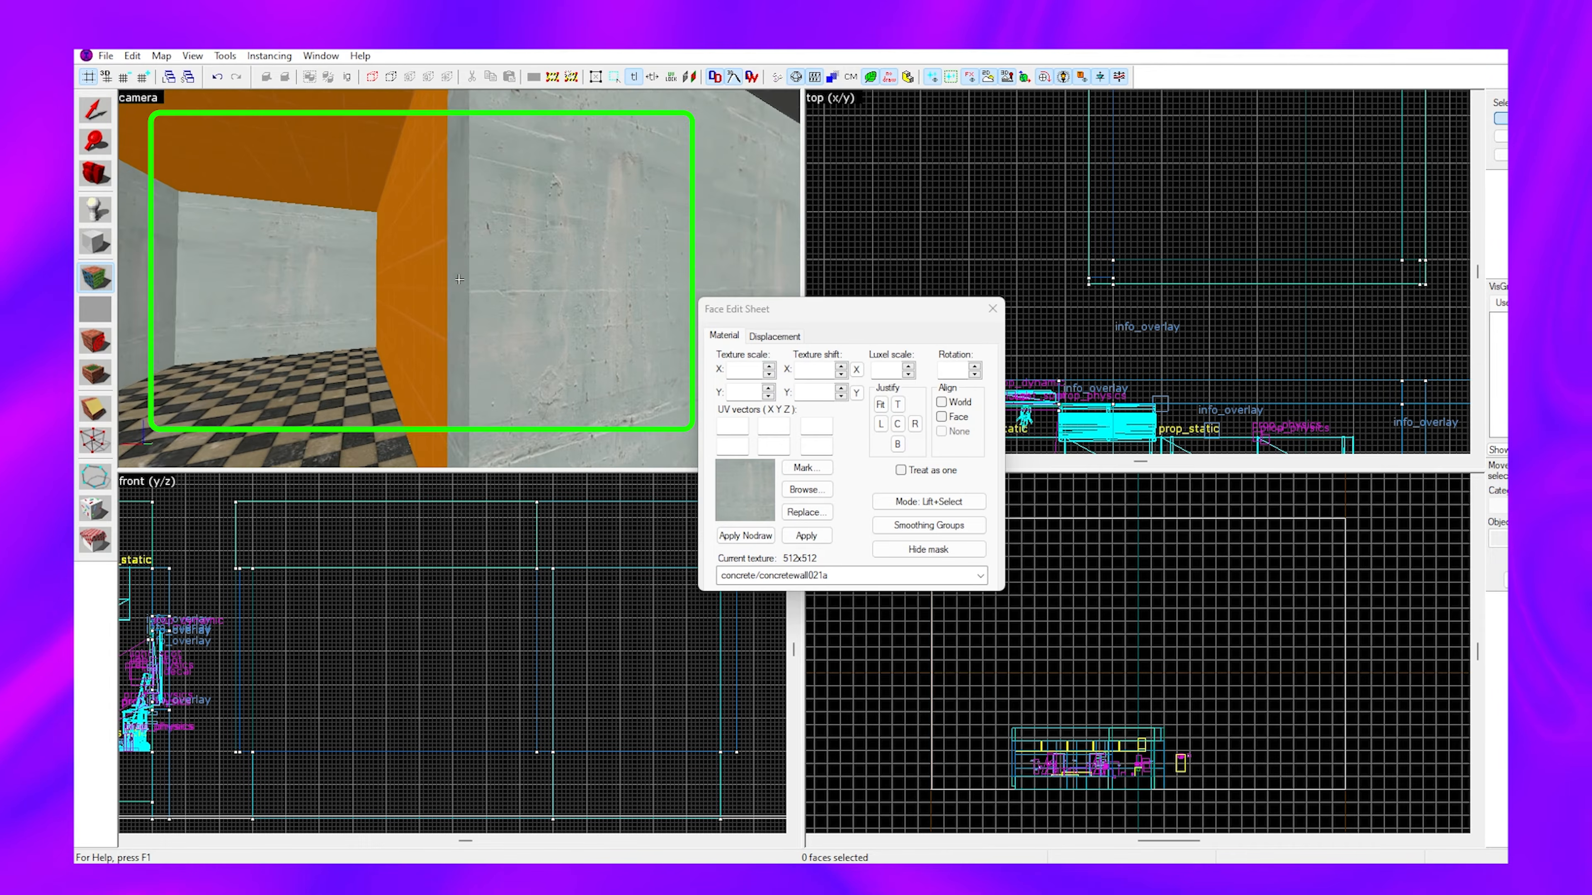
right_click(459, 279)
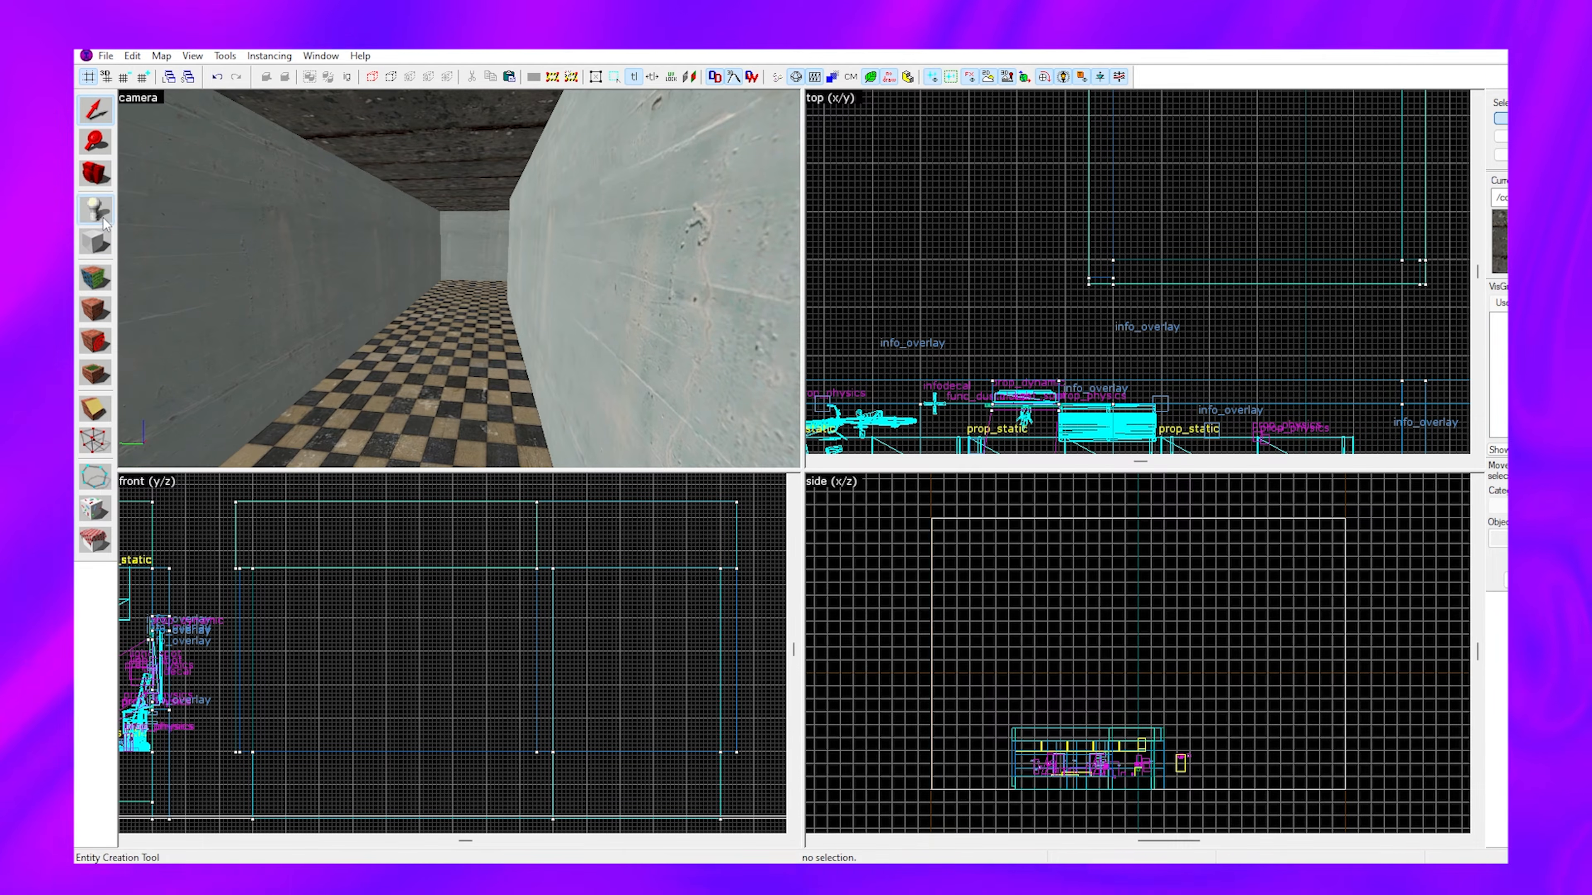
Place an entity in the corridor and make it a prop_static using the model courtyard_template002_window.mdl.
left_click(378, 360)
left_click(108, 113)
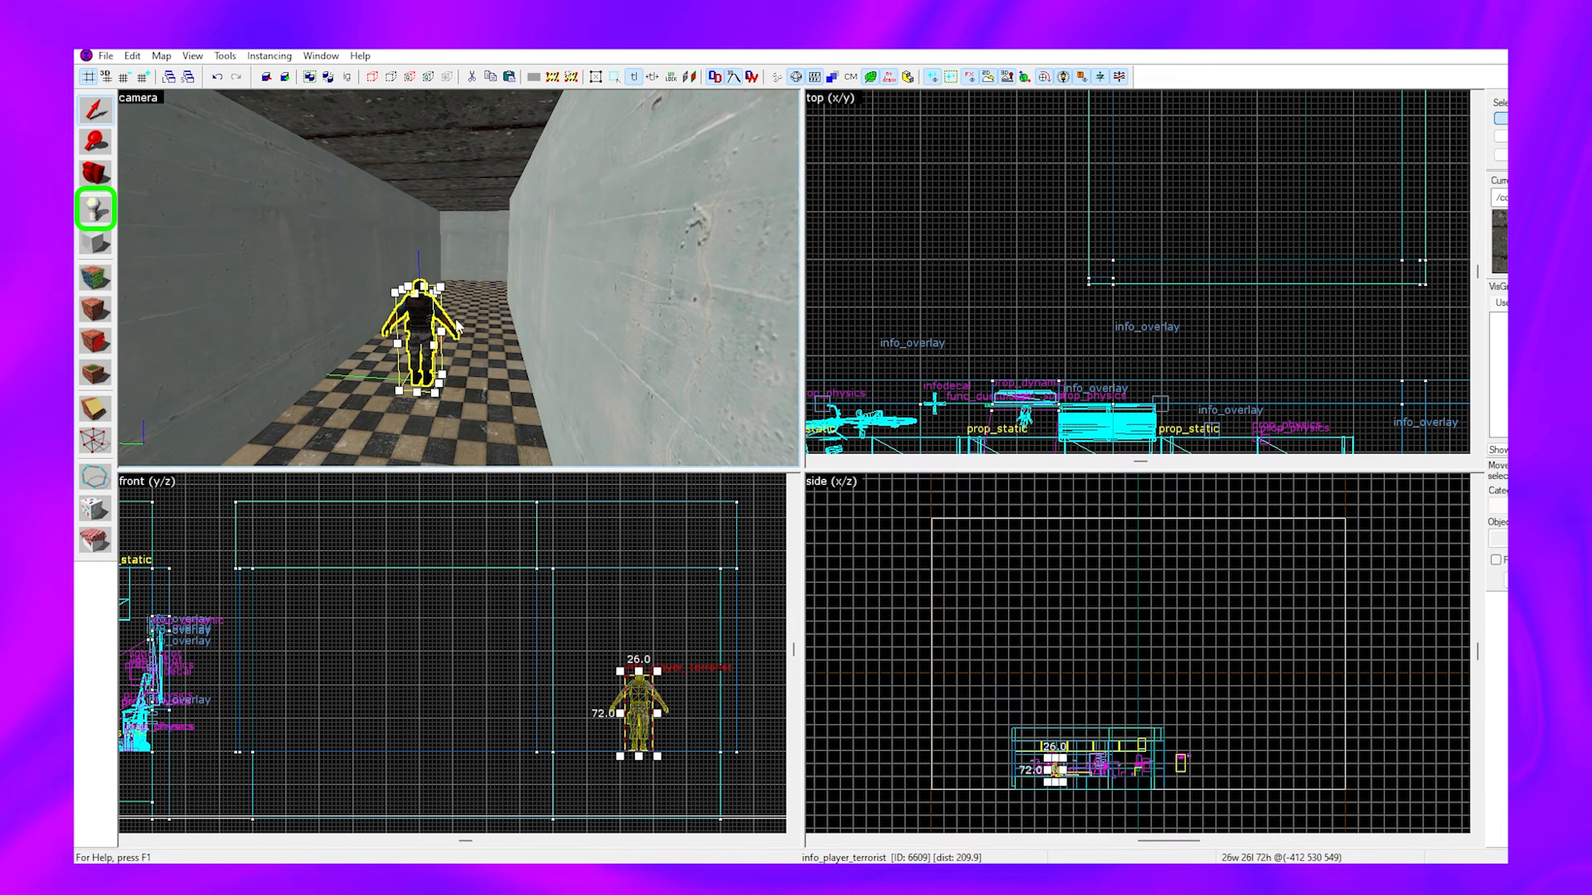
key("alt+Return")
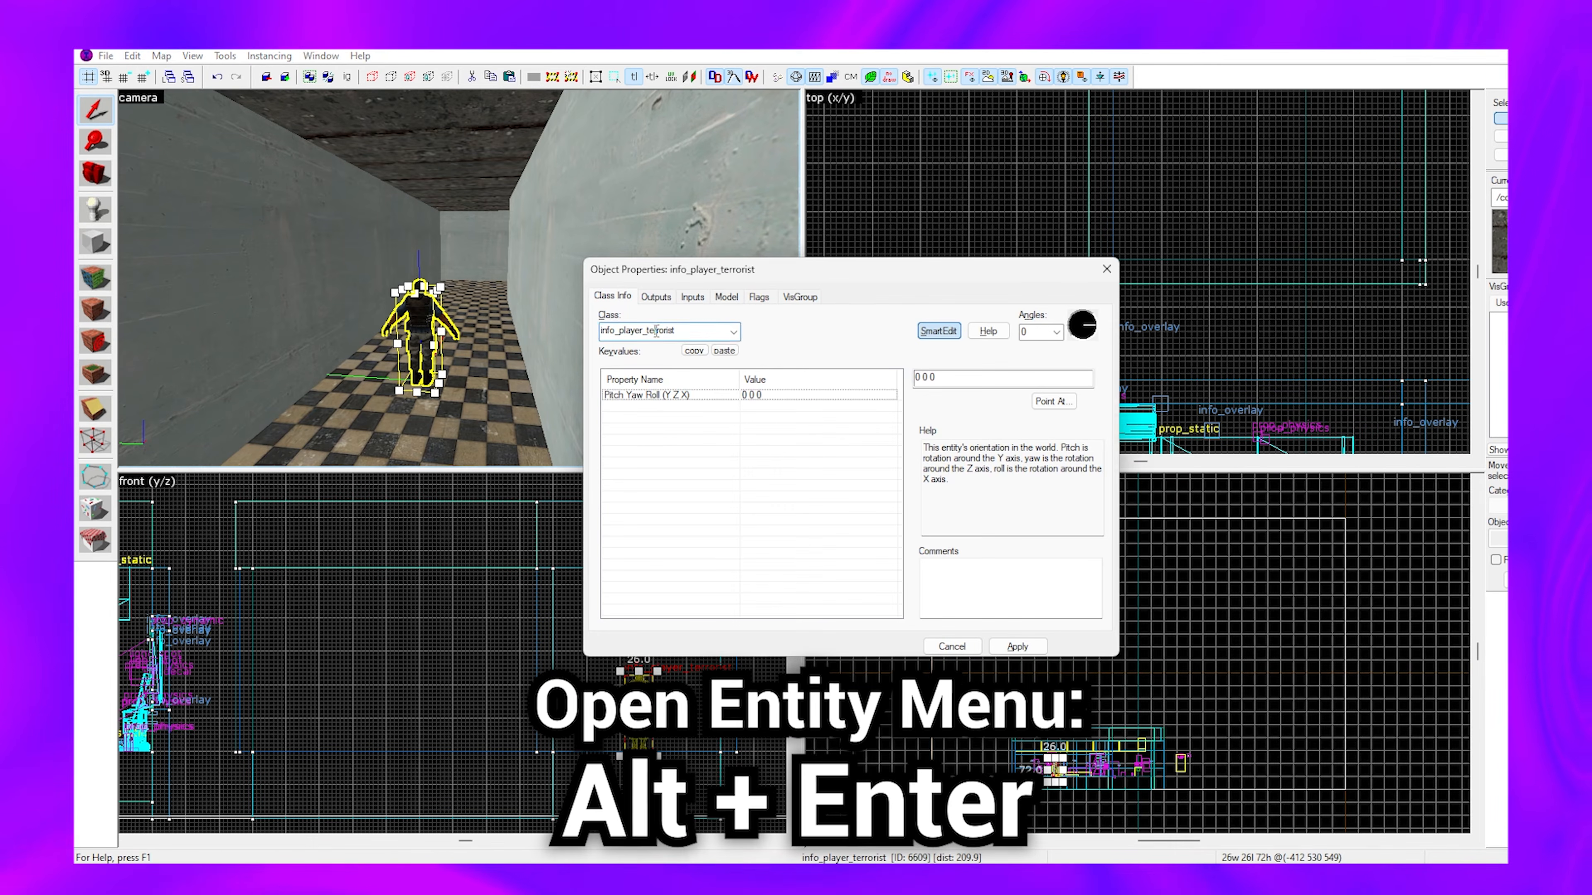
type("prop_static")
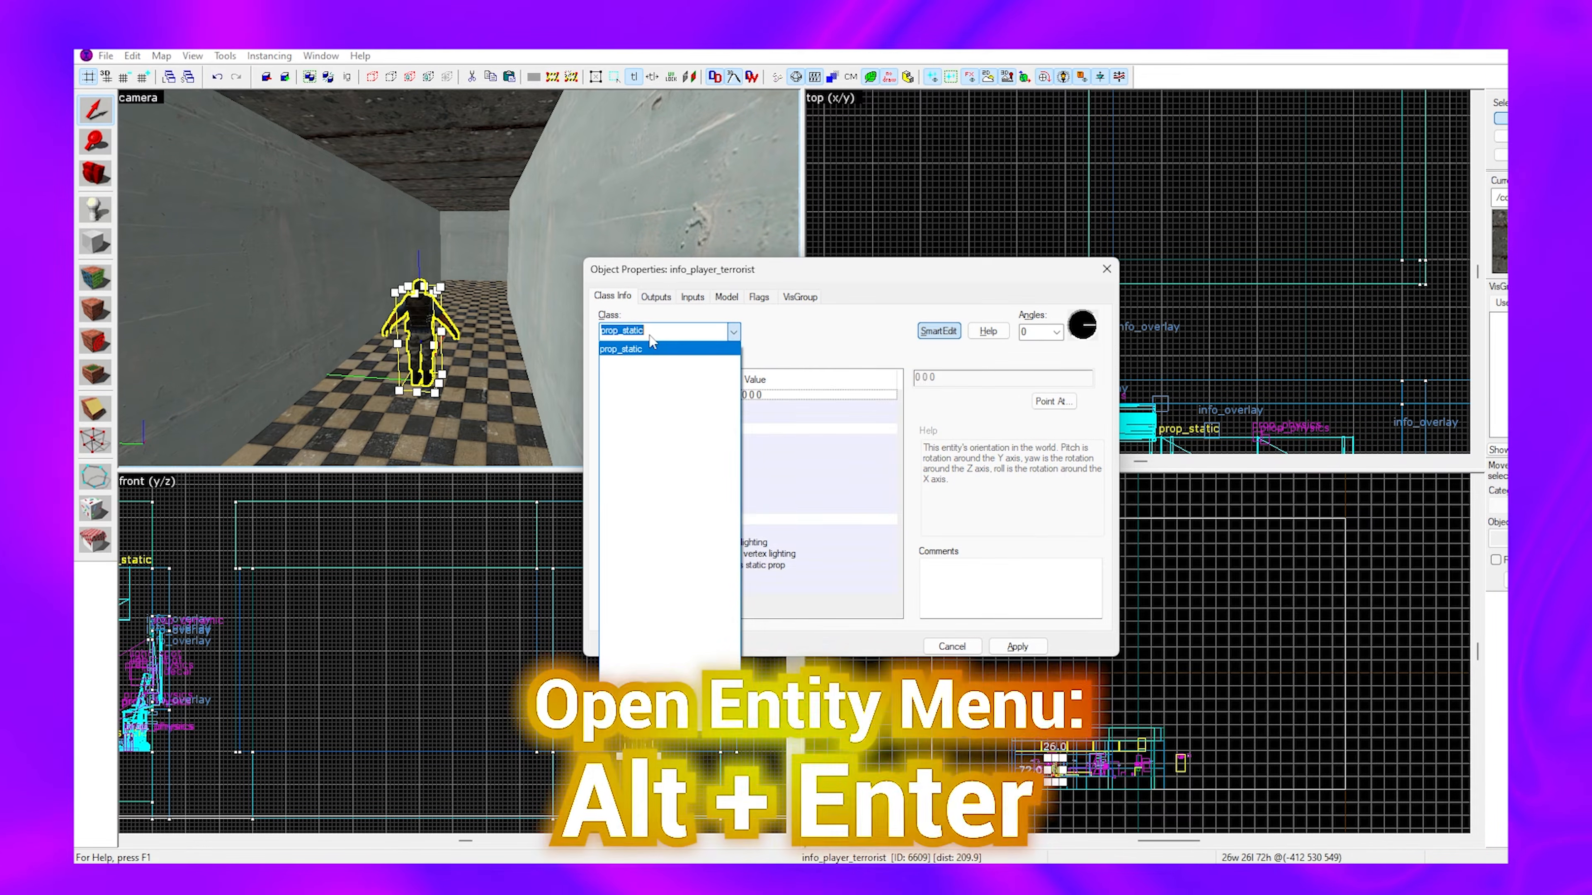
key("Return")
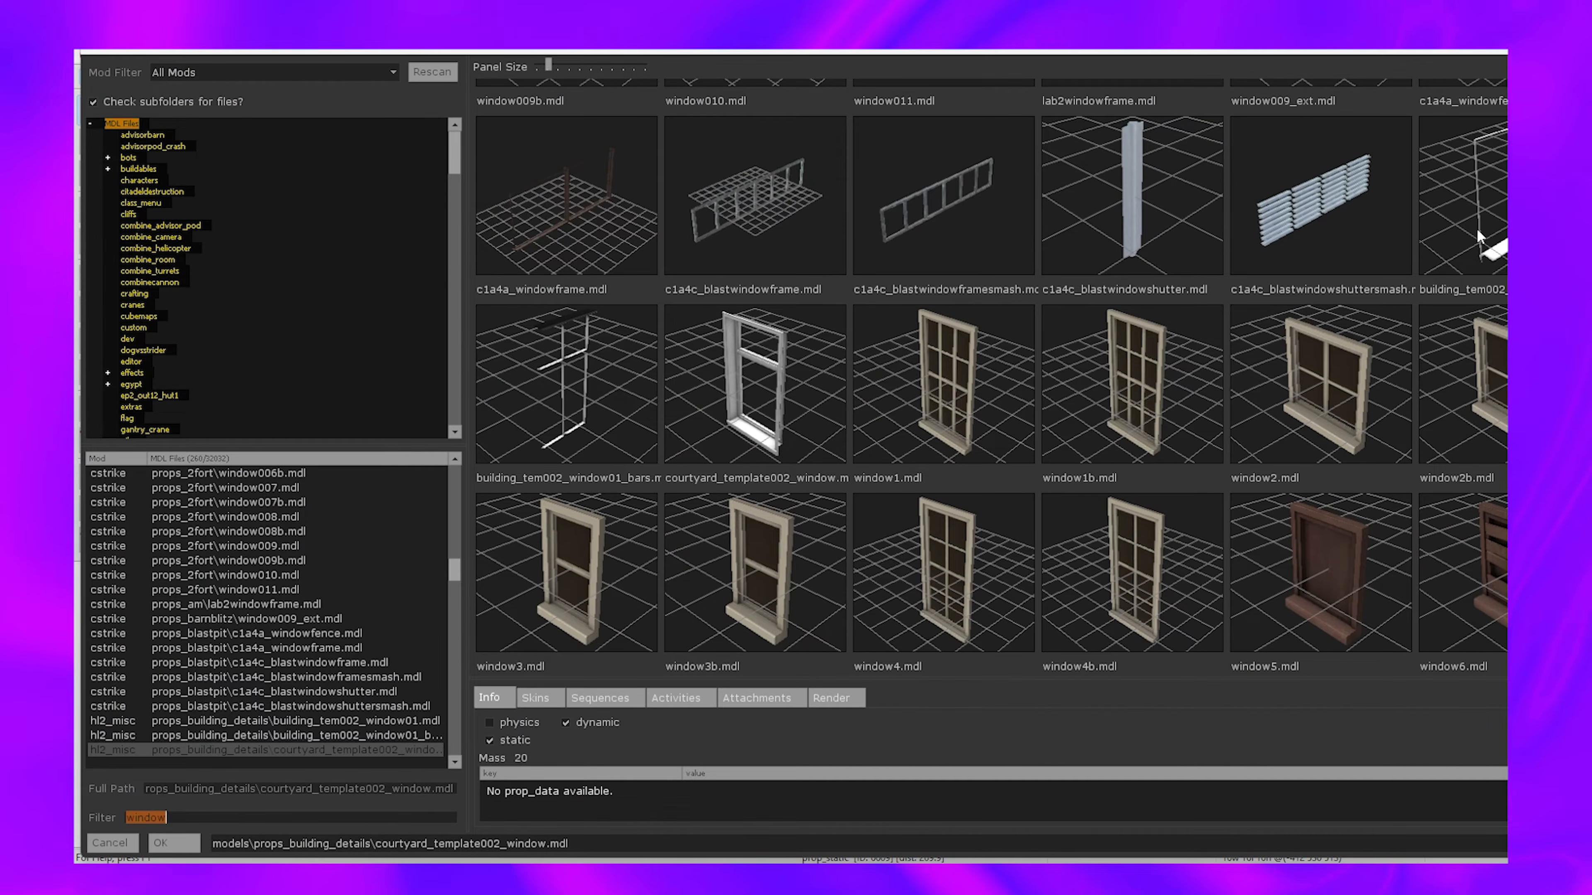
double_click(697, 393)
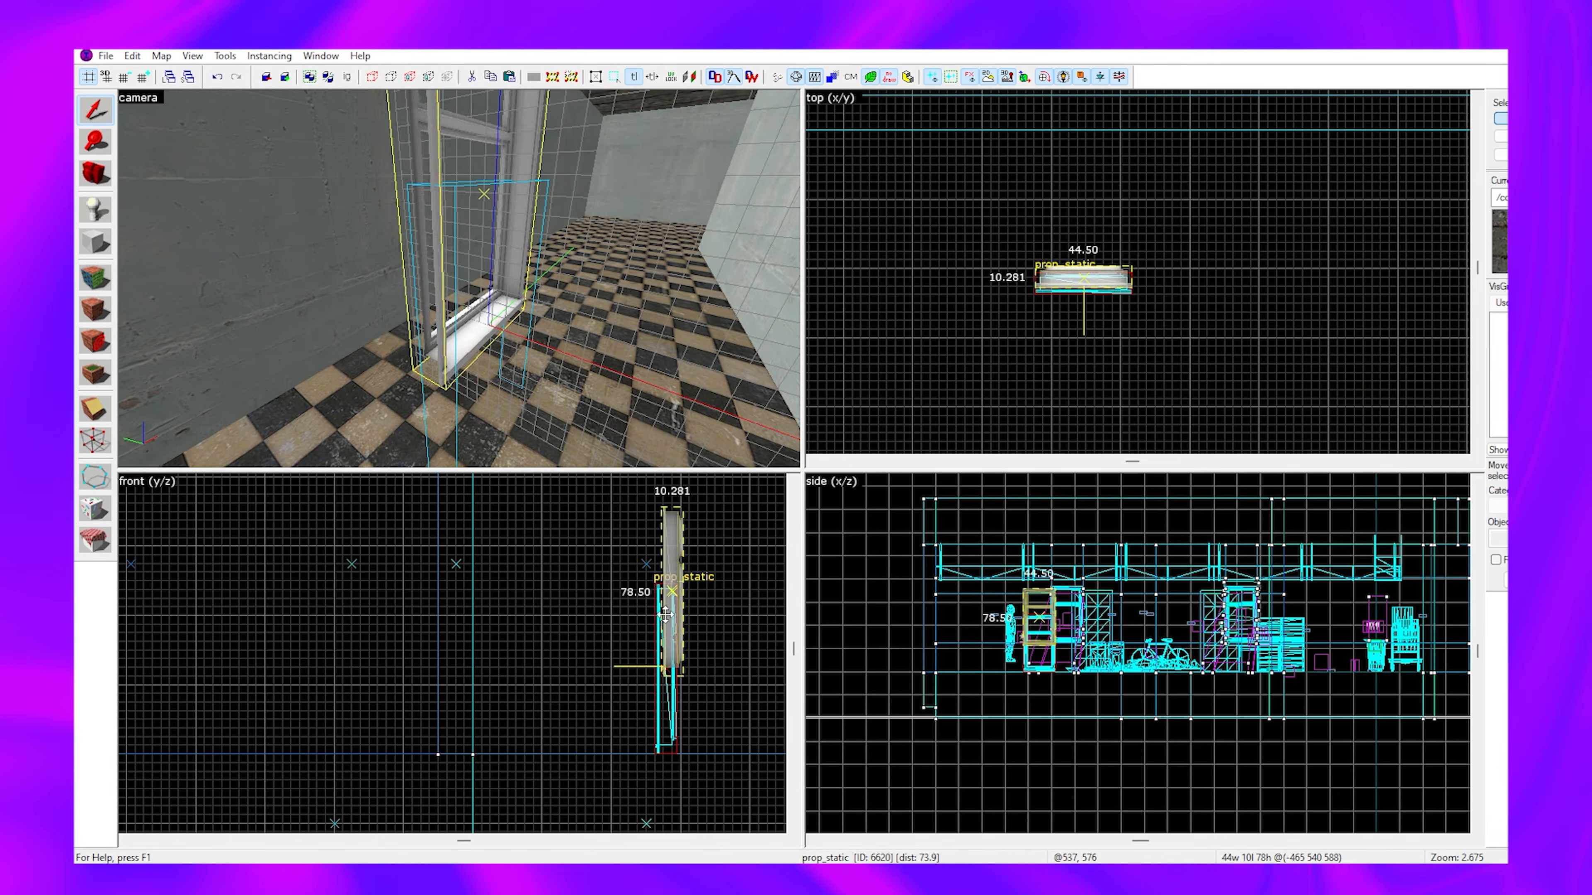
Move the window prop into the corridor's long side wall, to about -465 612 591.
left_click_drag(438, 326, 498, 435)
key("z")
key("z")
key("Up")
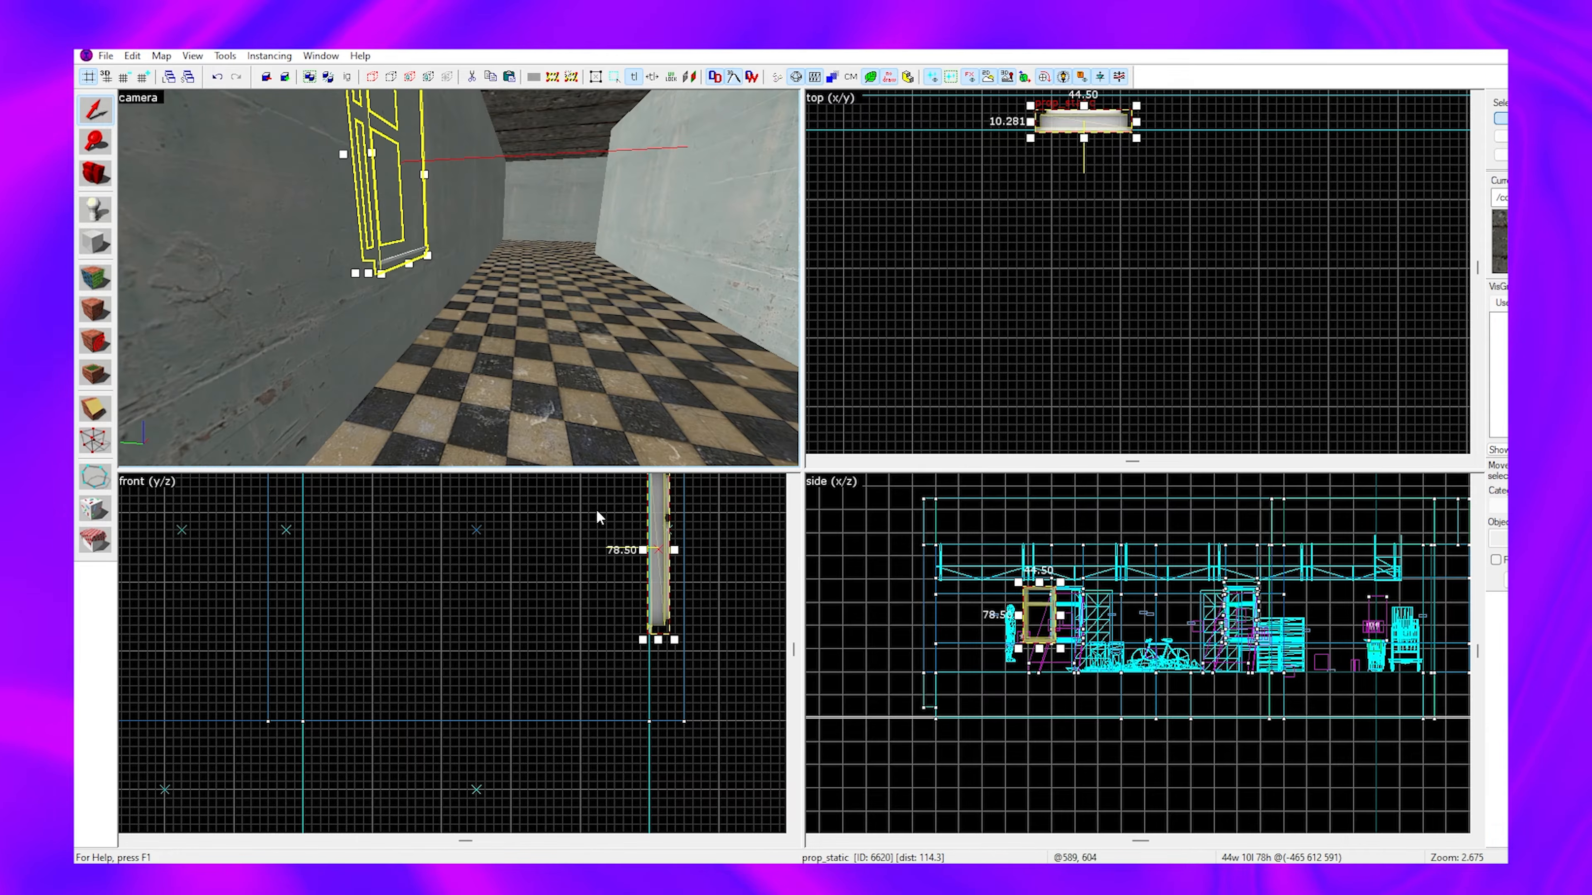
key("z")
key("z")
Slice the window's wall horizontally at the bottom and top edges of the window, keeping both sides of each cut.
left_click(138, 388)
left_click(95, 408)
scroll(663, 634, "up", 9)
left_click_drag(682, 644, 639, 643)
key("shift+x")
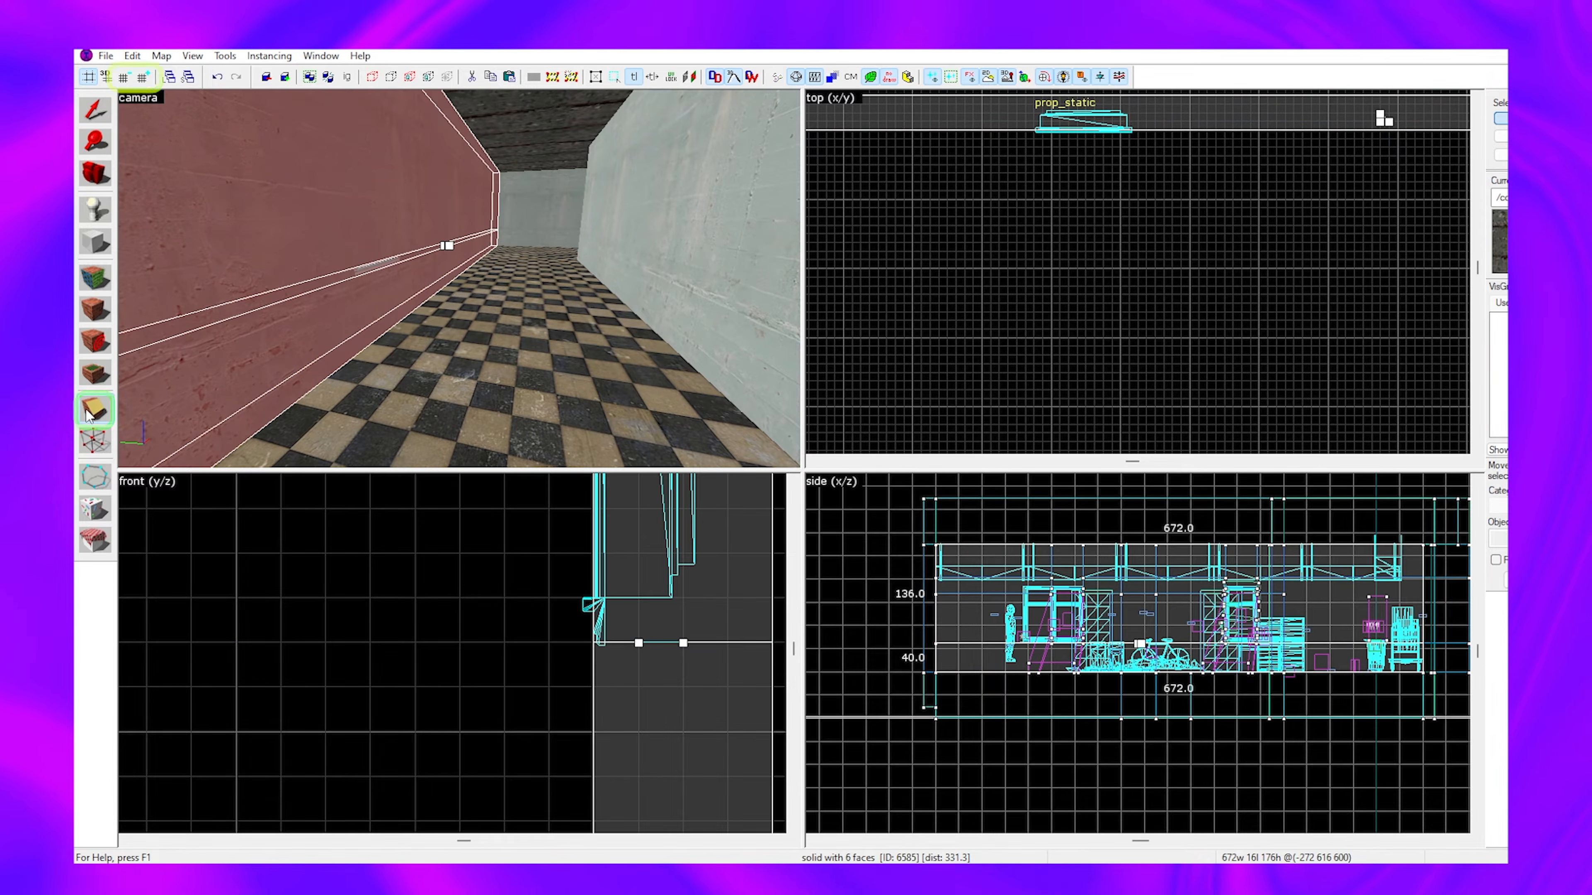
scroll(578, 682, "down", 12)
scroll(586, 580, "up", 11)
key("Return")
left_click_drag(614, 550, 522, 569)
left_click(124, 77)
left_click_drag(615, 550, 637, 570)
key("Return")
Slice the wall vertically along both side edges of the window, keeping all the pieces.
scroll(1140, 351, "down", 4)
scroll(1134, 238, "up", 13)
left_click_drag(1168, 294, 1179, 235)
scroll(1160, 301, "down", 5)
scroll(973, 288, "up", 5)
left_click(124, 77)
scroll(1016, 283, "down", 5)
scroll(1194, 285, "up", 6)
scroll(1184, 251, "down", 5)
scroll(978, 267, "up", 5)
key("Return")
left_click_drag(980, 269, 980, 213)
key("Return")
Delete the wall piece that fills the window opening.
key("shift+s")
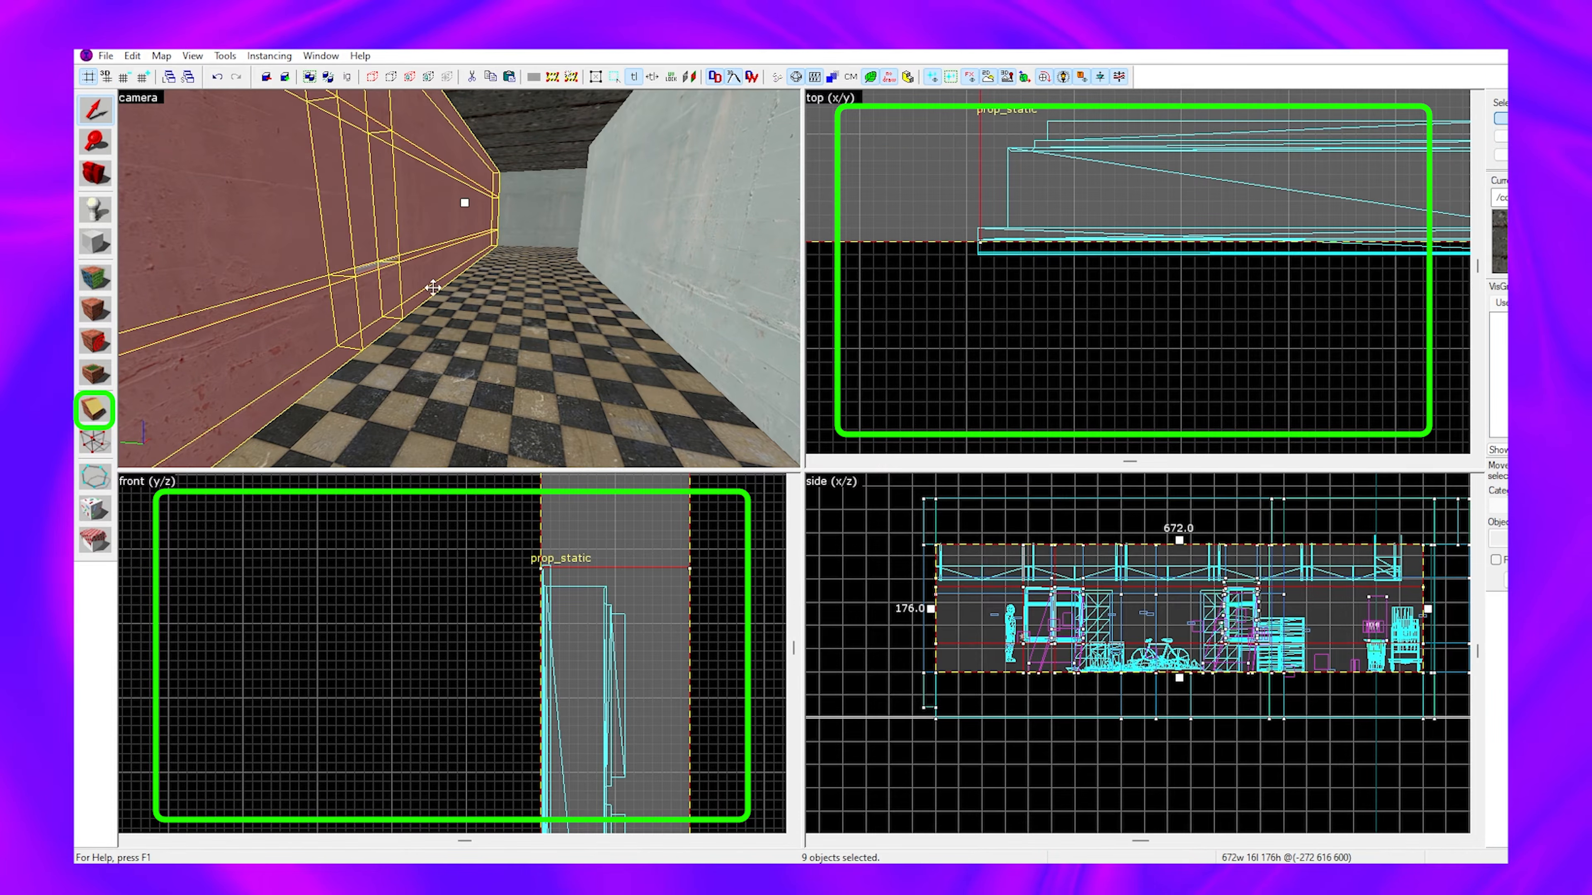
left_click(393, 258)
key("Delete")
Duplicate the window prop further along the same wall, to about -234 612 591.
left_click(393, 257)
key("ctrl+shift+e")
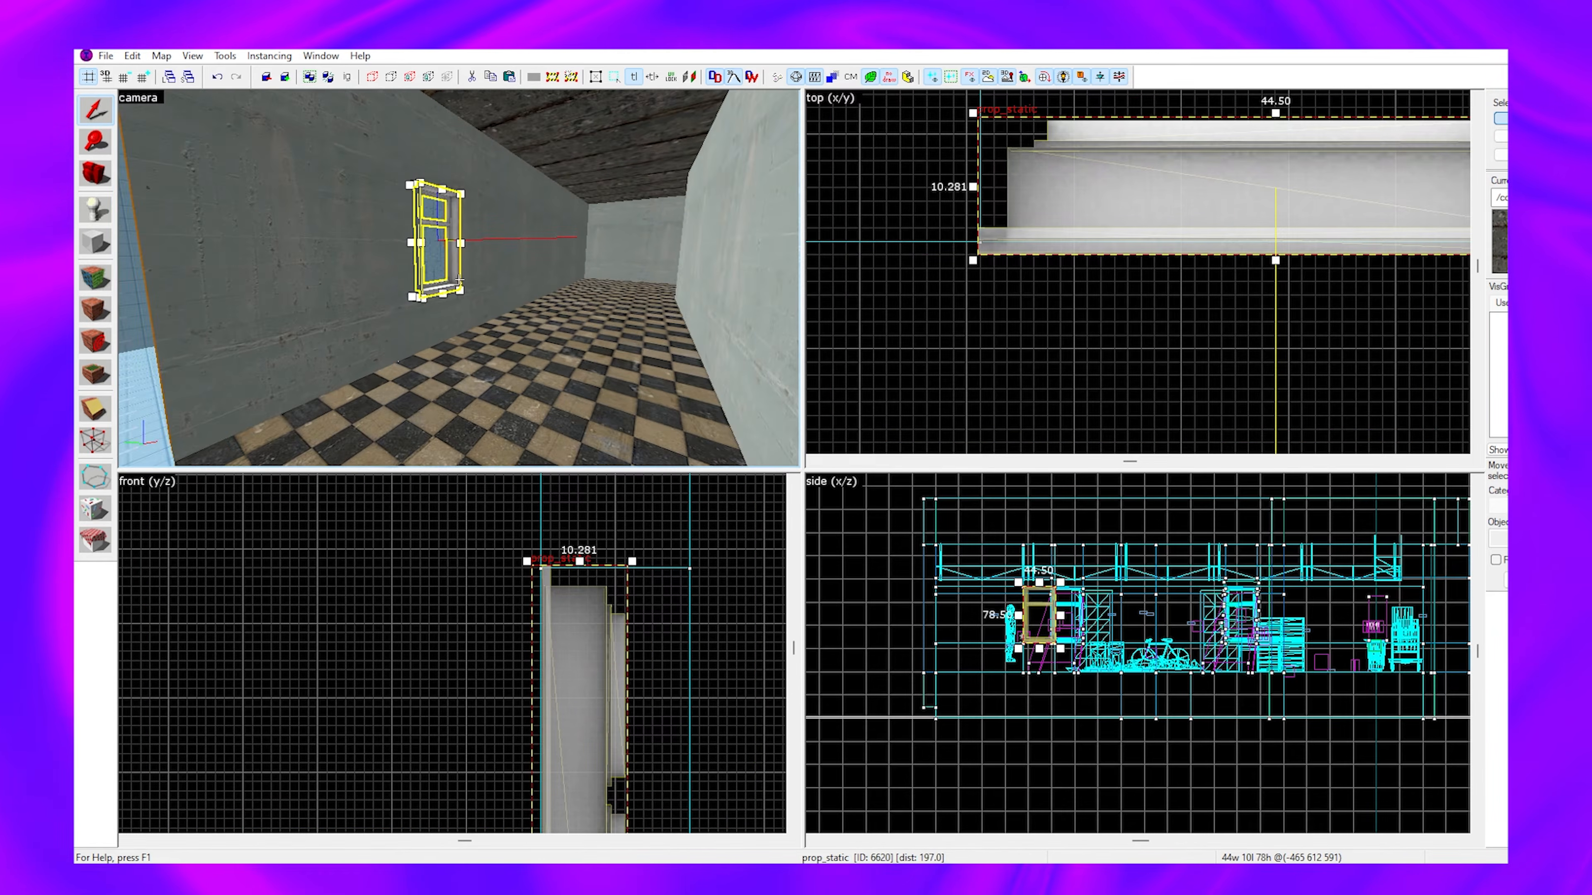
key("z")
left_click(888, 327)
key("z")
key("z")
scroll(927, 284, "down", 10)
left_click(409, 258)
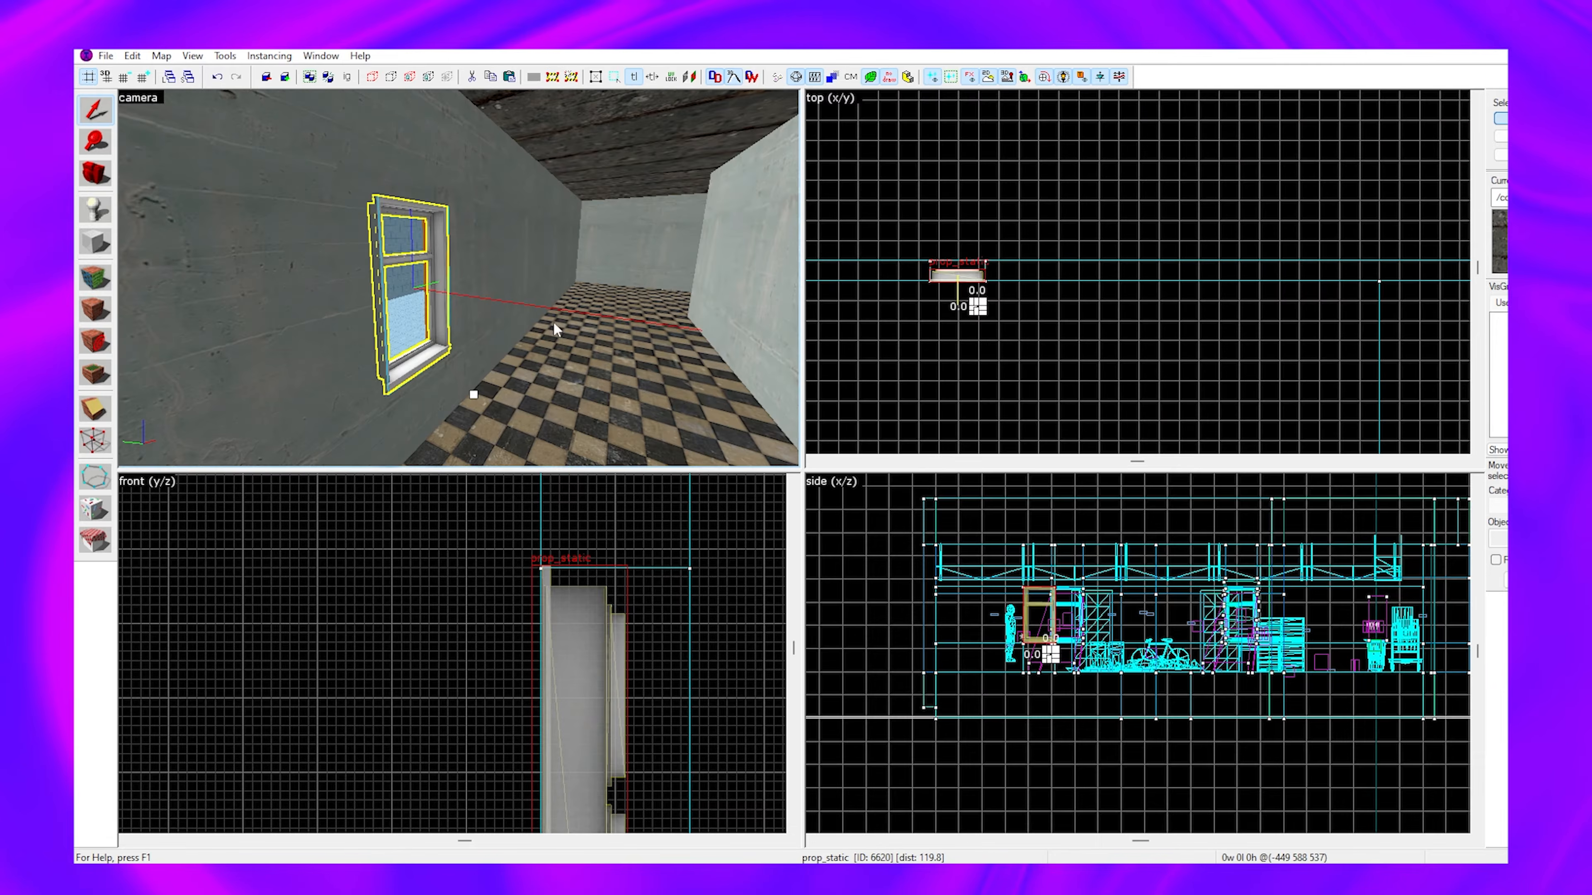
left_click(820, 311)
left_click(409, 257)
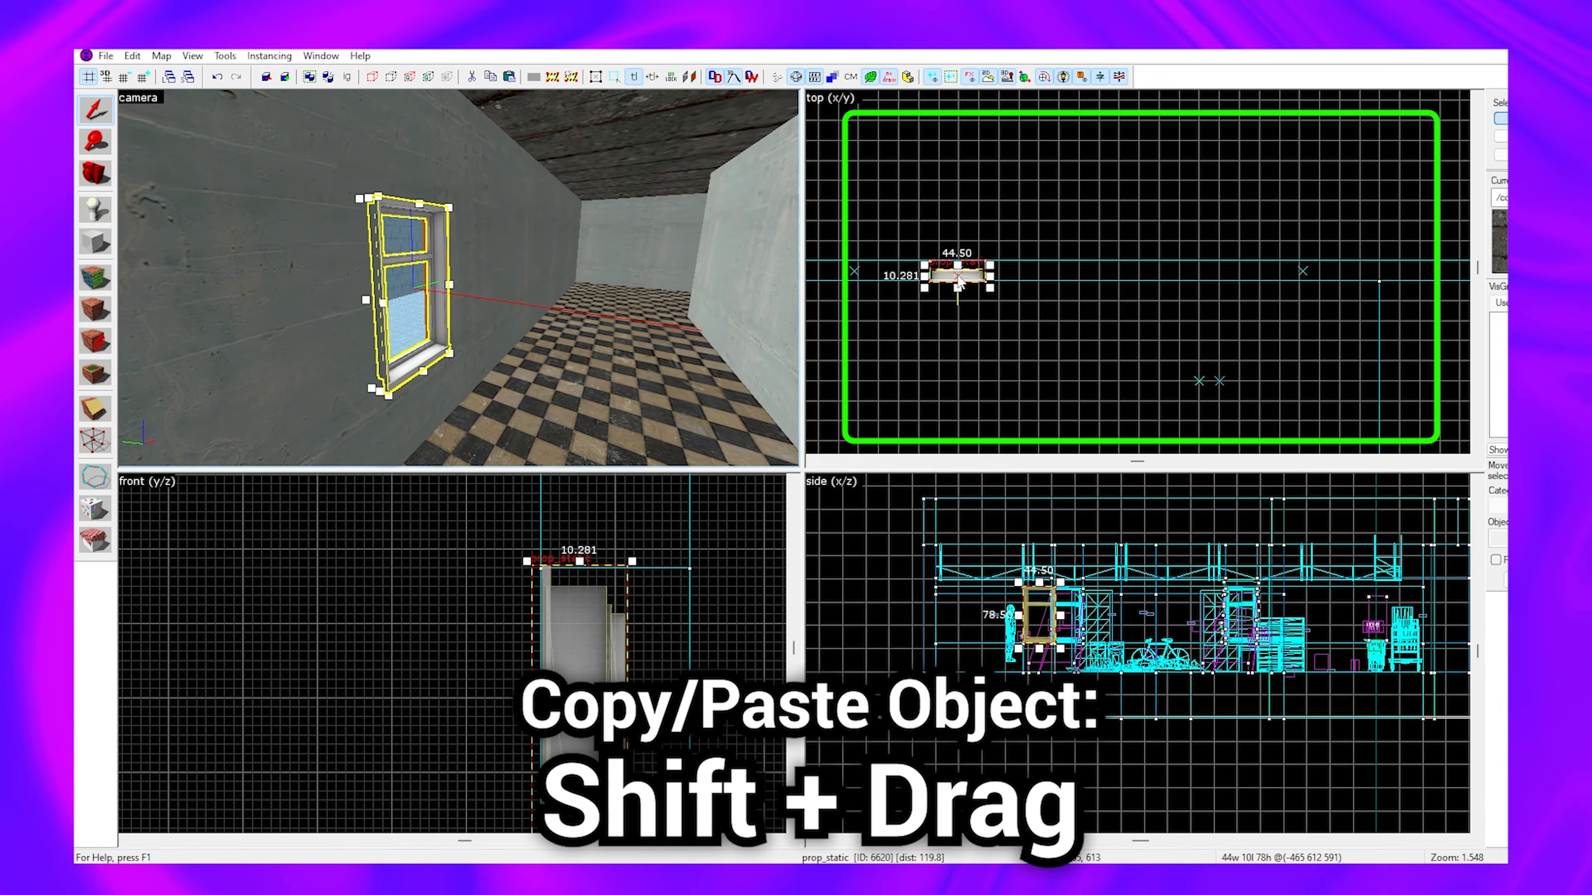
left_click_drag(957, 270, 1221, 271, "shift")
scroll(1239, 269, "up", 10)
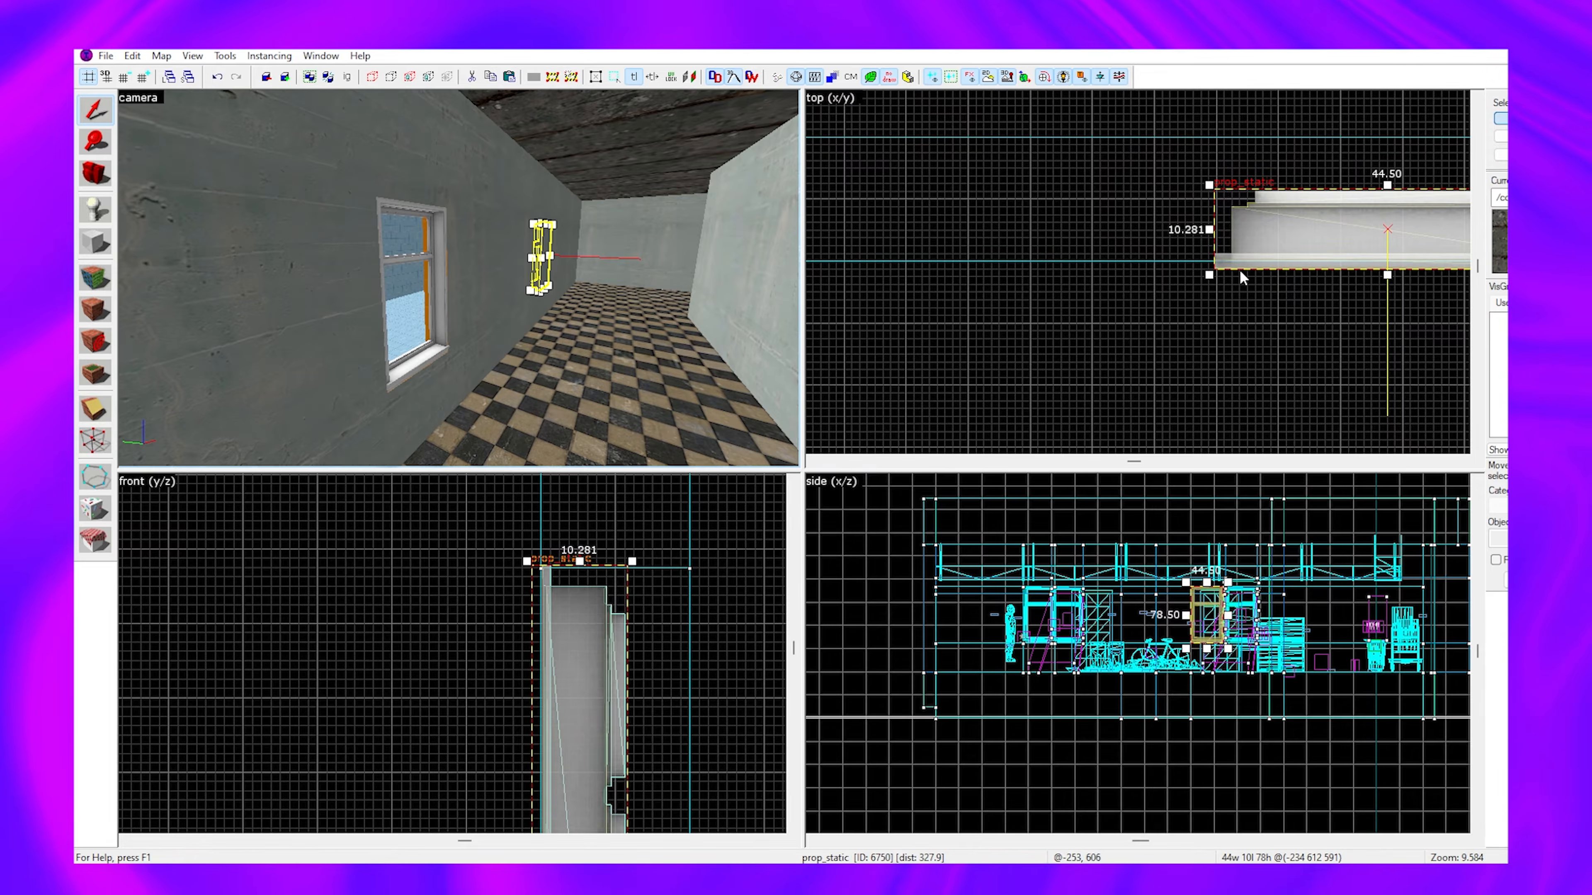
Slice the wall strip at window height vertically along both side edges of the second window, keeping all the pieces.
left_click(1222, 288)
scroll(1221, 289, "down", 6)
scroll(1244, 280, "up", 4)
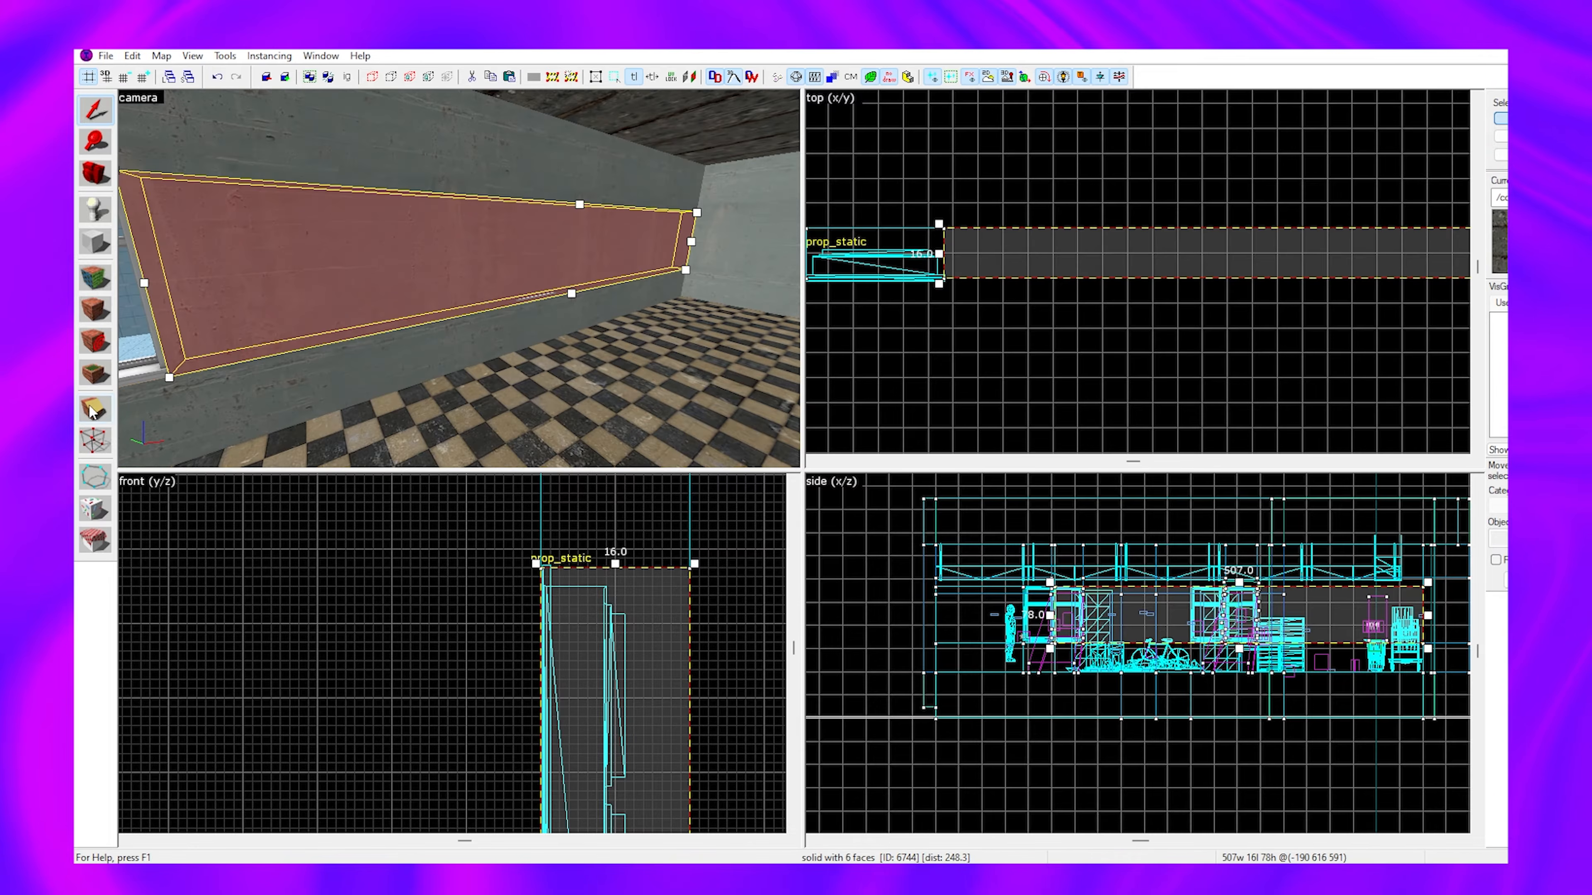
key("shift+x")
scroll(1021, 298, "down", 6)
scroll(1210, 276, "up", 11)
left_click_drag(1145, 339, 1145, 317)
scroll(1145, 318, "down", 4)
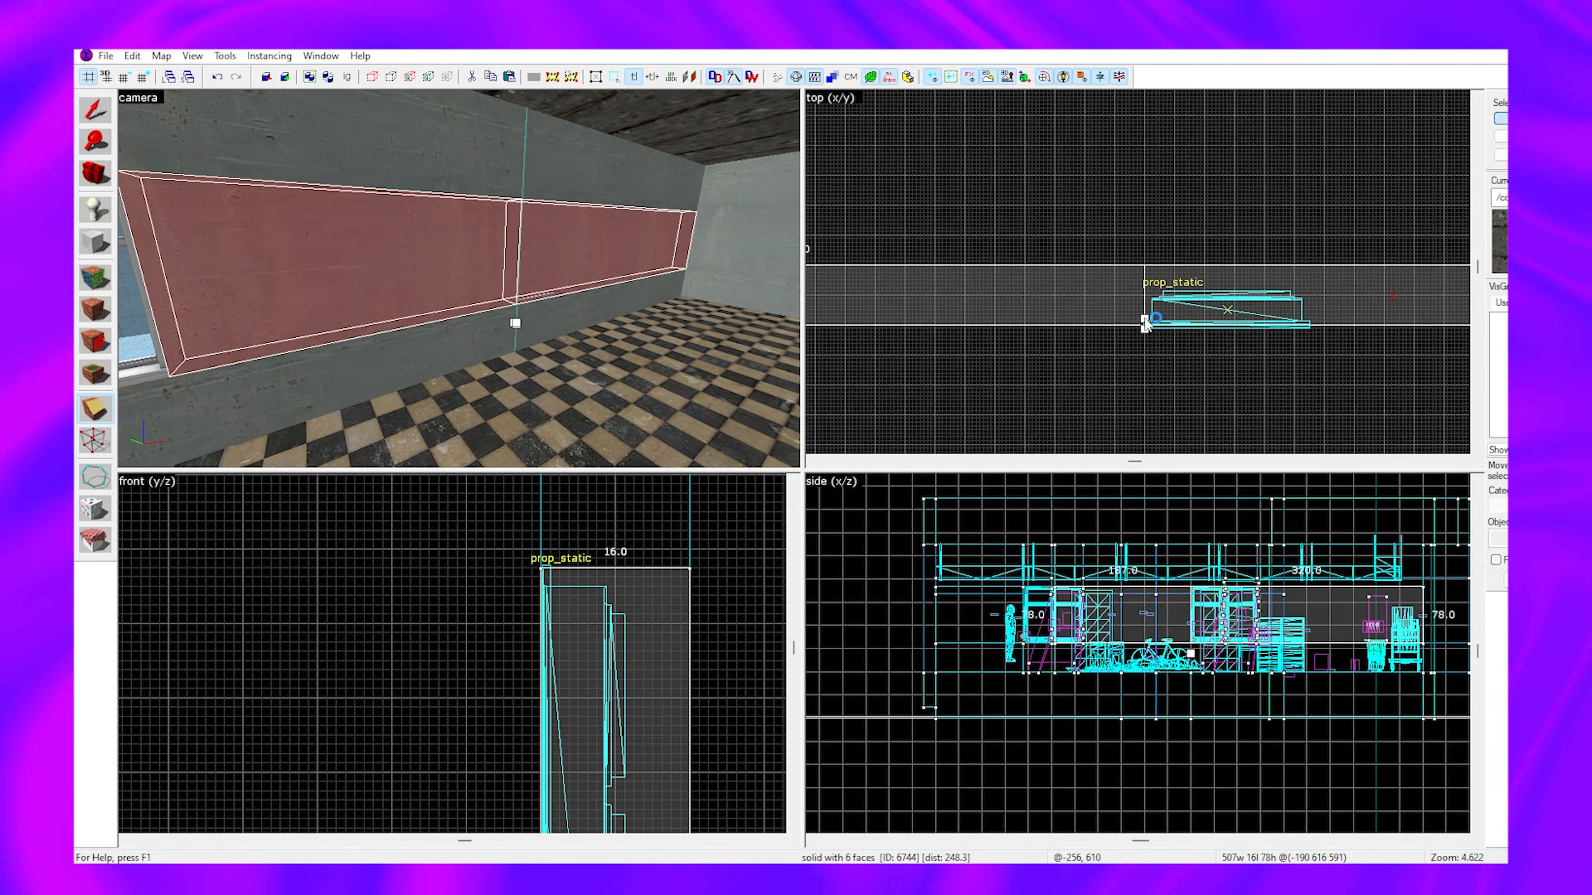
scroll(1306, 325, "up", 4)
key("Return")
left_click(96, 109)
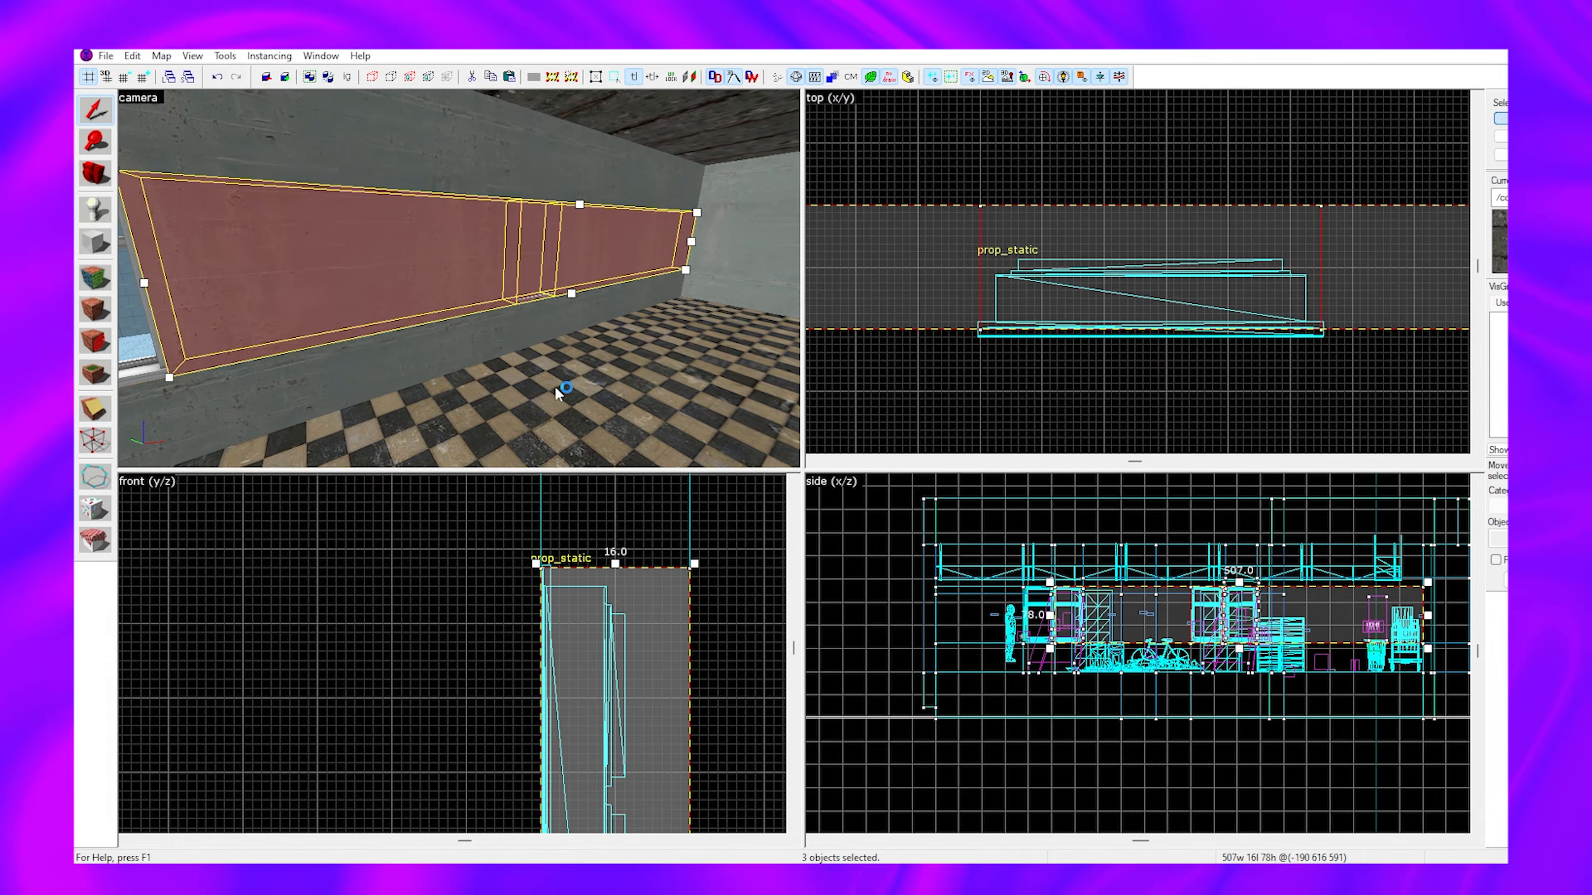
Delete the wall piece that fills the second window's opening.
left_click(550, 285)
key("Delete")
key("z")
key("s")
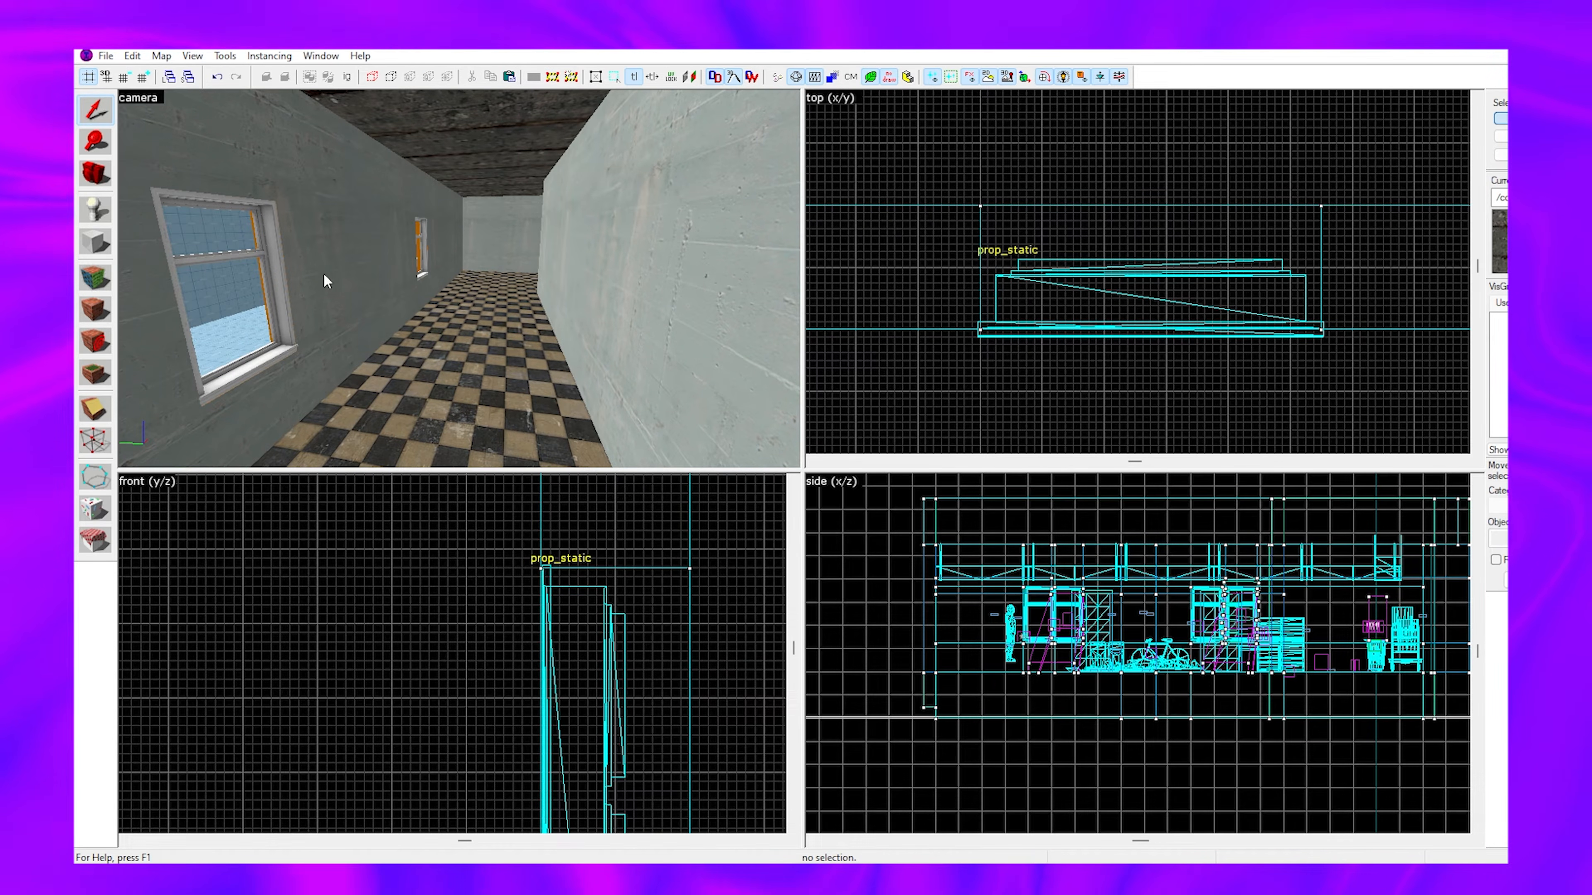
Place an entity on the corridor floor and change its class to light_environment.
left_click(462, 384)
key("shift+s")
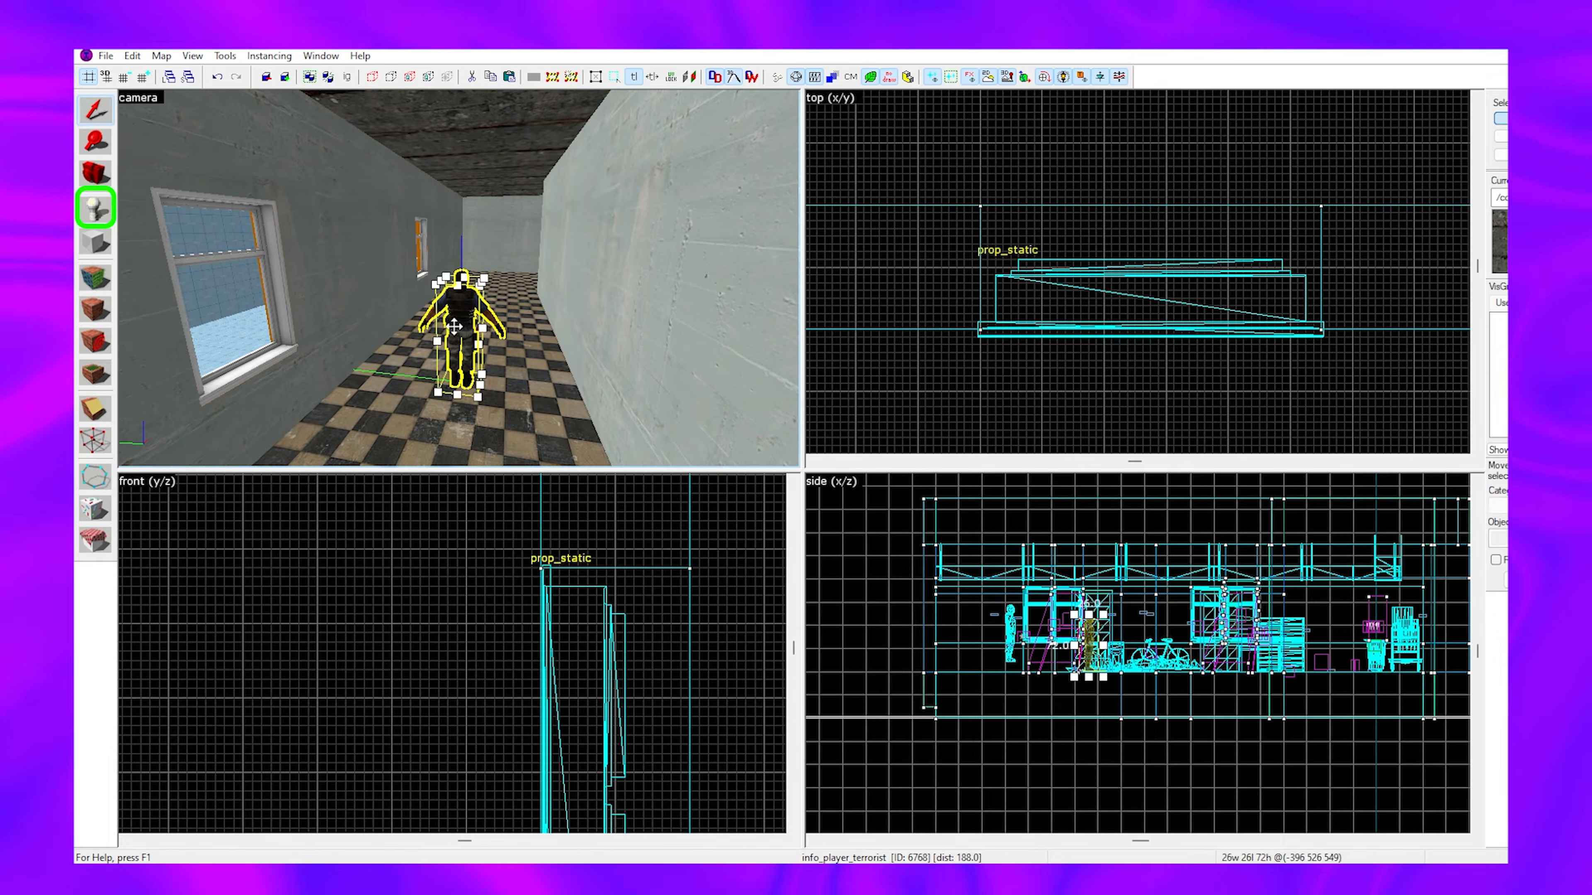
double_click(462, 361)
double_click(700, 331)
type("light_environment")
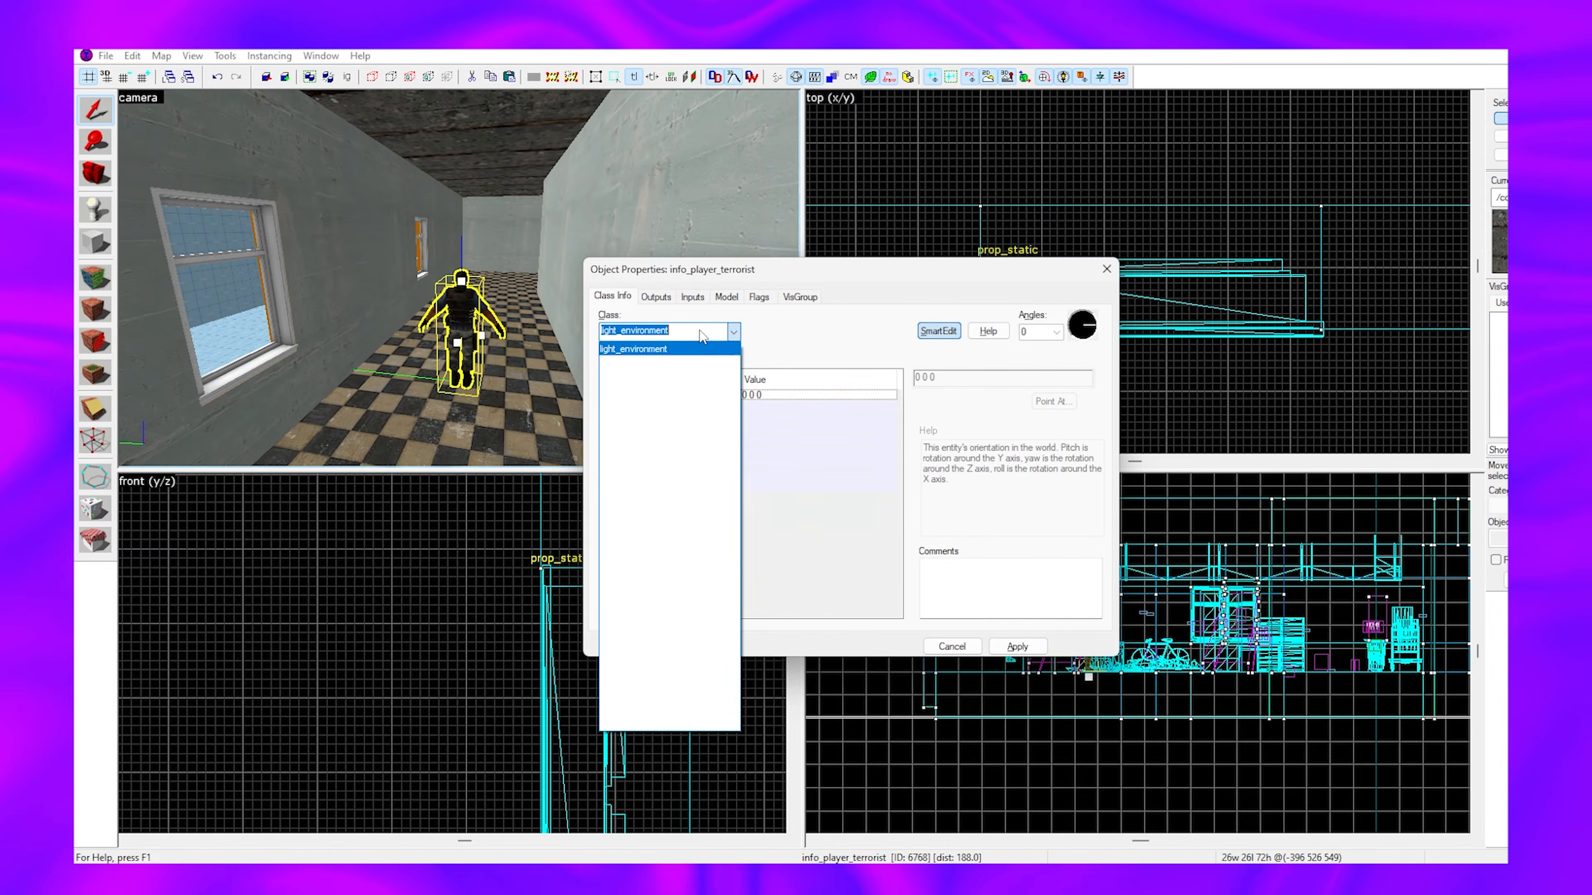
key("Return")
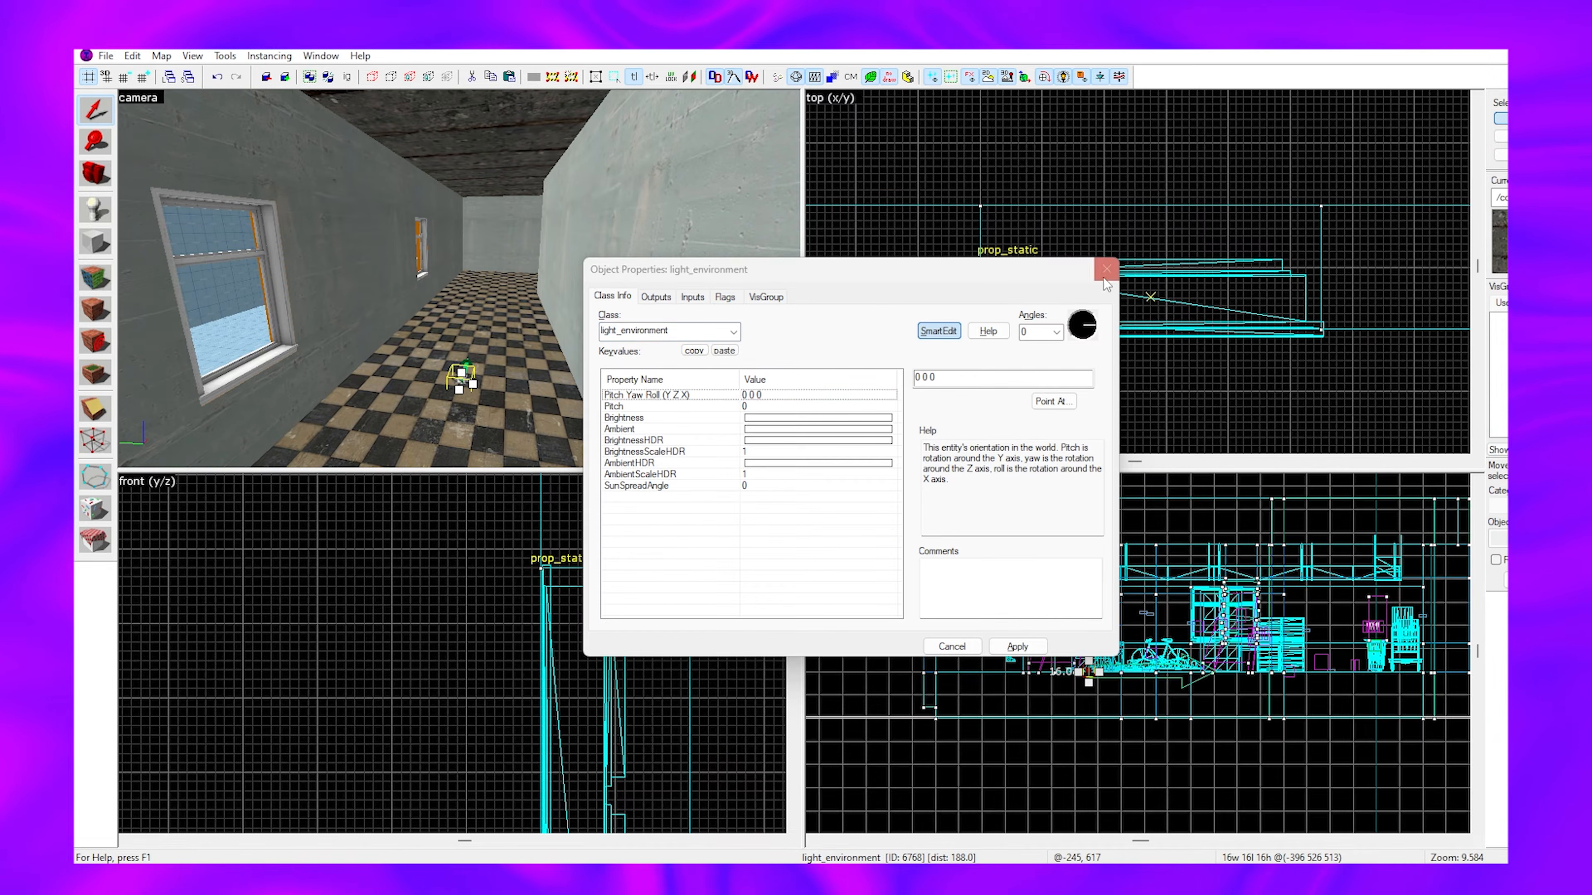
left_click(1106, 268)
Aim the light_environment's Pitch Yaw Roll at the wall opposite the windows with Point At, and close its properties.
scroll(1097, 558, "up", 5)
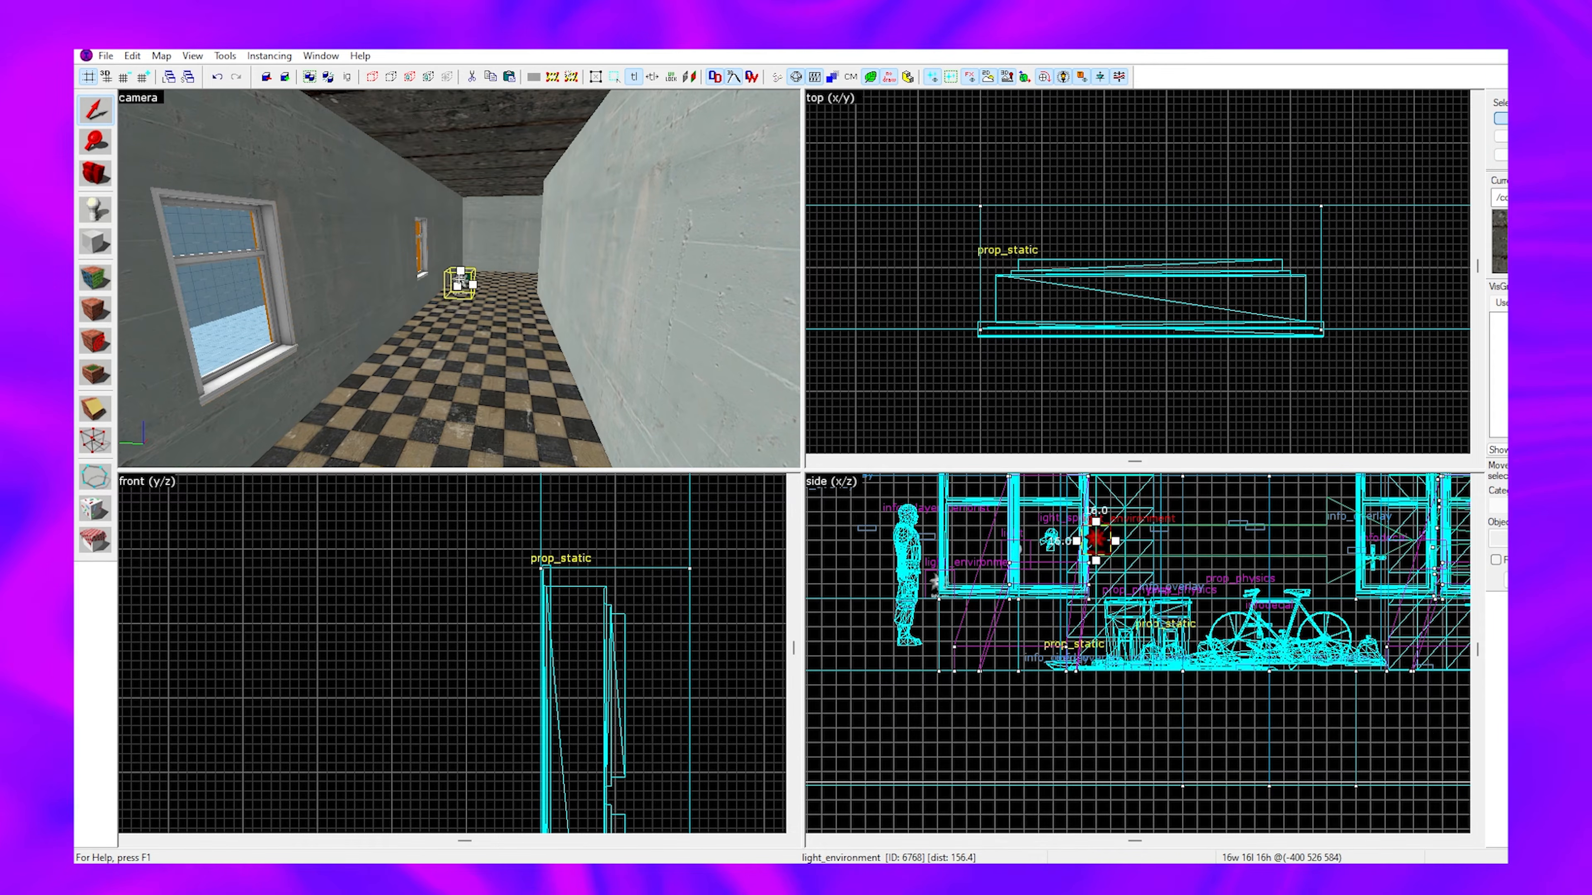
key("ctrl+shift+e")
double_click(455, 276)
key("z")
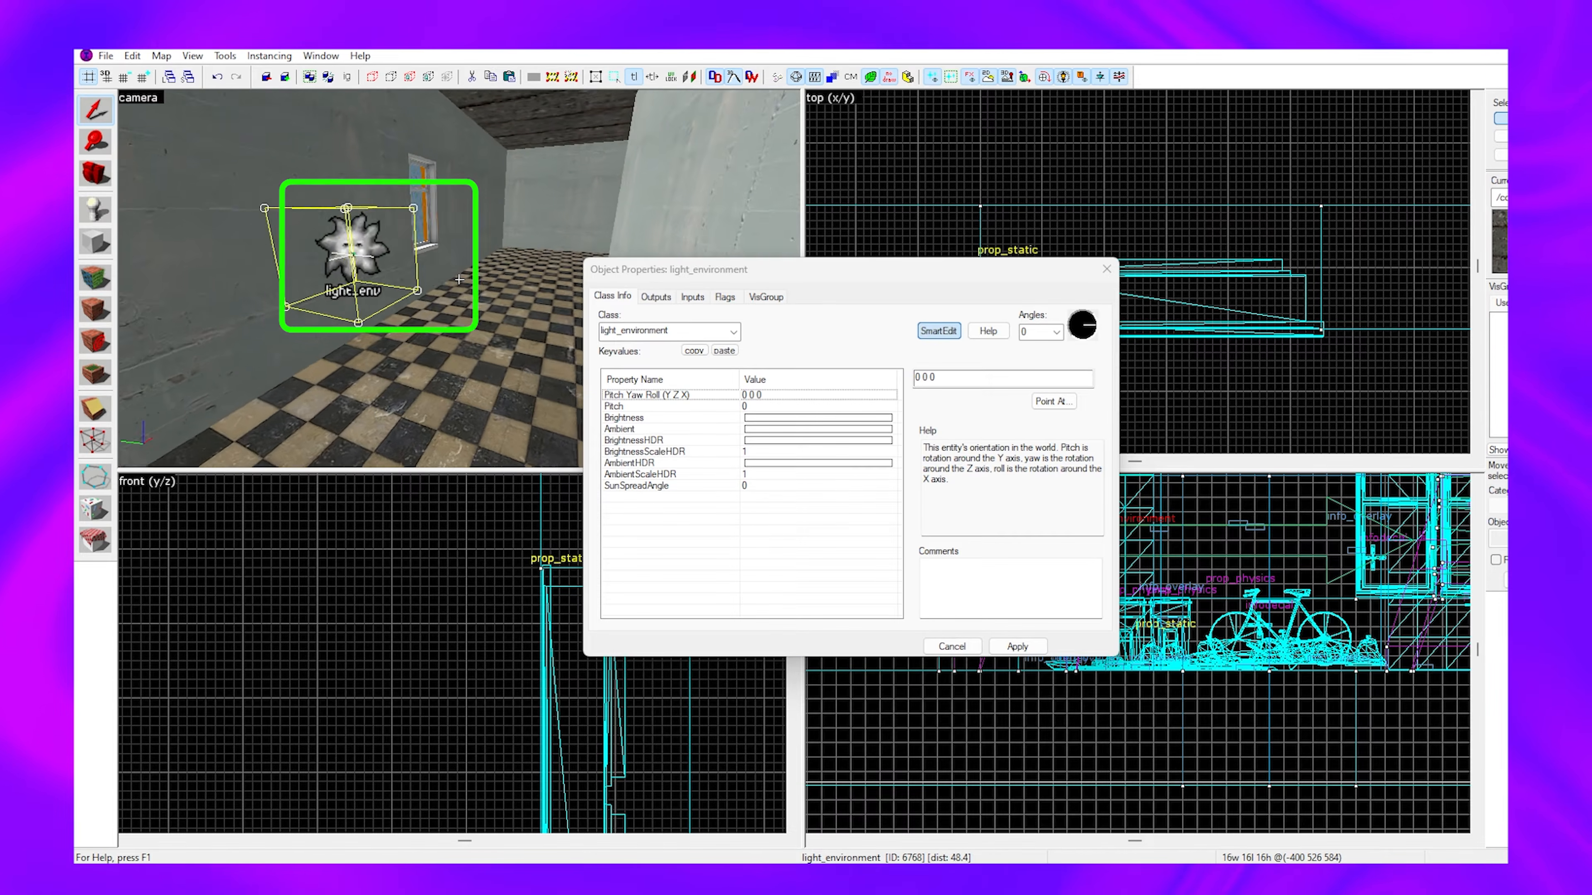
key("z")
left_click(780, 394)
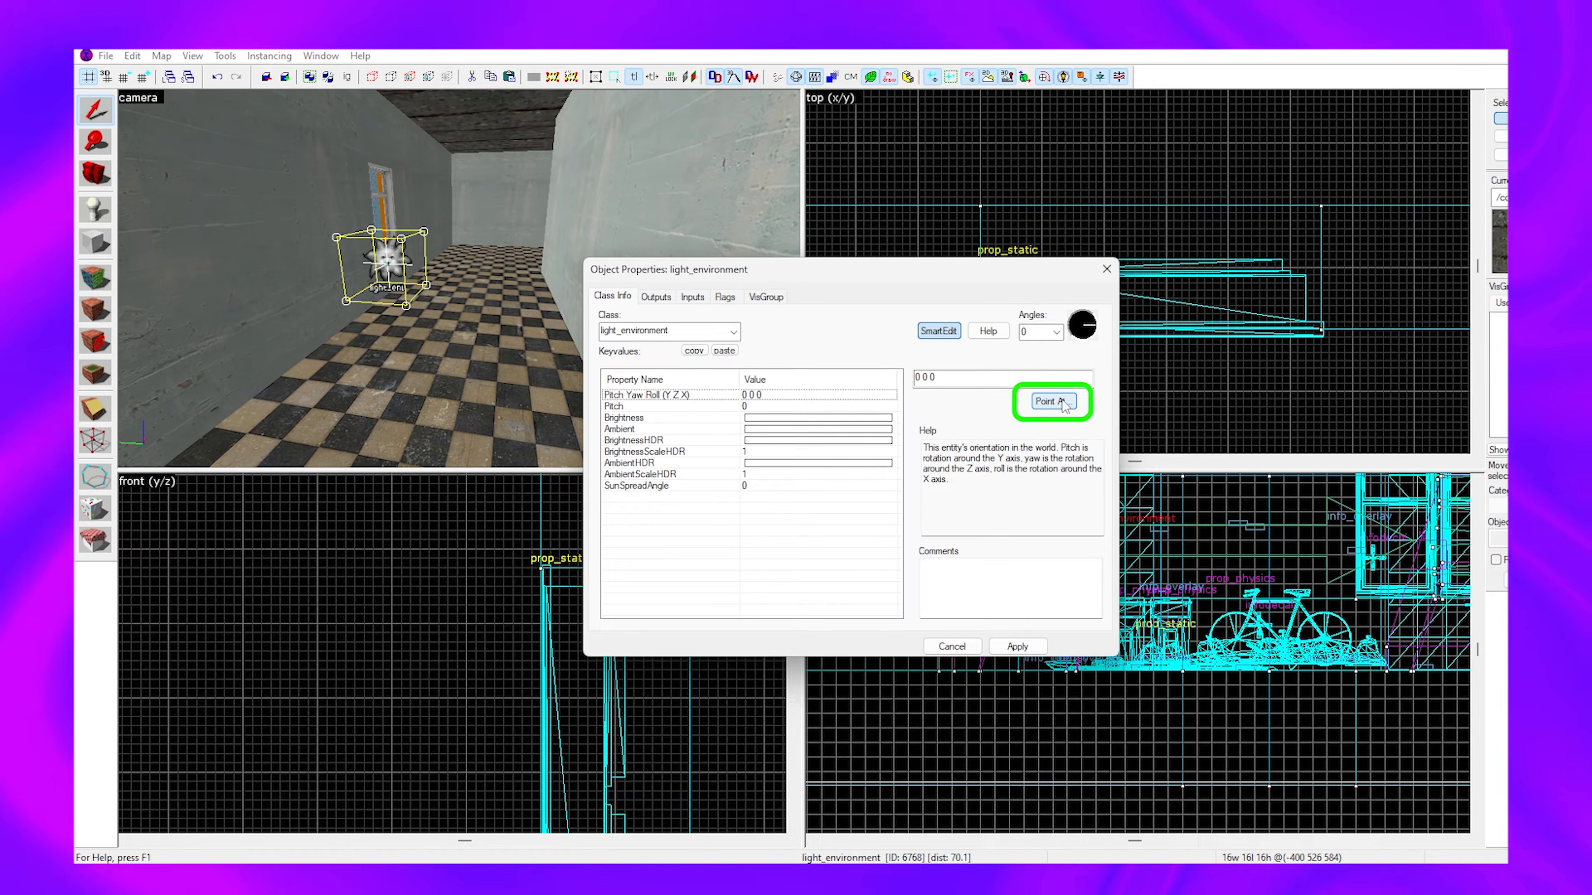
left_click(1050, 400)
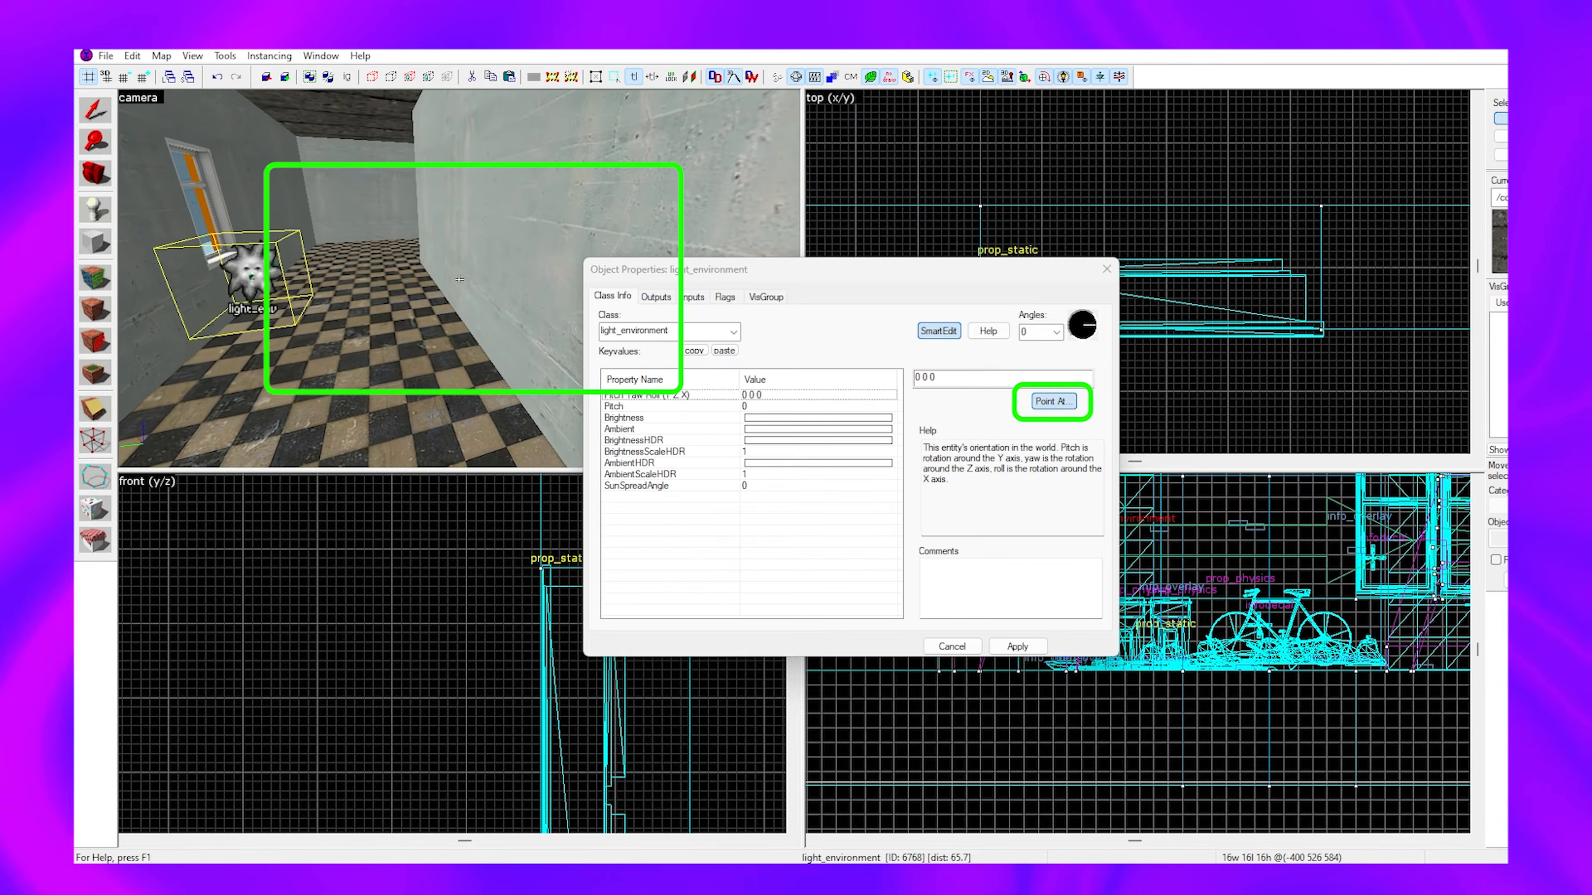
left_click(459, 279)
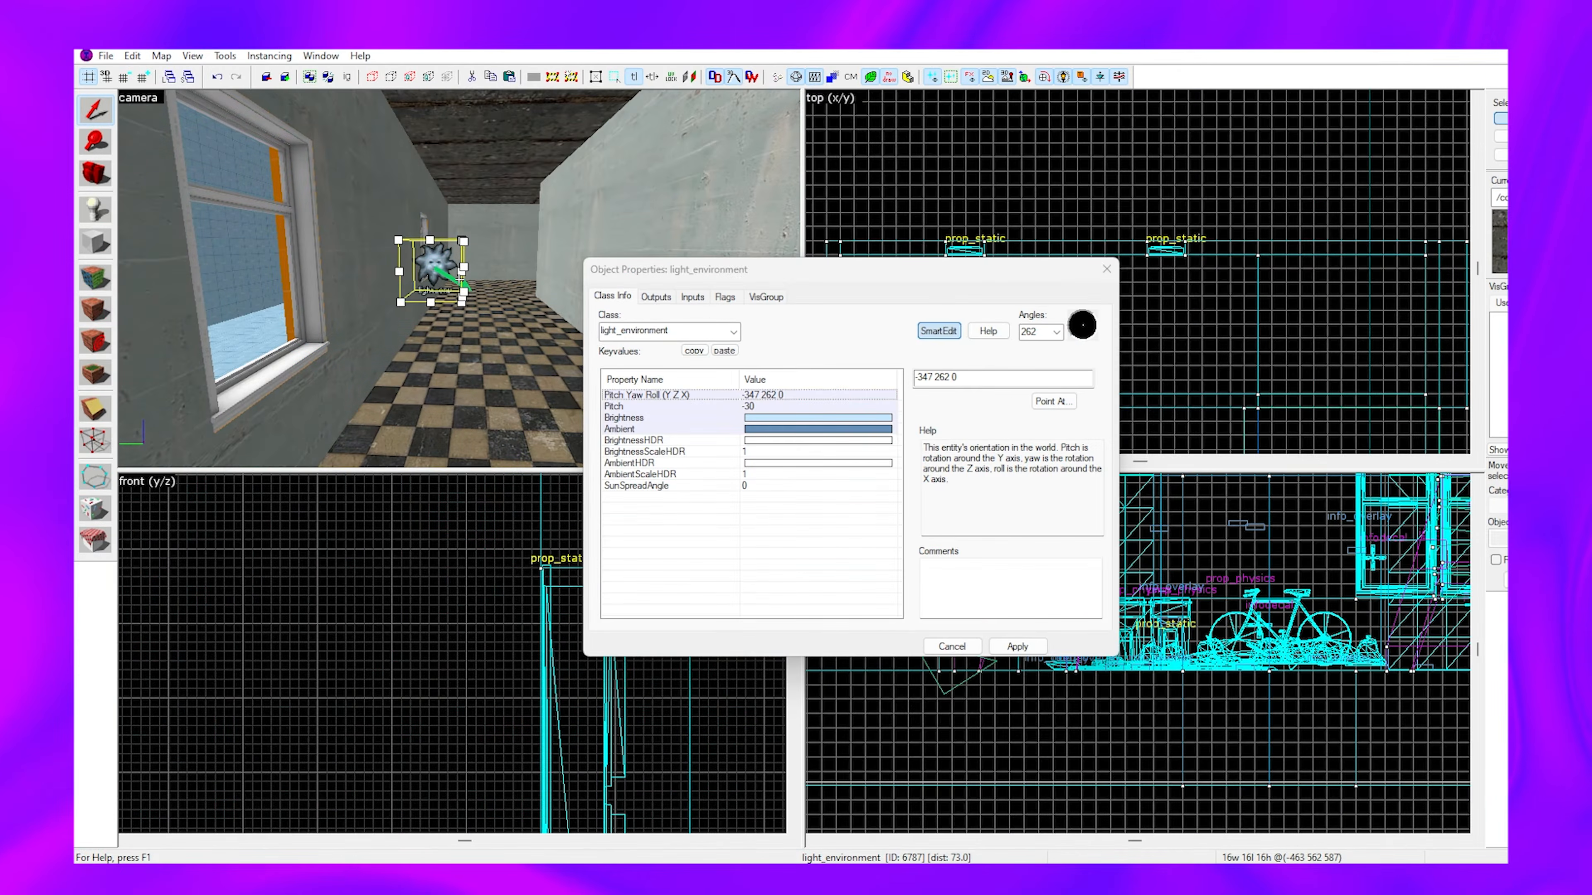
left_click(1106, 268)
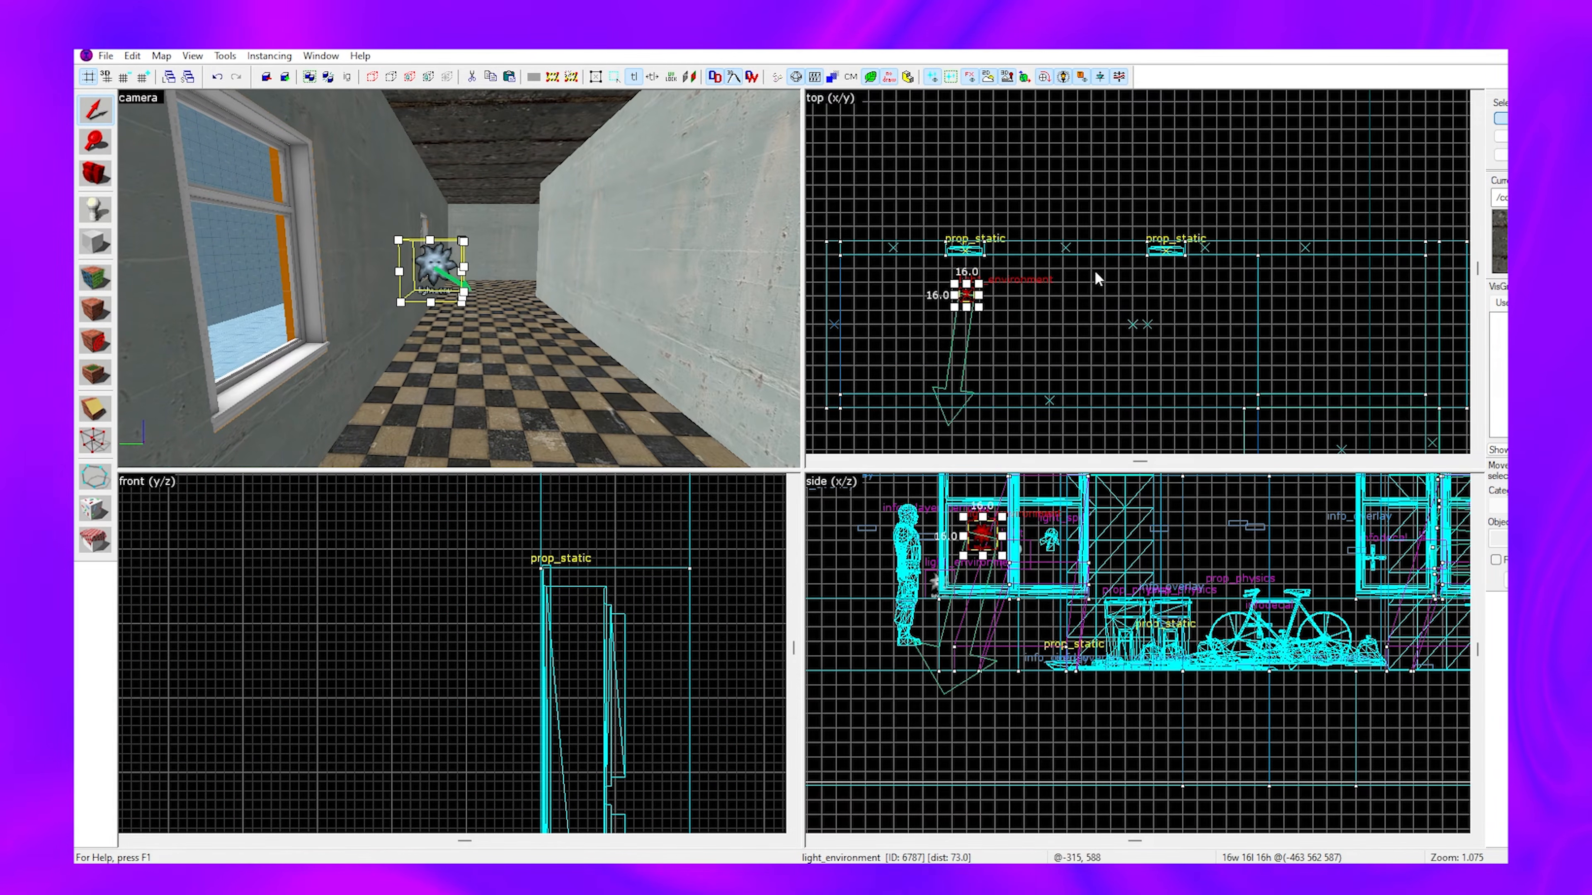
left_click(977, 283)
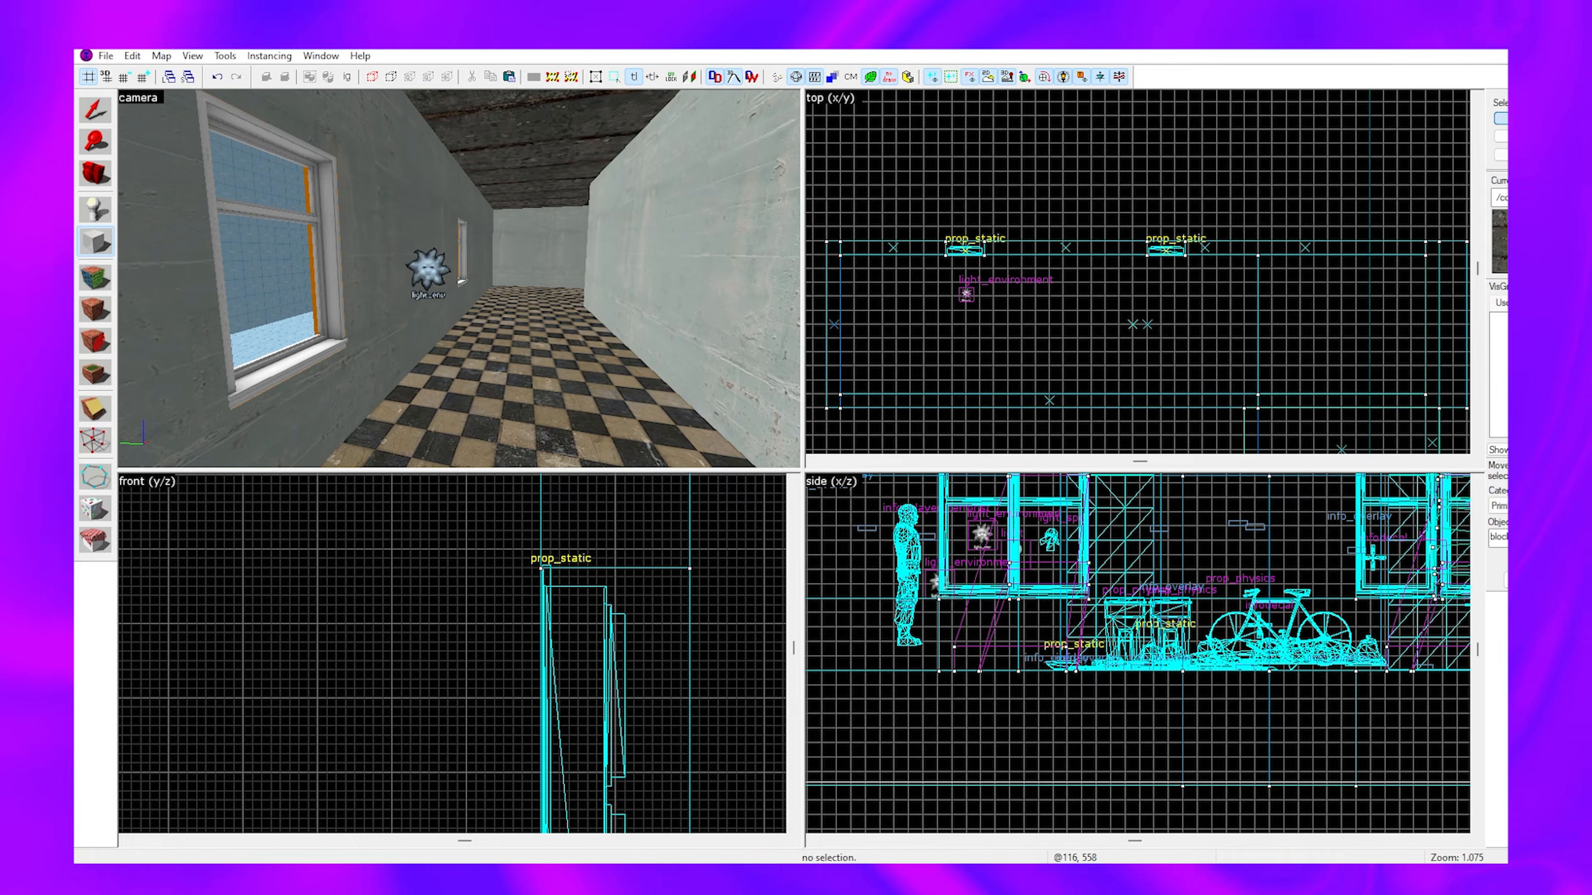
Create a block 47 wide, 2 long and 16 high across the top of the second window, using a wood material.
type("woodi")
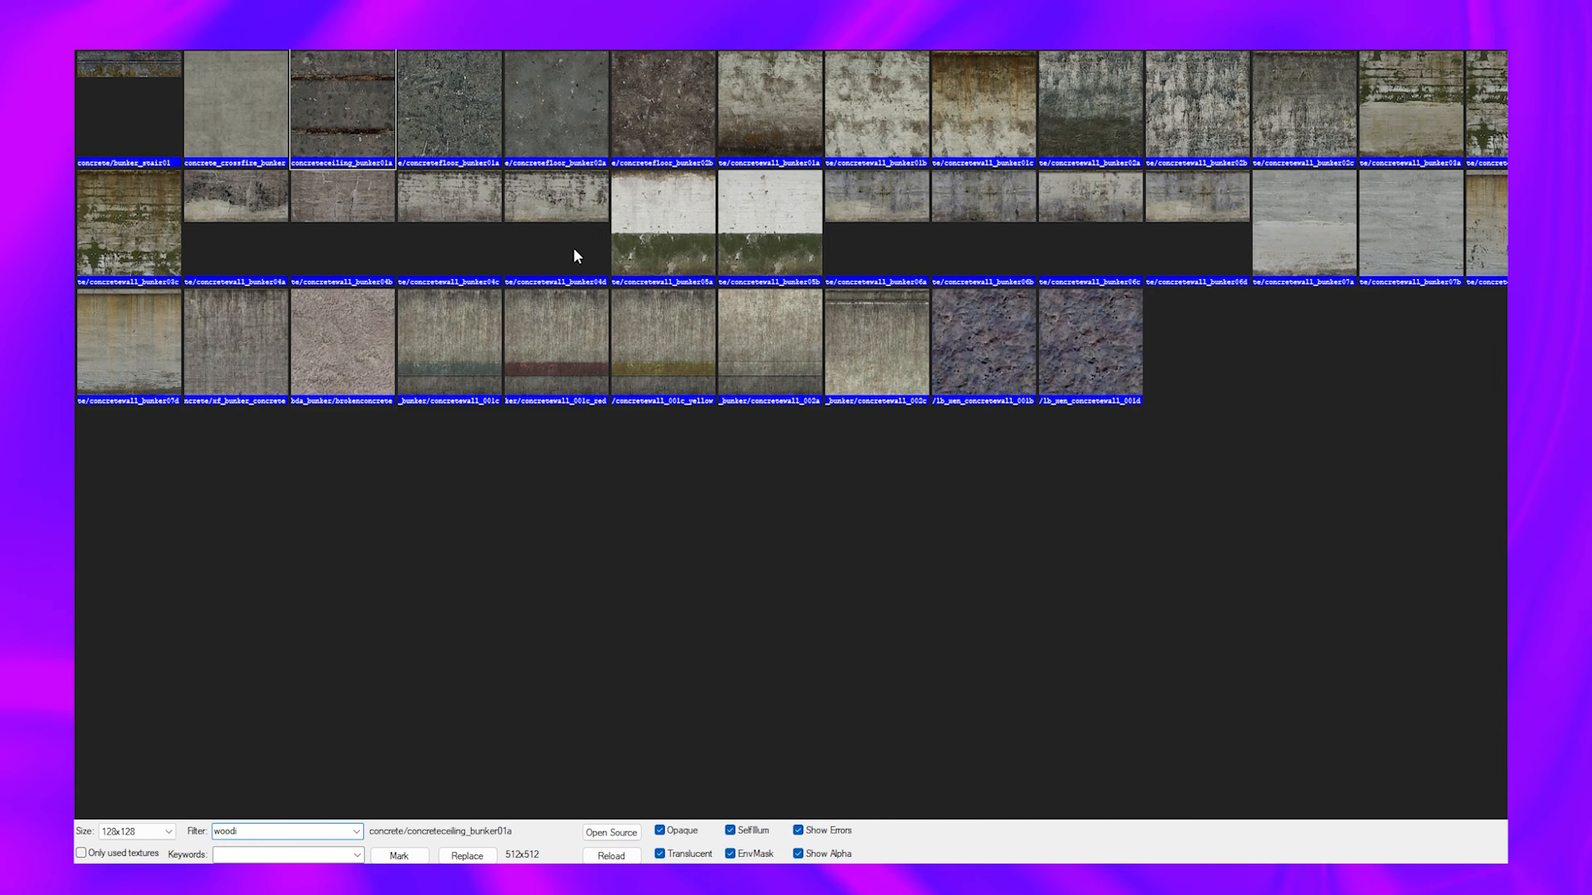
double_click(171, 154)
key("z")
key("w")
key("z")
left_click(97, 242)
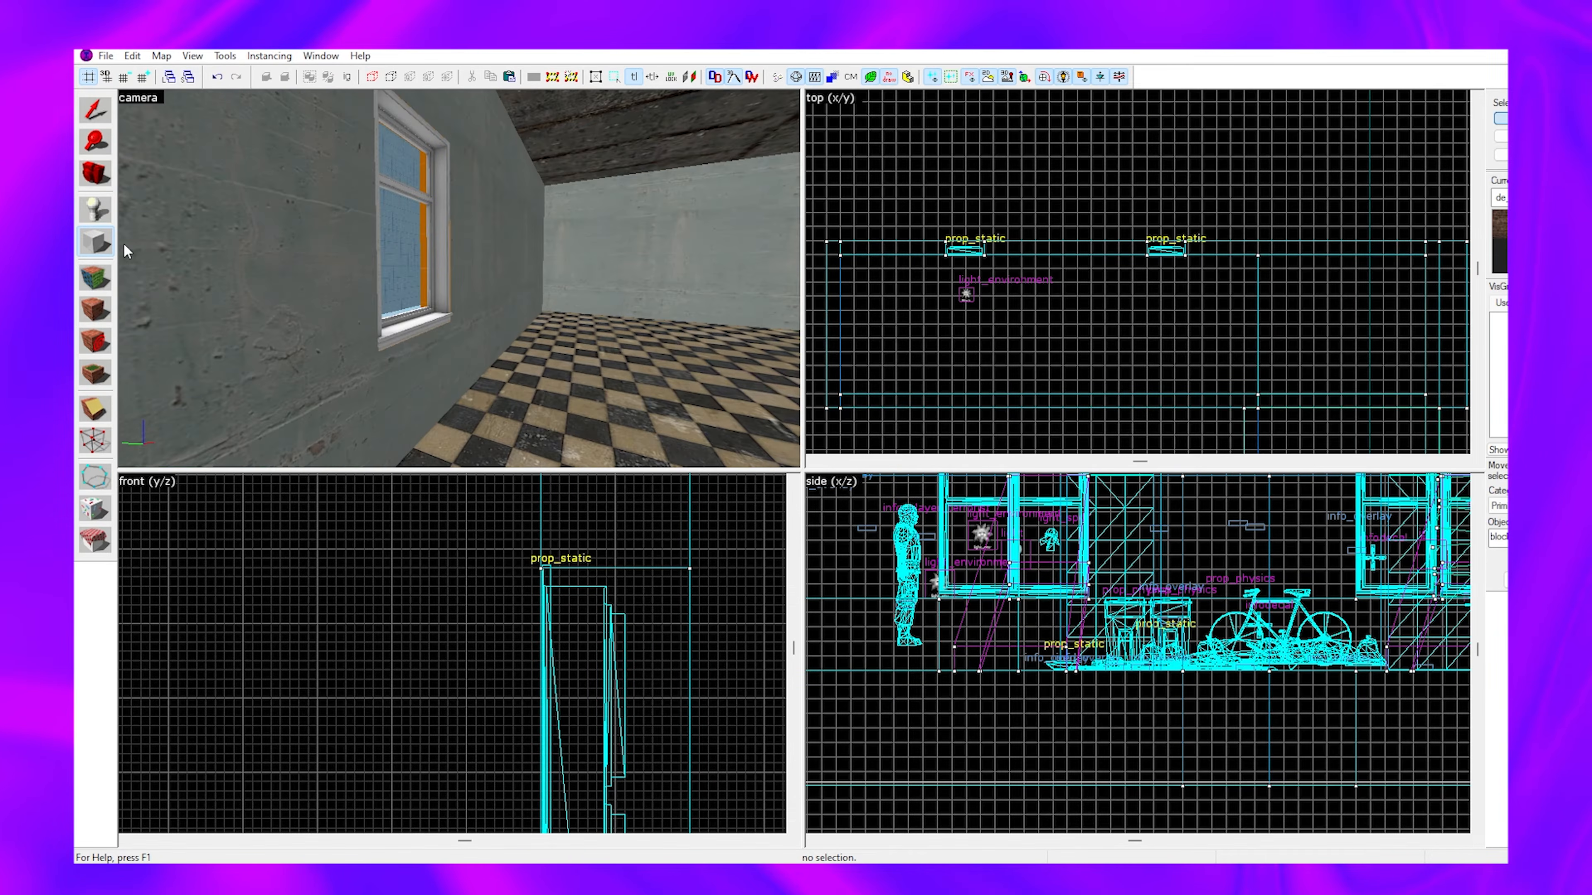
scroll(1189, 256, "up", 13)
left_click_drag(1172, 240, 893, 257)
scroll(957, 252, "down", 4)
key("Return")
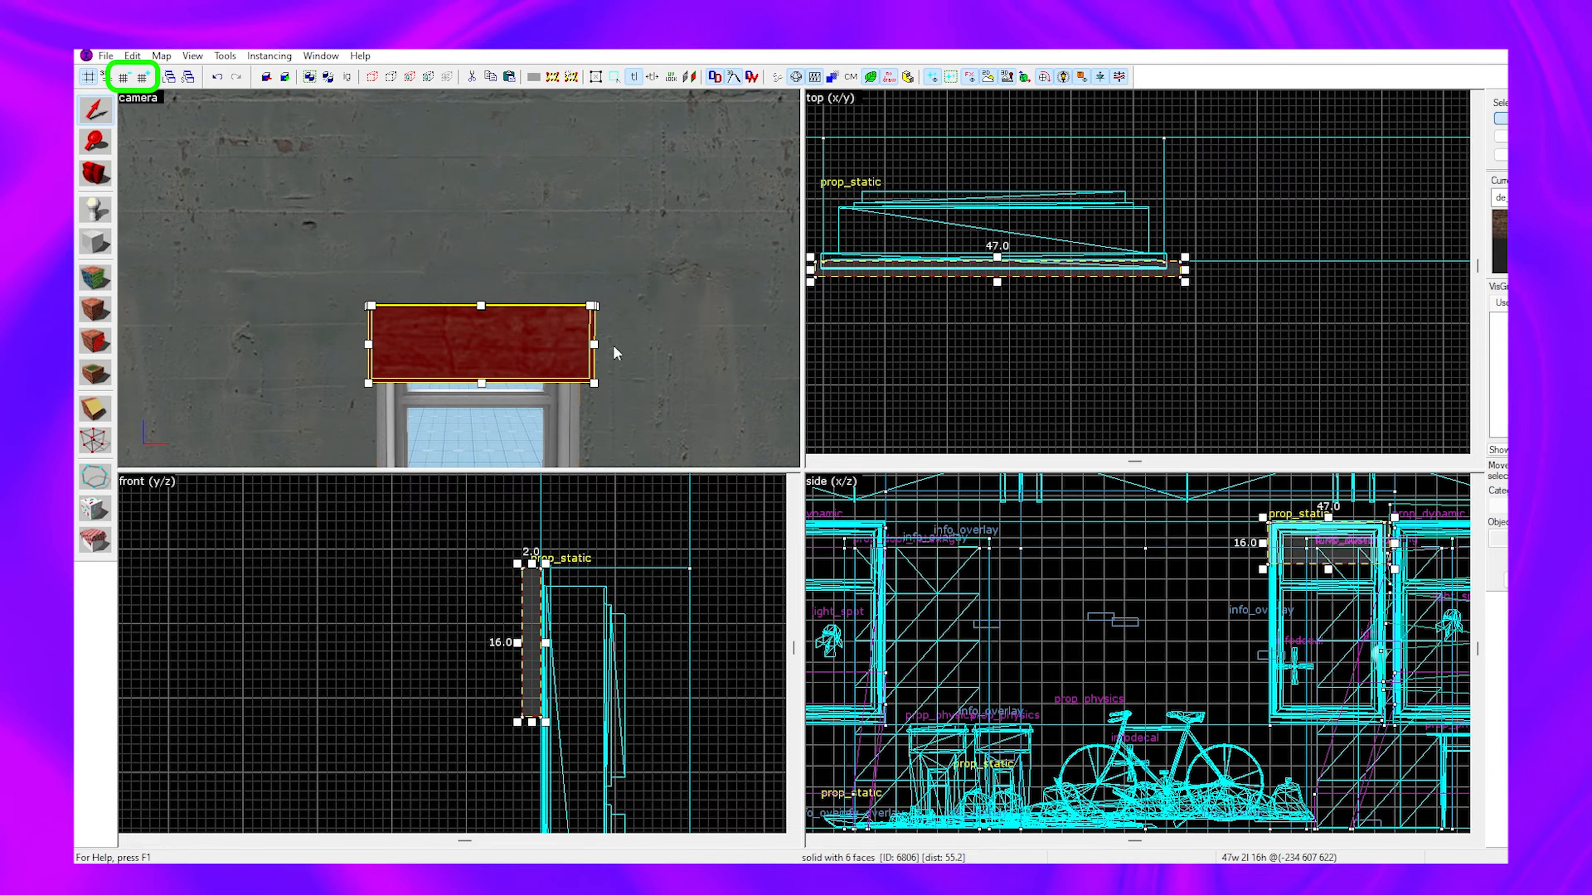
Switch the wood board over the second window to rotation handles and bring it into view from the side.
left_click(942, 277)
scroll(1108, 622, "down", 6)
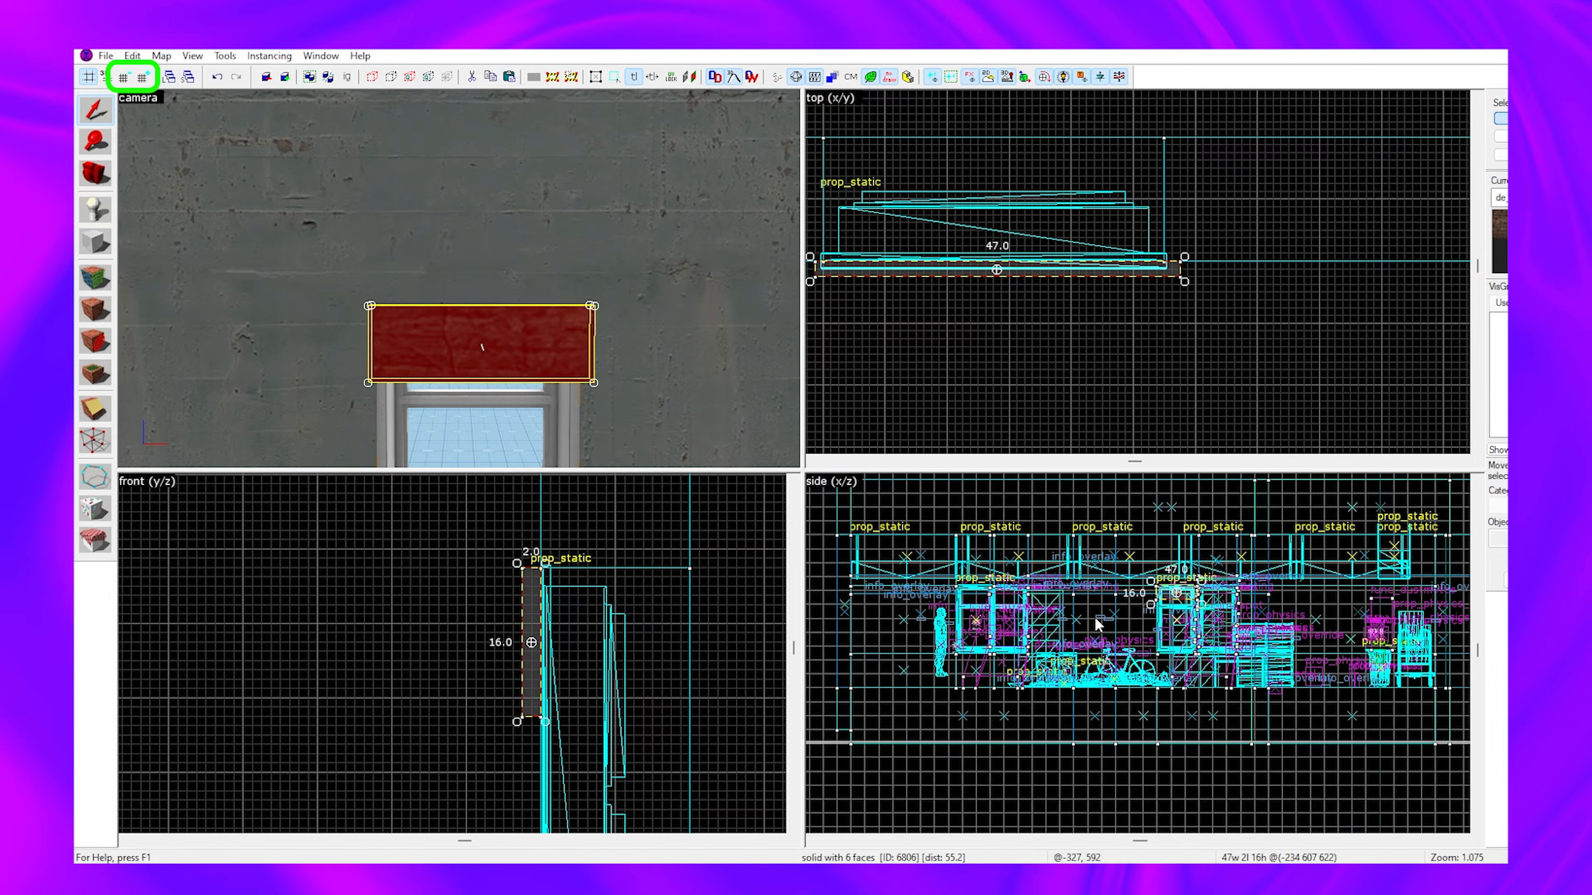
scroll(1257, 596, "up", 6)
left_click_drag(1091, 616, 1072, 671, "alt")
scroll(1067, 645, "down", 3)
scroll(1066, 640, "up", 3)
left_click_drag(1092, 607, 1084, 621, "alt")
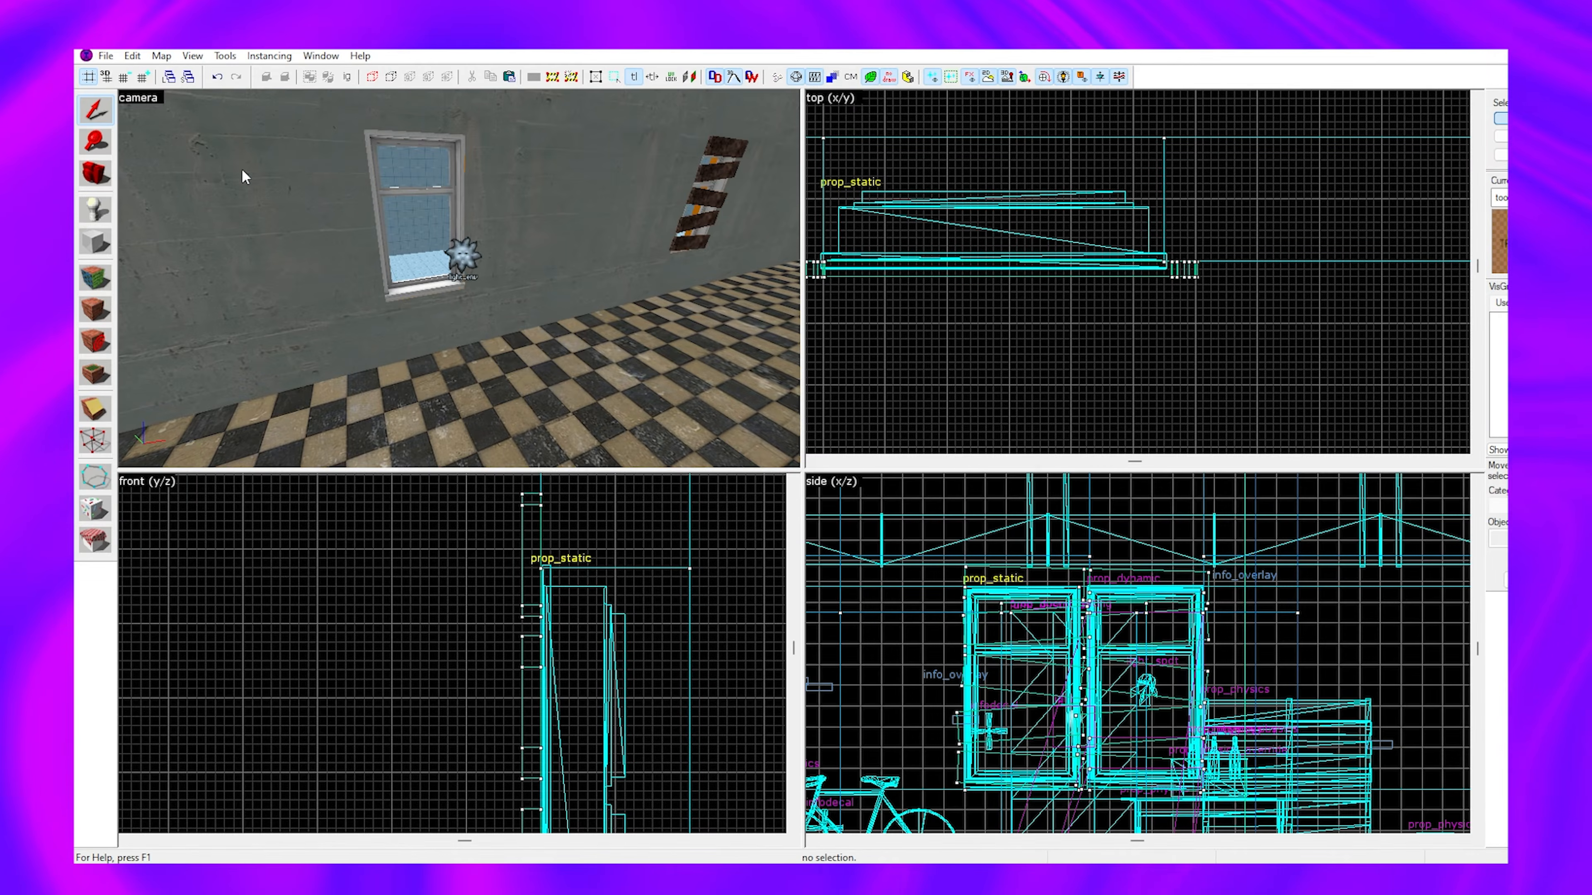
Create a trigger-textured block 118 wide, 160 long and 127 high in the room at the window, and show the camera view in 3D Lighting Preview.
key("shift+b")
left_click_drag(1061, 243, 1052, 339)
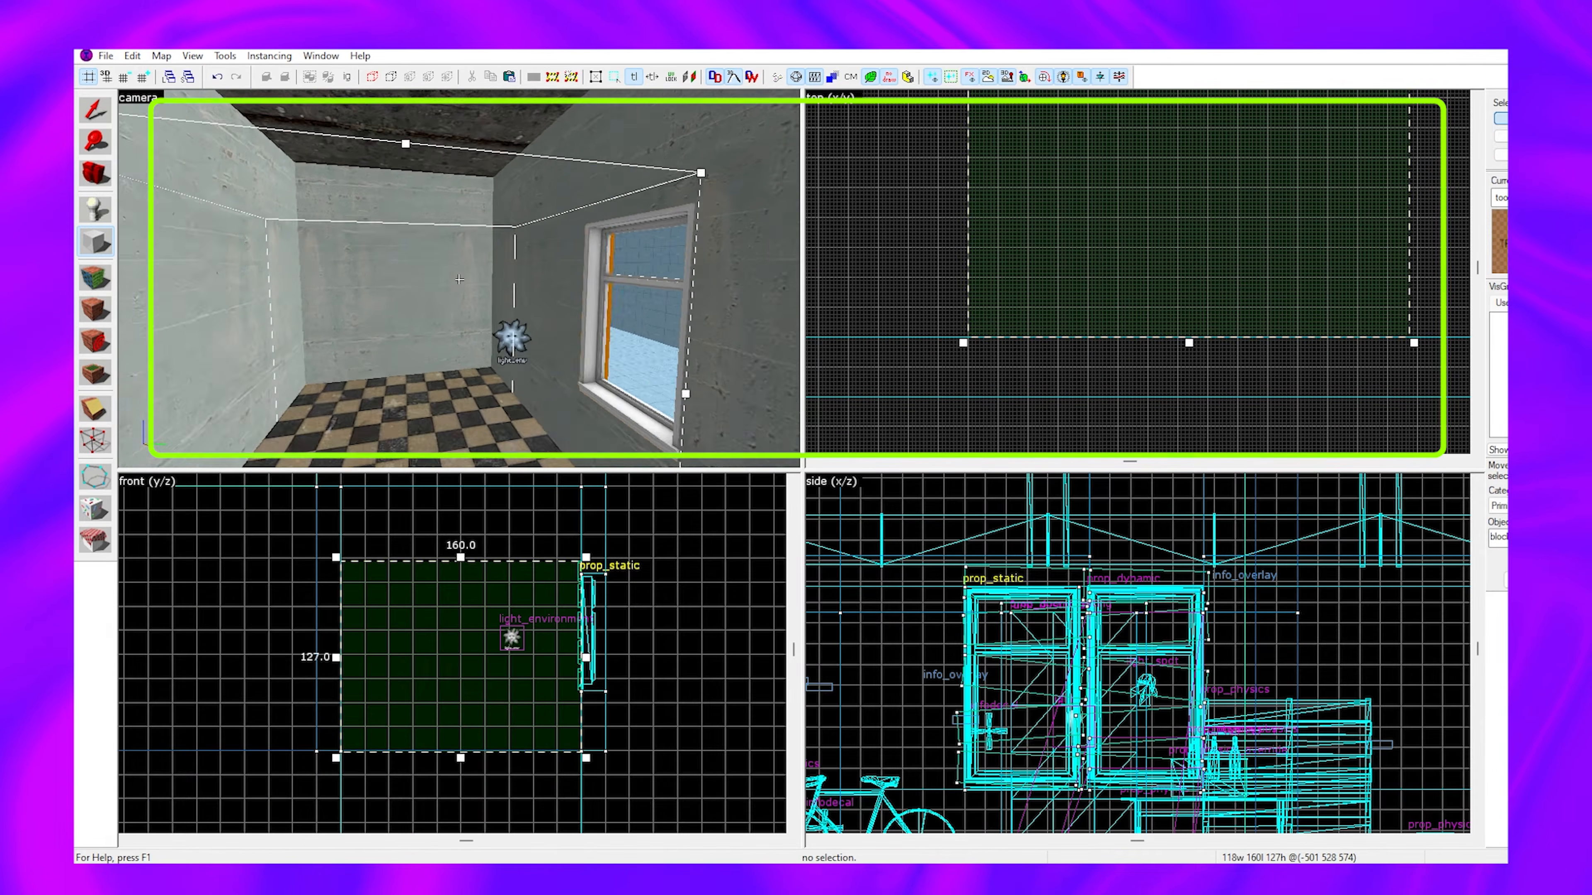
left_click(139, 97)
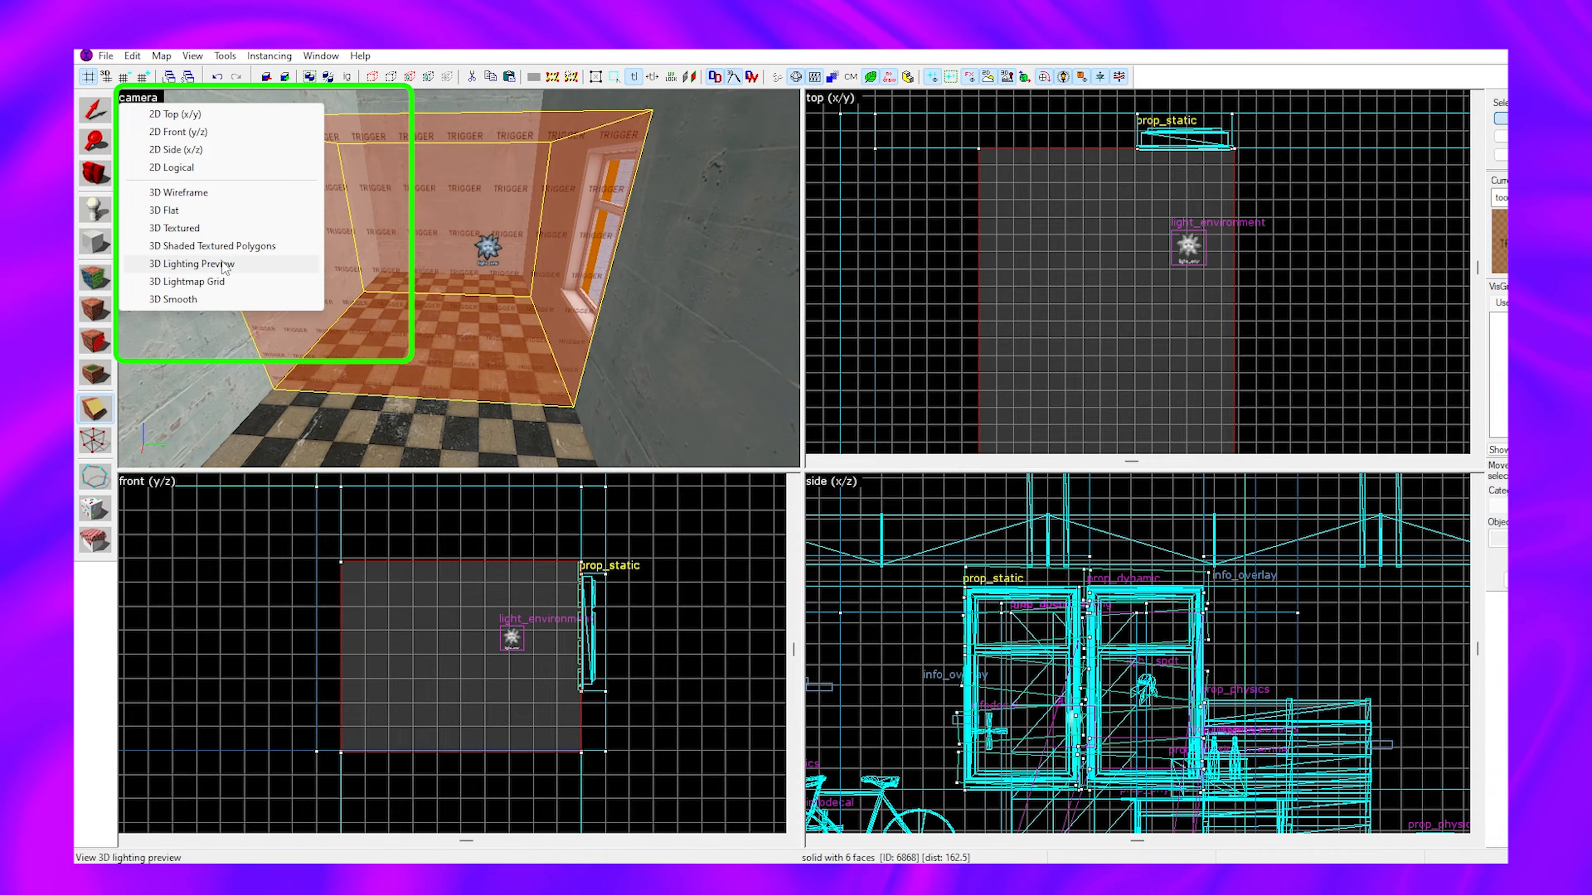
left_click(224, 264)
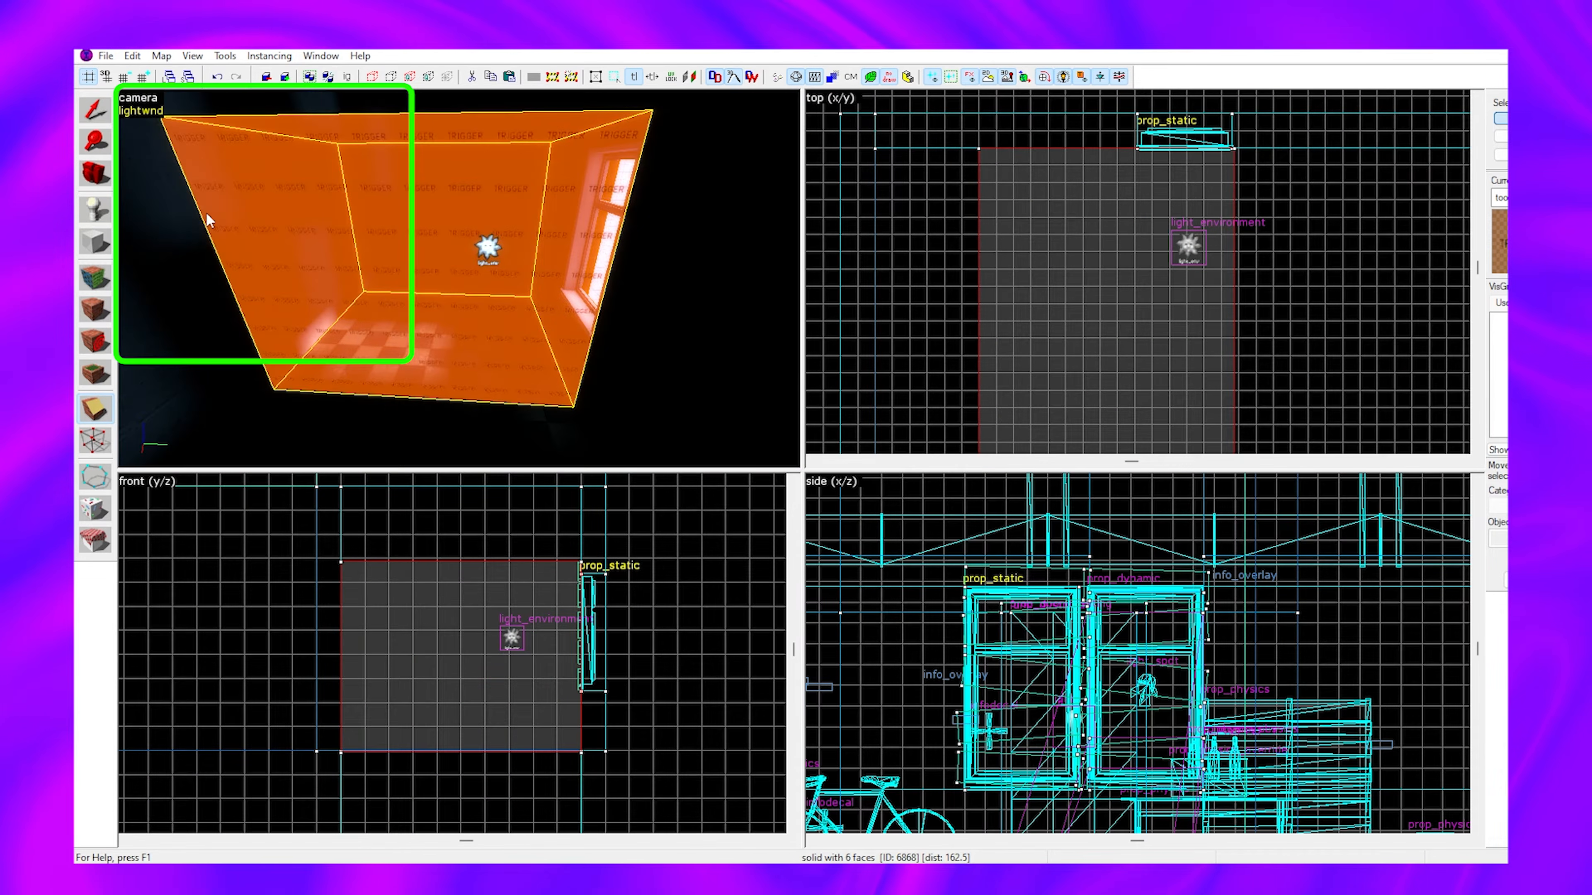
Clip the trigger block in the top view from one side edge of the window along the sunlight's angle, keeping both pieces.
left_click(204, 107)
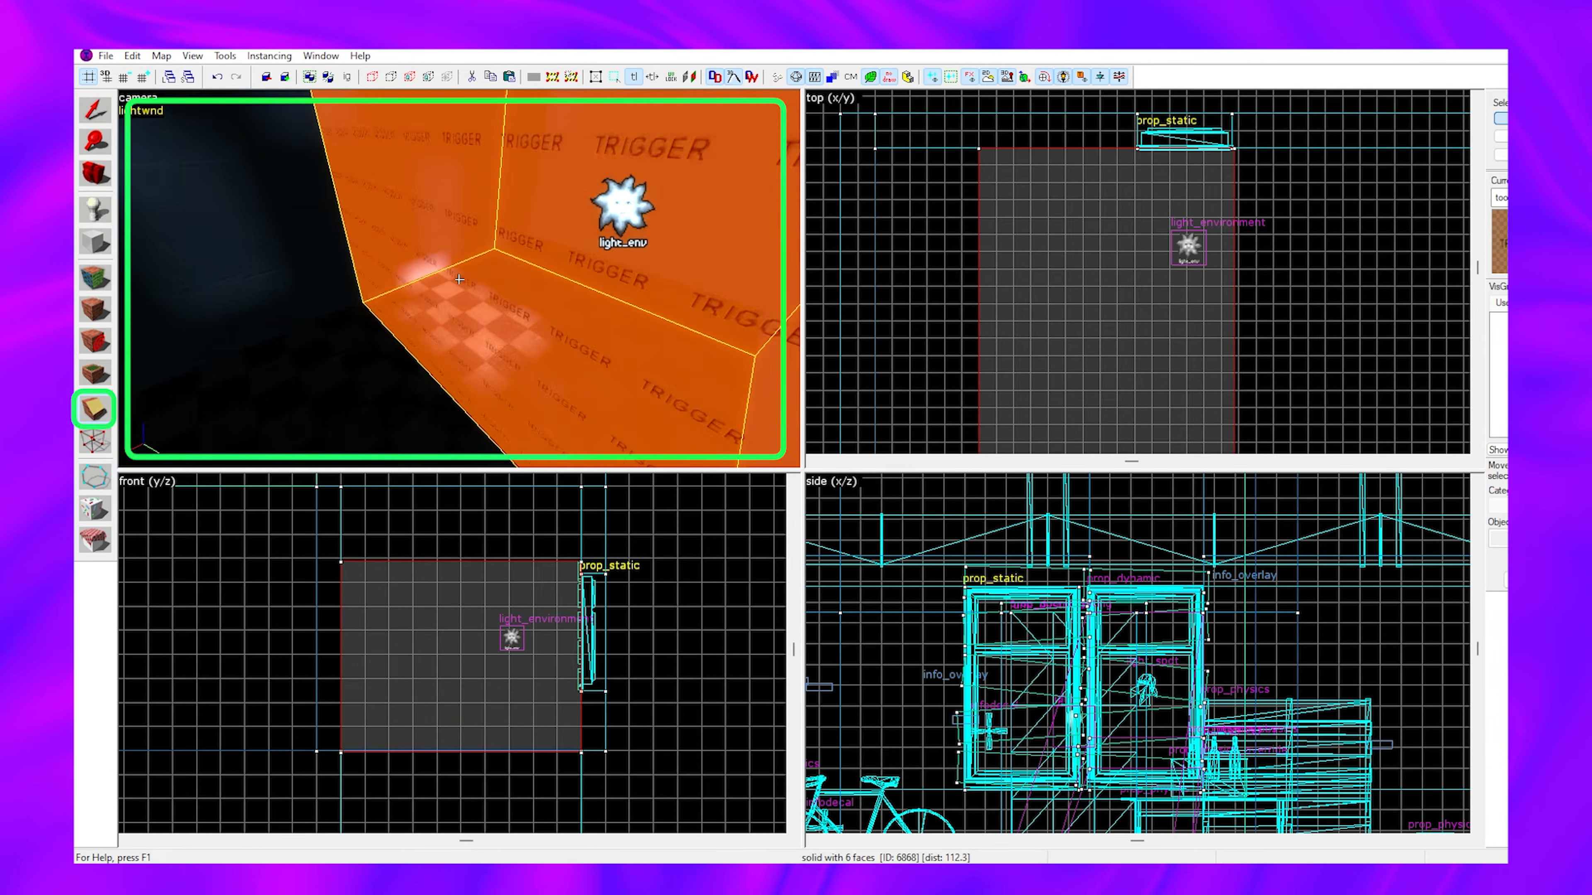
key("w")
key("d")
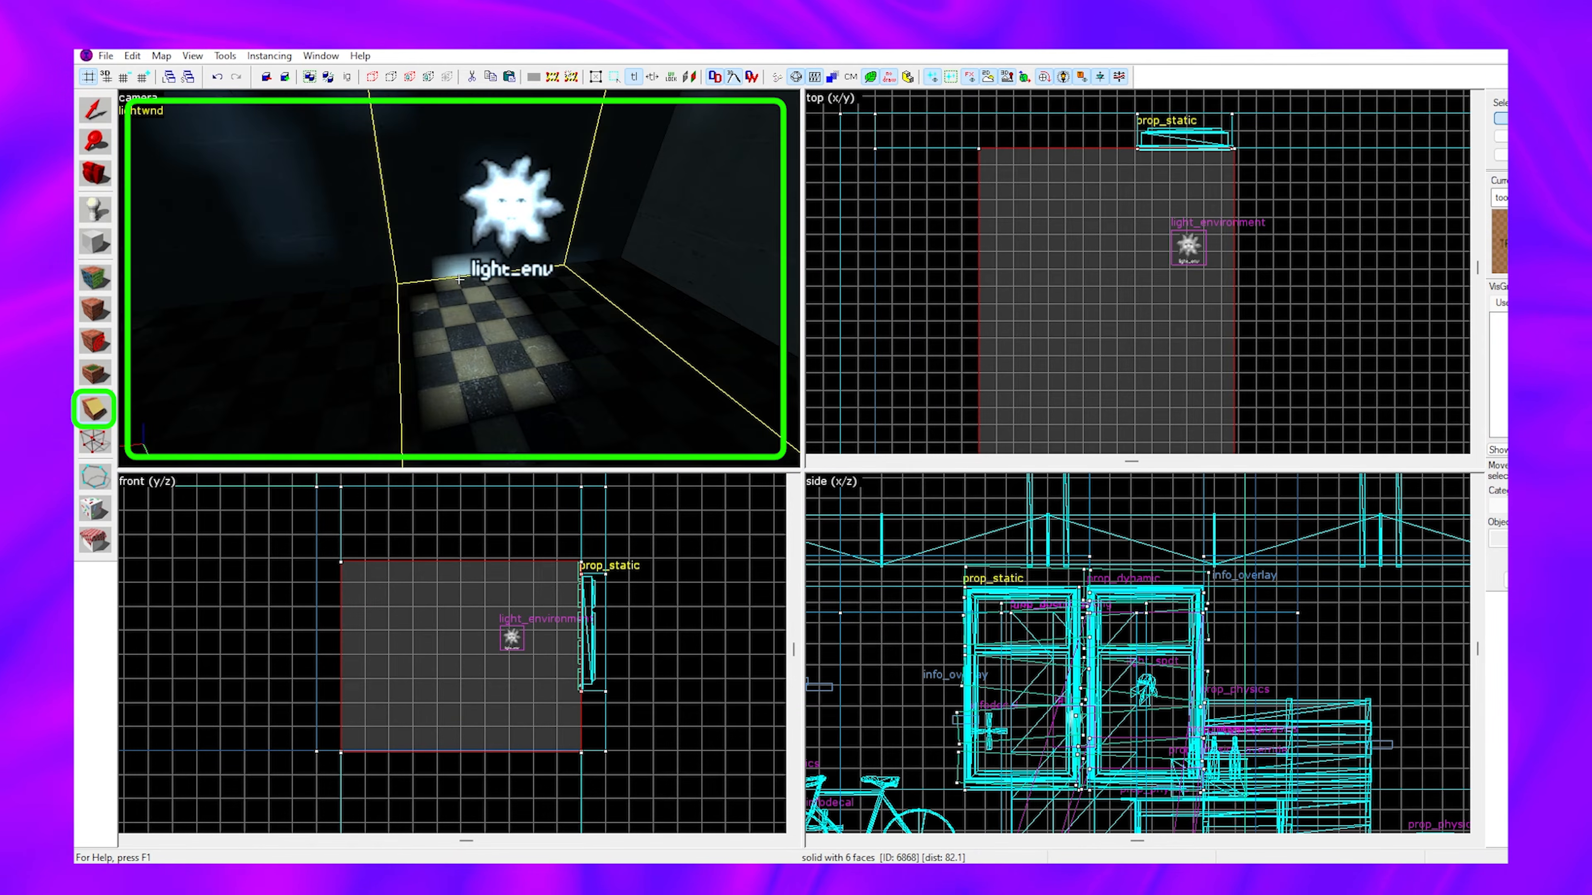
scroll(1191, 168, "down", 3)
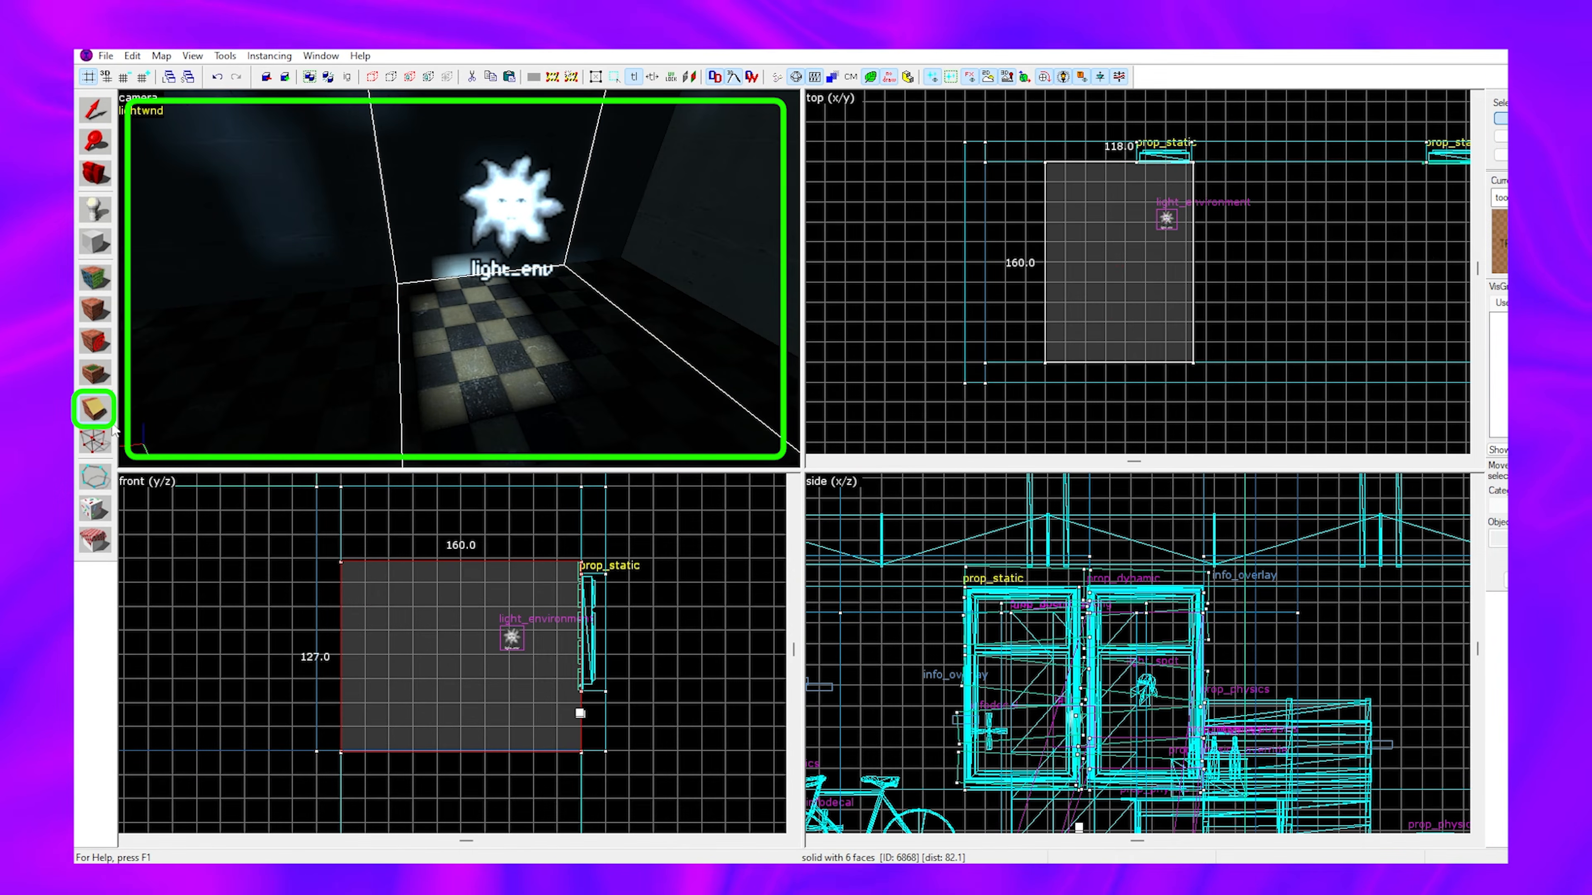
left_click(100, 414)
scroll(1193, 163, "up", 5)
left_click_drag(1188, 164, 1160, 382)
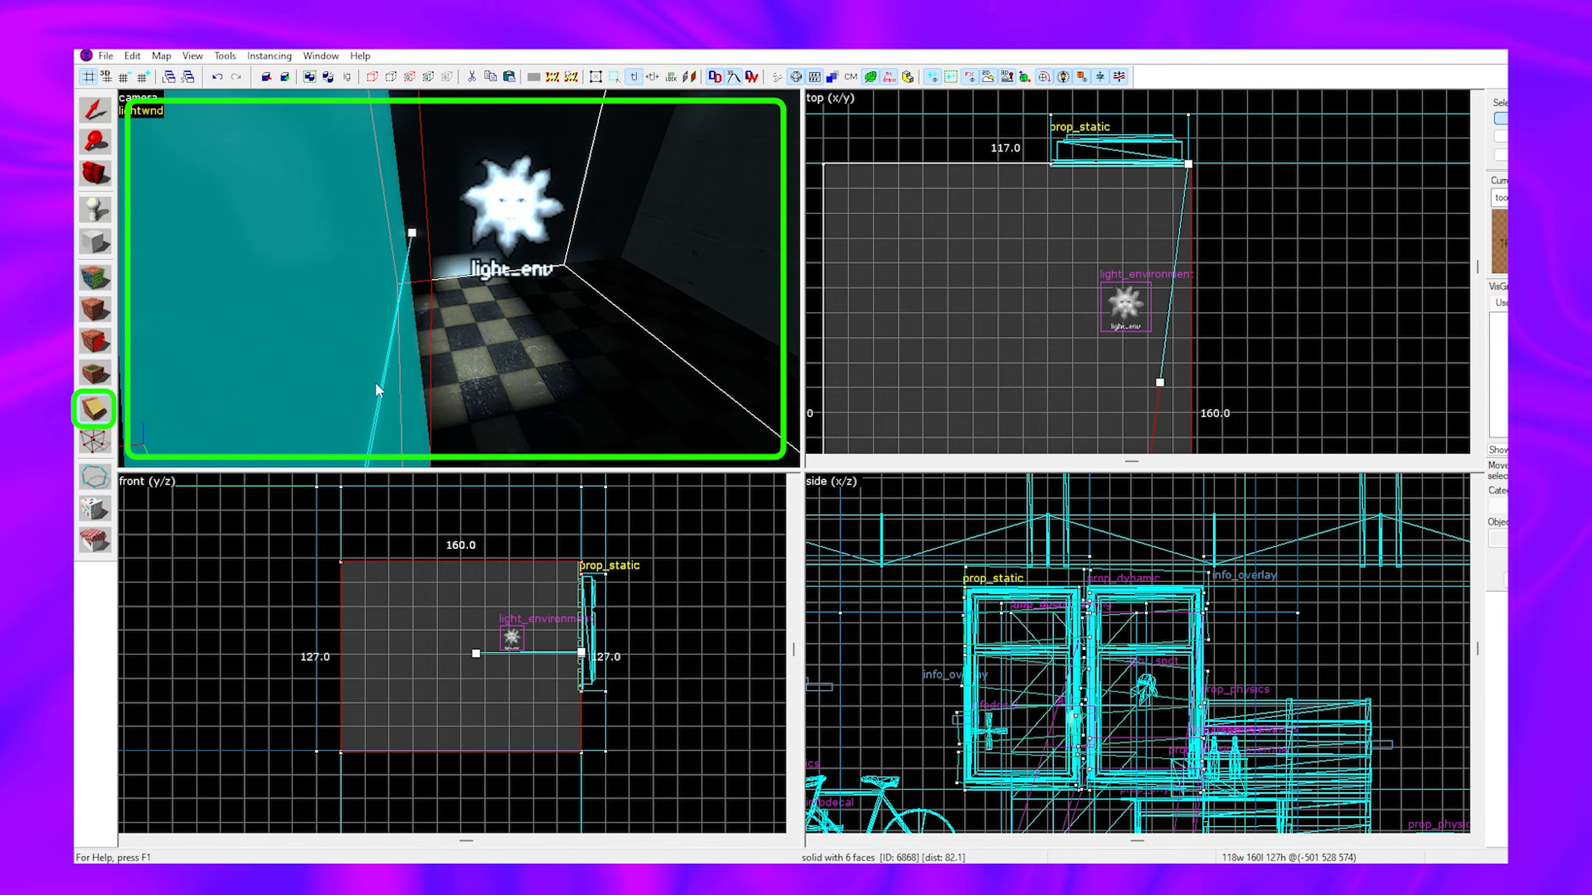
left_click(97, 411)
key("Return")
Clip the trigger block in the top view from the window's other side edge, parallel to the first cut.
scroll(1052, 162, "up", 6)
left_click_drag(1048, 167, 1010, 354)
key("Return")
Clip the trigger pieces in the front view from the window's top edge, sloping down into the room.
scroll(582, 593, "up", 5)
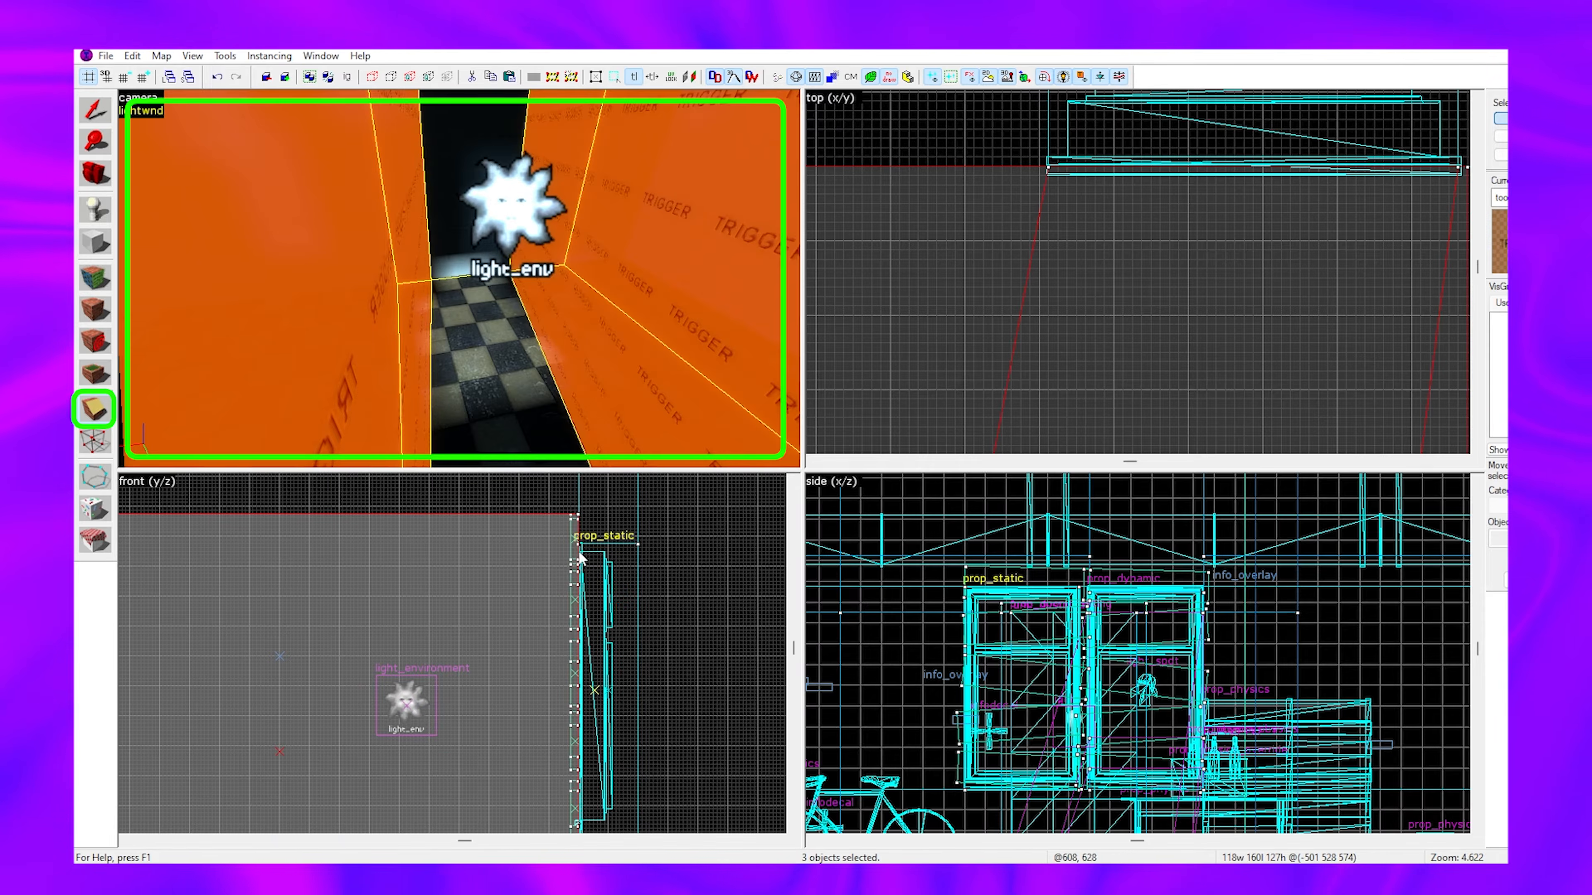
left_click_drag(578, 545, 458, 577)
key("Return")
key("z")
key("z")
key("shift+s")
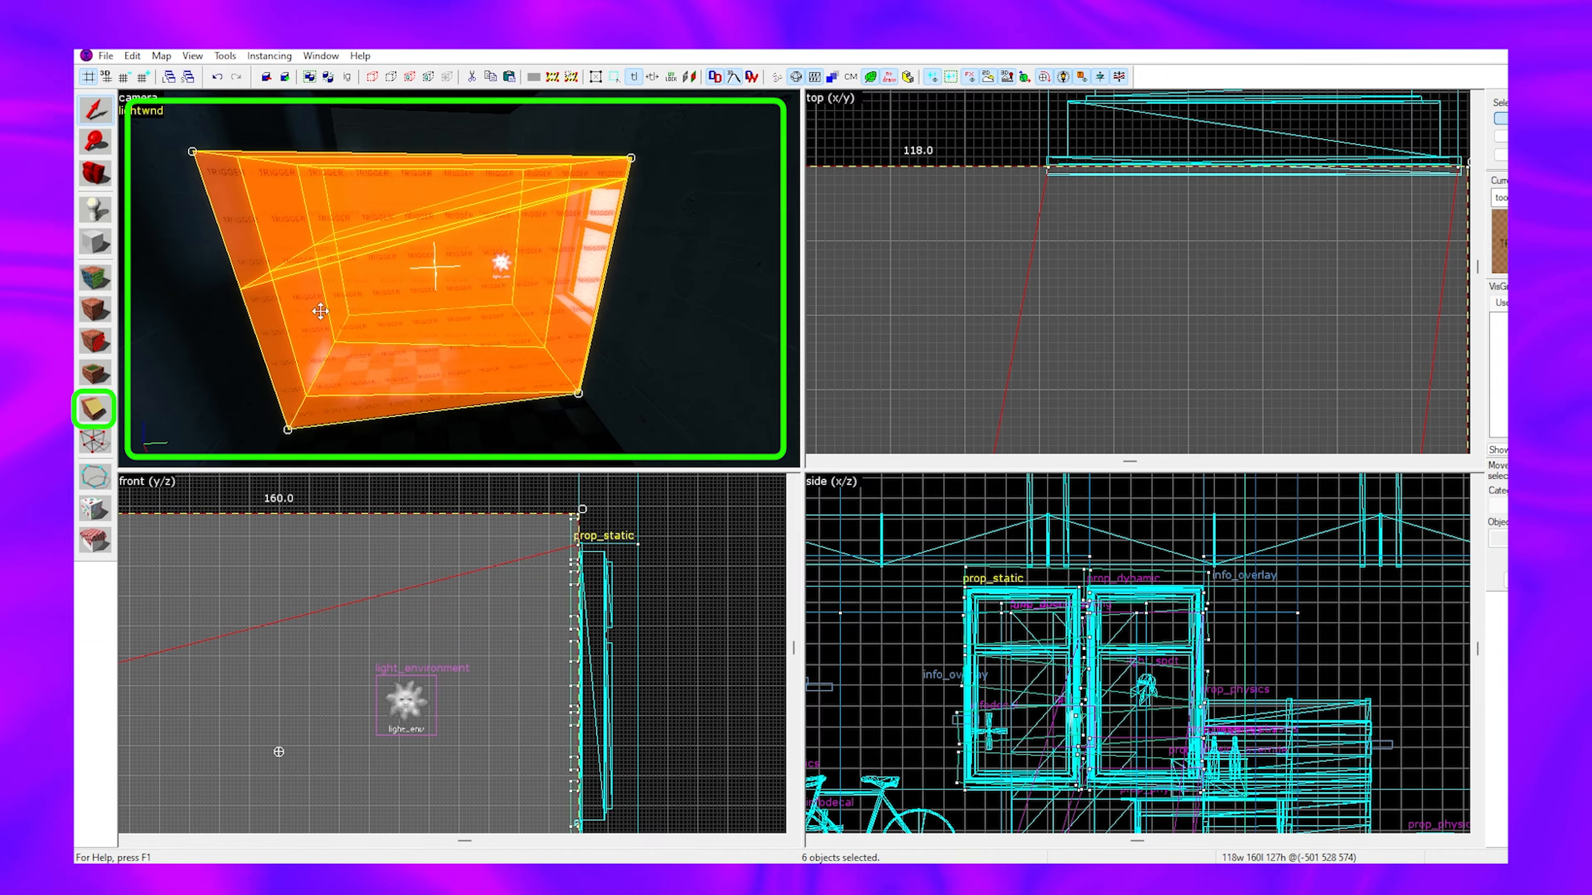
Delete the cut-off trigger pieces beside and above the window's light beam.
left_click(320, 312)
key("Delete")
left_click(341, 229)
key("Delete")
left_click(340, 222)
key("Delete")
left_click(344, 226)
key("Delete")
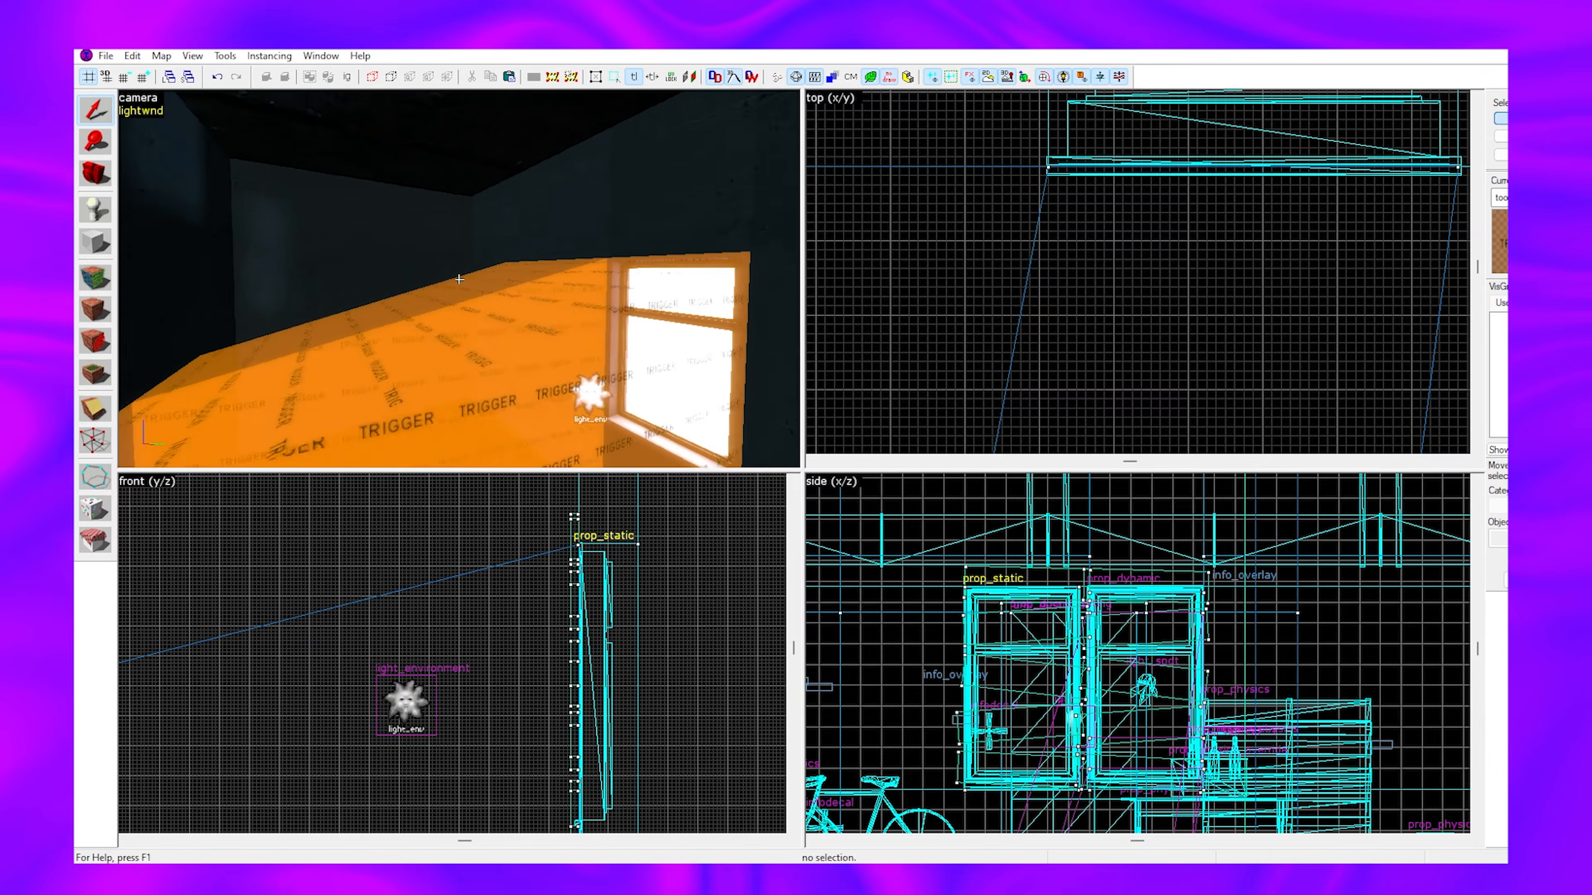
left_click(459, 278)
key("Delete")
Clip the remaining trigger volume in the front view from the window's bottom edge down to the floor, removing the part underneath.
left_click(459, 279)
key("z")
key("shift+x")
mouse_move(578, 822)
left_mouse_down()
mouse_move(88, 761)
mouse_move(179, 834)
mouse_move(568, 729)
left_mouse_up()
key("Return")
key("shift+s")
key("Escape")
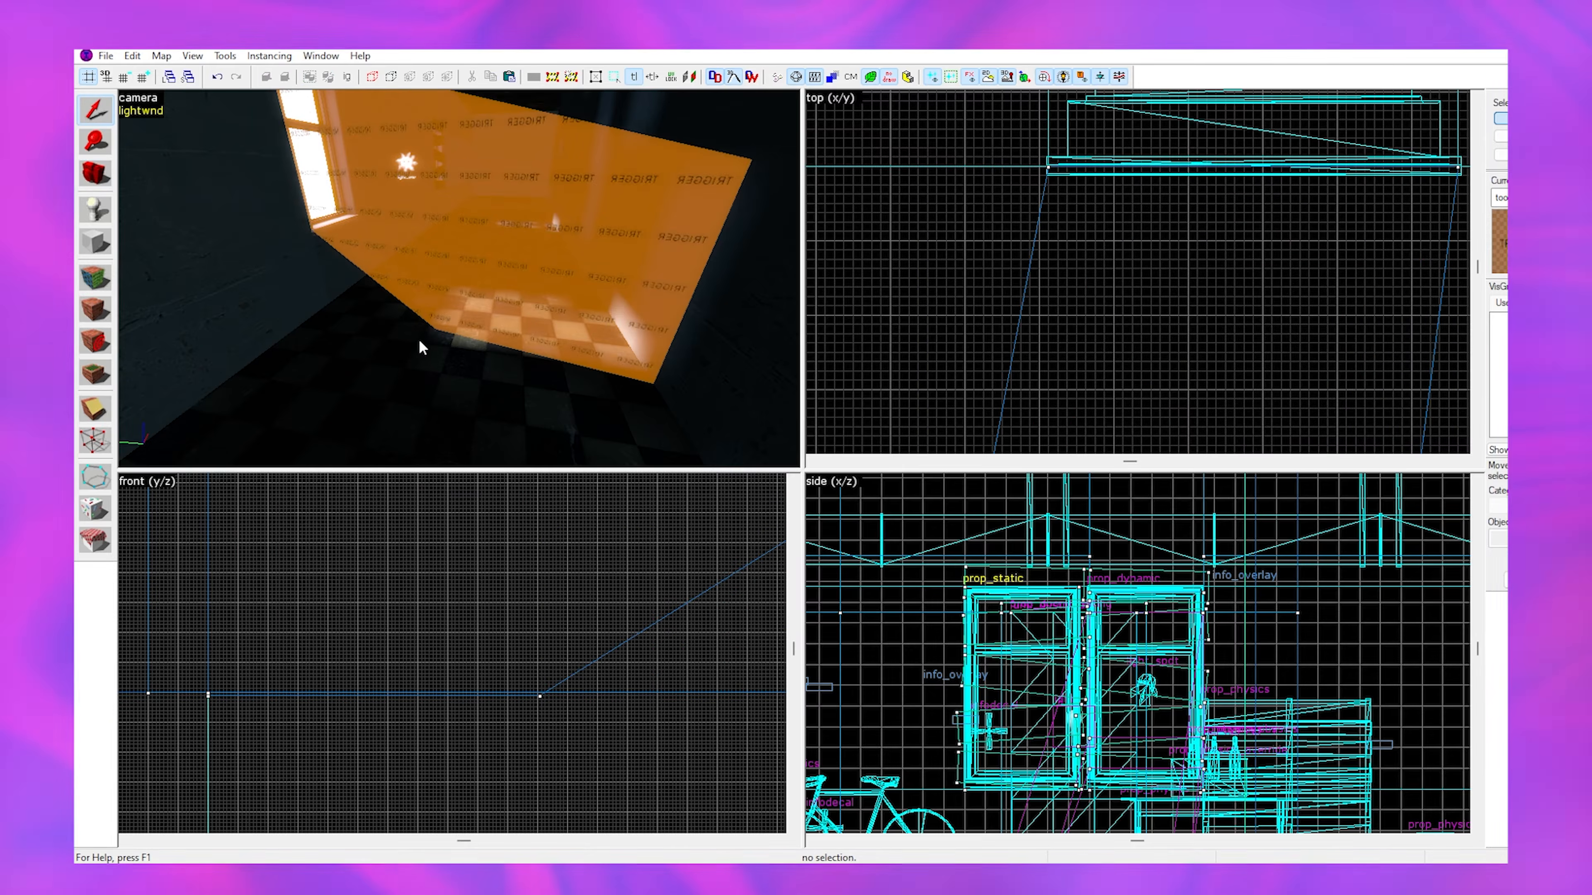
Tie the beam-shaped trigger volume to an entity, set its class to func_dustmotes and close its properties.
left_click(419, 339)
key("ctrl+t")
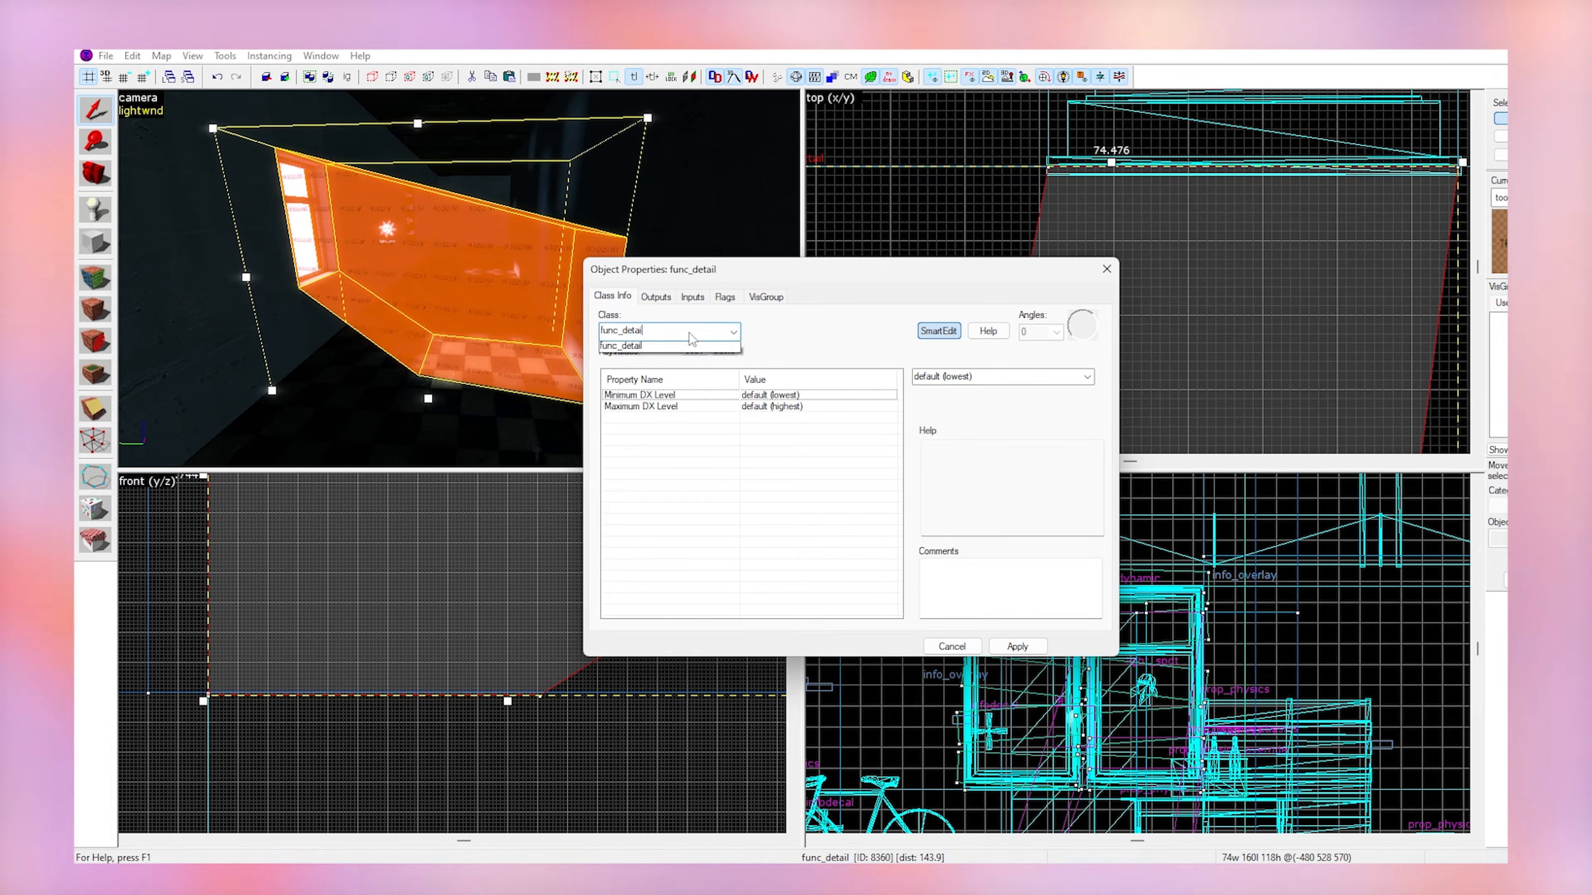
key("BackSpace")
key("BackSpace")
key("BackSpace")
key("BackSpace")
key("BackSpace")
type("dustmotes")
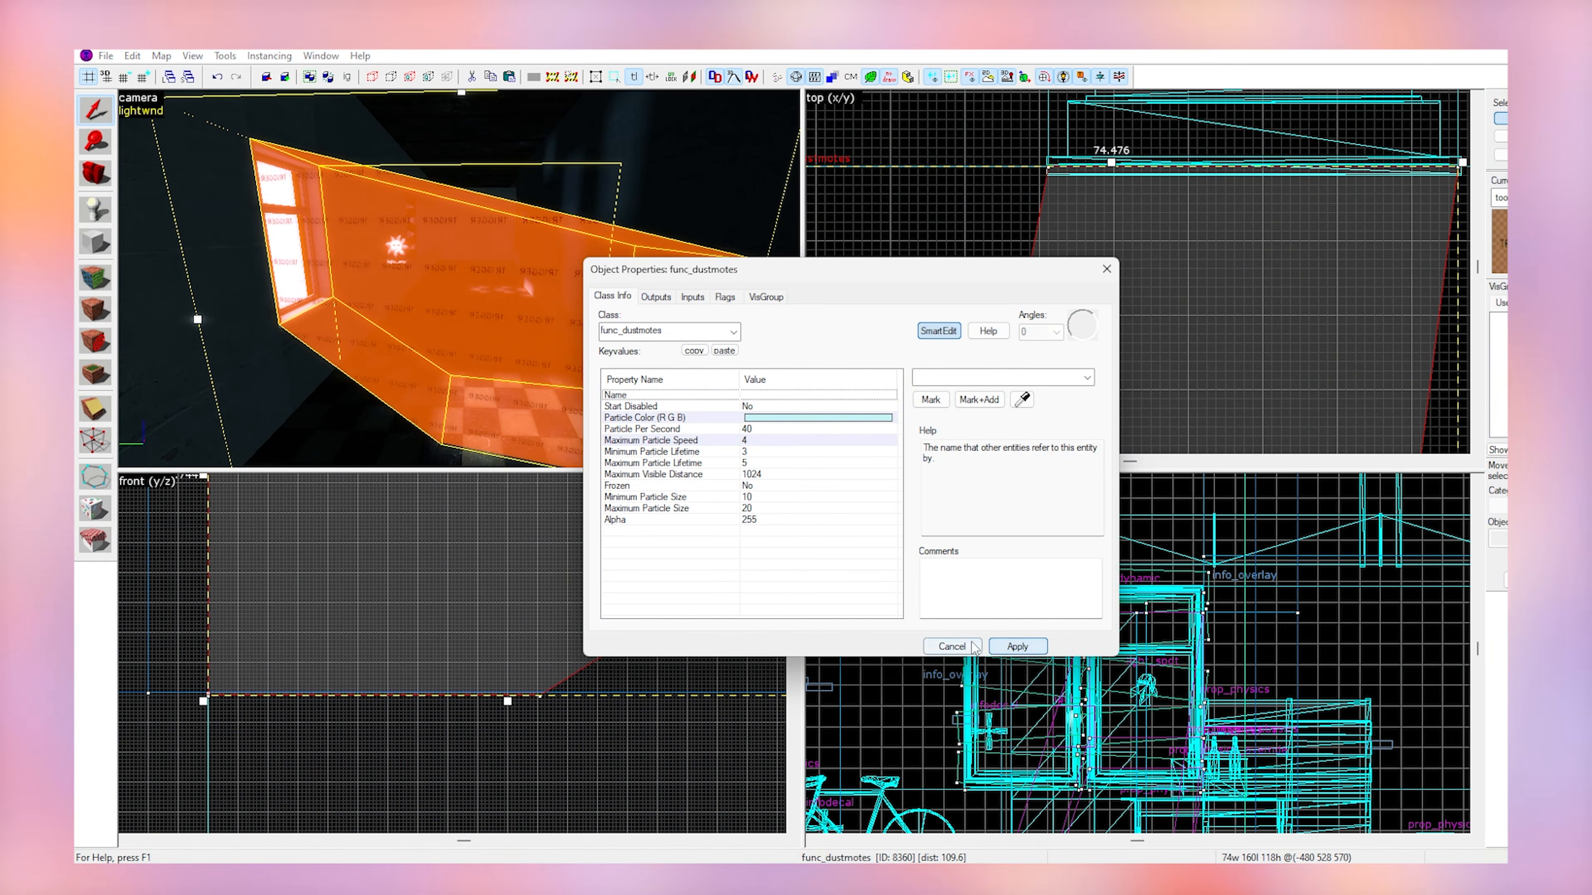
left_click(952, 646)
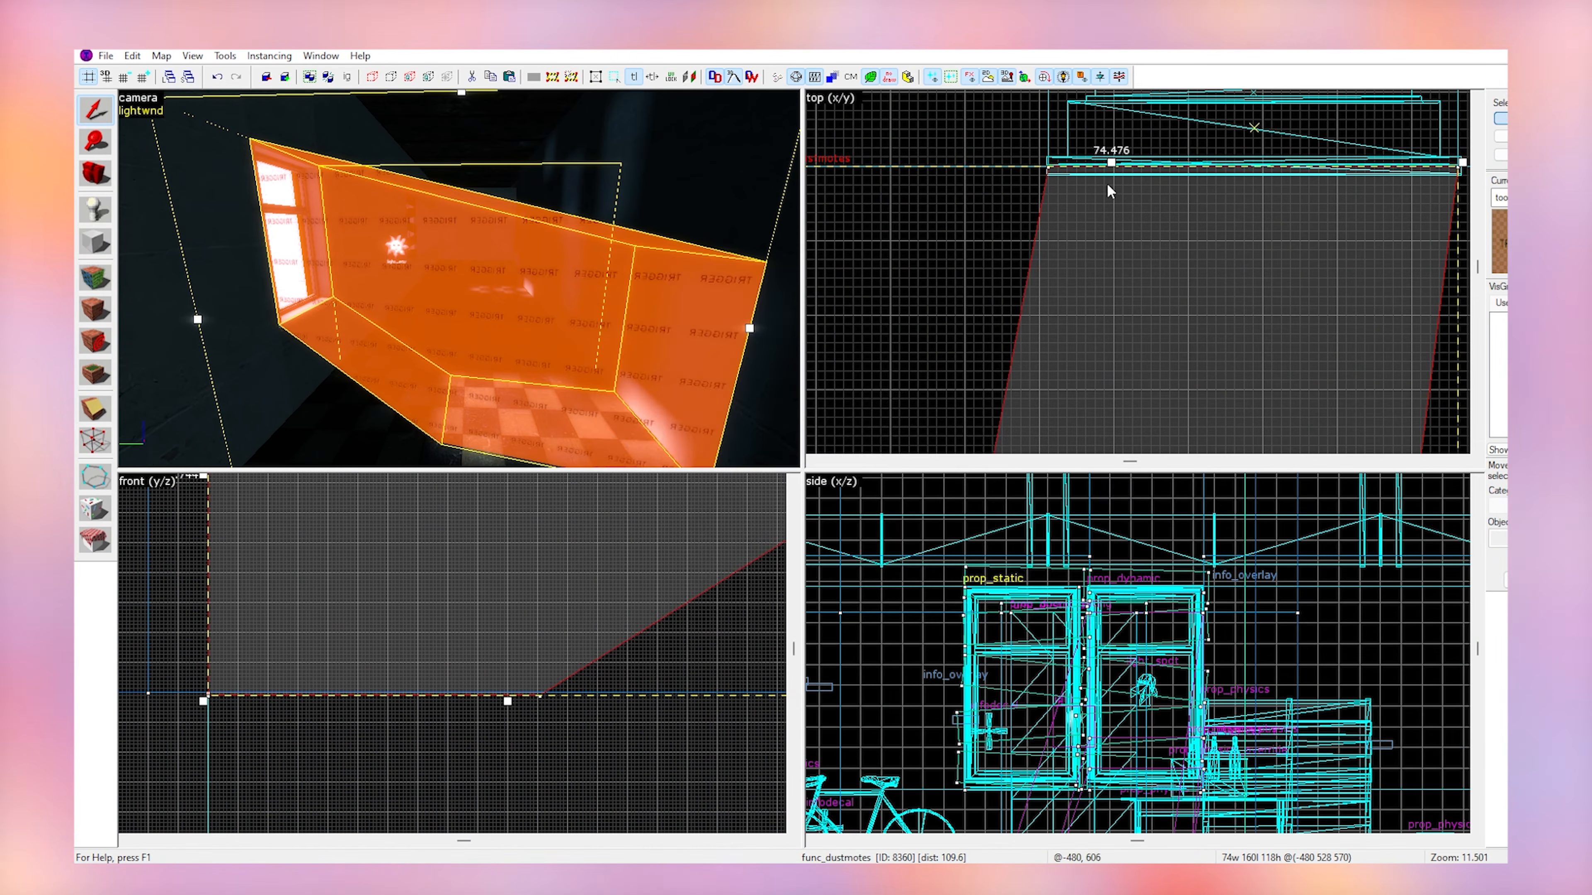
Duplicate the dust volume with a slight offset as func_dustcloud, and copy both dust volumes to the other window.
left_click(1078, 190)
key("alt+Return")
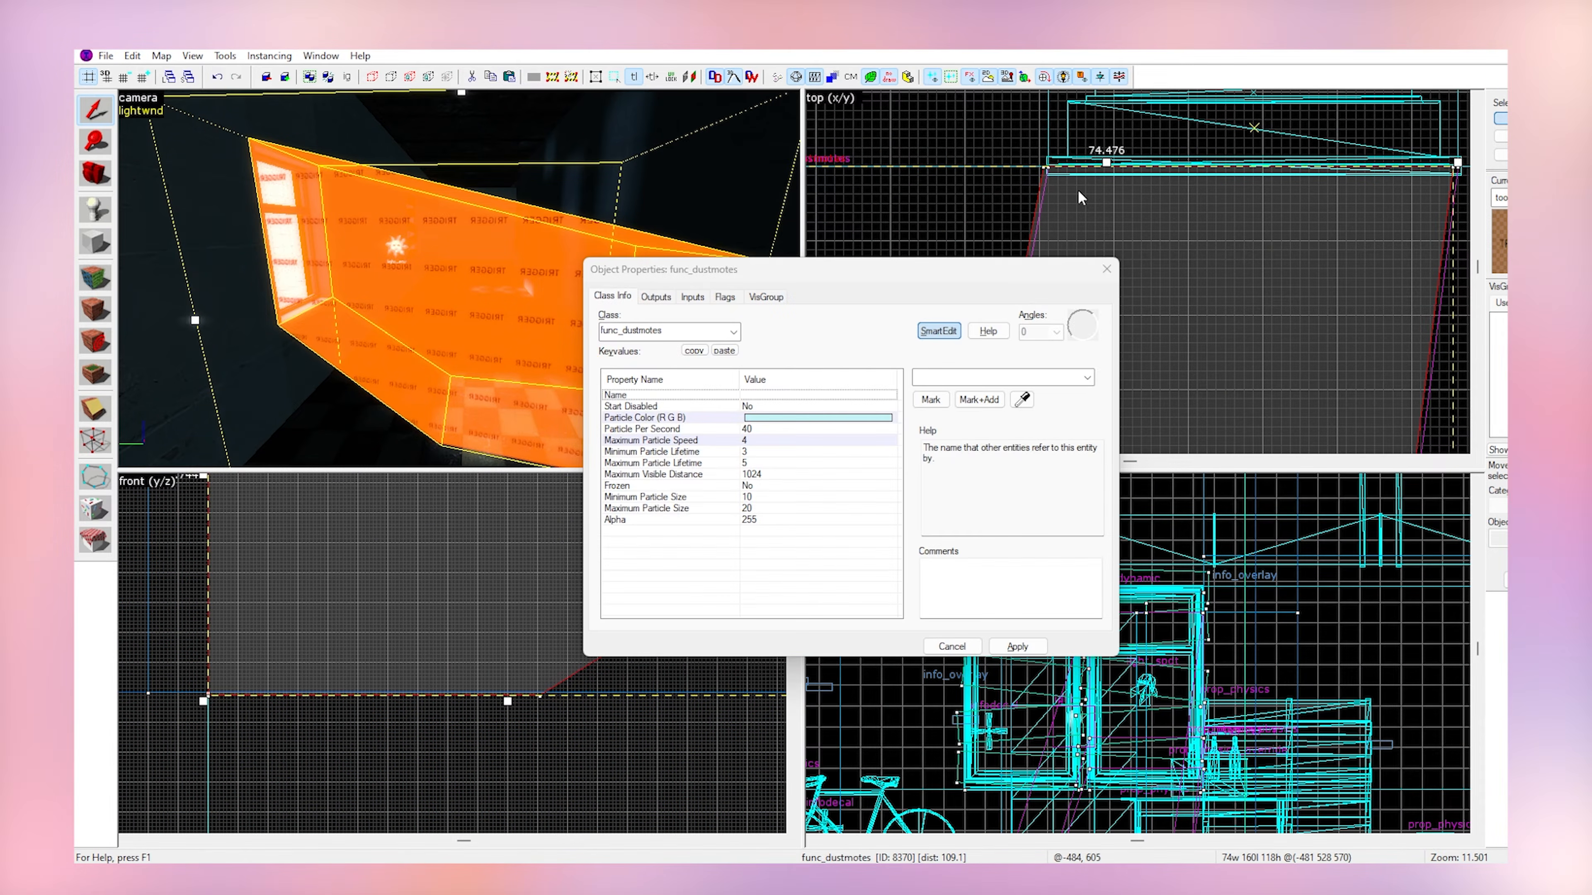
type("func_dustc")
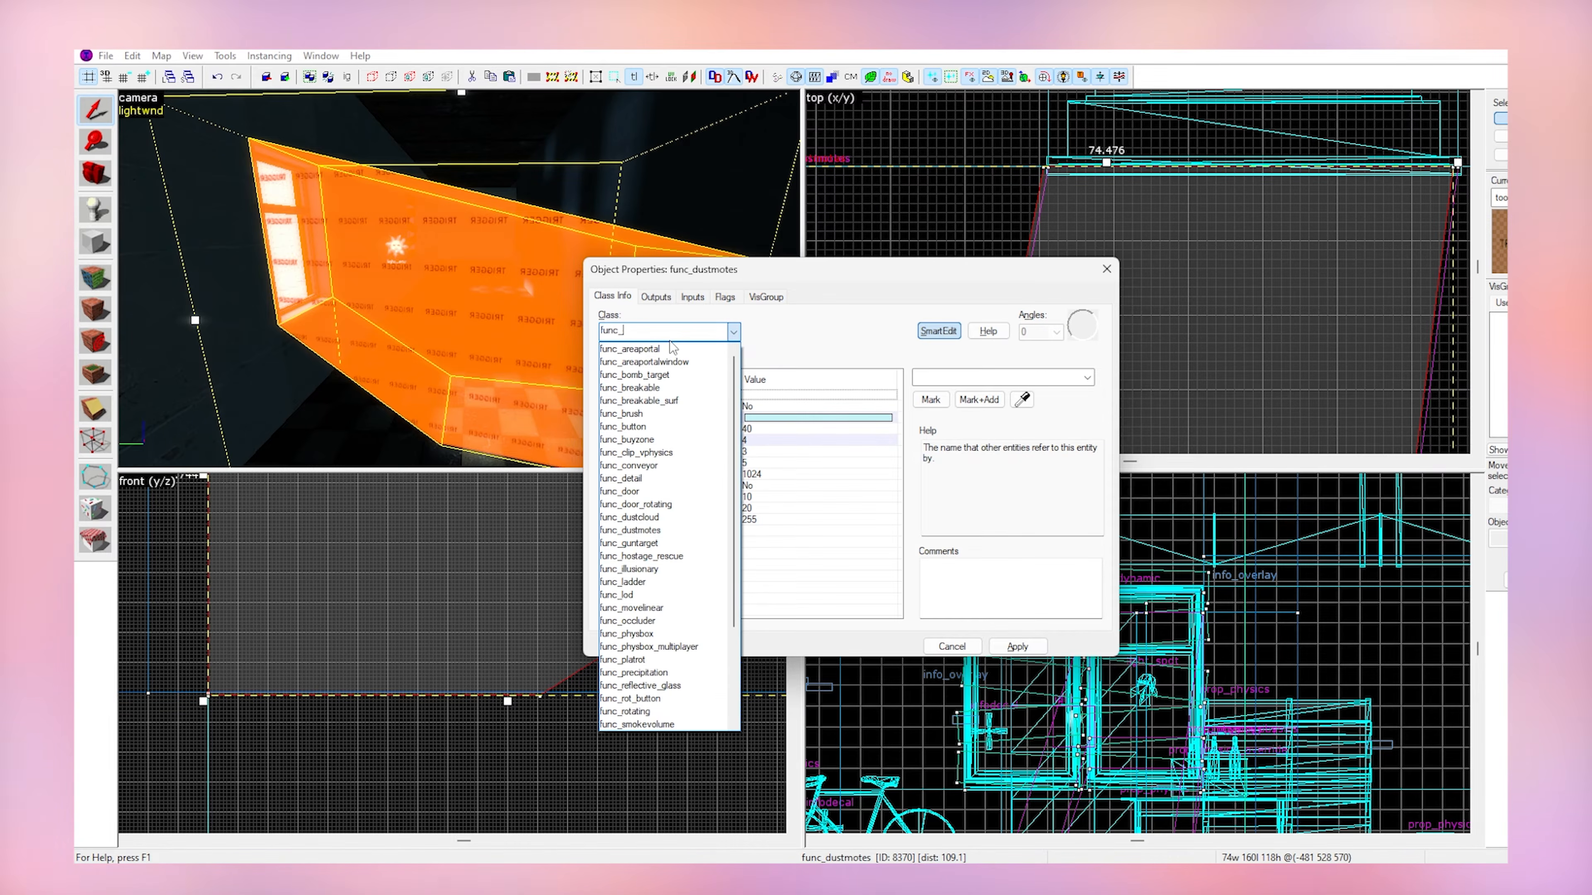
key("Return")
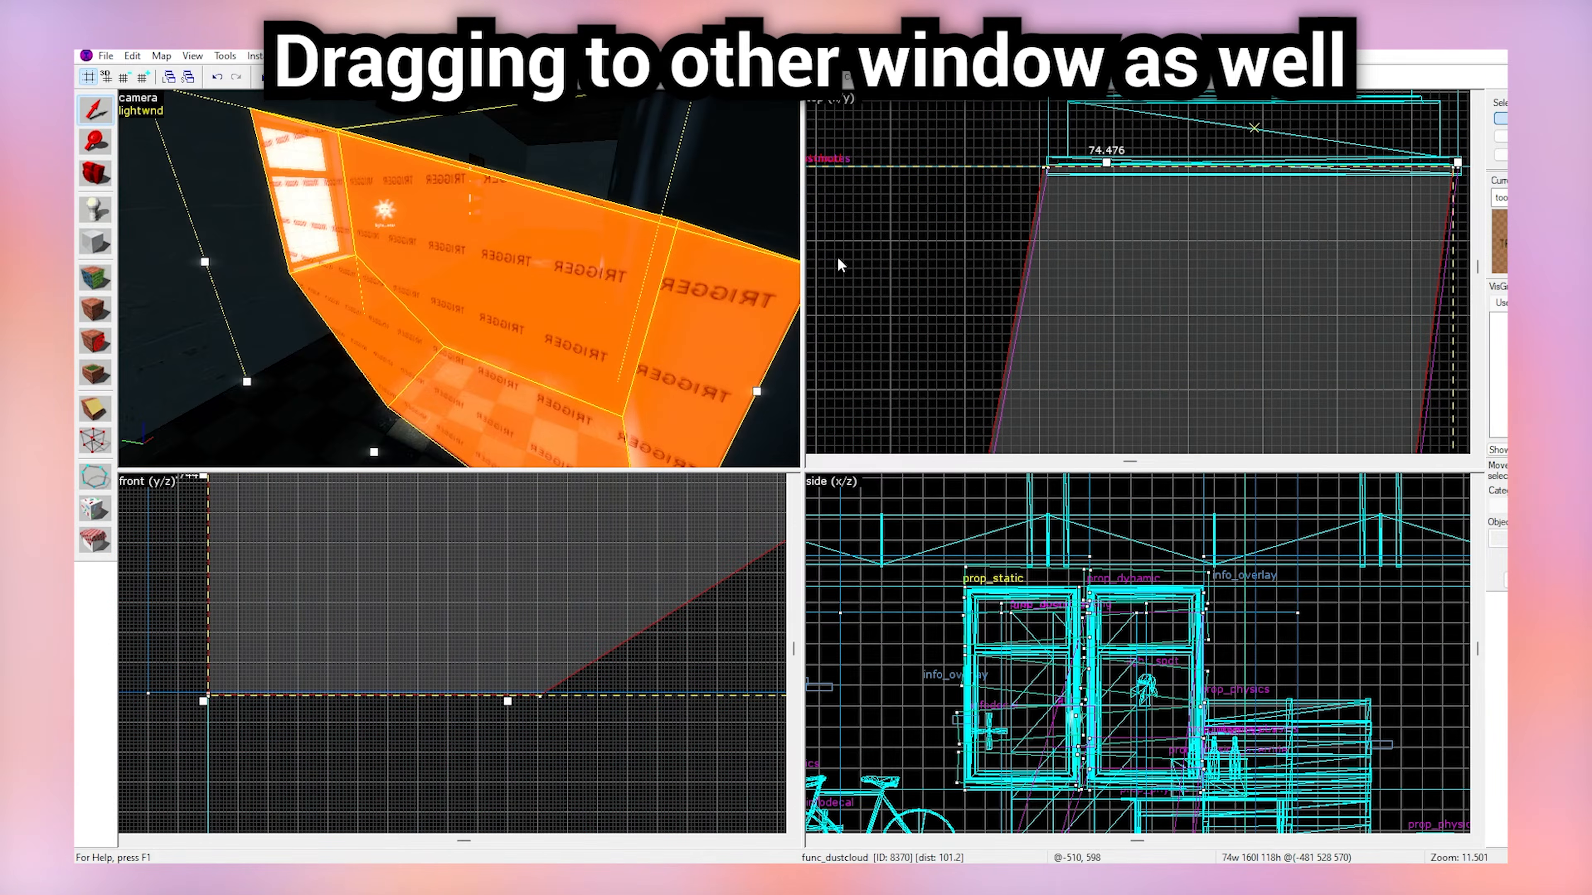
left_click_drag(837, 257, 1425, 227)
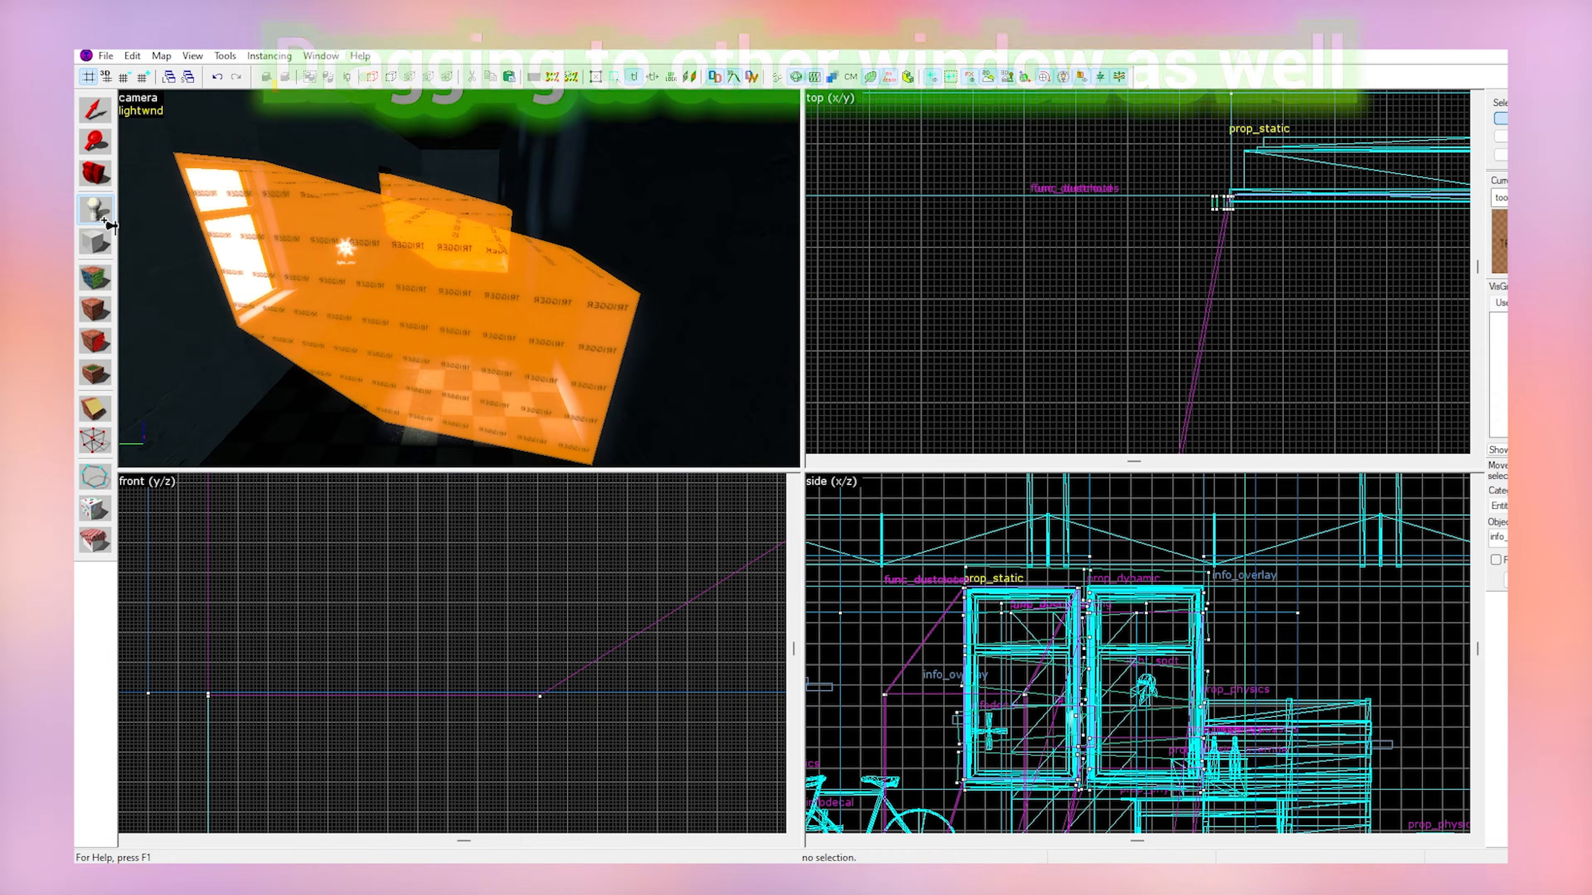
Place an entity on the room's floor, change its class to light, and move it up beside the dust volumes.
left_click(455, 323)
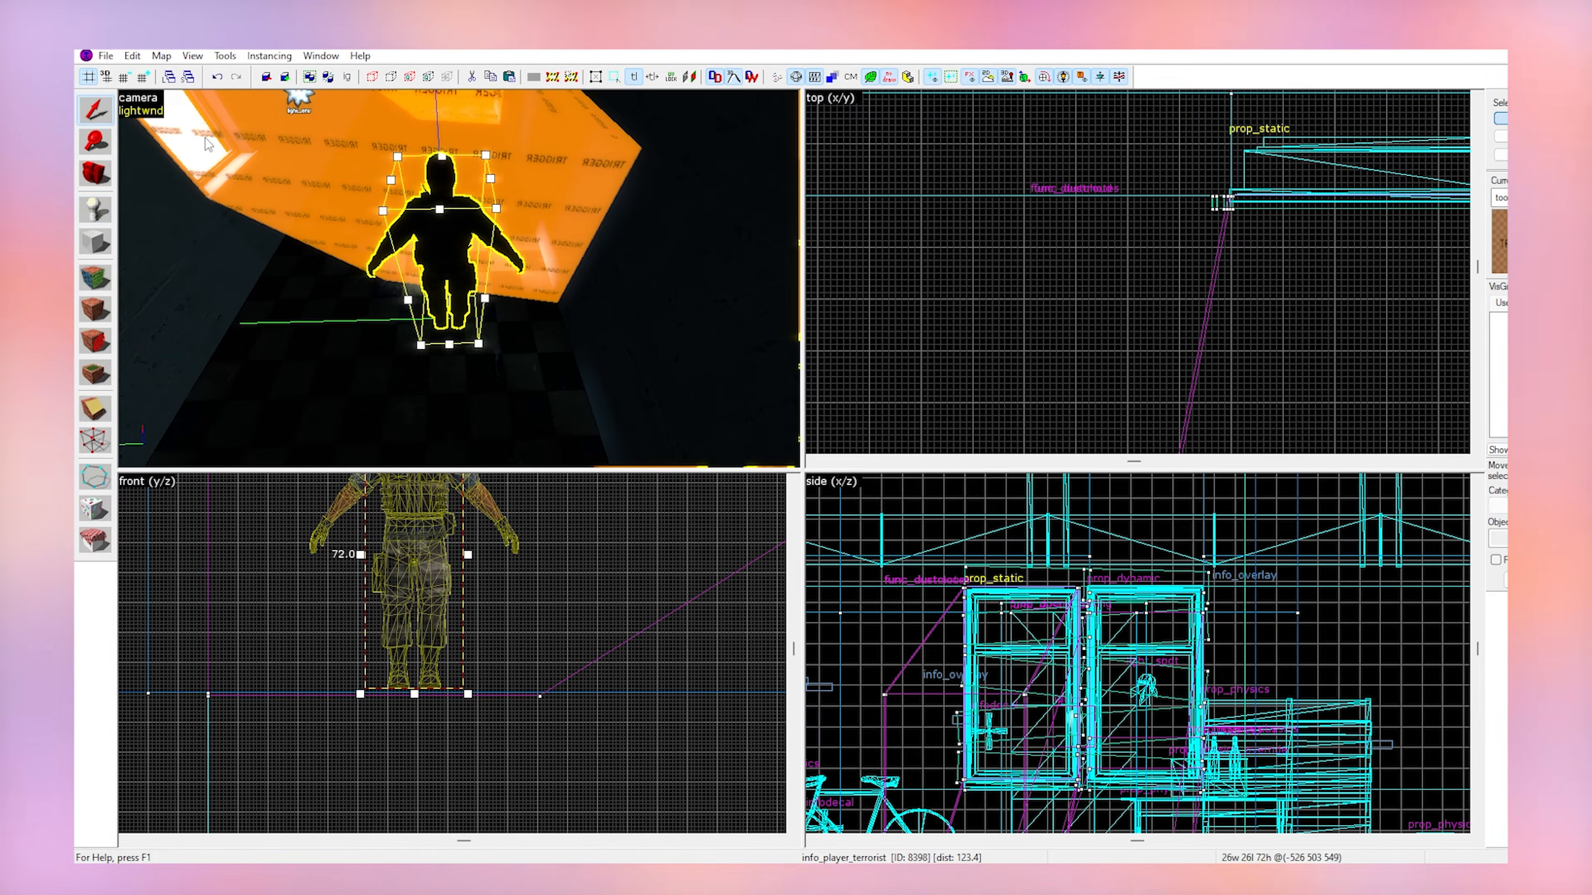
double_click(460, 255)
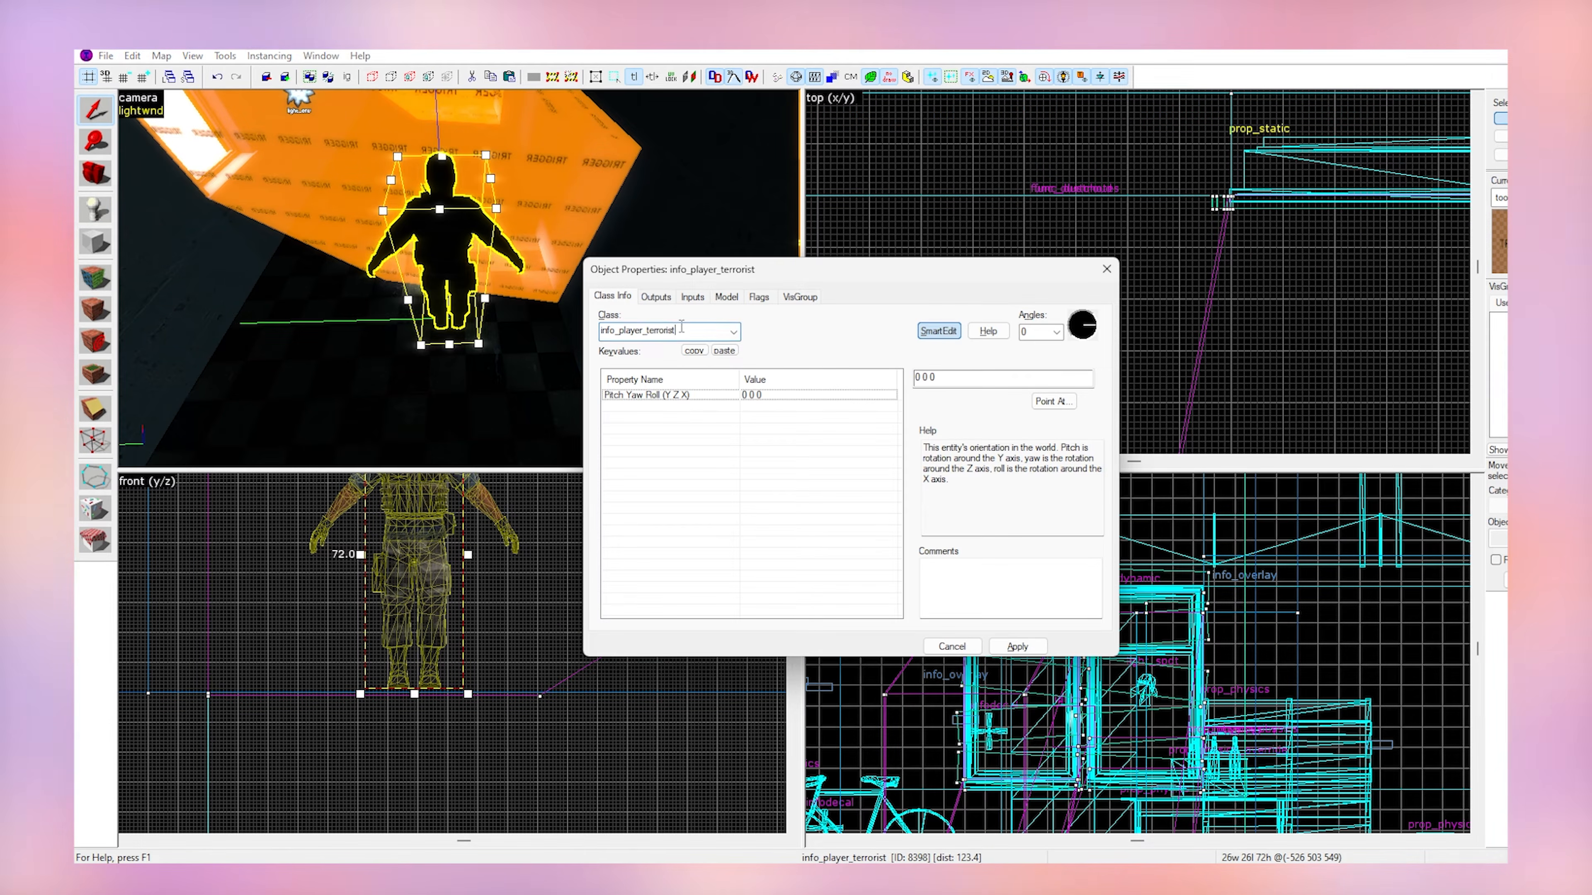
type("light")
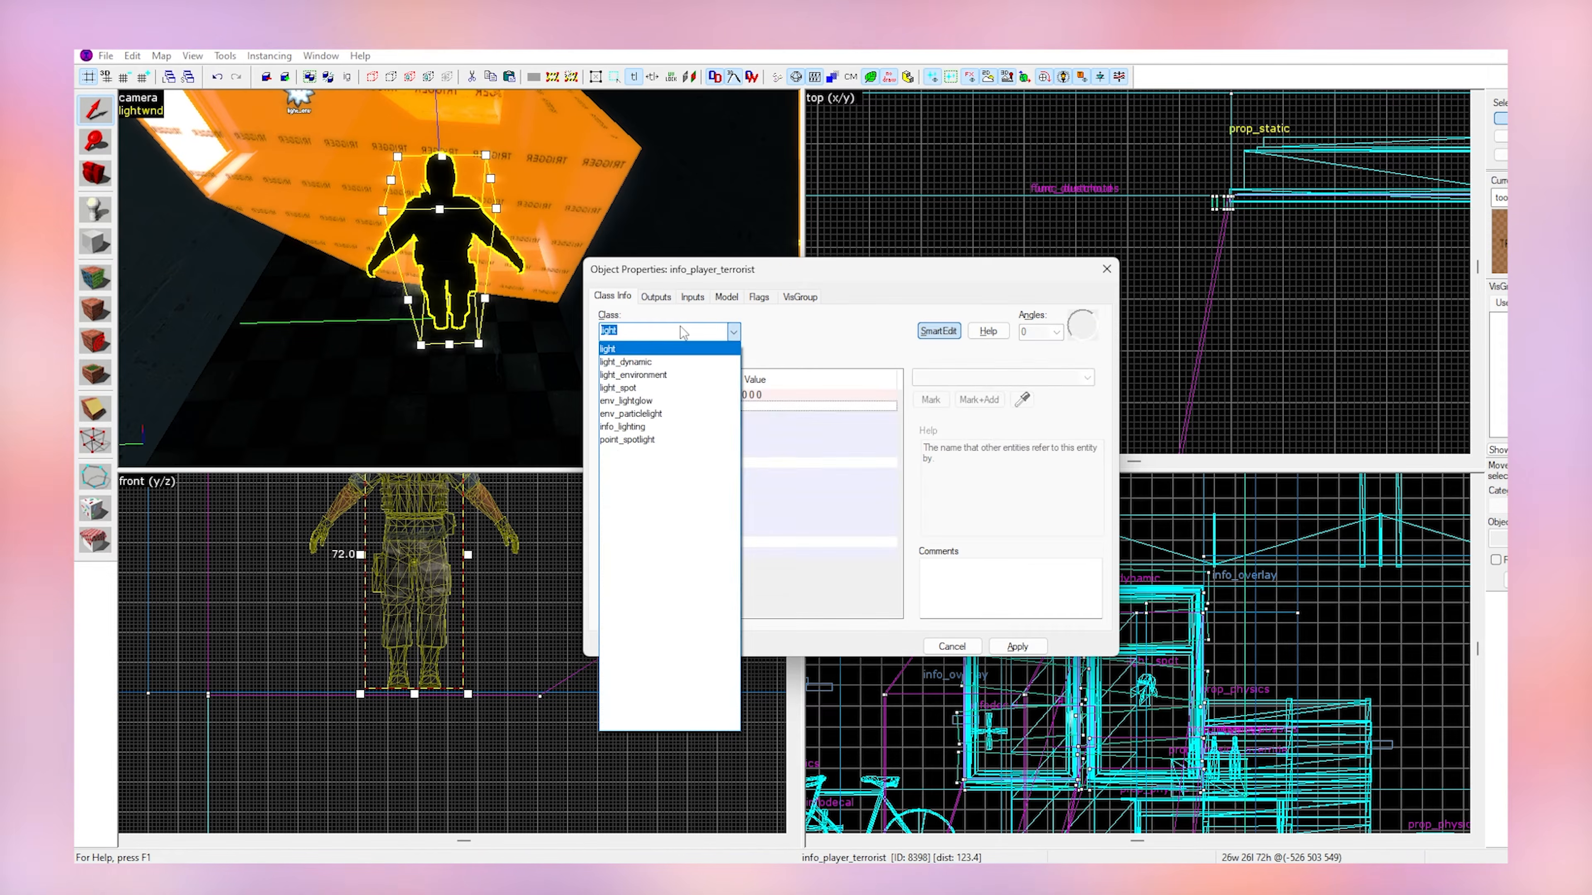
key("Return")
key("Escape")
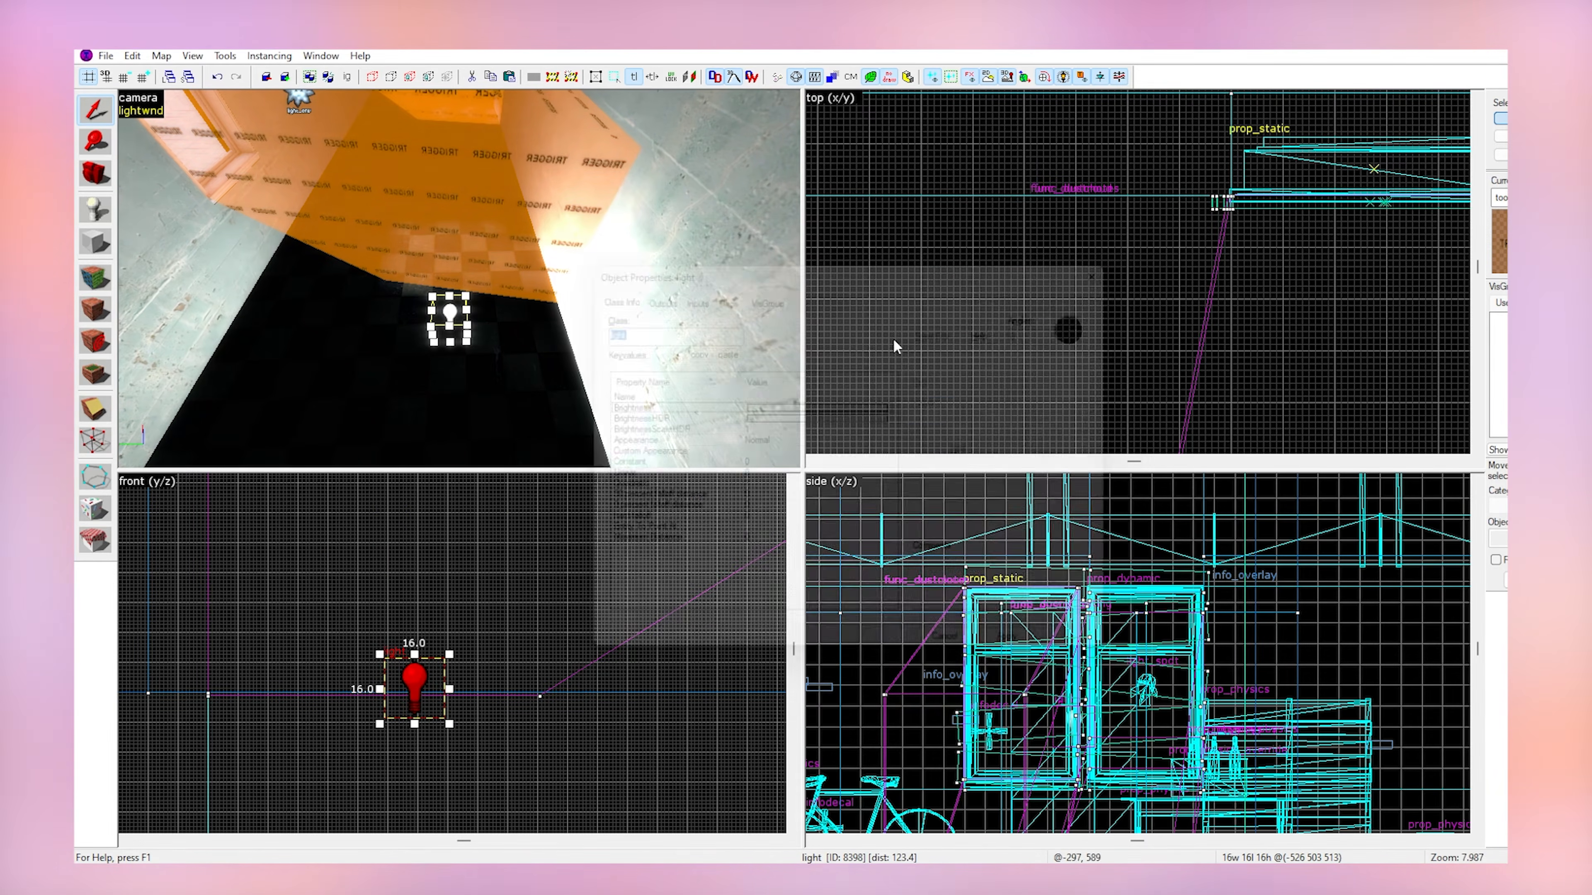
scroll(1198, 227, "down", 5)
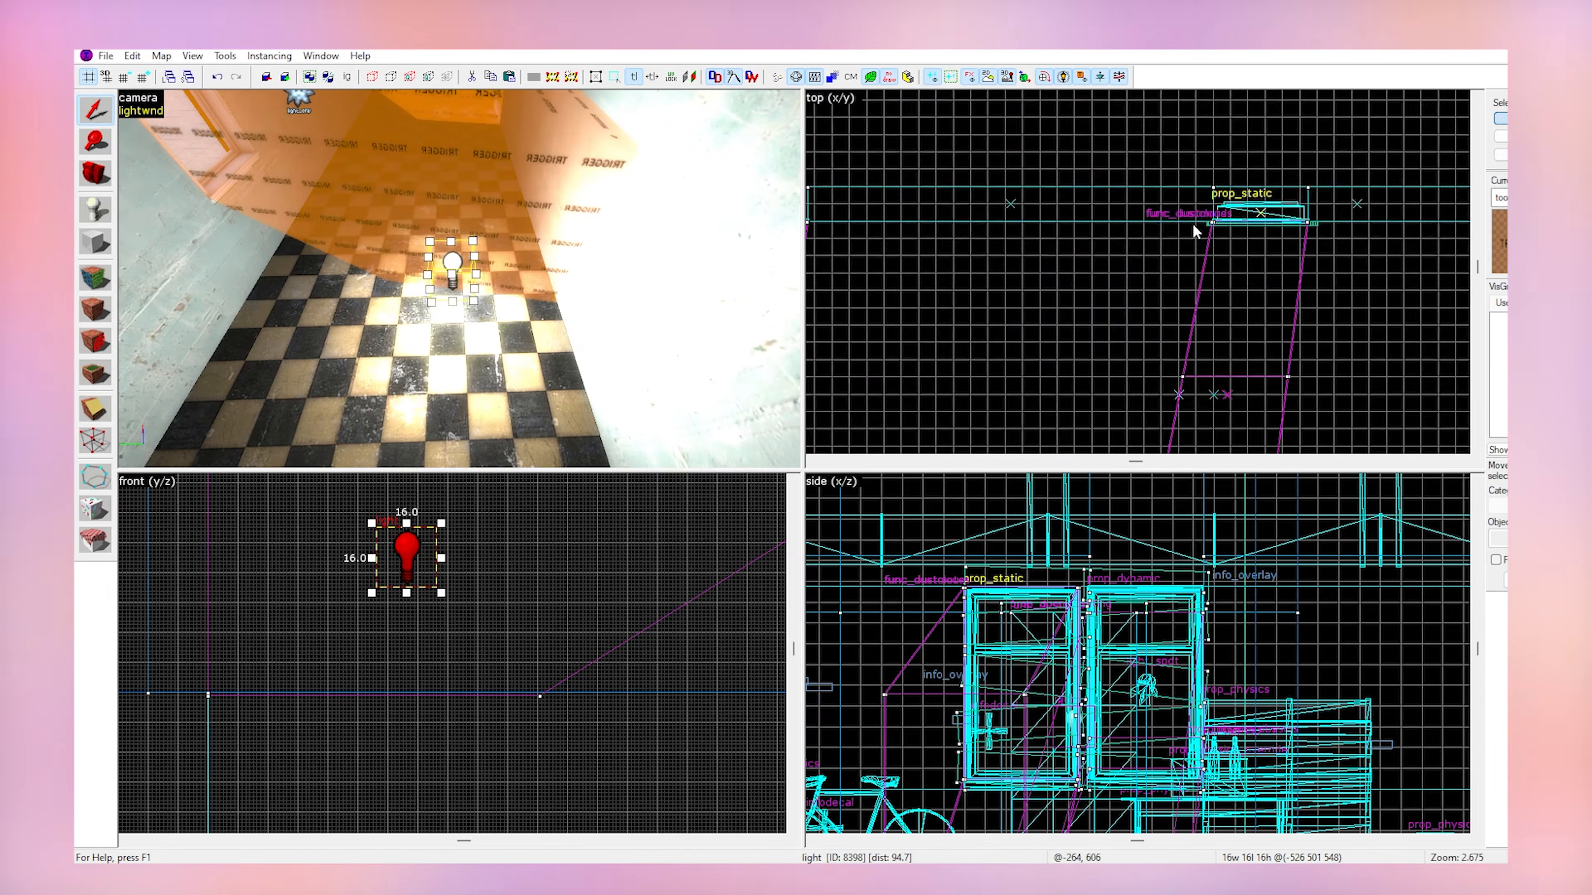
left_click_drag(1033, 239, 1092, 239)
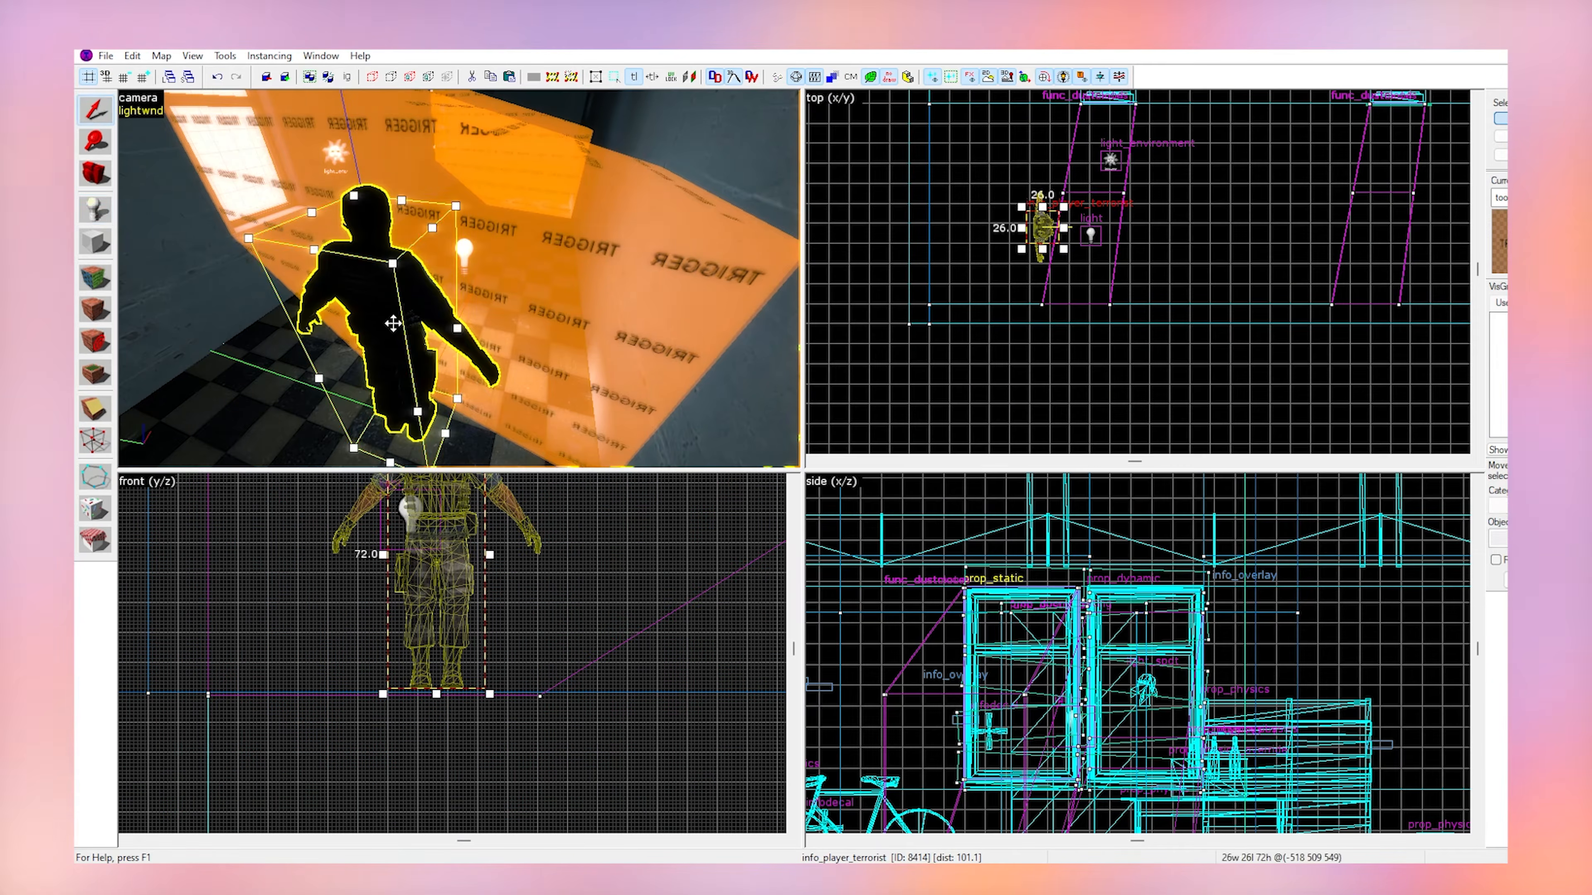
Change the class of the newly placed player entity to light_spot and close its properties.
double_click(393, 322)
type("light_spot")
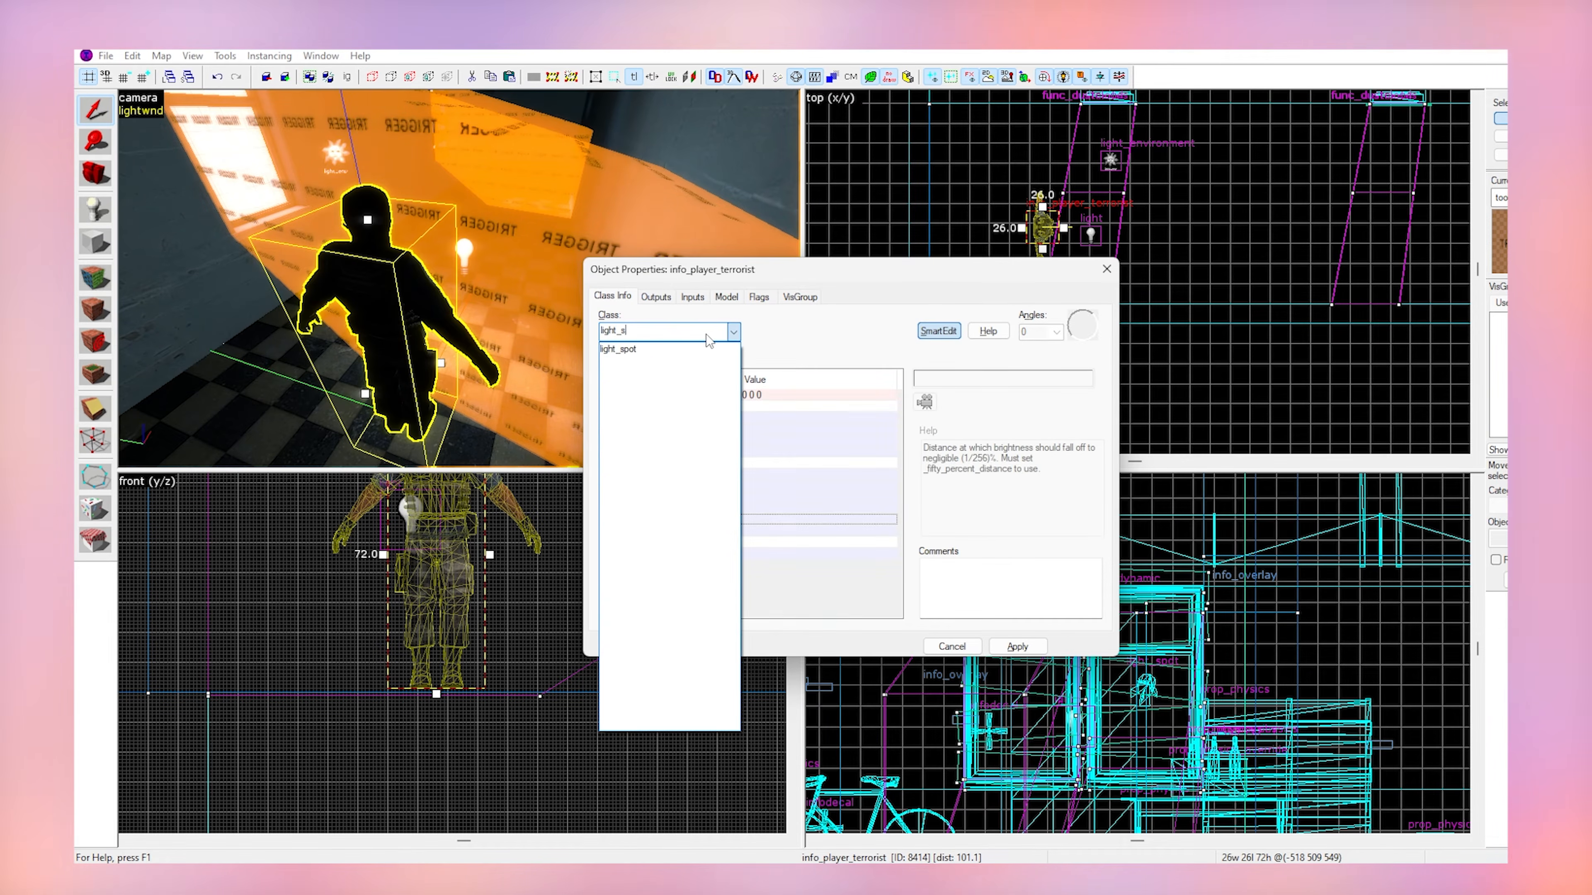
key("Return")
left_click(1107, 269)
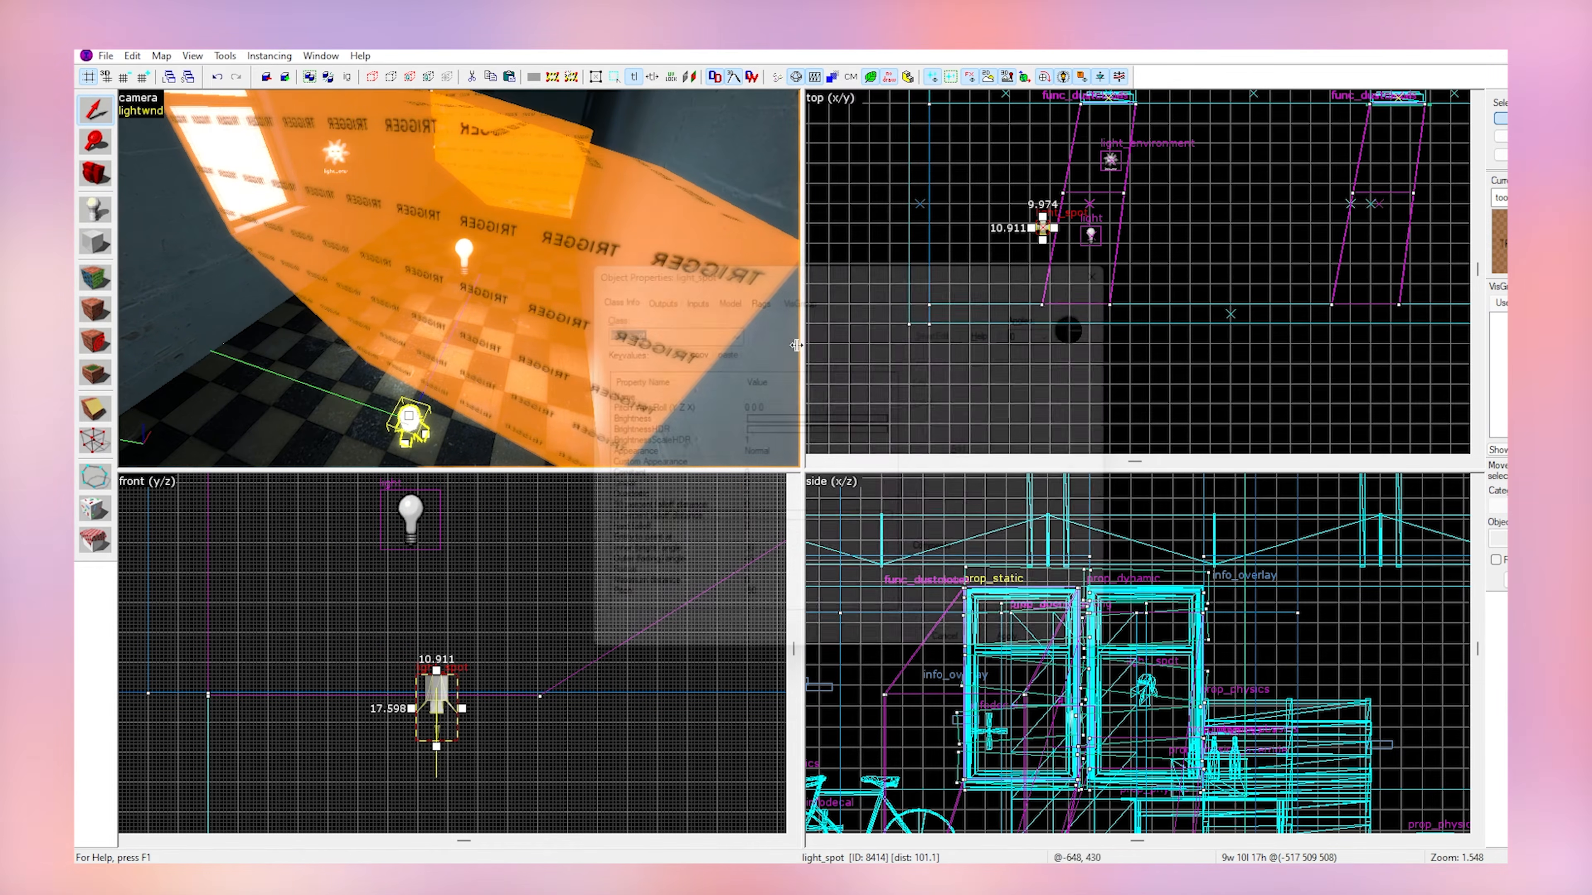
Raise the light_spot to the window wall and tilt it so that it points down into the room.
key("z")
key("z")
scroll(1060, 641, "down", 5)
scroll(1060, 641, "down", 5)
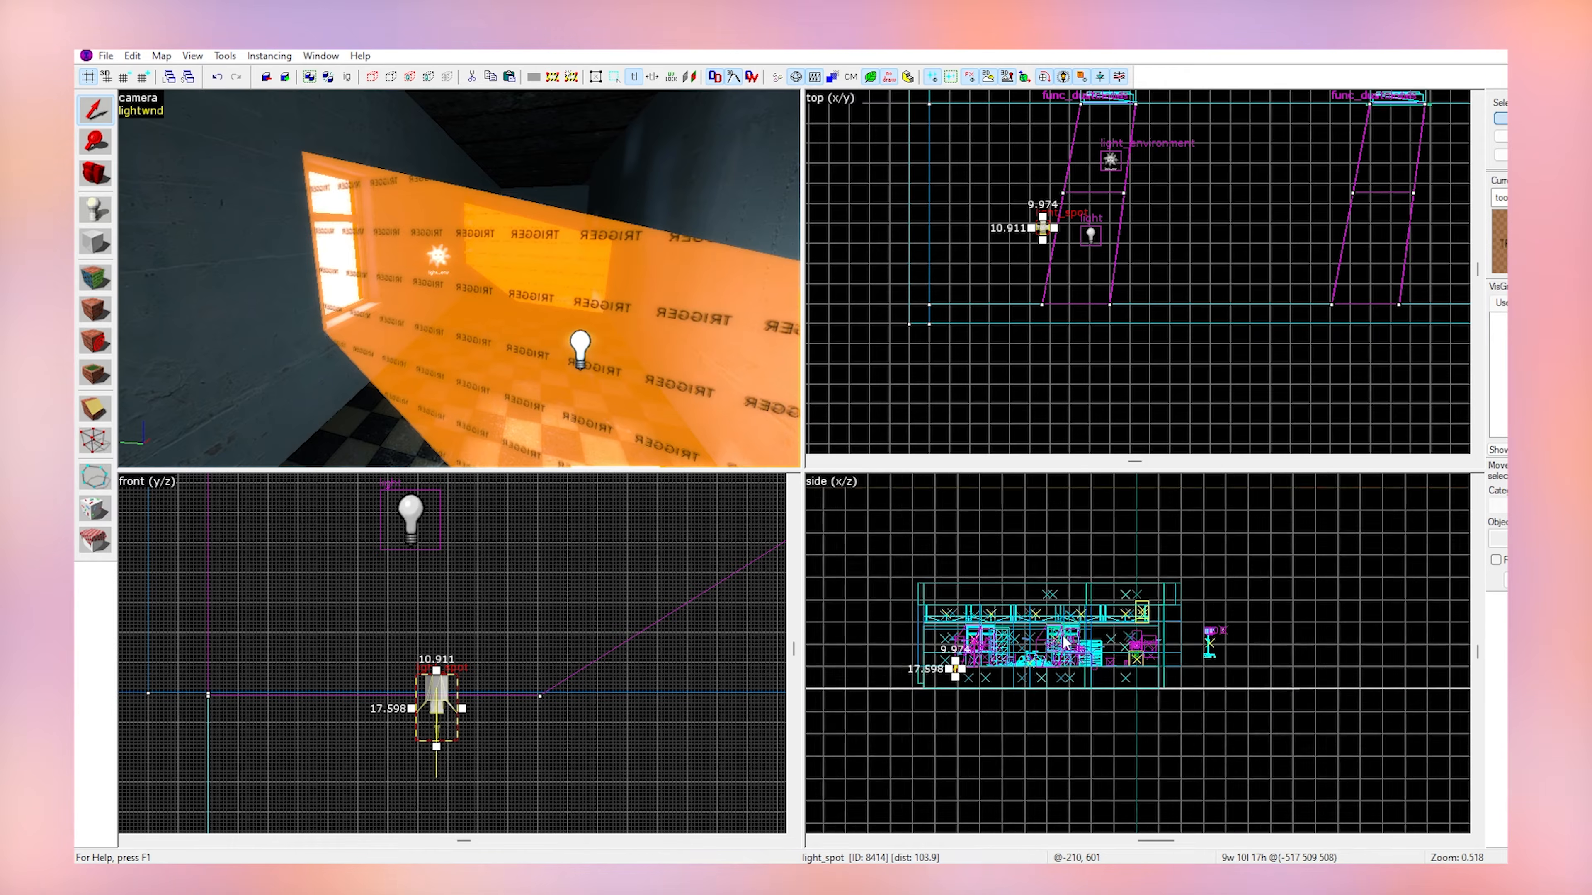
scroll(462, 685, "down", 3)
scroll(531, 605, "up", 4)
left_click_drag(452, 685, 491, 598)
scroll(988, 309, "down", 4)
scroll(1012, 219, "up", 6)
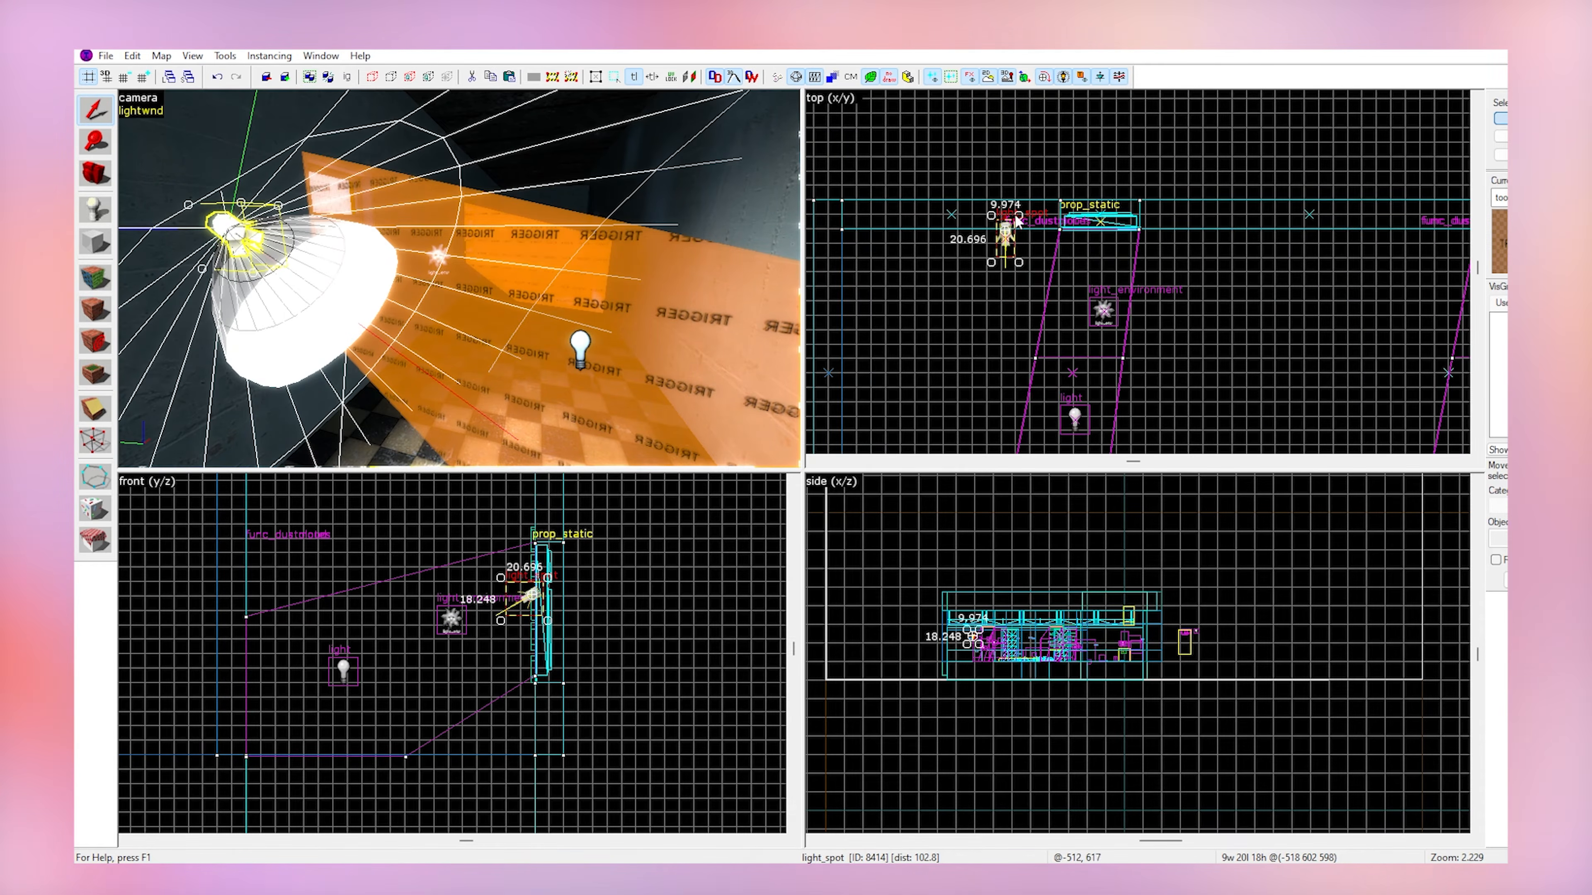
Move the light_spot in front of the window and raise it to the window's upper part.
left_click_drag(1007, 230, 1108, 274)
scroll(529, 585, "up", 4)
left_click_drag(530, 586, 530, 531)
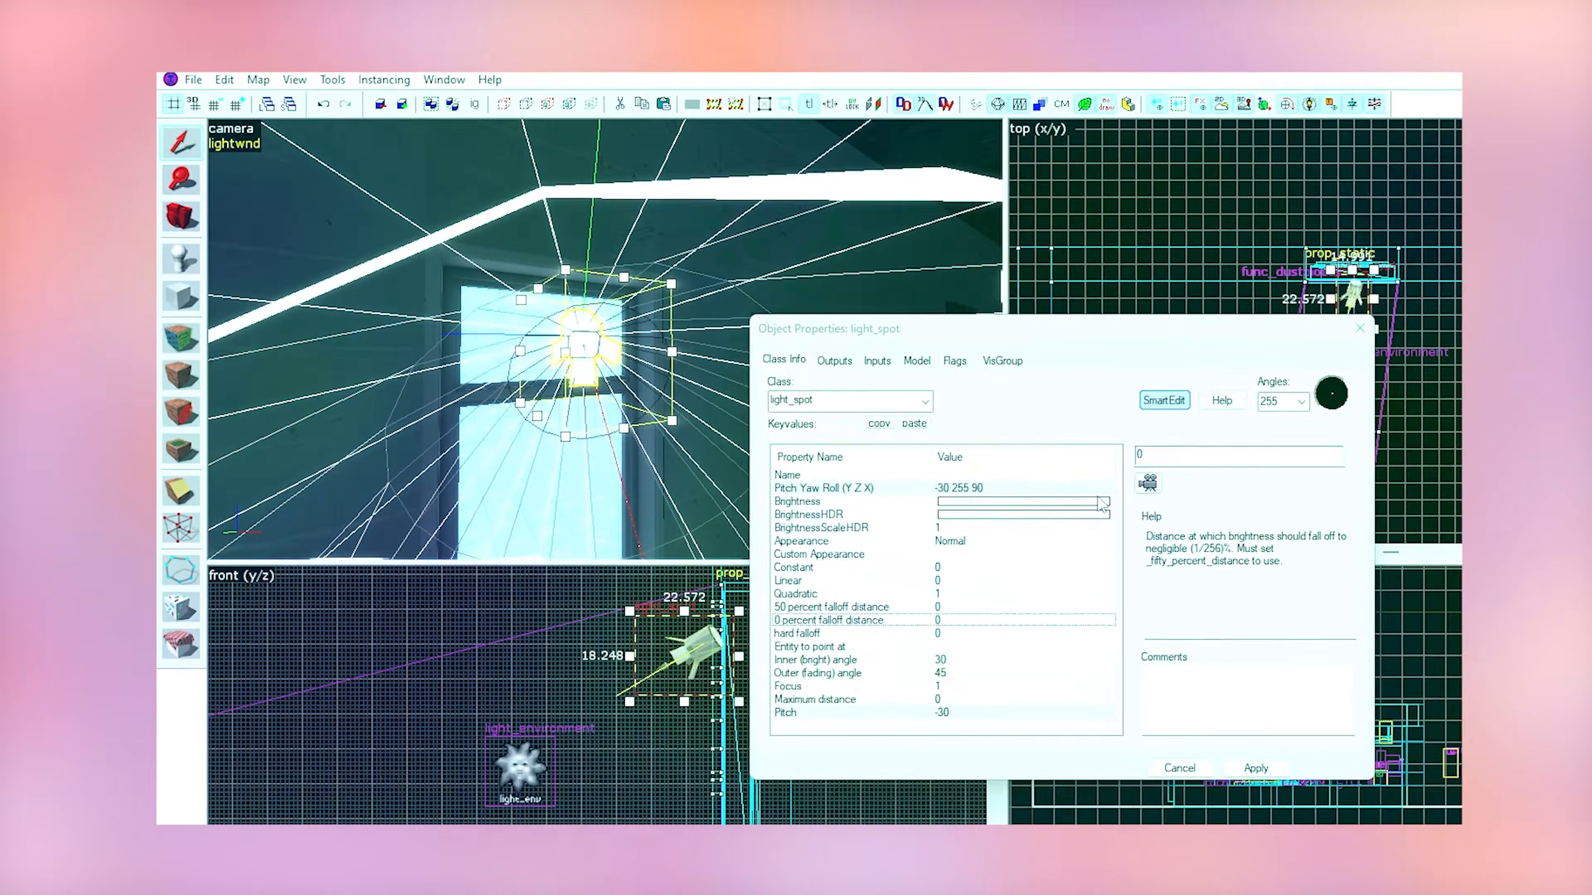
Set the light_spot's Brightness to a light blue colour with an intensity of 200.
left_click(1103, 502)
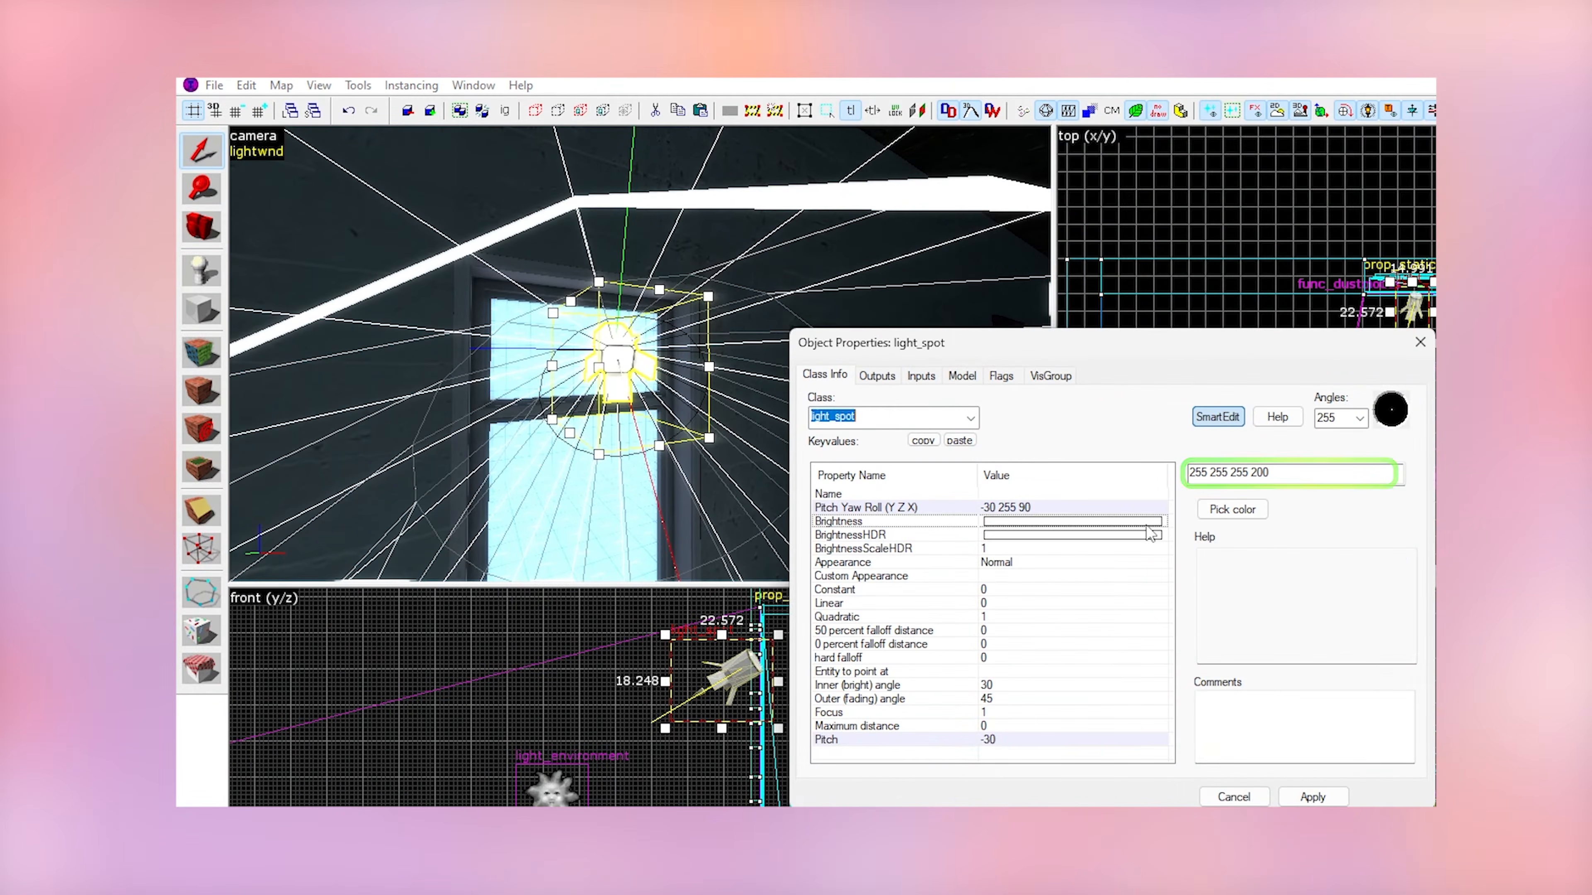
key("BackSpace")
type("200")
key("Return")
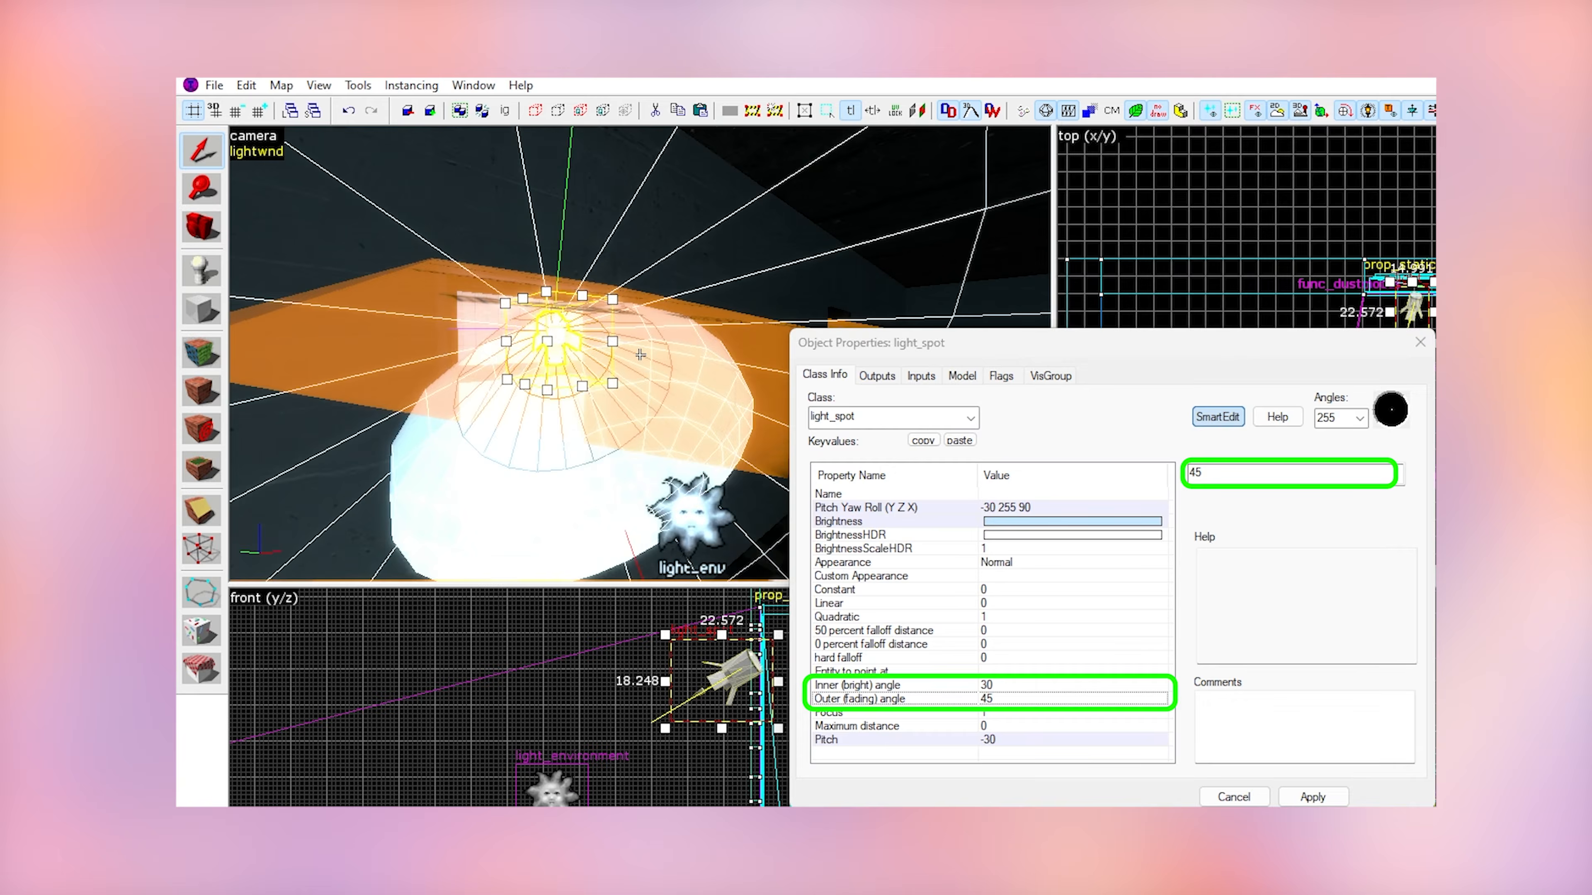
Narrow the light_spot's cone by setting its Outer (fading) angle to 30 and reducing the cone angle further to 20.
key("a")
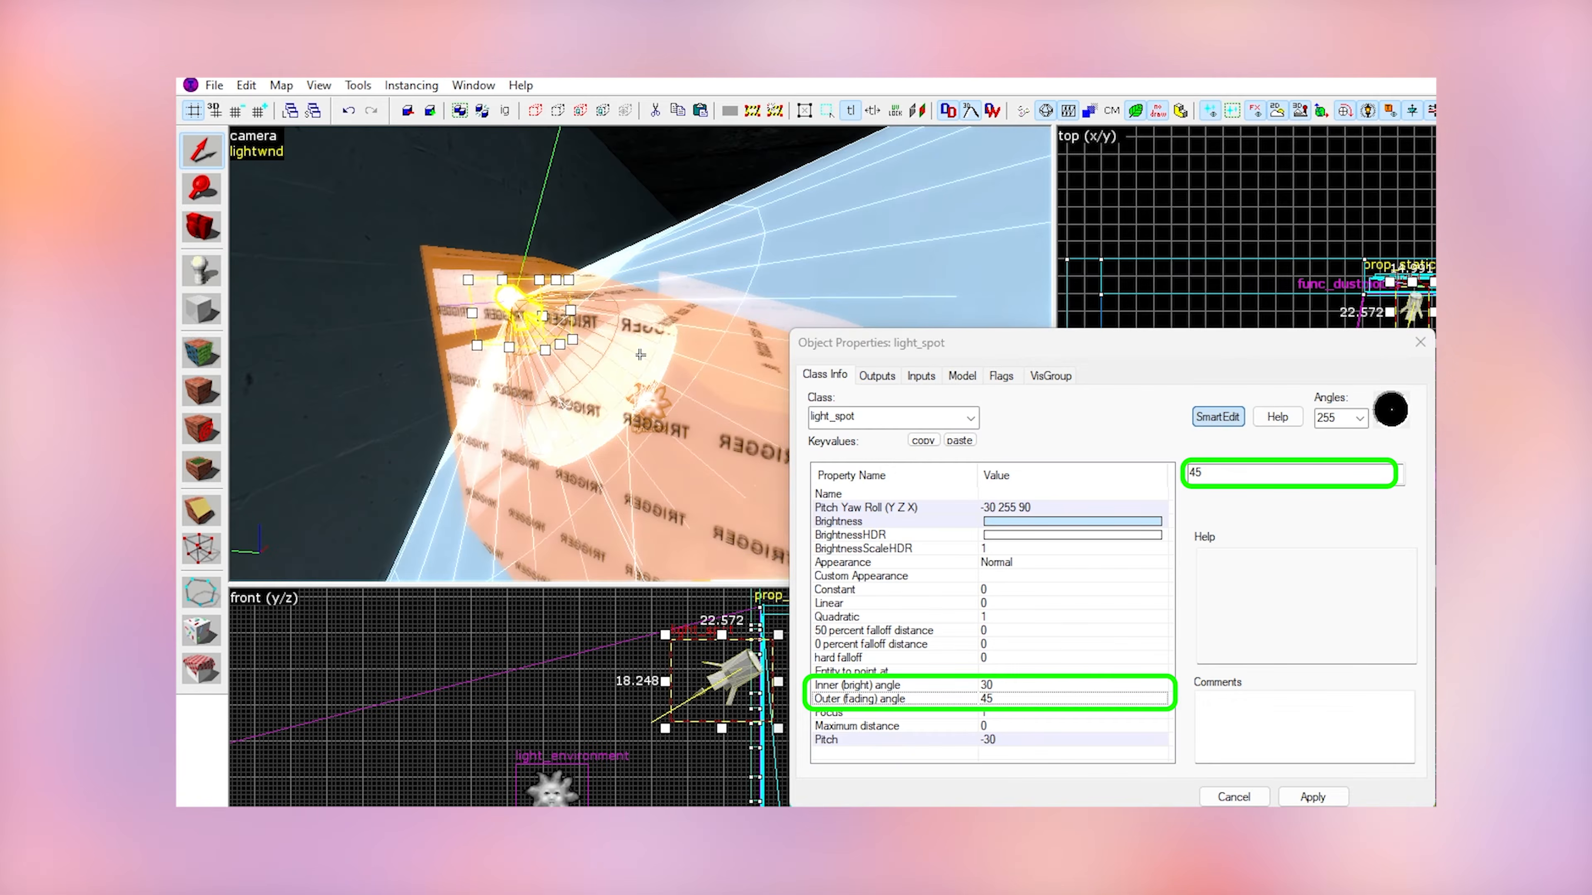
left_click_drag(1212, 474, 1162, 473)
key("BackSpace")
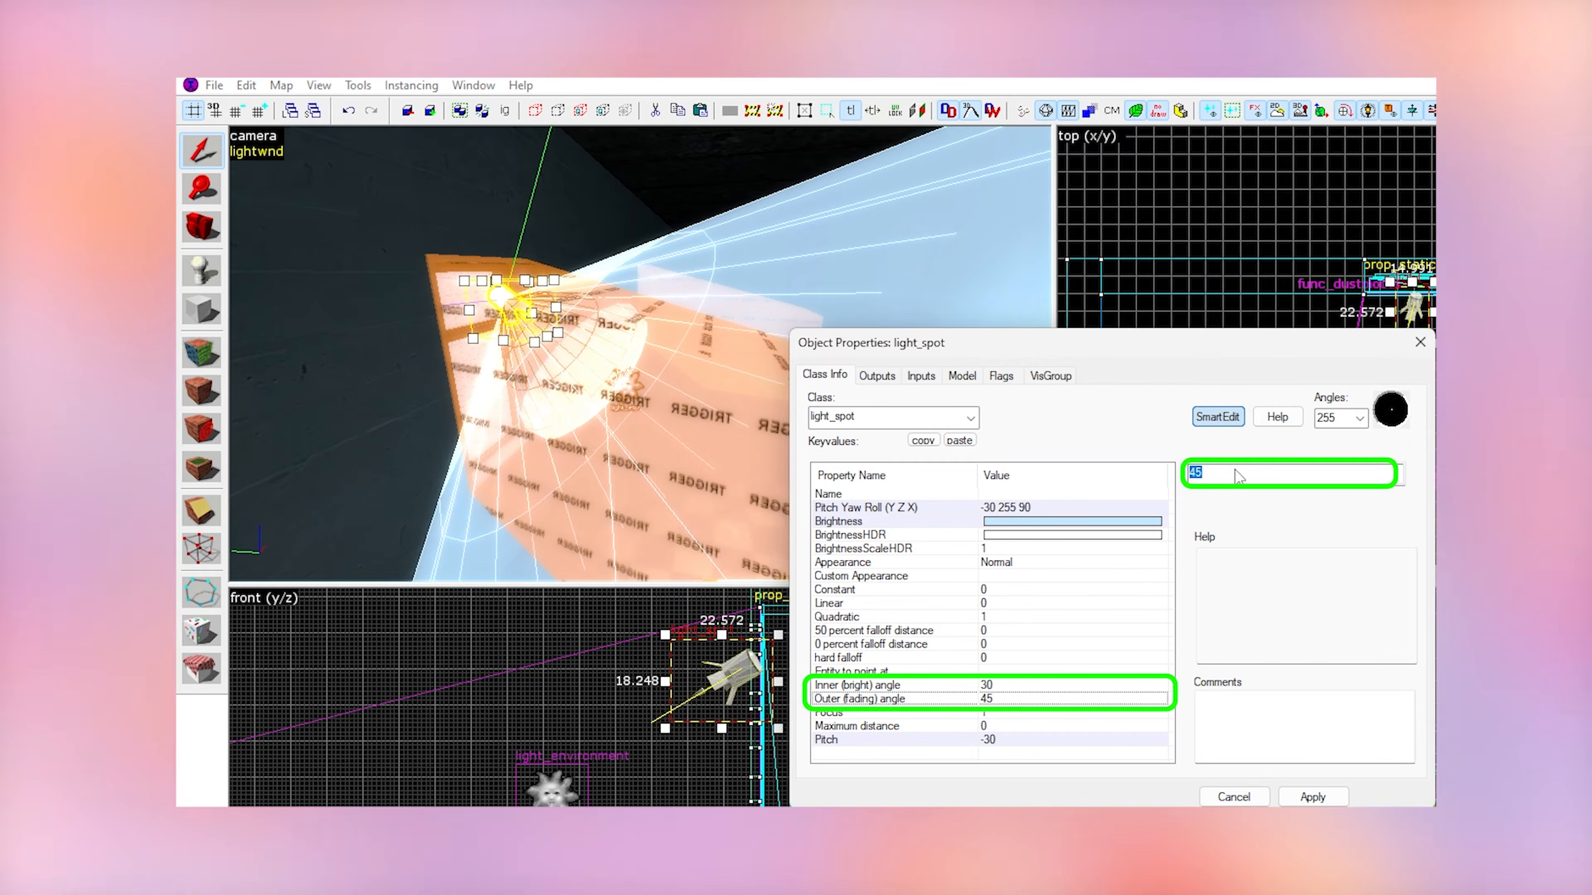
type("30")
key("Return")
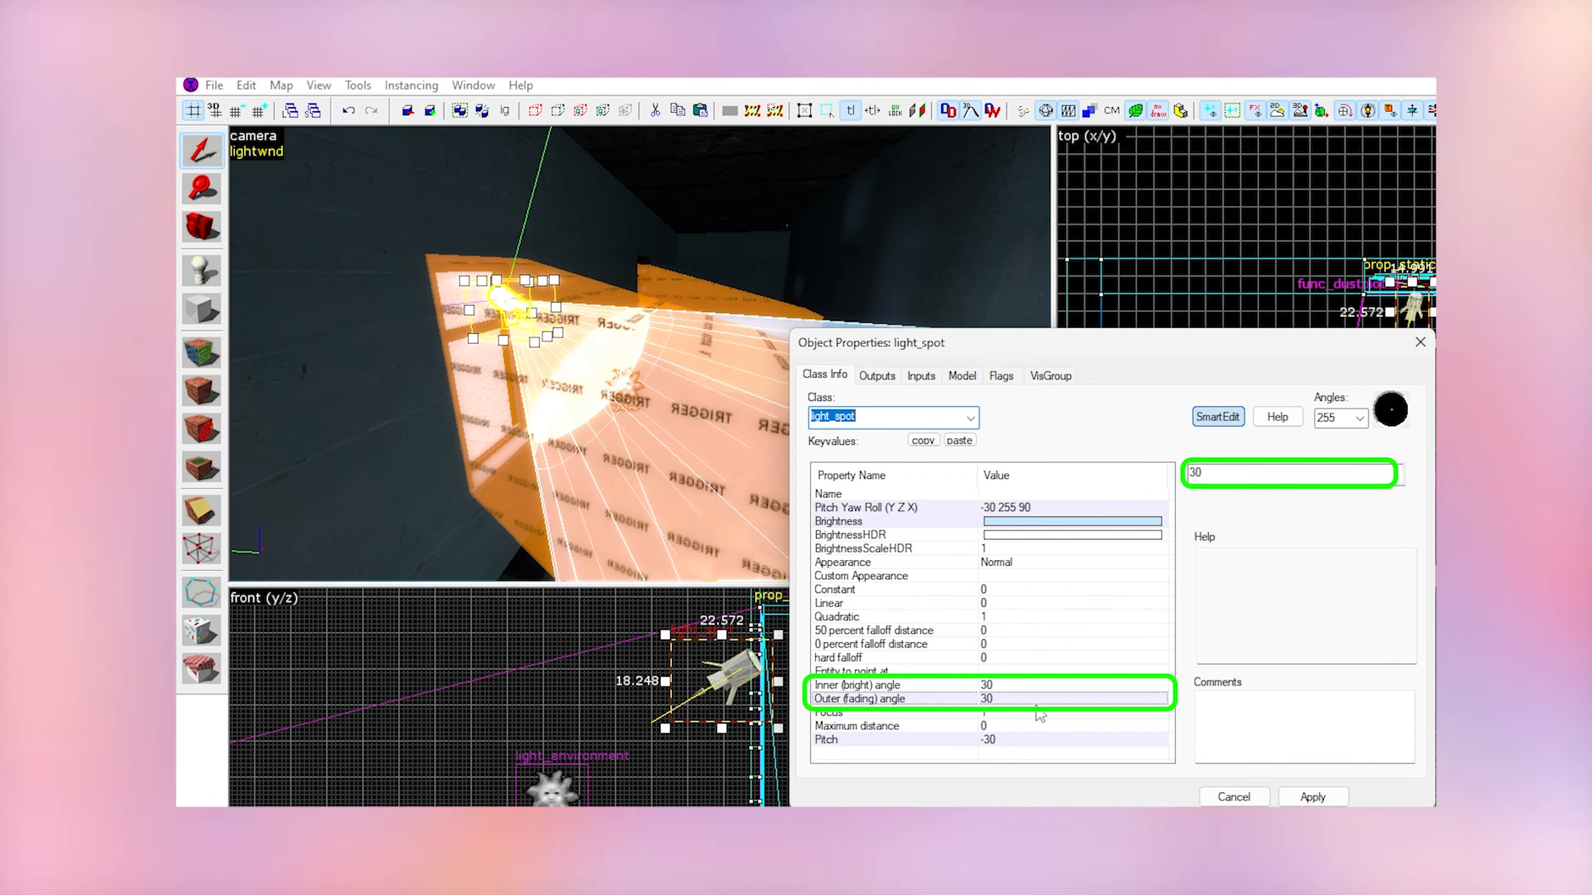
key("z")
type("z")
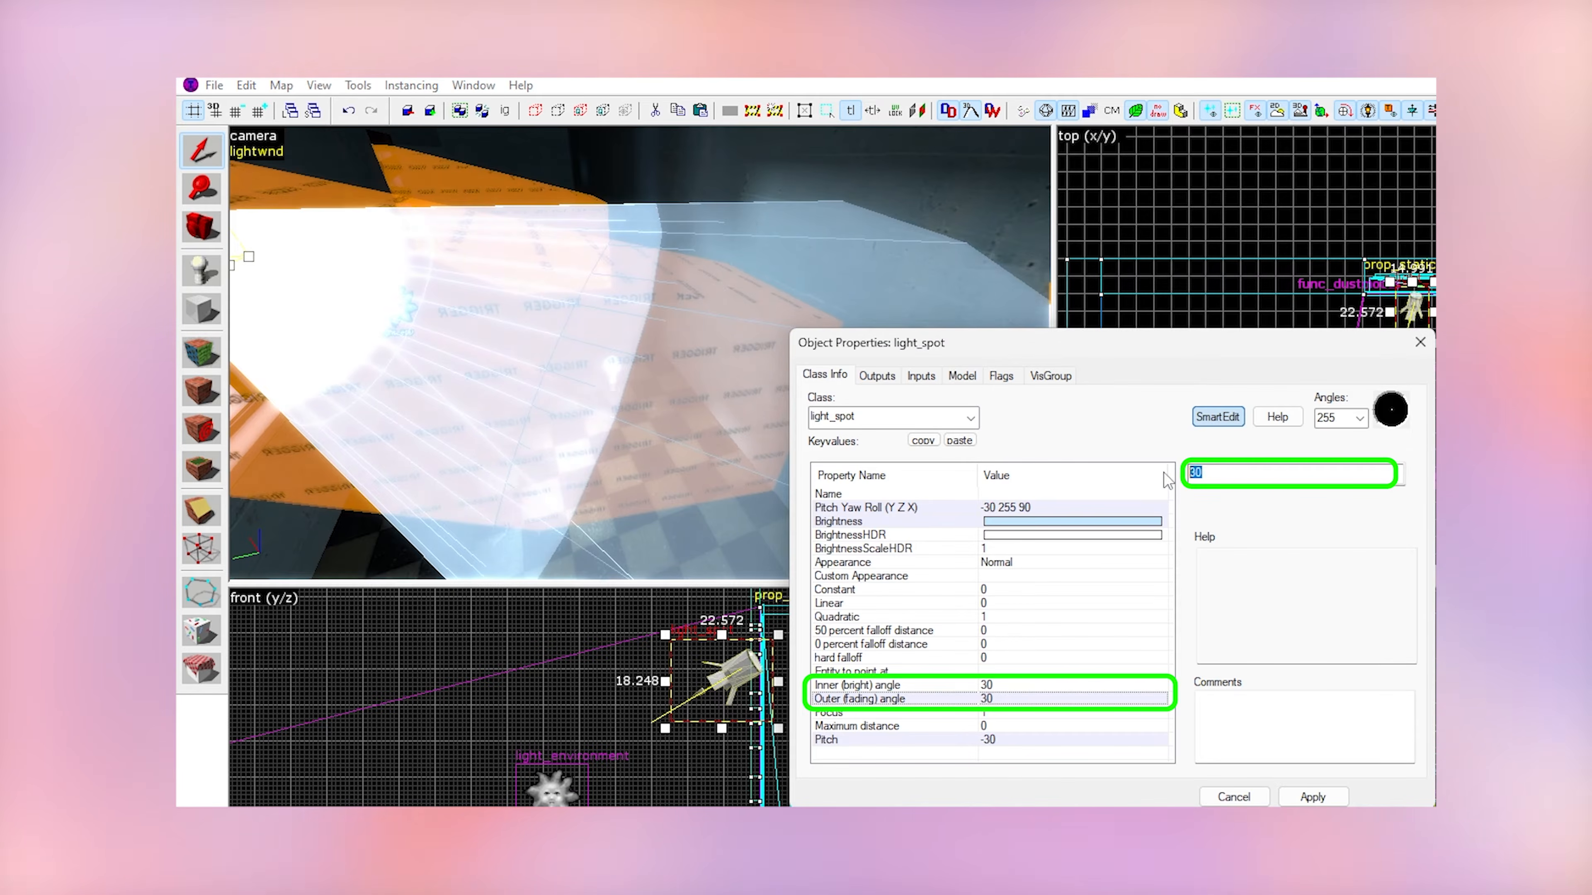
type("20")
key("Return")
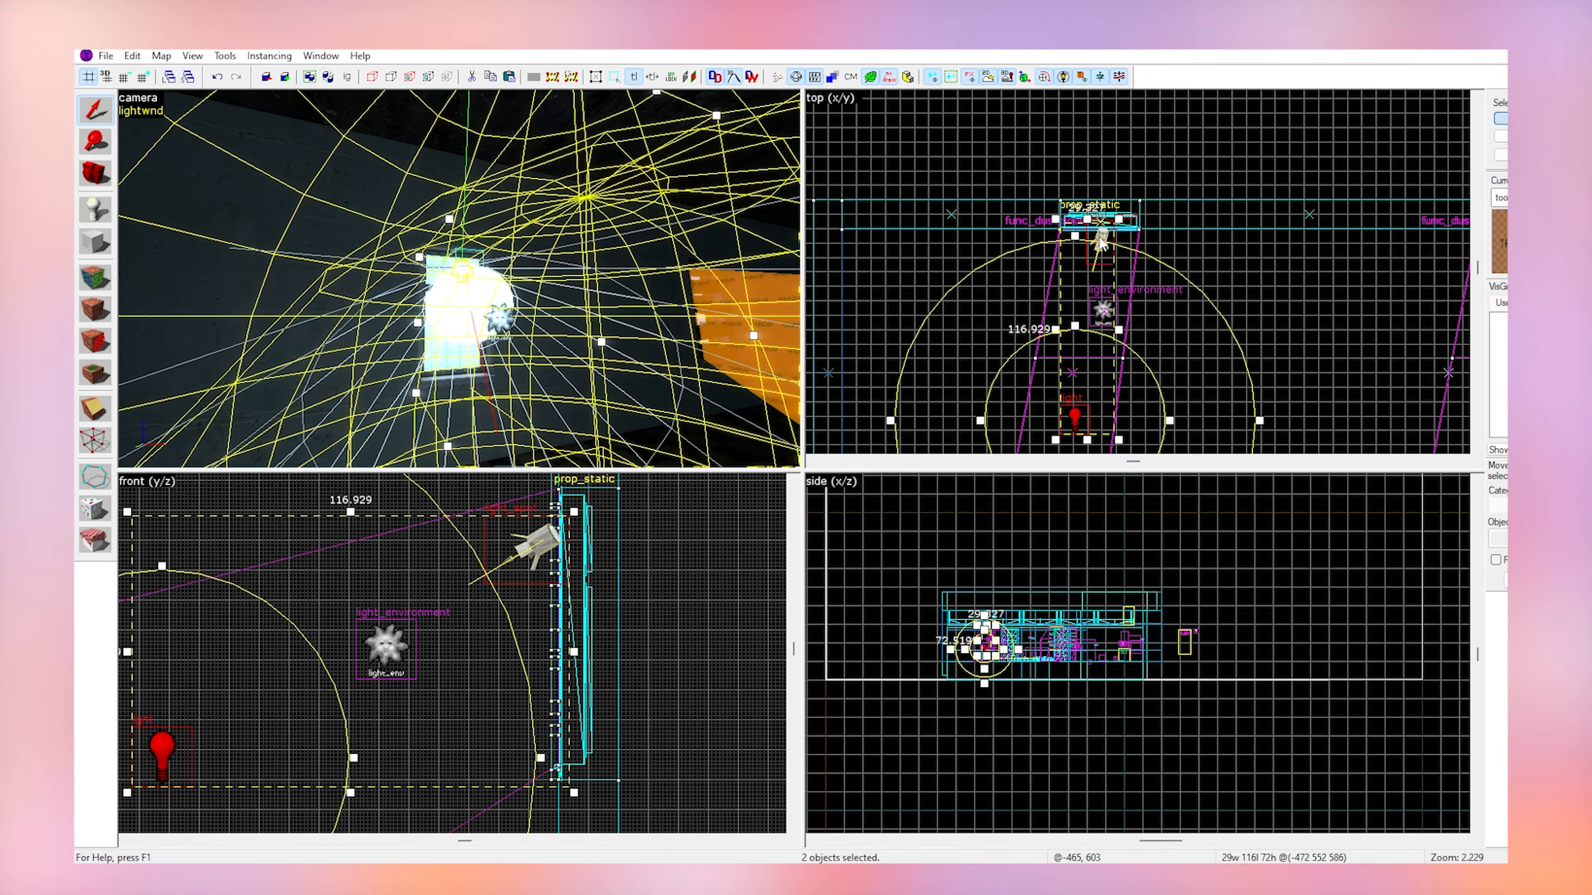
Copy the selected light and light_spot together over to the second window.
left_click_drag(1087, 326, 1357, 326, "shift")
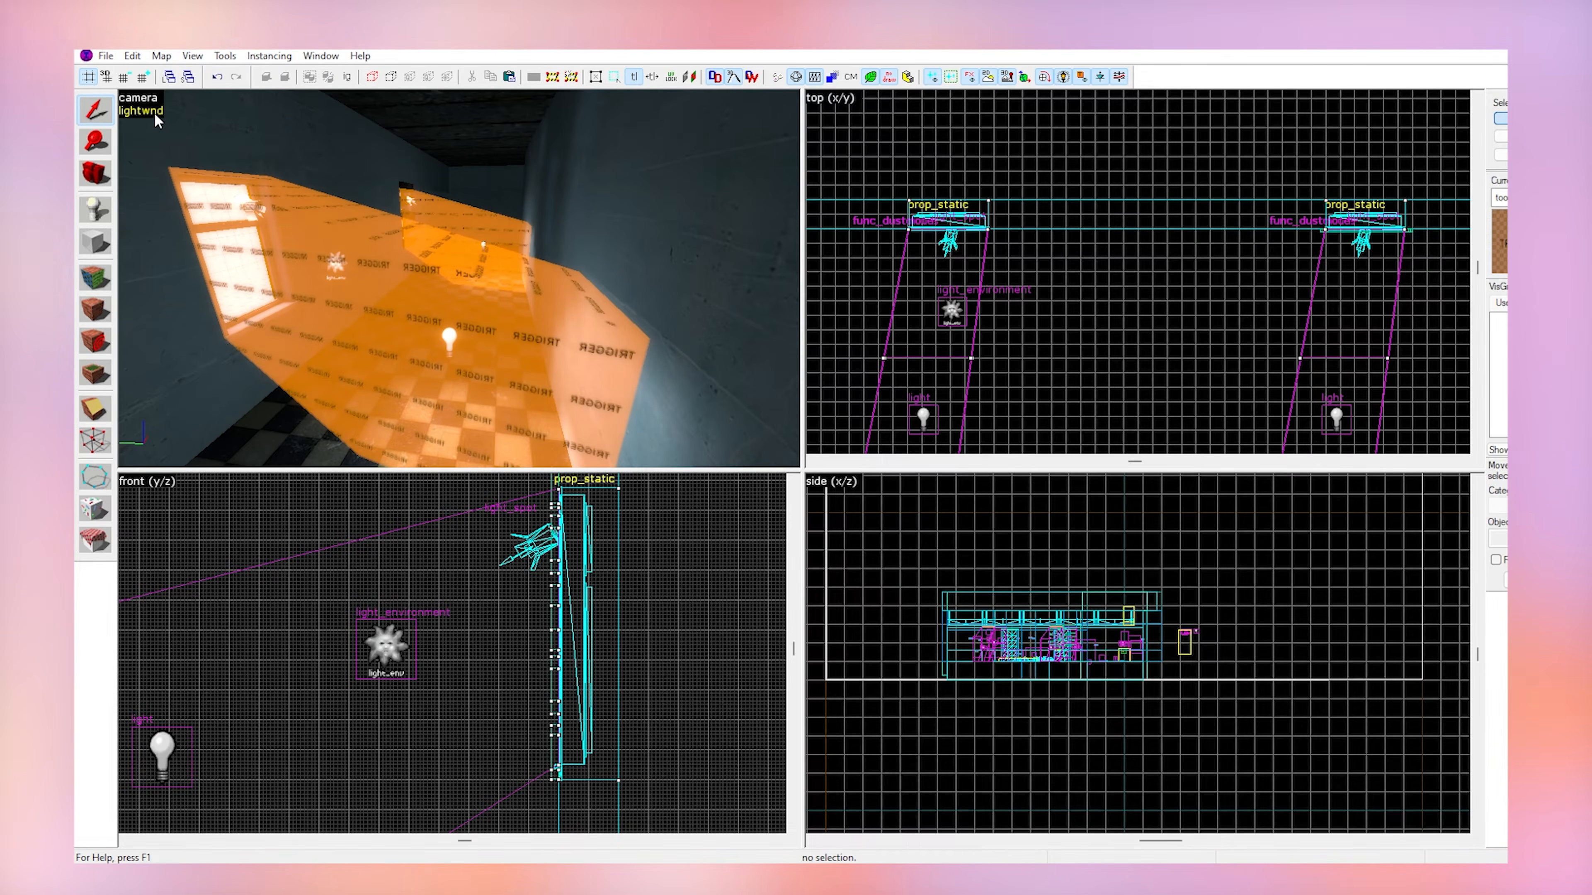
left_click(151, 111)
left_click(340, 74)
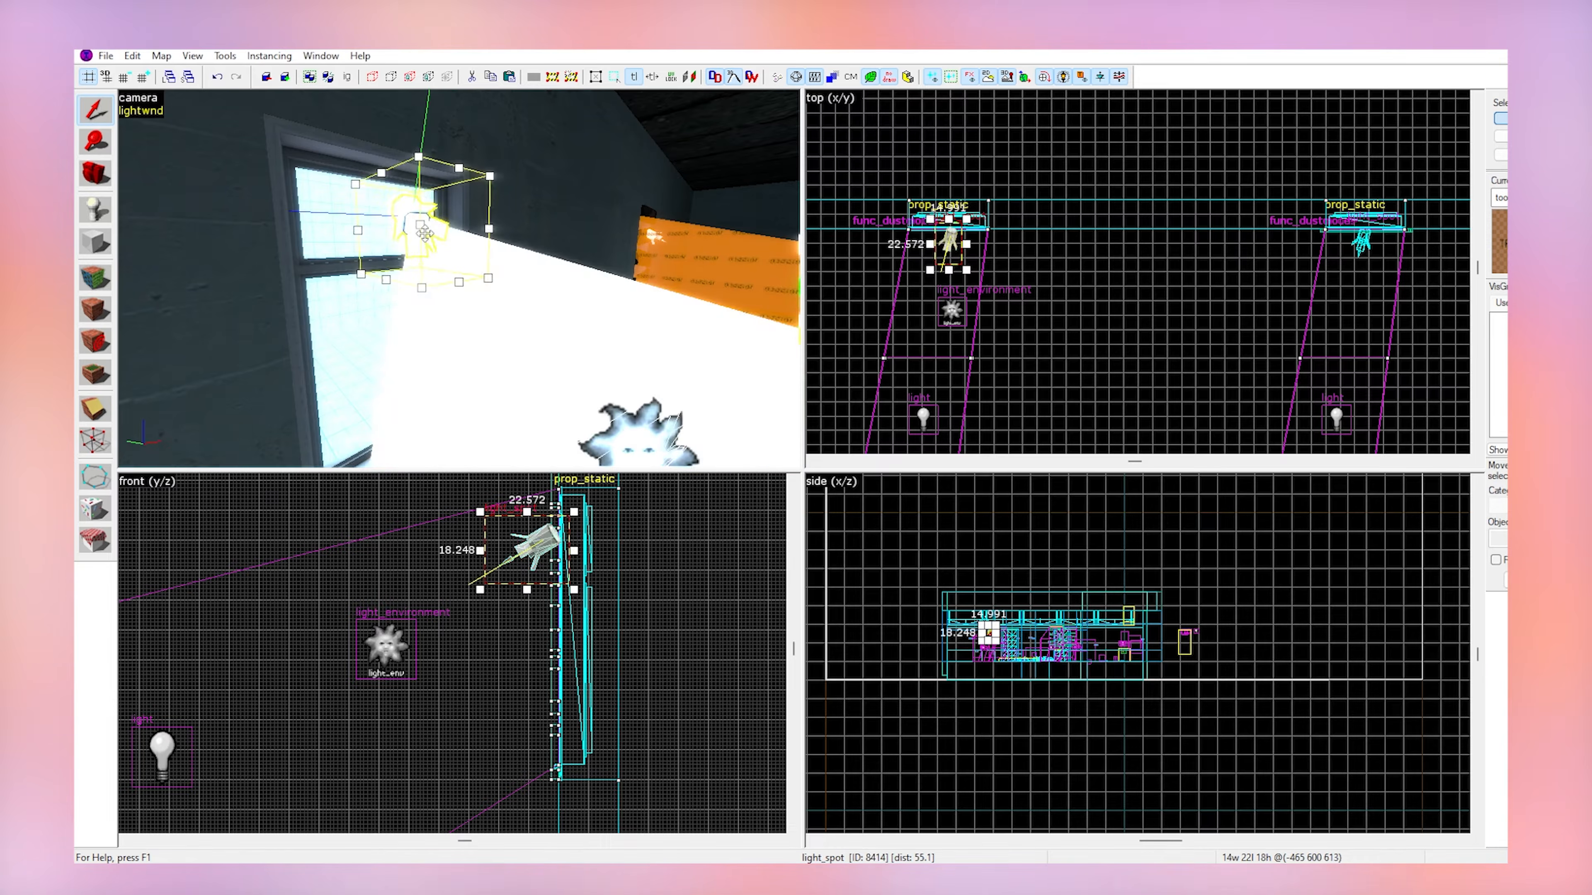
Lower the light_spots at both windows to the same height nearer the windows' middle and clear the selection.
scroll(496, 646, "up", 2)
left_click_drag(537, 541, 559, 620)
left_click(541, 548)
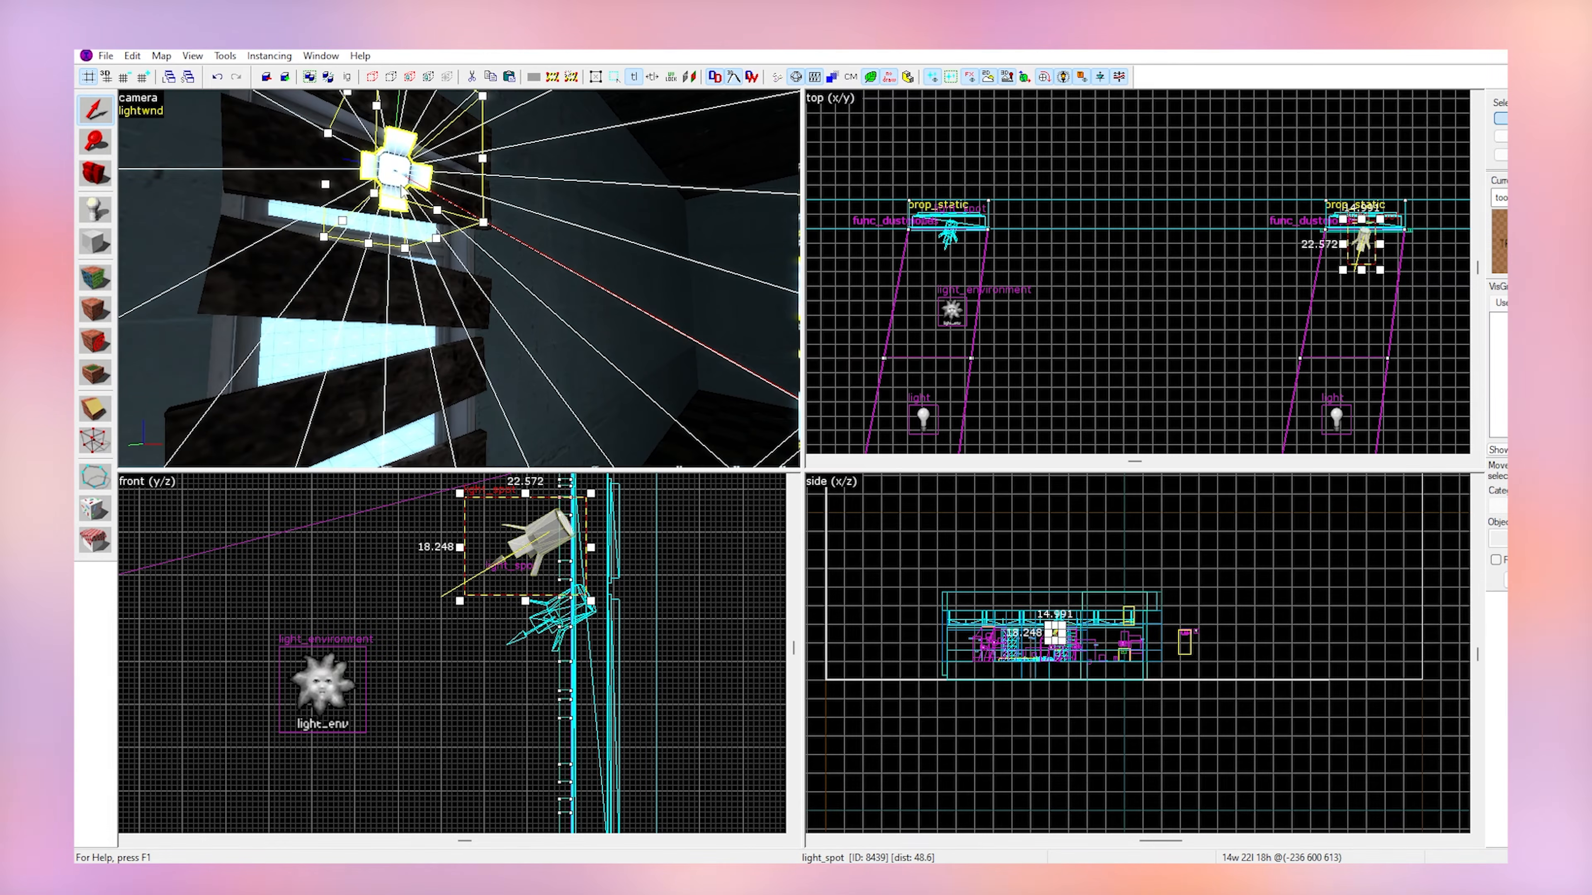
left_click_drag(541, 548, 536, 645)
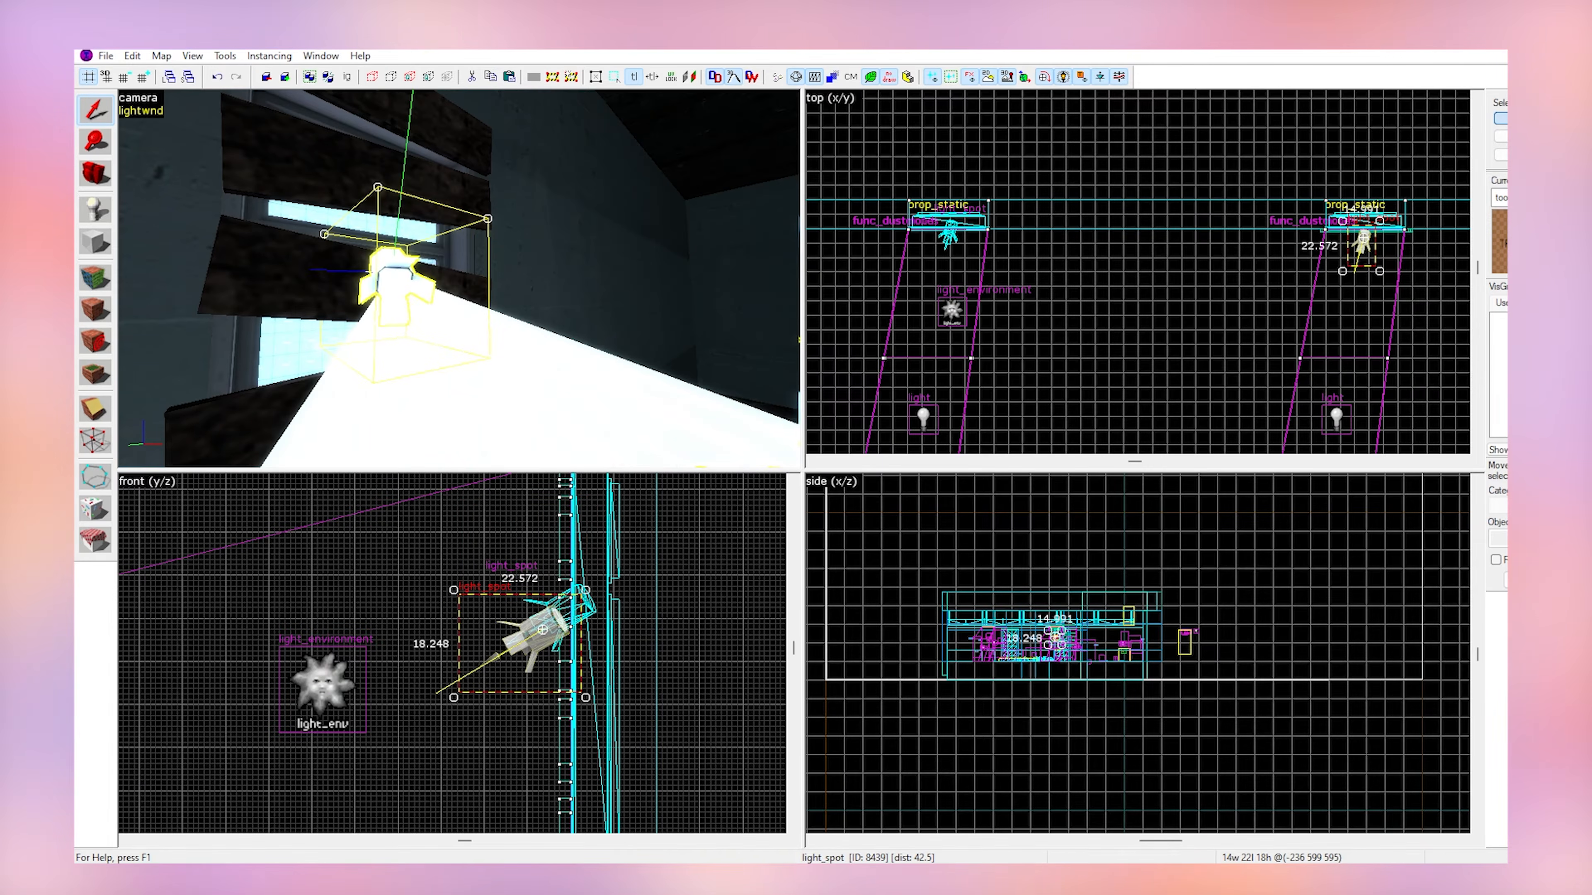
key("z")
key("s")
key("z")
left_click(850, 231)
key("z")
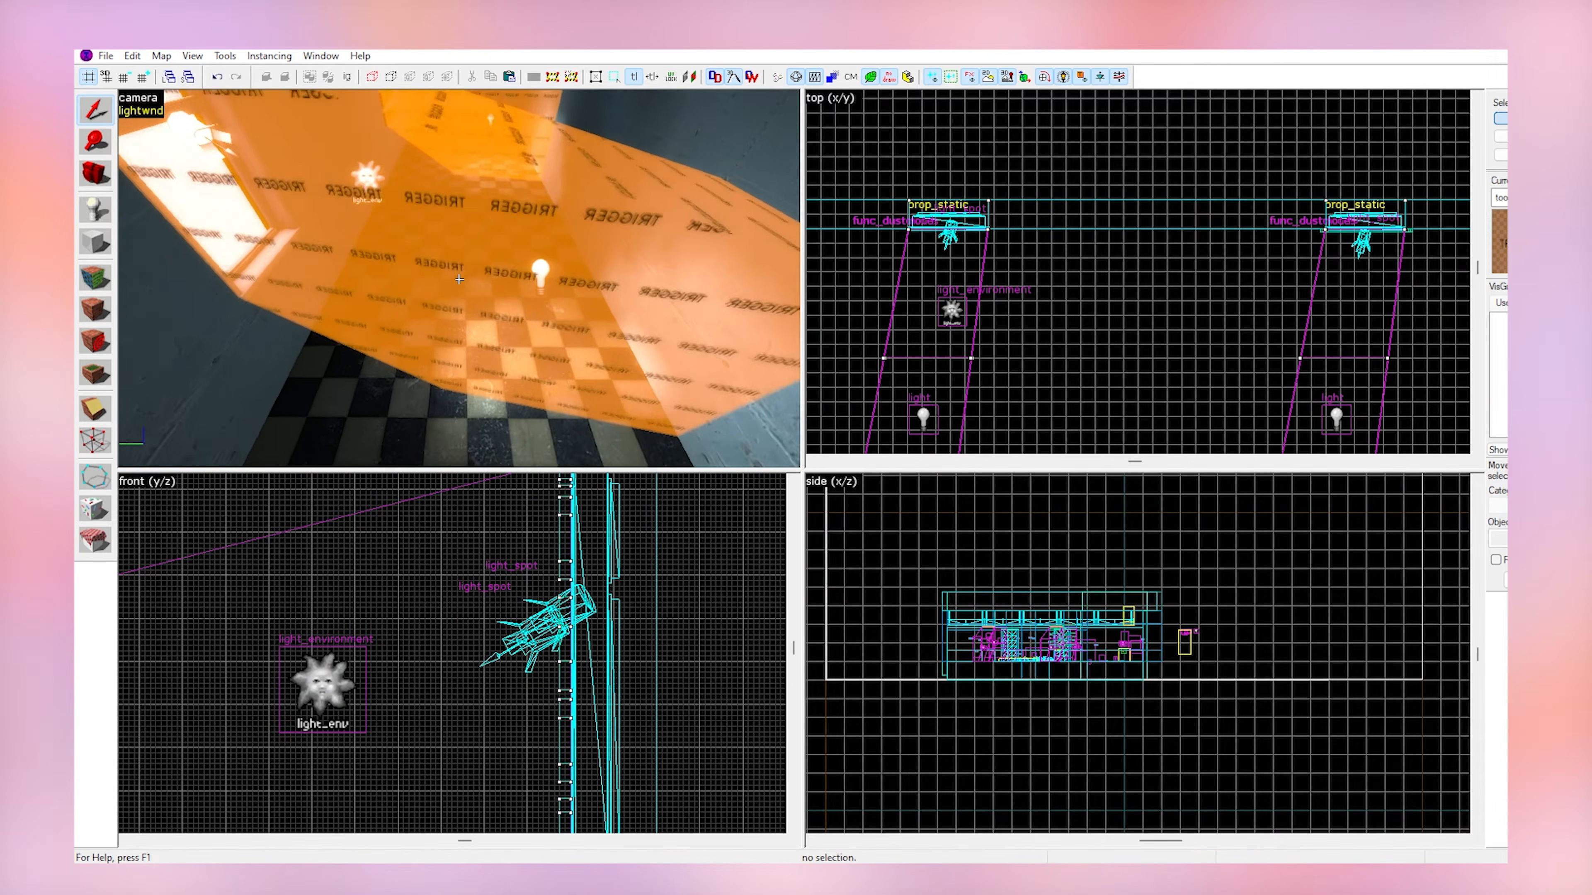
Change the class of a player entity placed on the floor at the corridor's dark end to prop_static.
key("z")
key("s")
key("z")
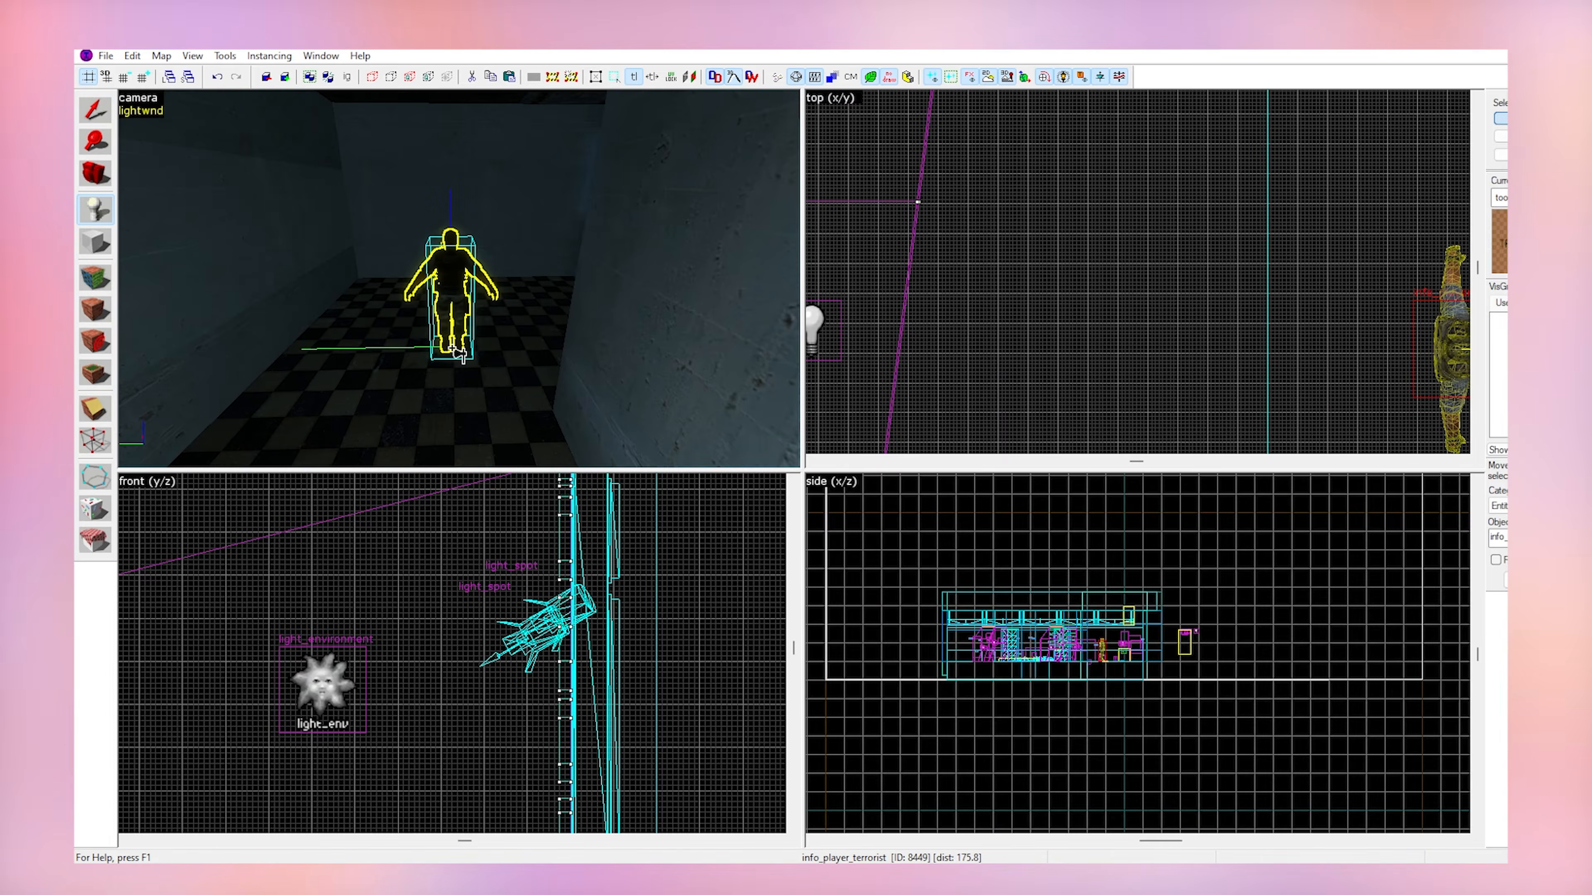
double_click(456, 350)
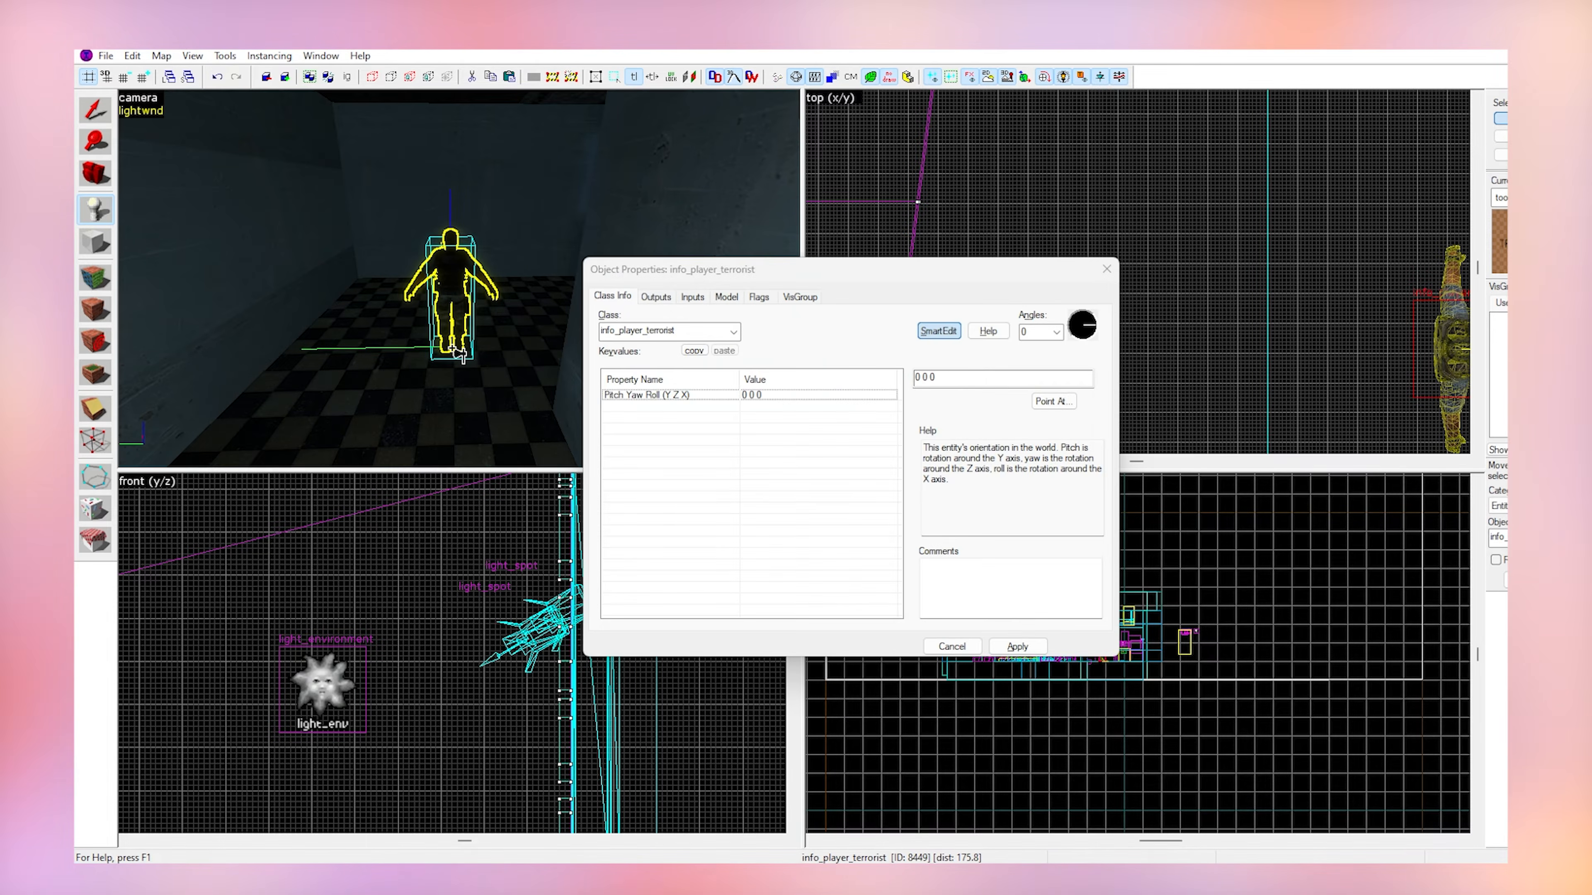
type("prop_static")
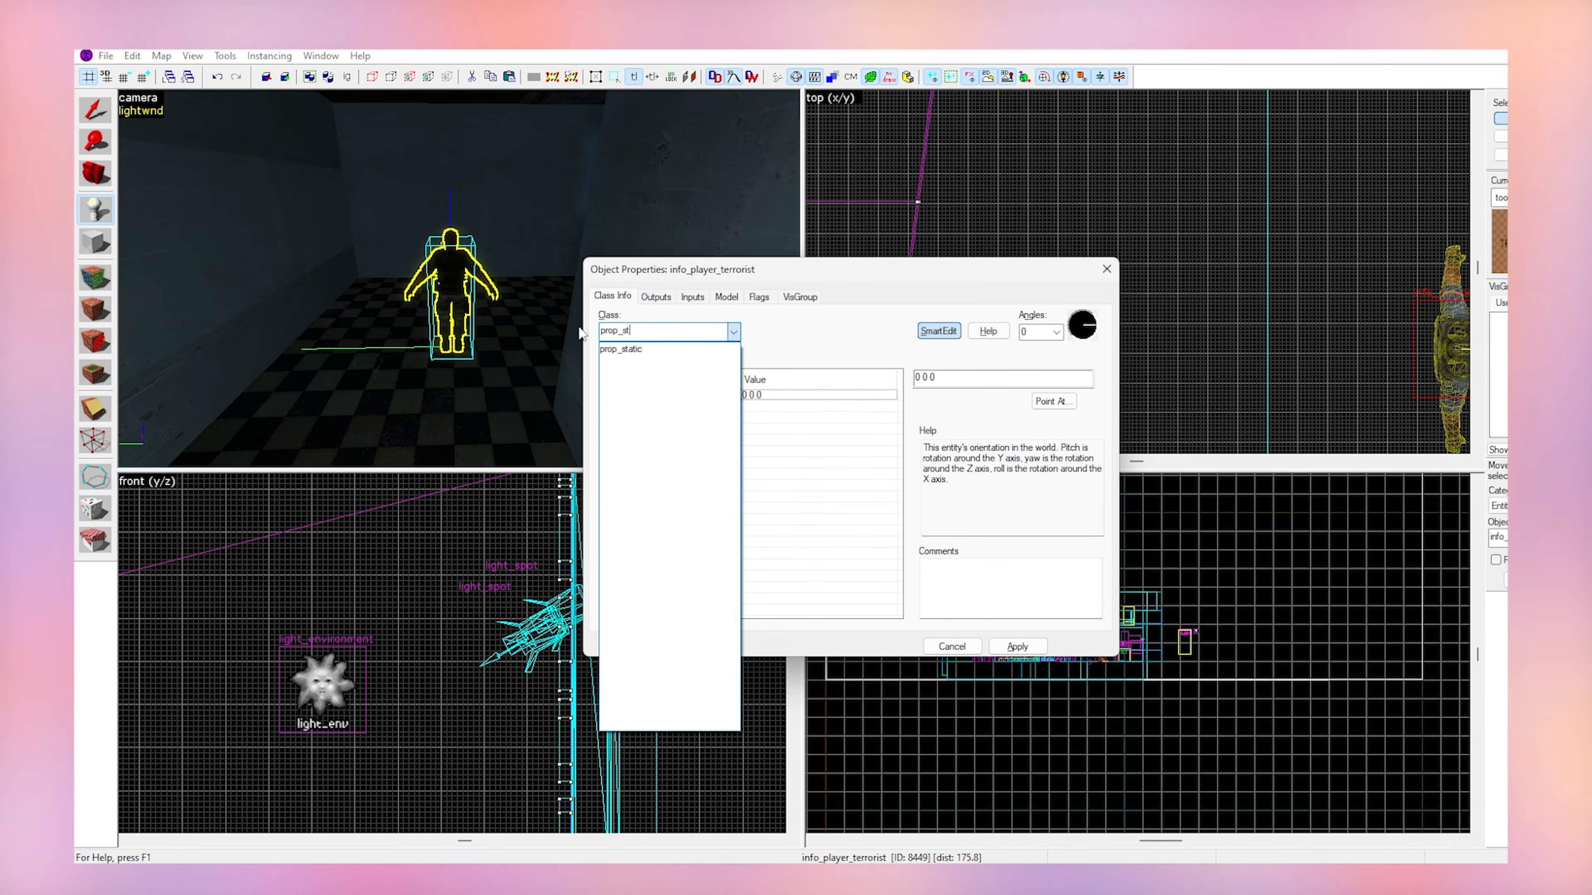
key("Return")
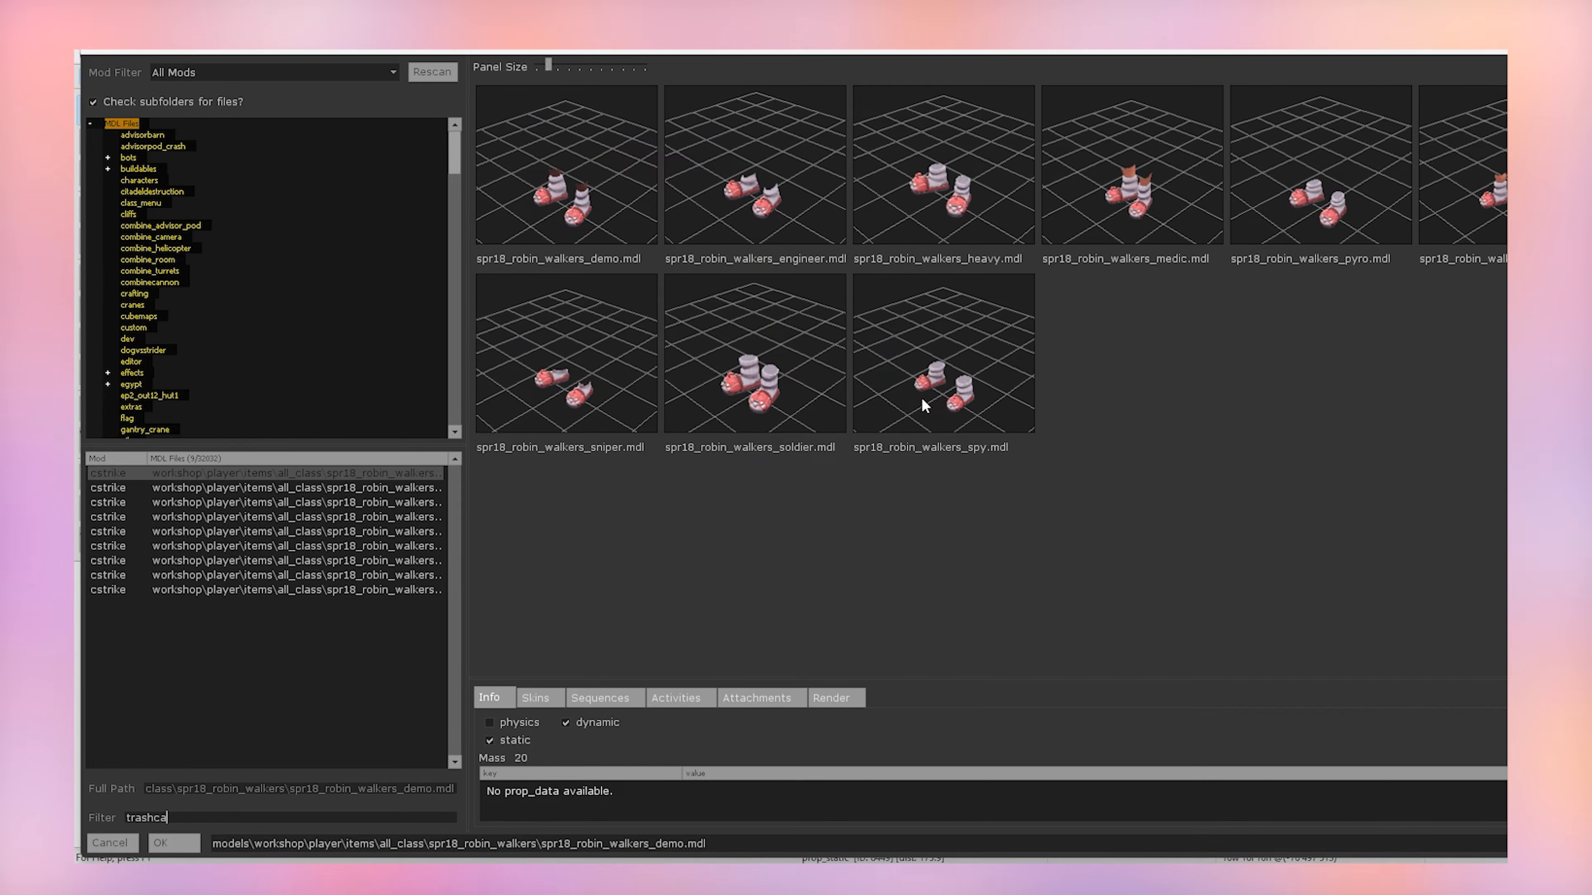
Give the prop_static the trashcan_indoor001b.mdl model and move it to its spot beside the wall.
type("n_indoor")
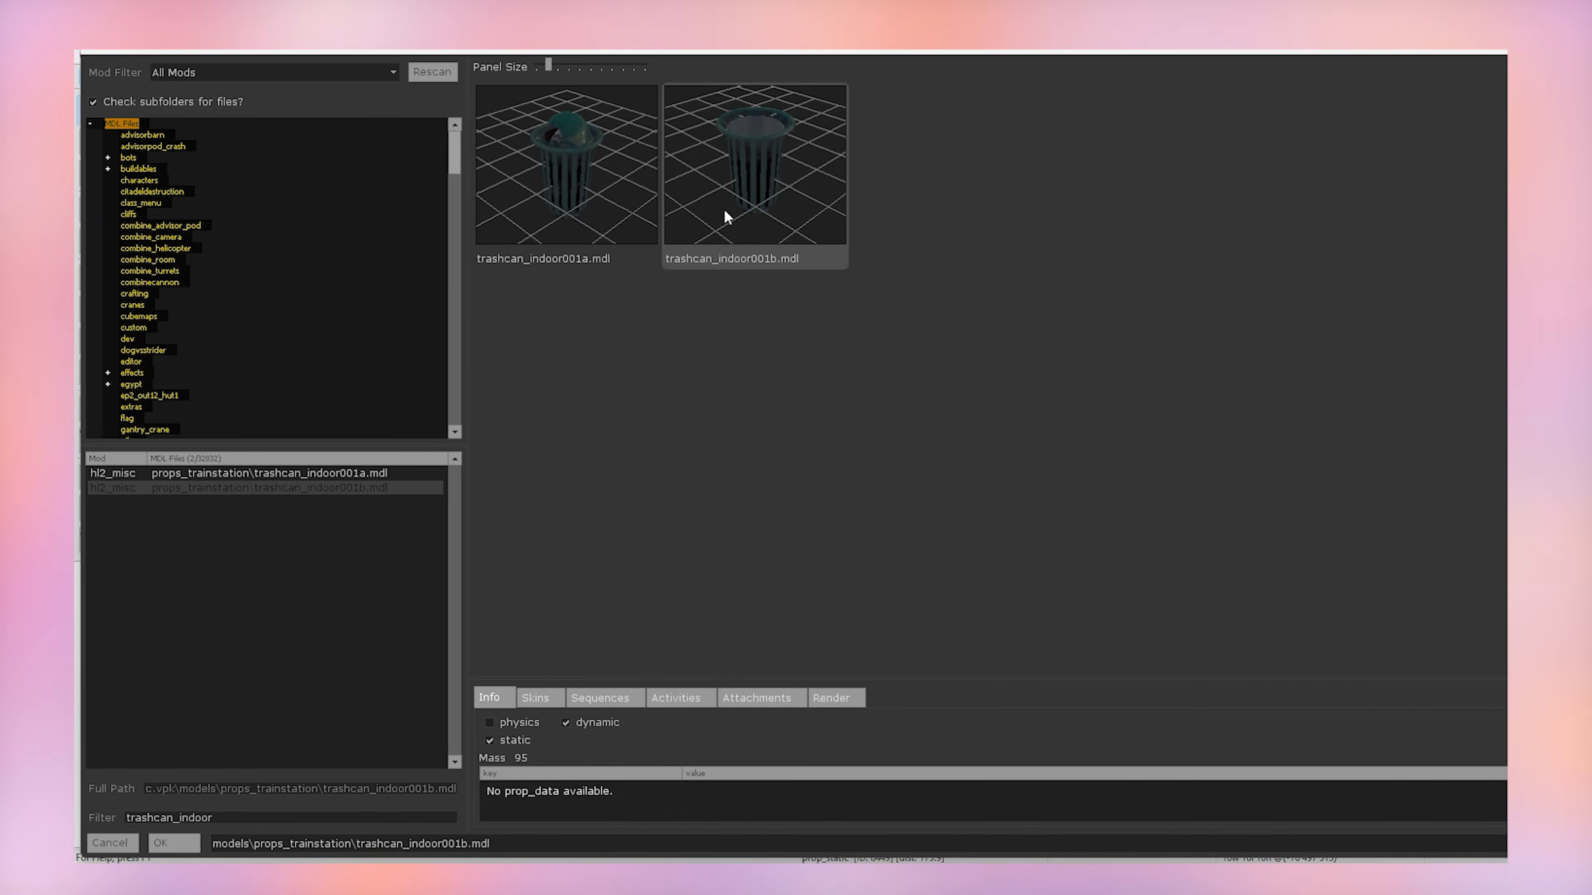
double_click(724, 209)
middle_click_drag(1378, 445, 1263, 331)
left_click_drag(1144, 224, 1303, 347)
Place an entity on top of the trash can, change its class to env_fire and centre it in the can's opening.
key("z")
key("w")
key("z")
left_click(471, 298)
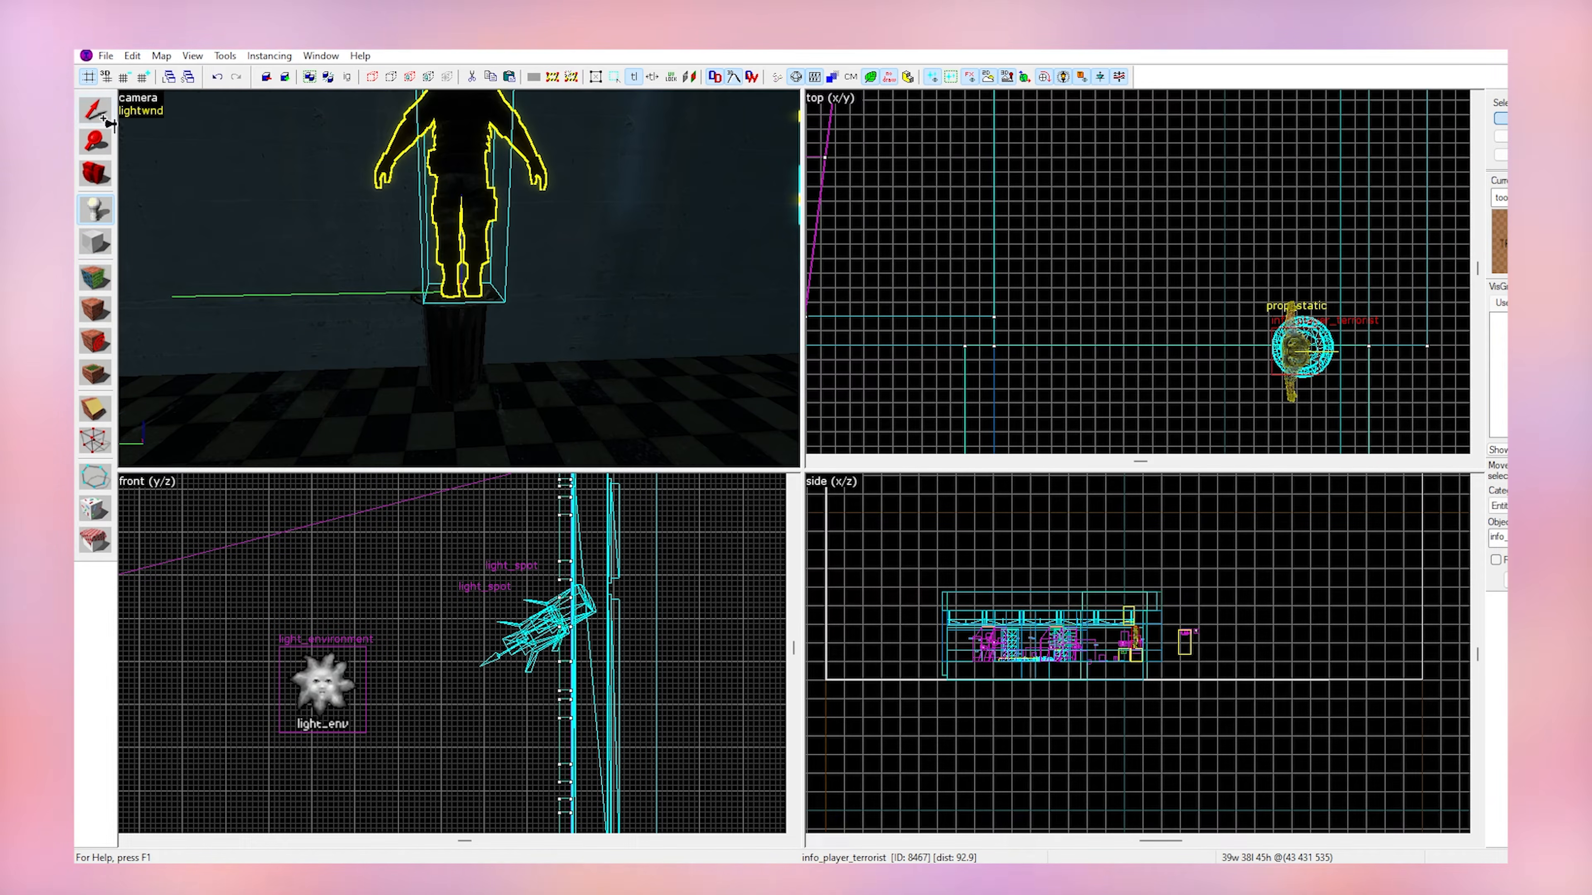
left_click(96, 111)
double_click(481, 210)
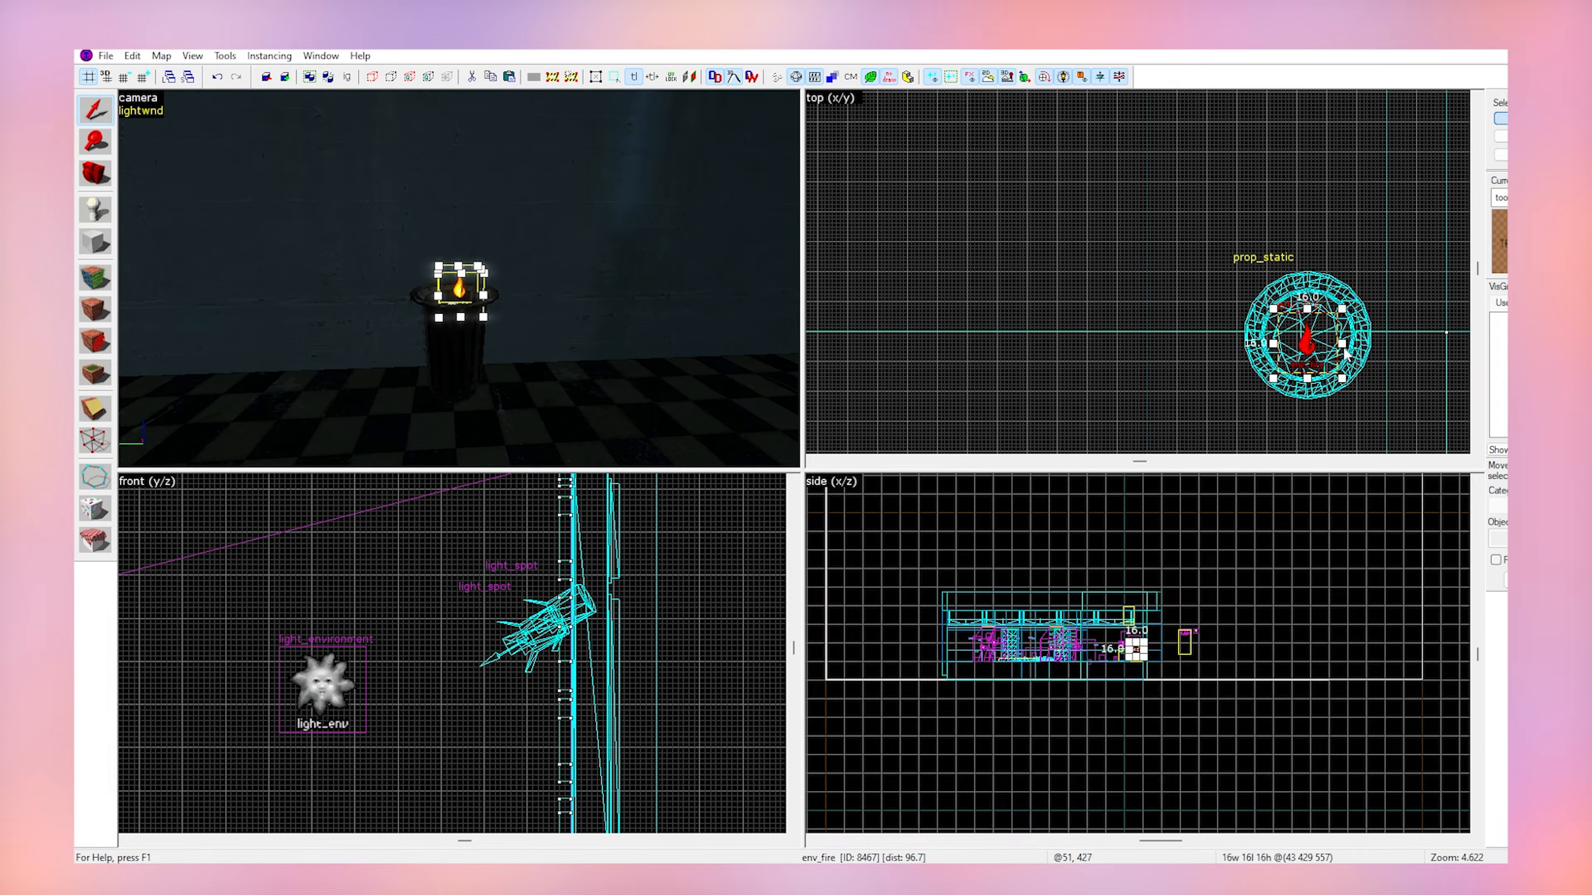
left_click_drag(1303, 349, 1303, 341)
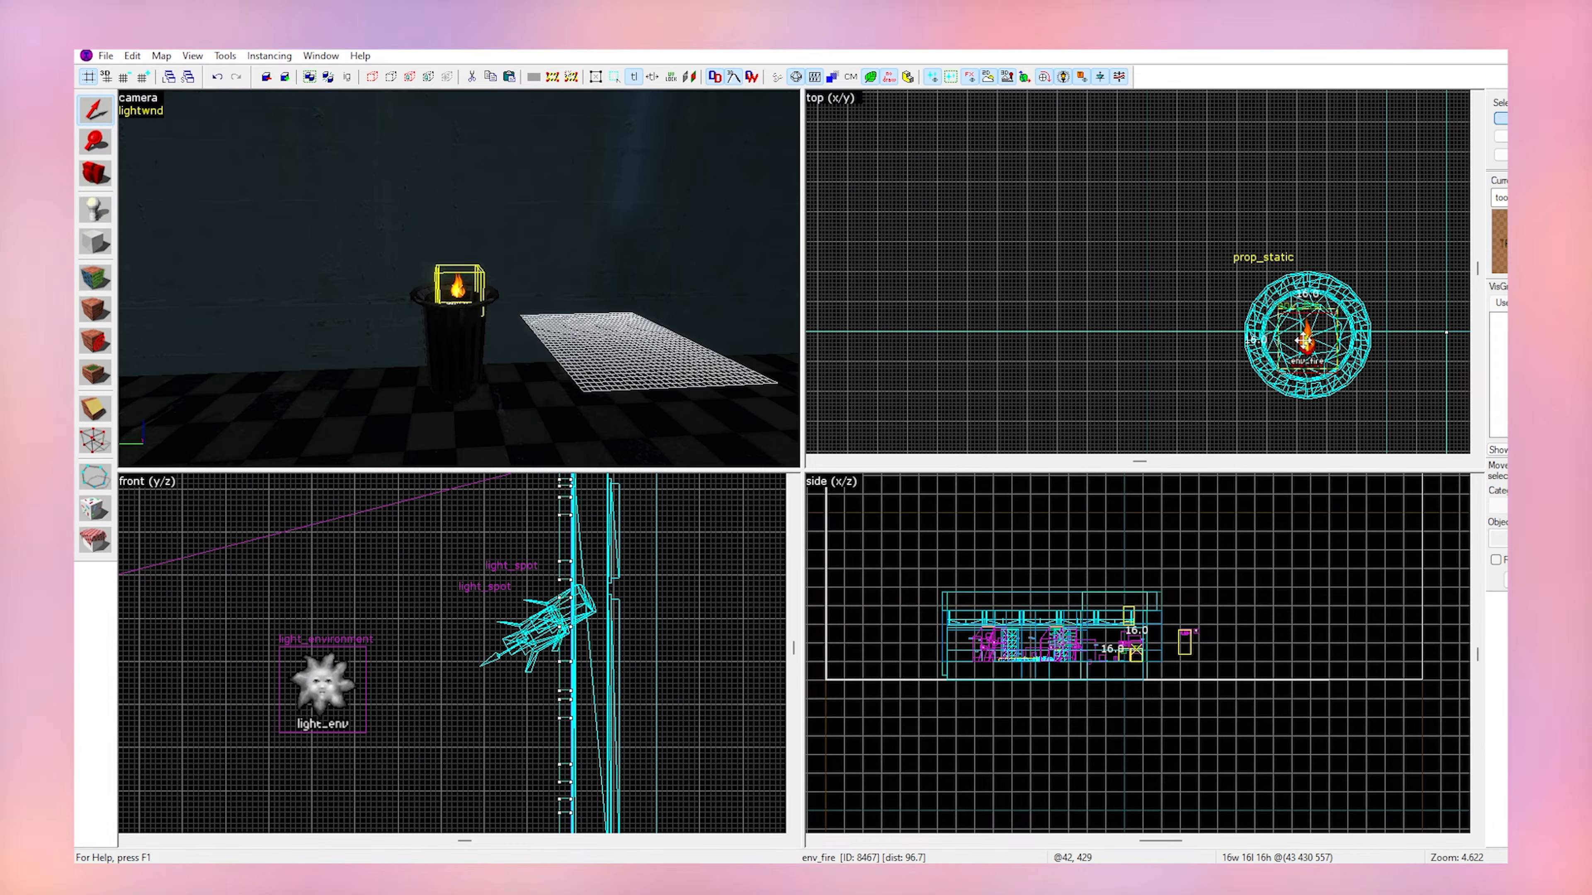
Change the class of the env_fire copy beside the original fire to light.
key("Escape")
left_click(464, 289)
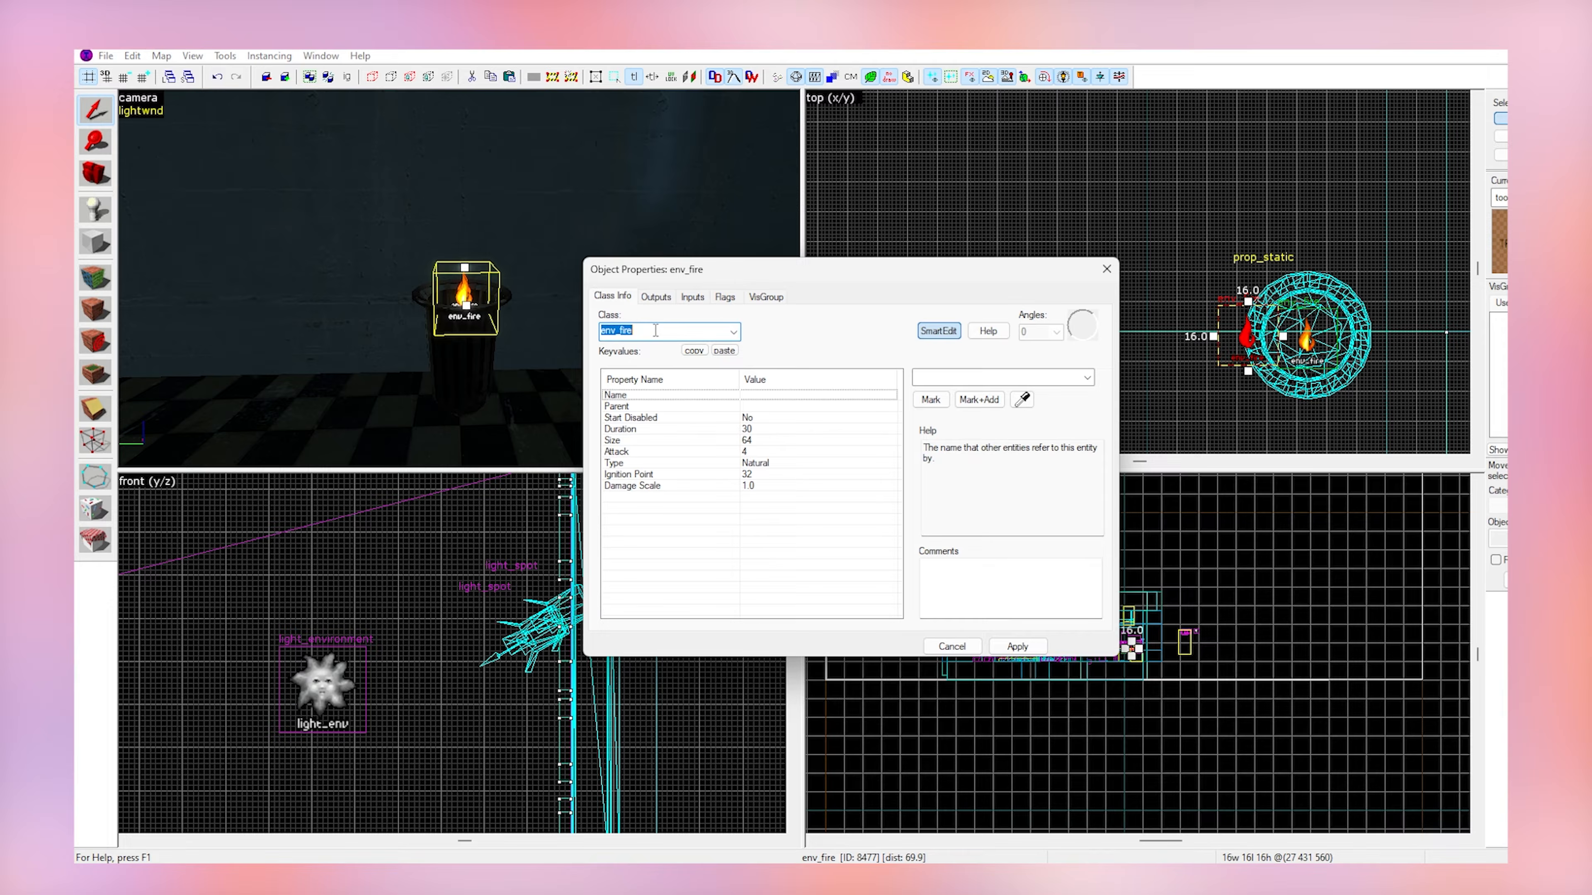
type("light")
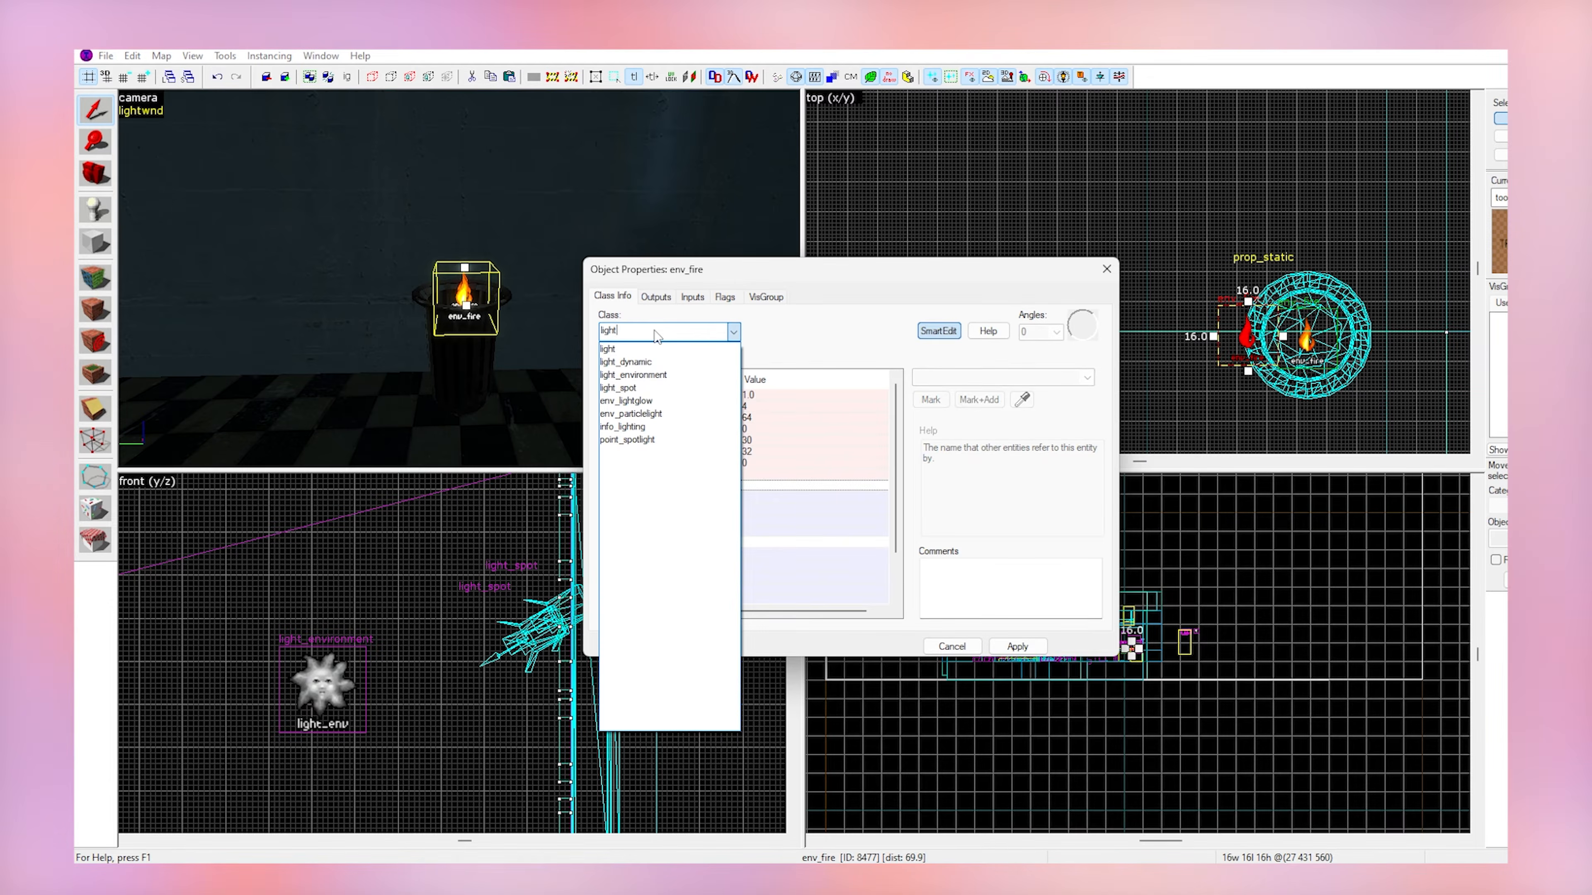
key("Return")
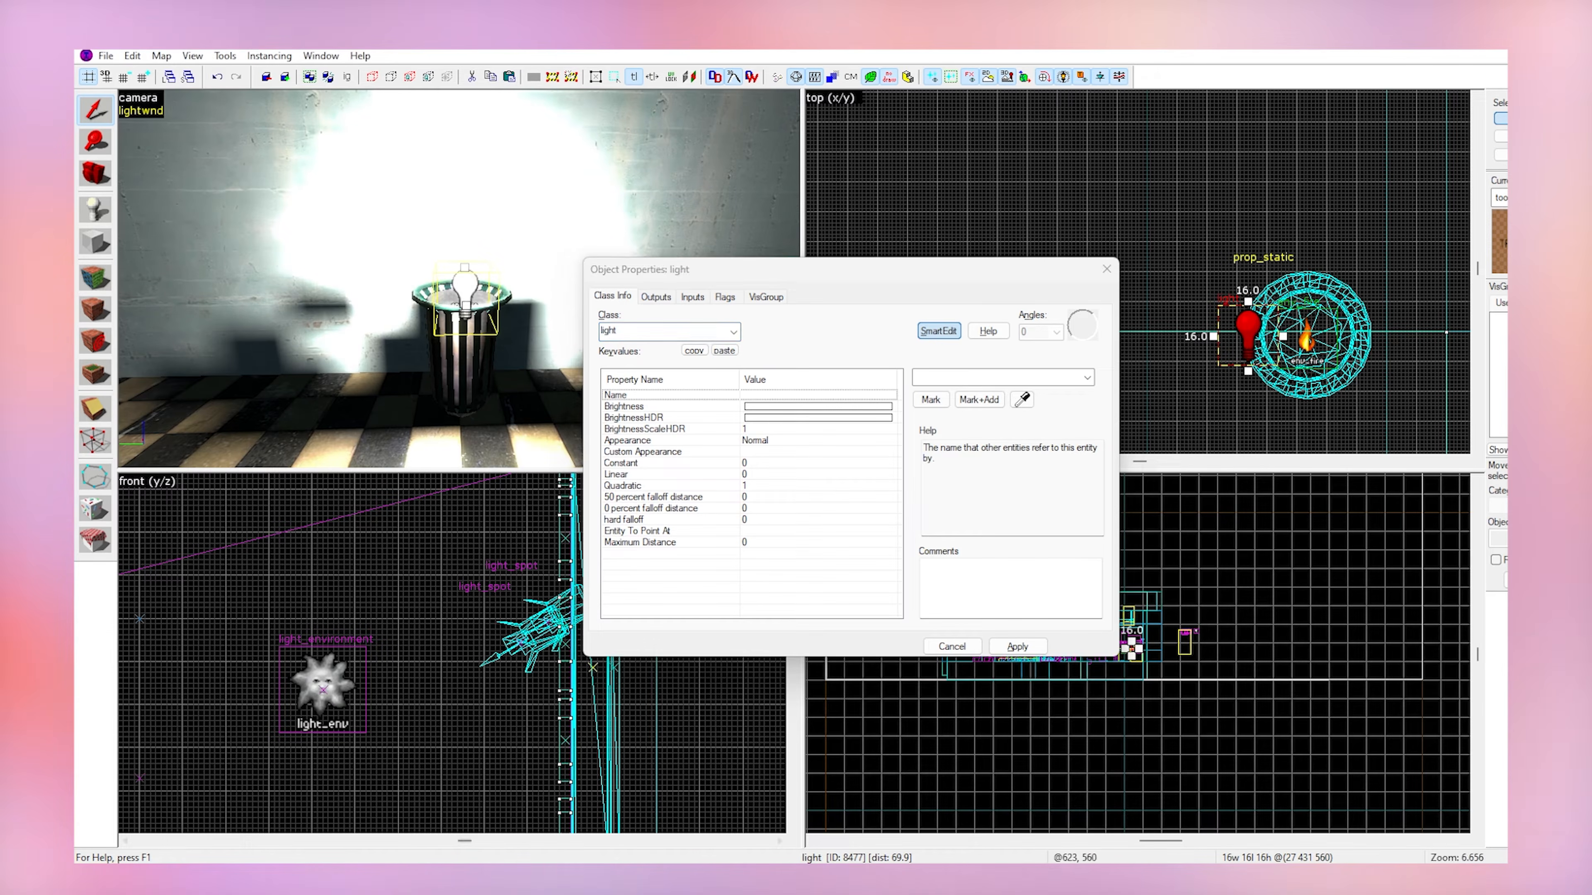
Set the new light's Brightness to orange 255 84 0 with an intensity of 15 and close its properties.
left_click(810, 409)
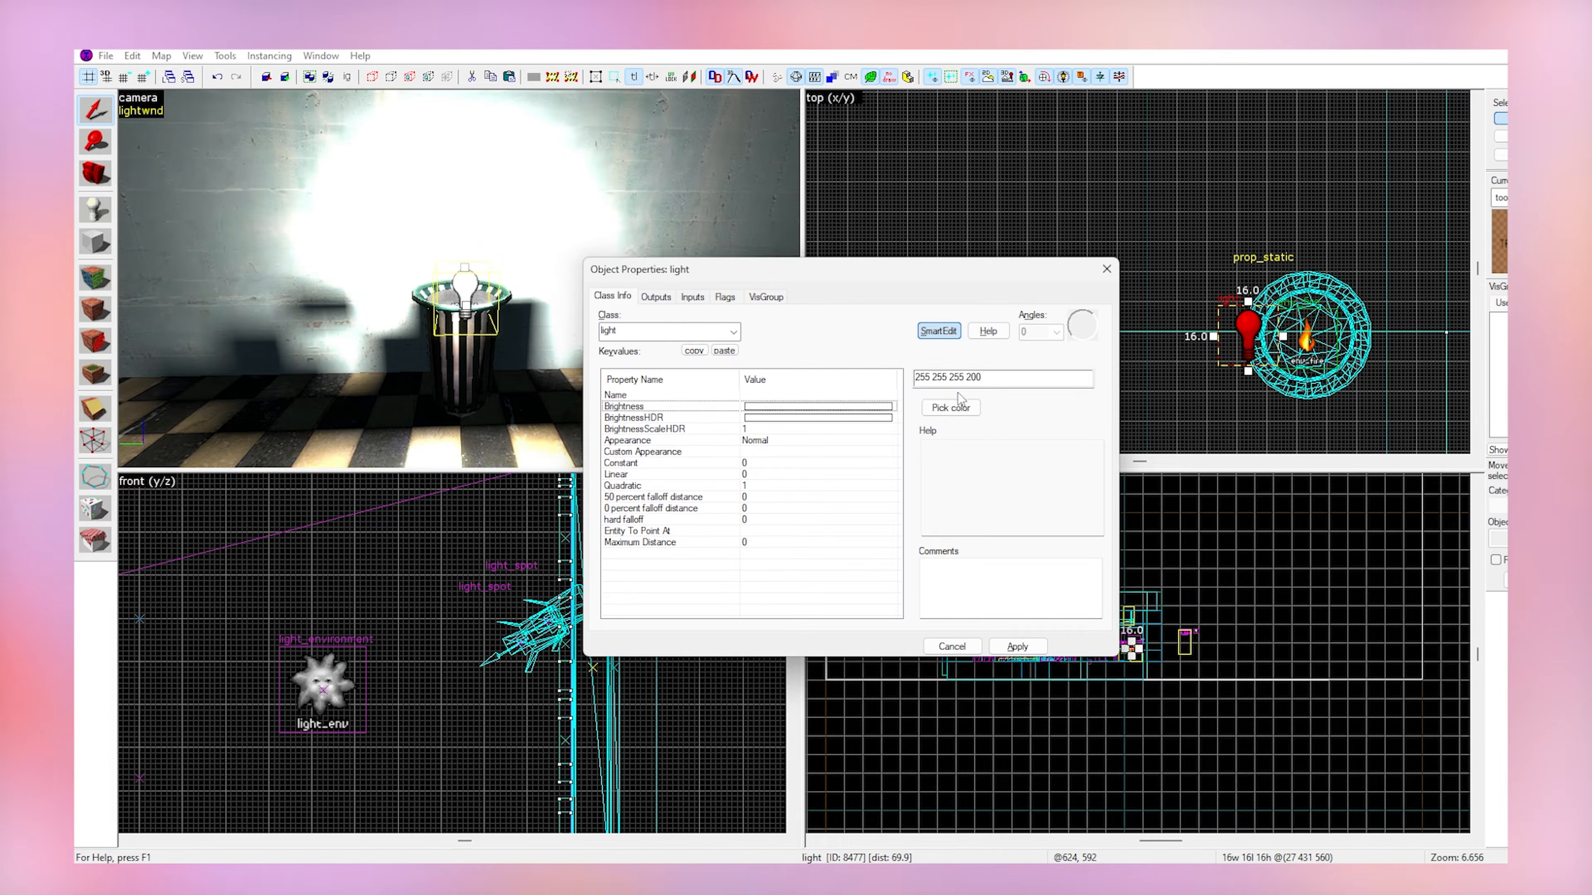
left_click(958, 405)
left_click_drag(1194, 612, 1192, 599)
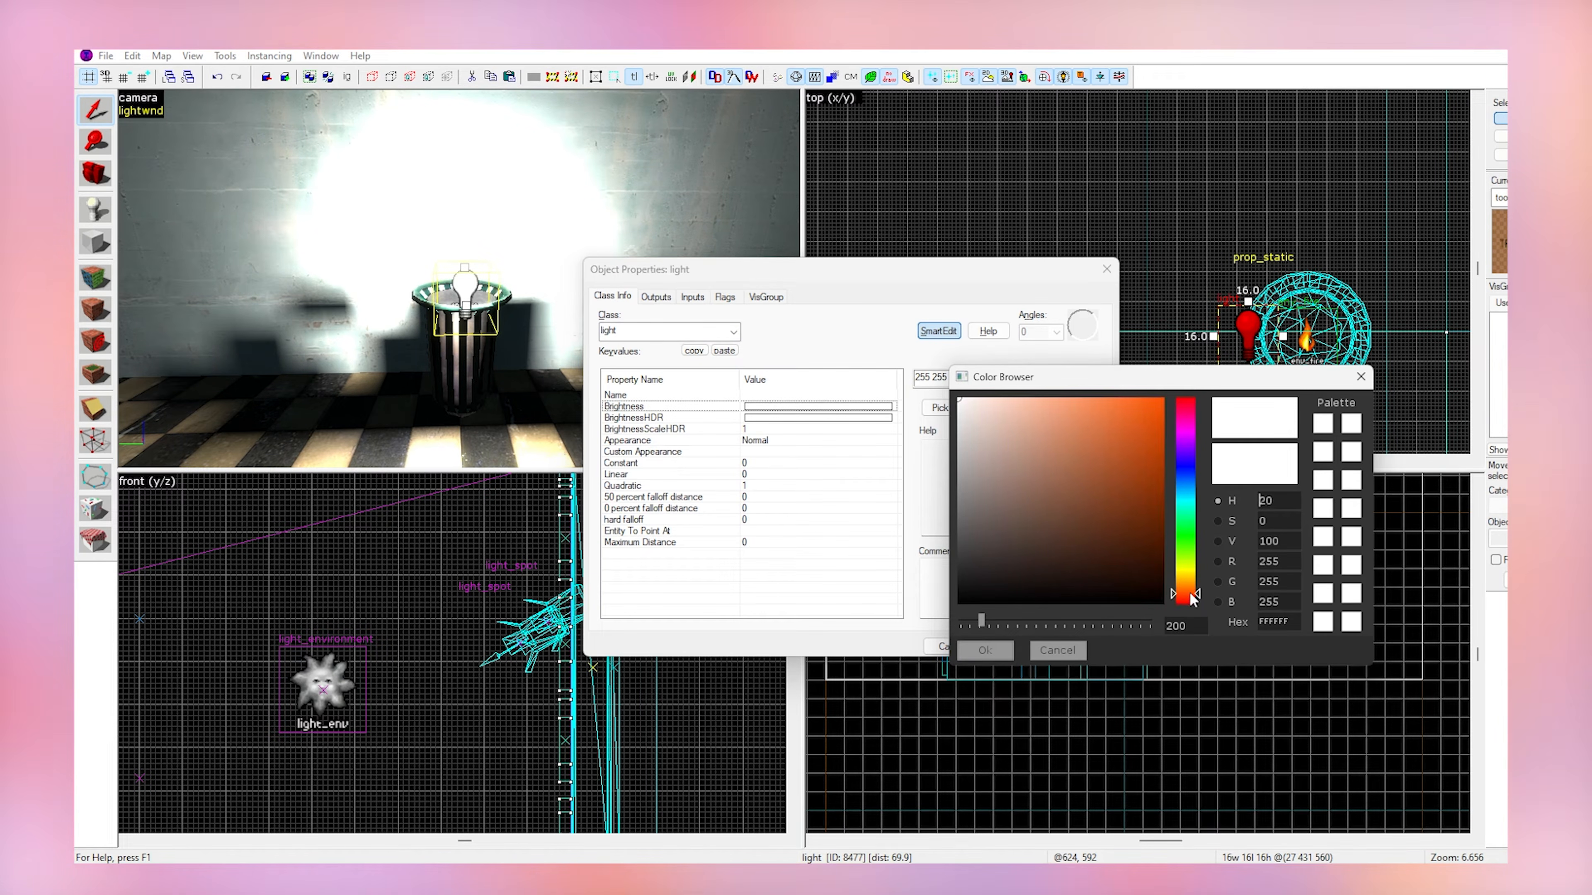
left_click(985, 650)
left_click(1015, 645)
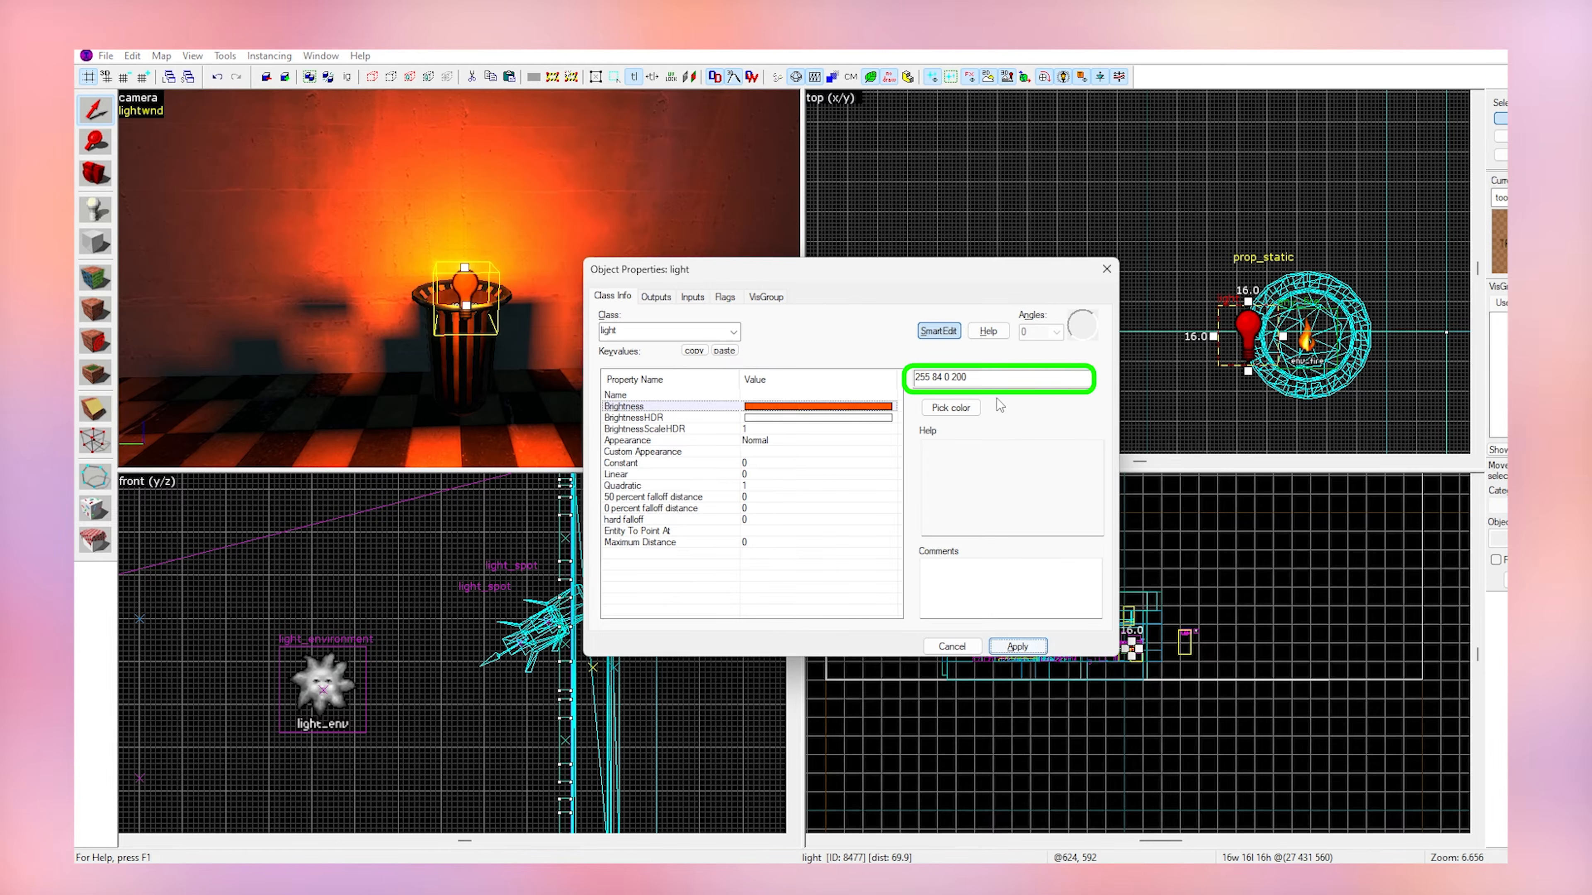
key("BackSpace")
type("15")
key("Return")
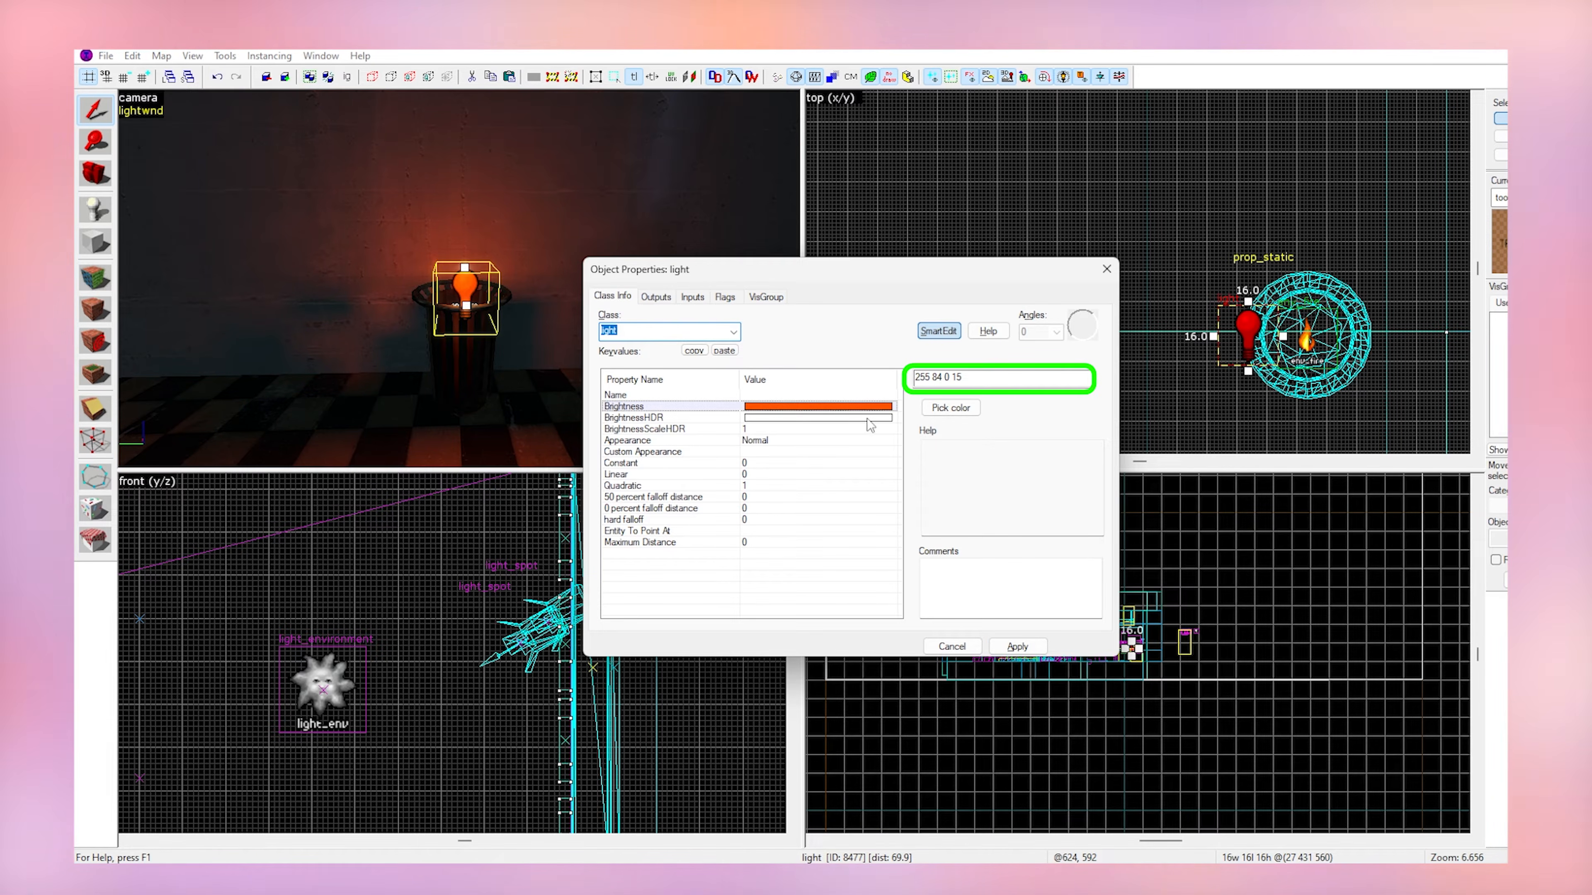
left_click(1106, 269)
Copy the orange light above the trash can and set one copy's Appearance to Candle A.
scroll(1142, 759, "down", 4)
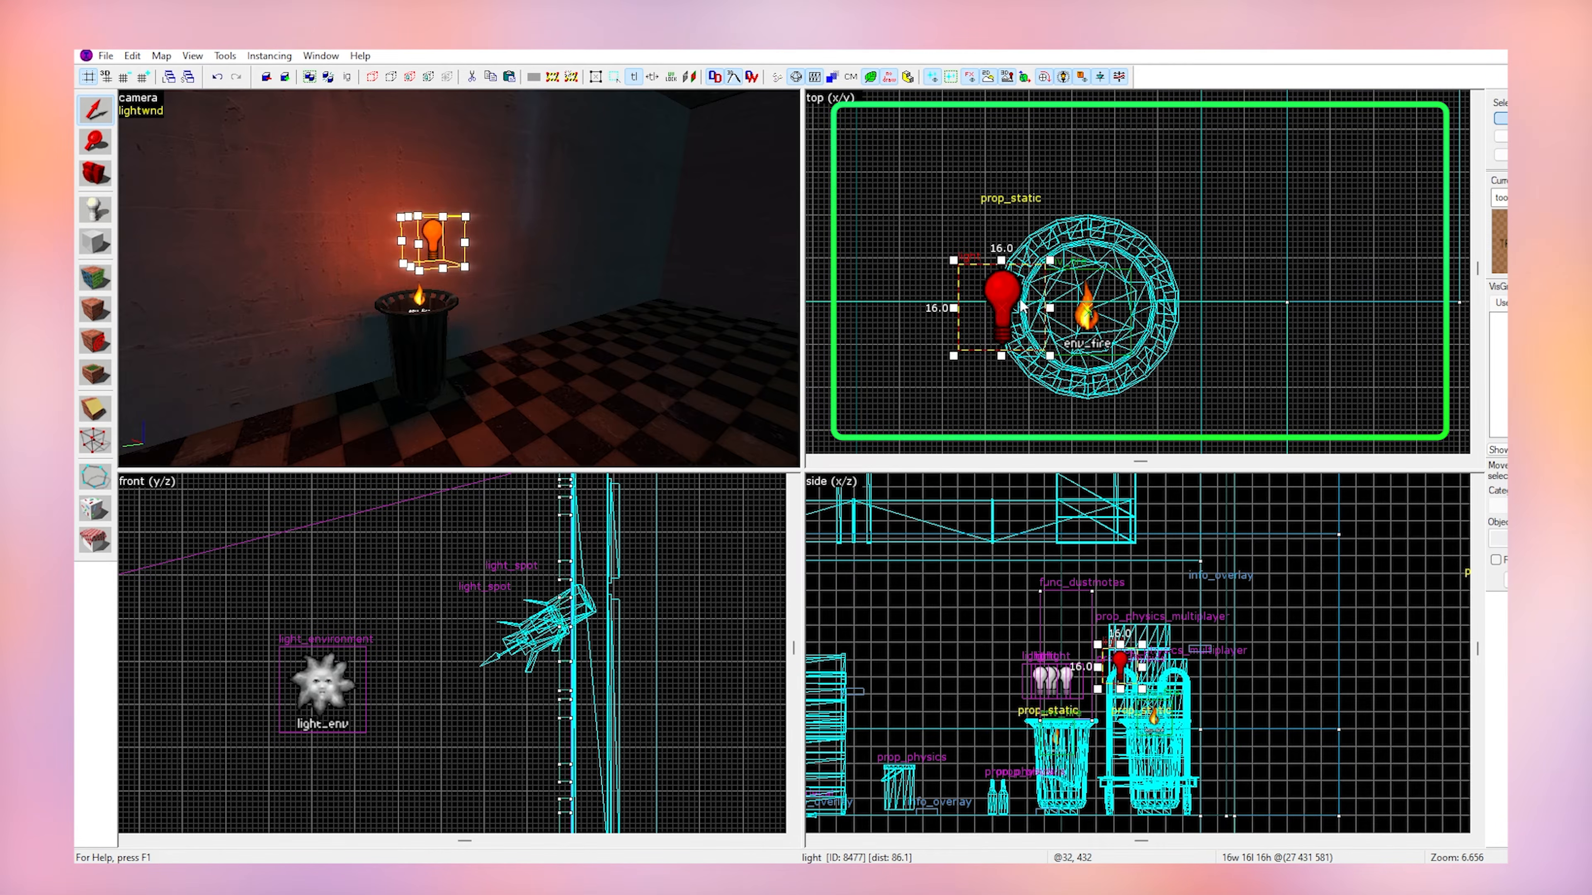
mouse_move(994, 303)
left_mouse_down("shift")
mouse_move(959, 366)
mouse_move(938, 266)
mouse_move(964, 188)
left_mouse_up("shift")
left_click(483, 241)
key("alt+Return")
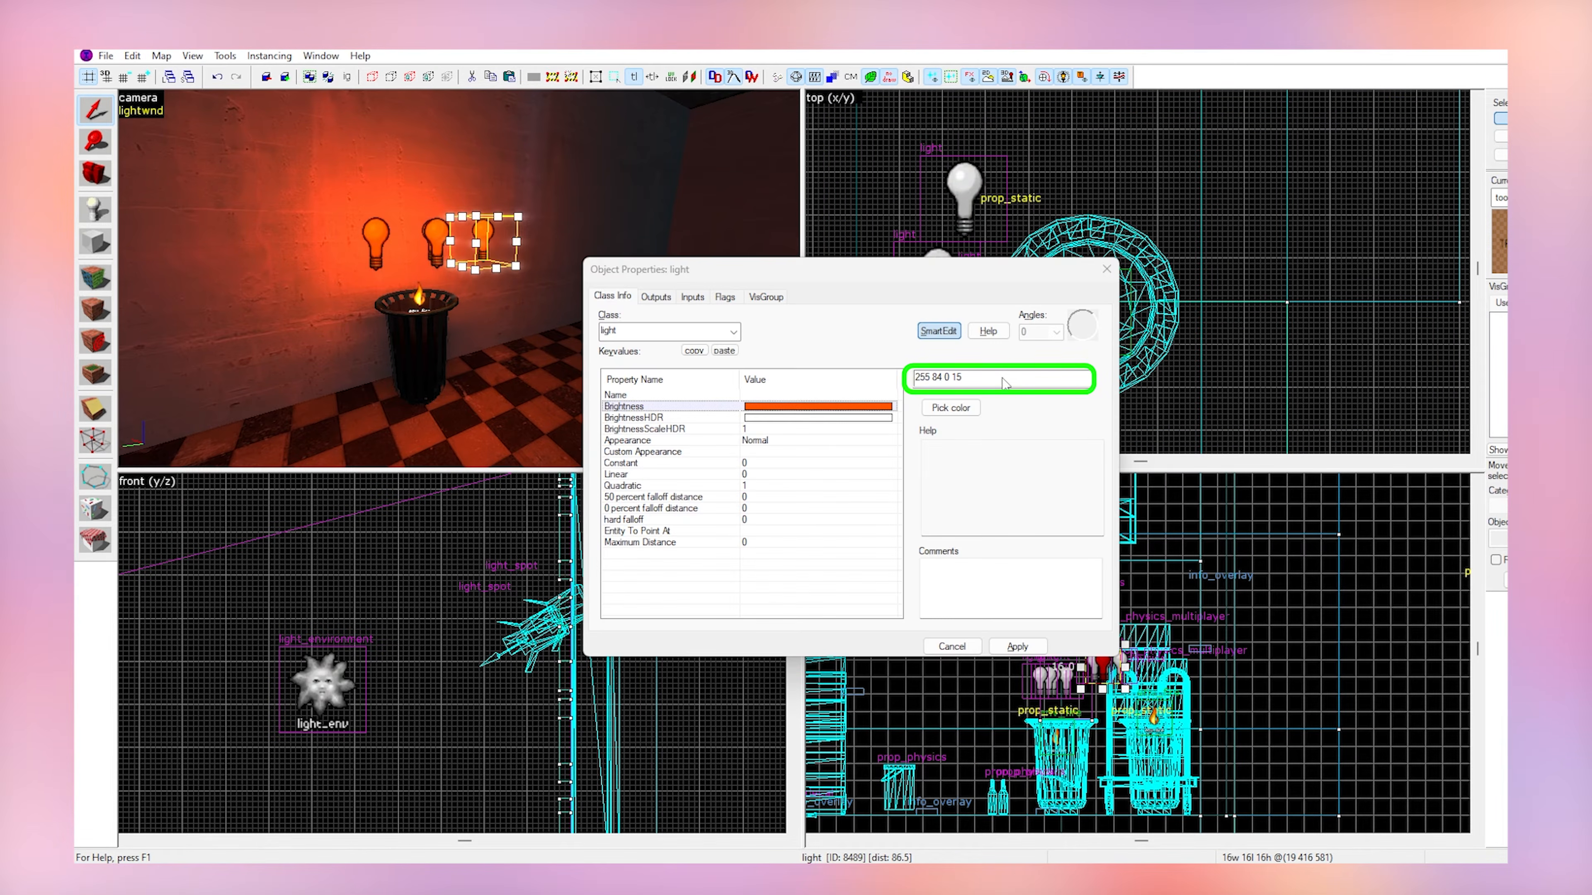
left_click(775, 440)
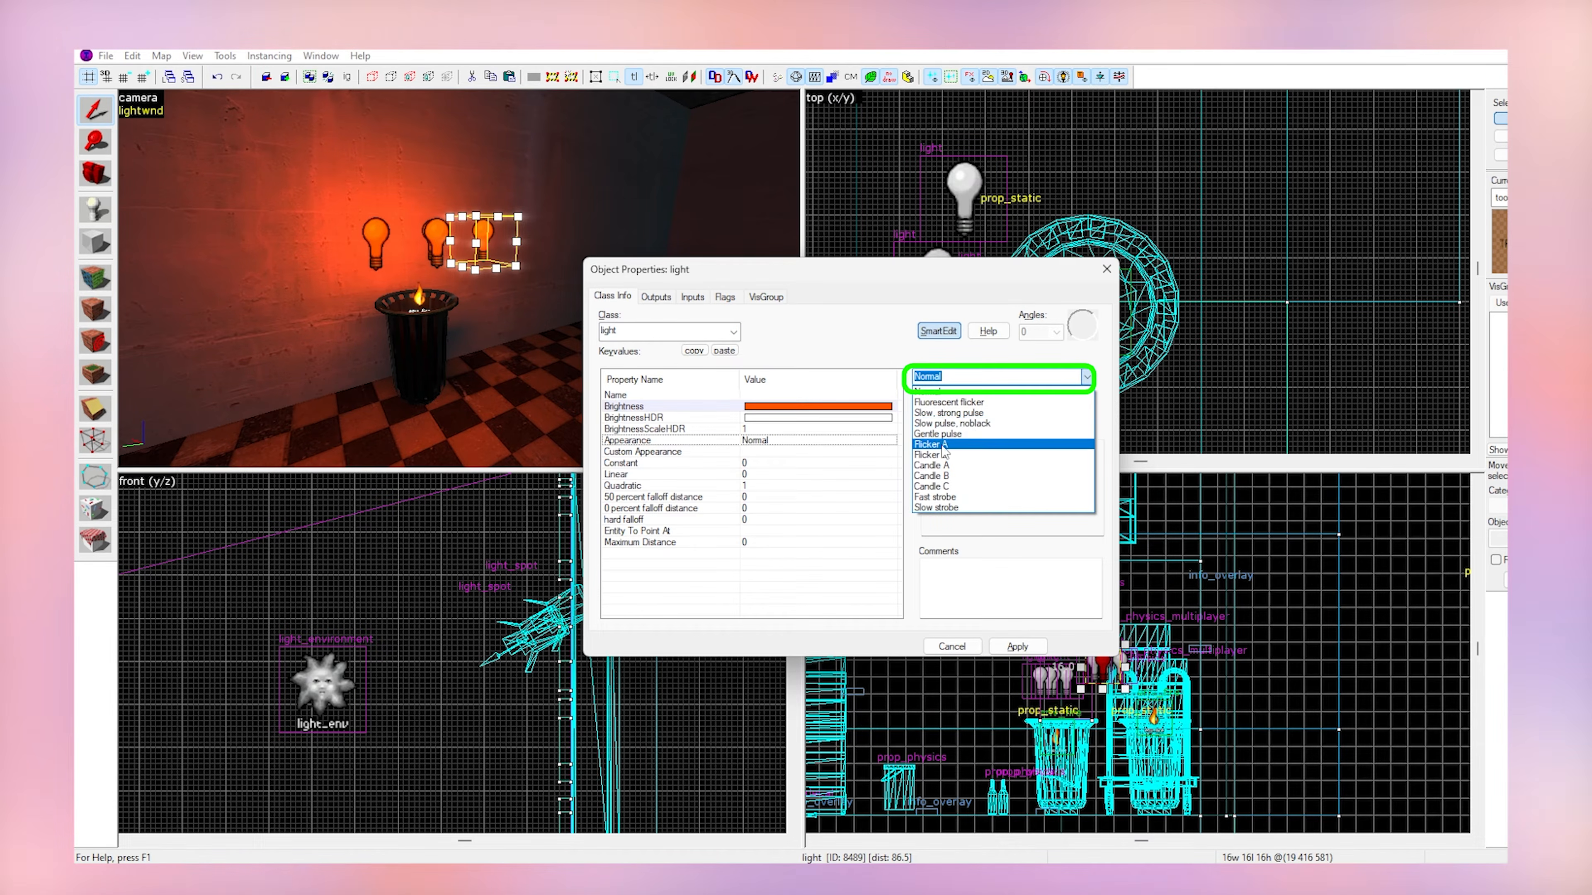
left_click(945, 467)
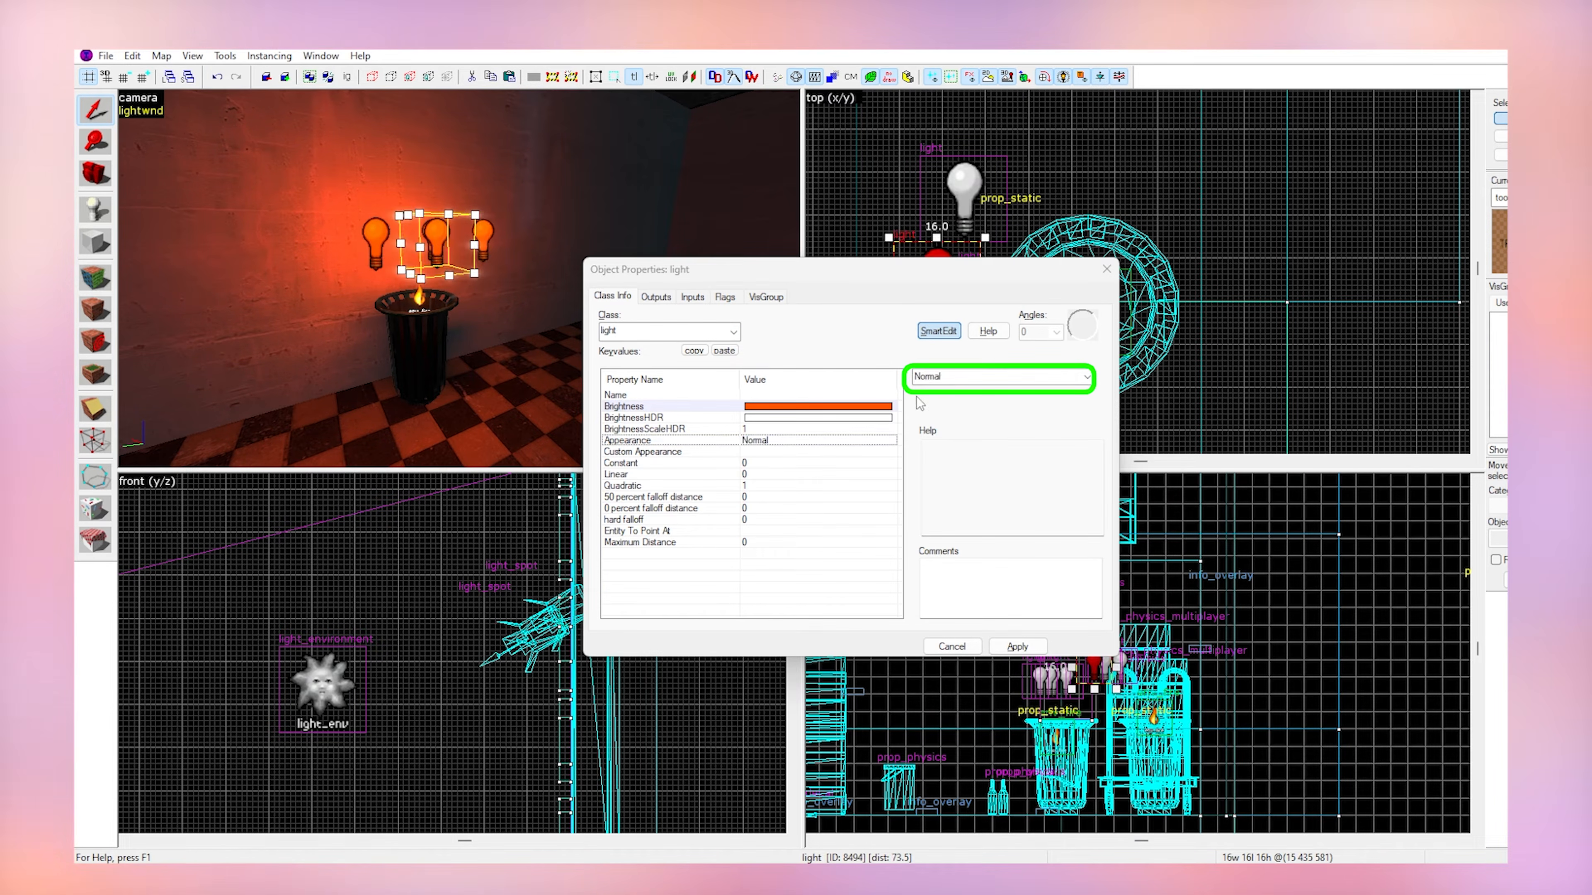
Give the other two light copies Brightness 255 84 0 3, with Appearance Candle B on one and Candle C on the other.
key("Return")
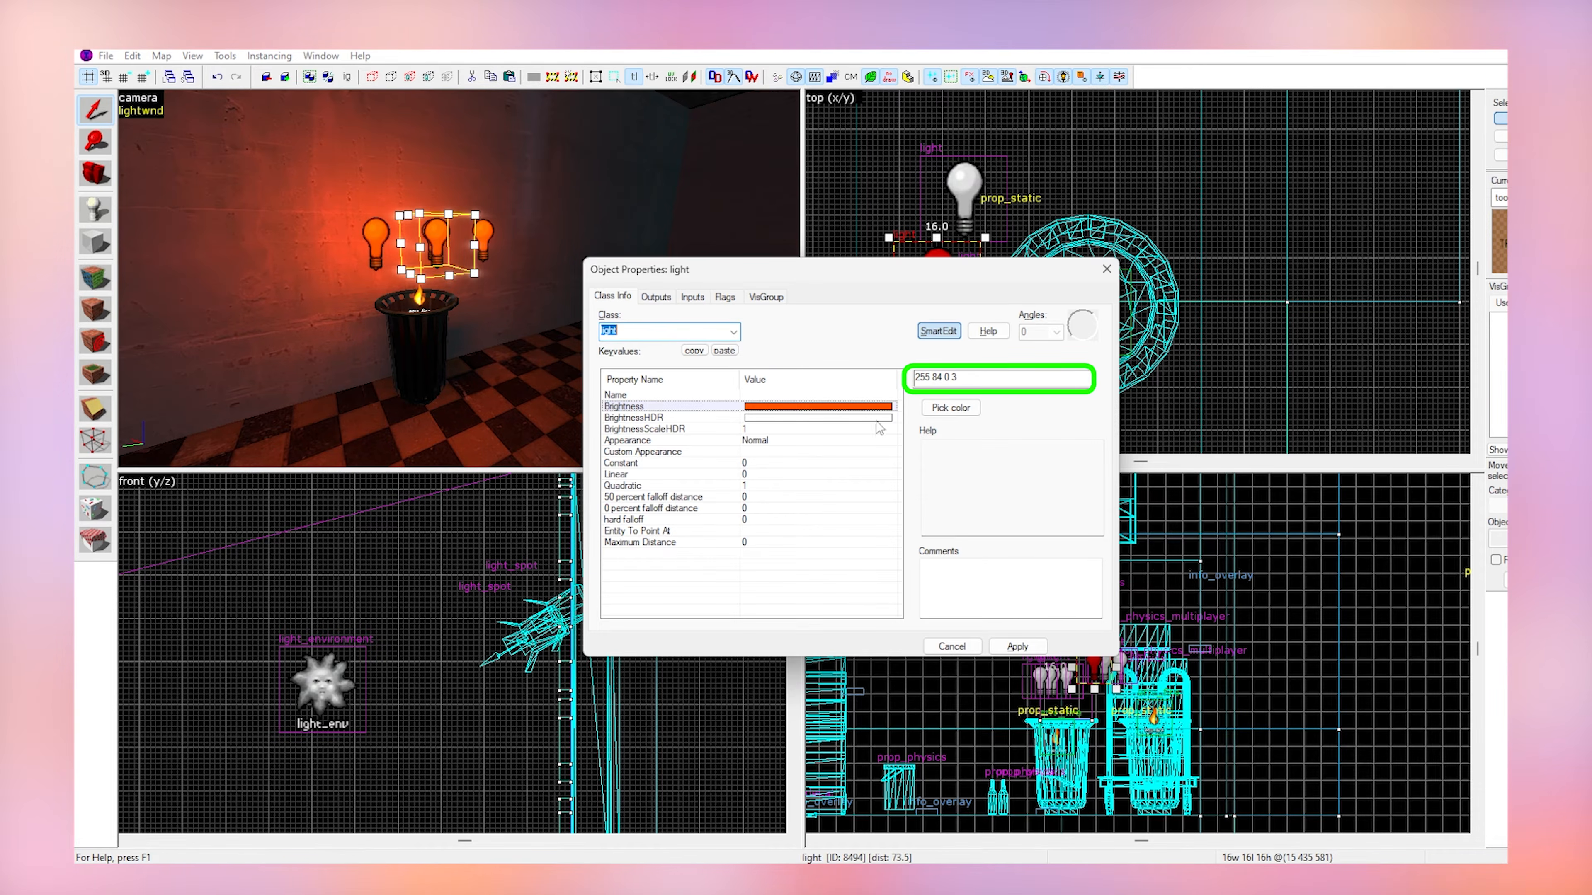
left_click(940, 476)
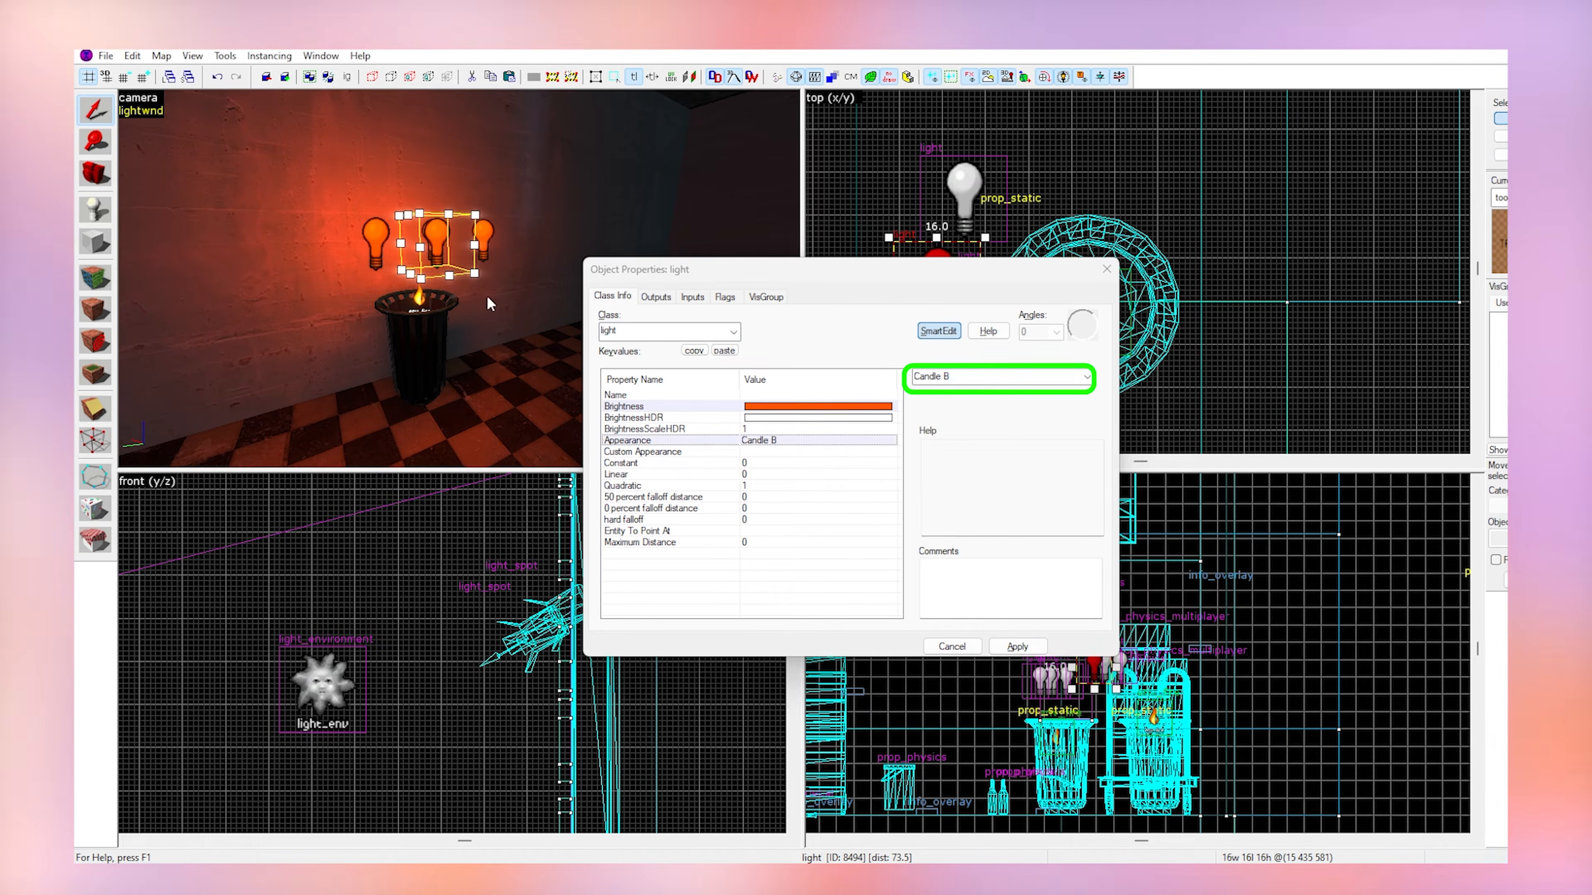
left_click(381, 266)
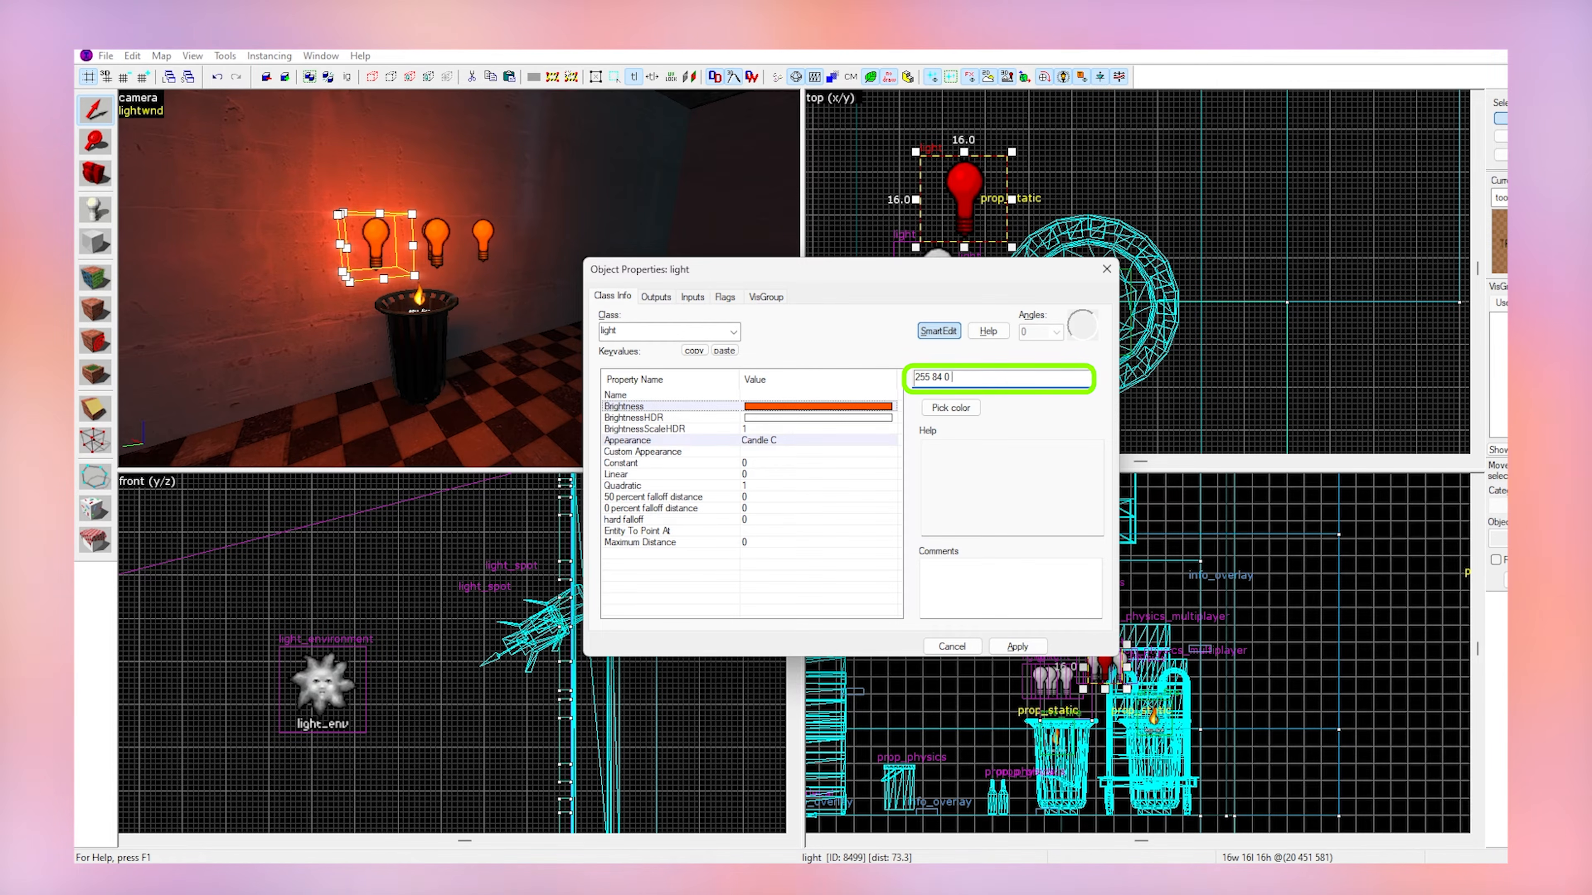
type("3")
key("Return")
Create a trigger-textured block about 26 by 31 units over the trash can, extended upwards to the ceiling.
left_click_drag(1022, 221, 1164, 387)
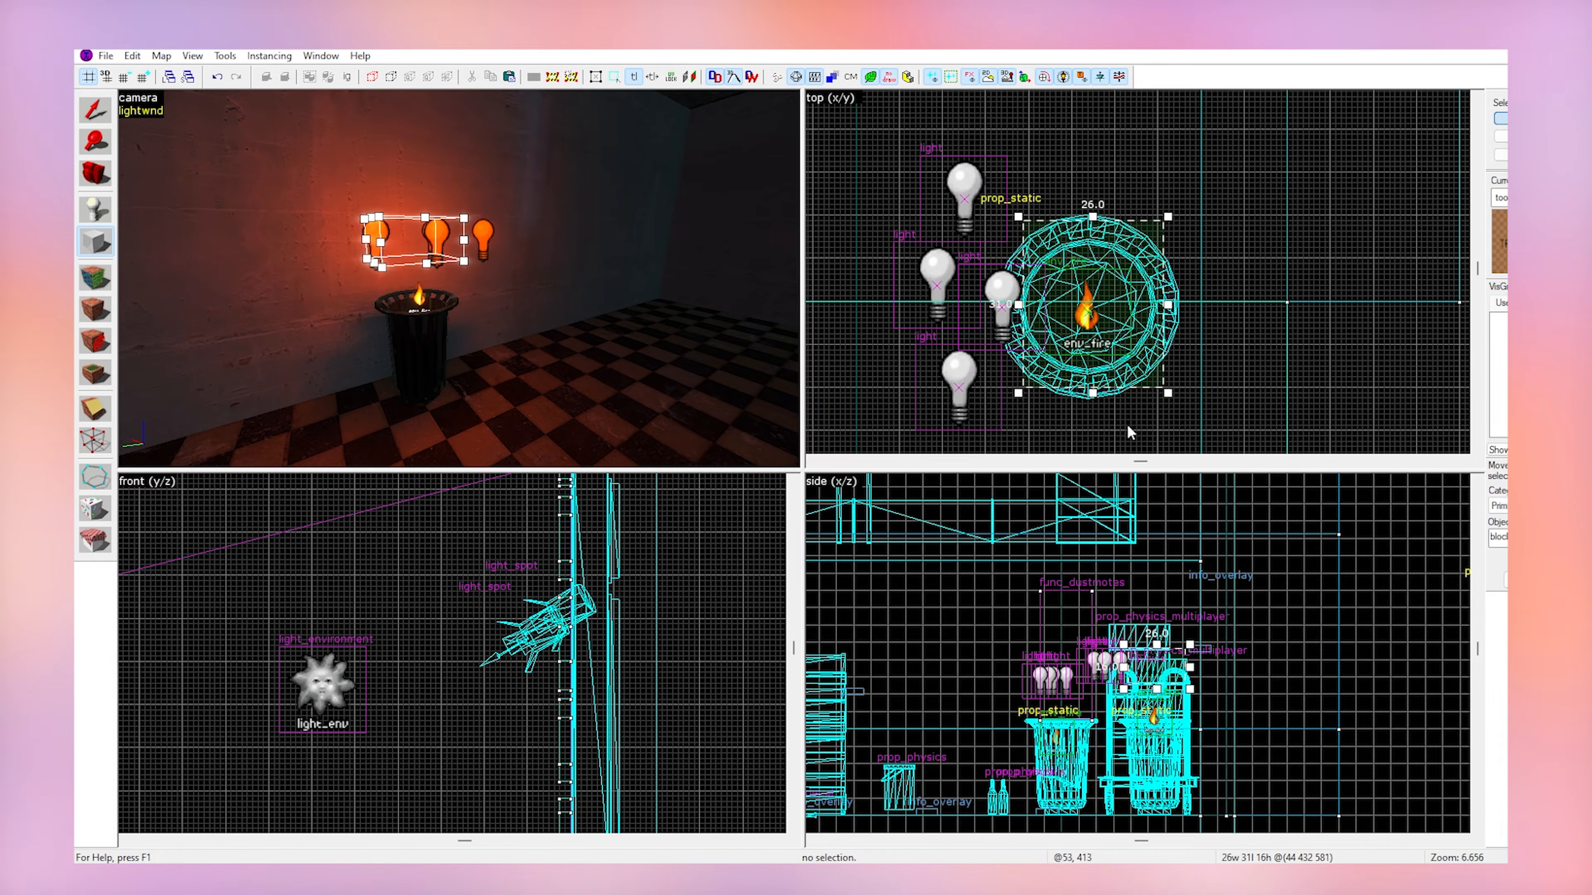
scroll(1106, 678, "down", 4)
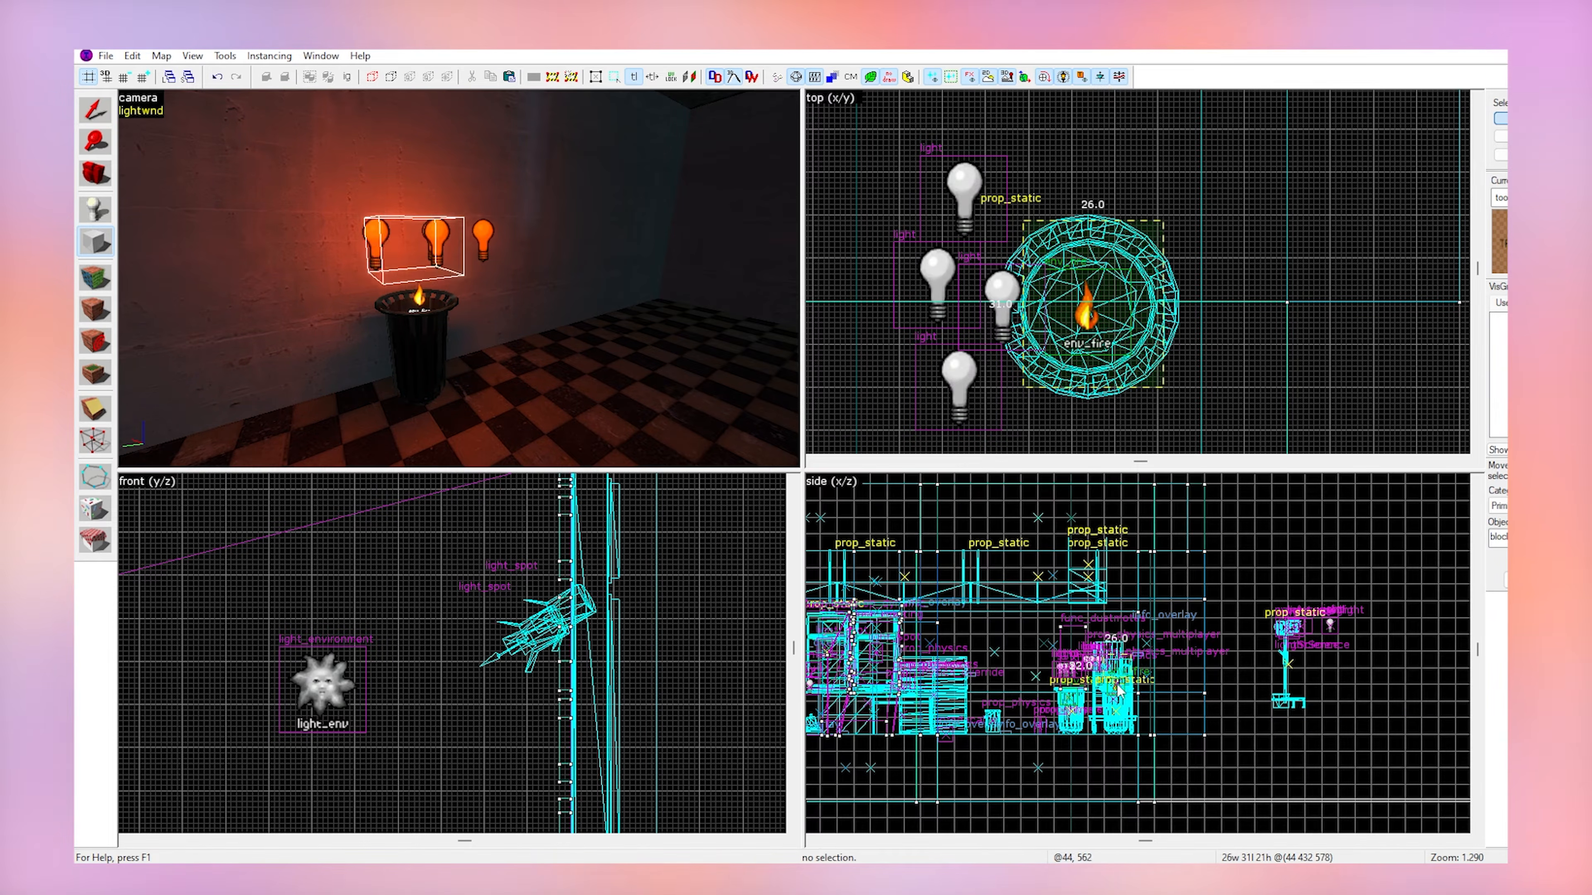
scroll(1118, 691, "down", 6)
left_click_drag(1118, 685, 1119, 648)
key("z")
key("z")
key("Return")
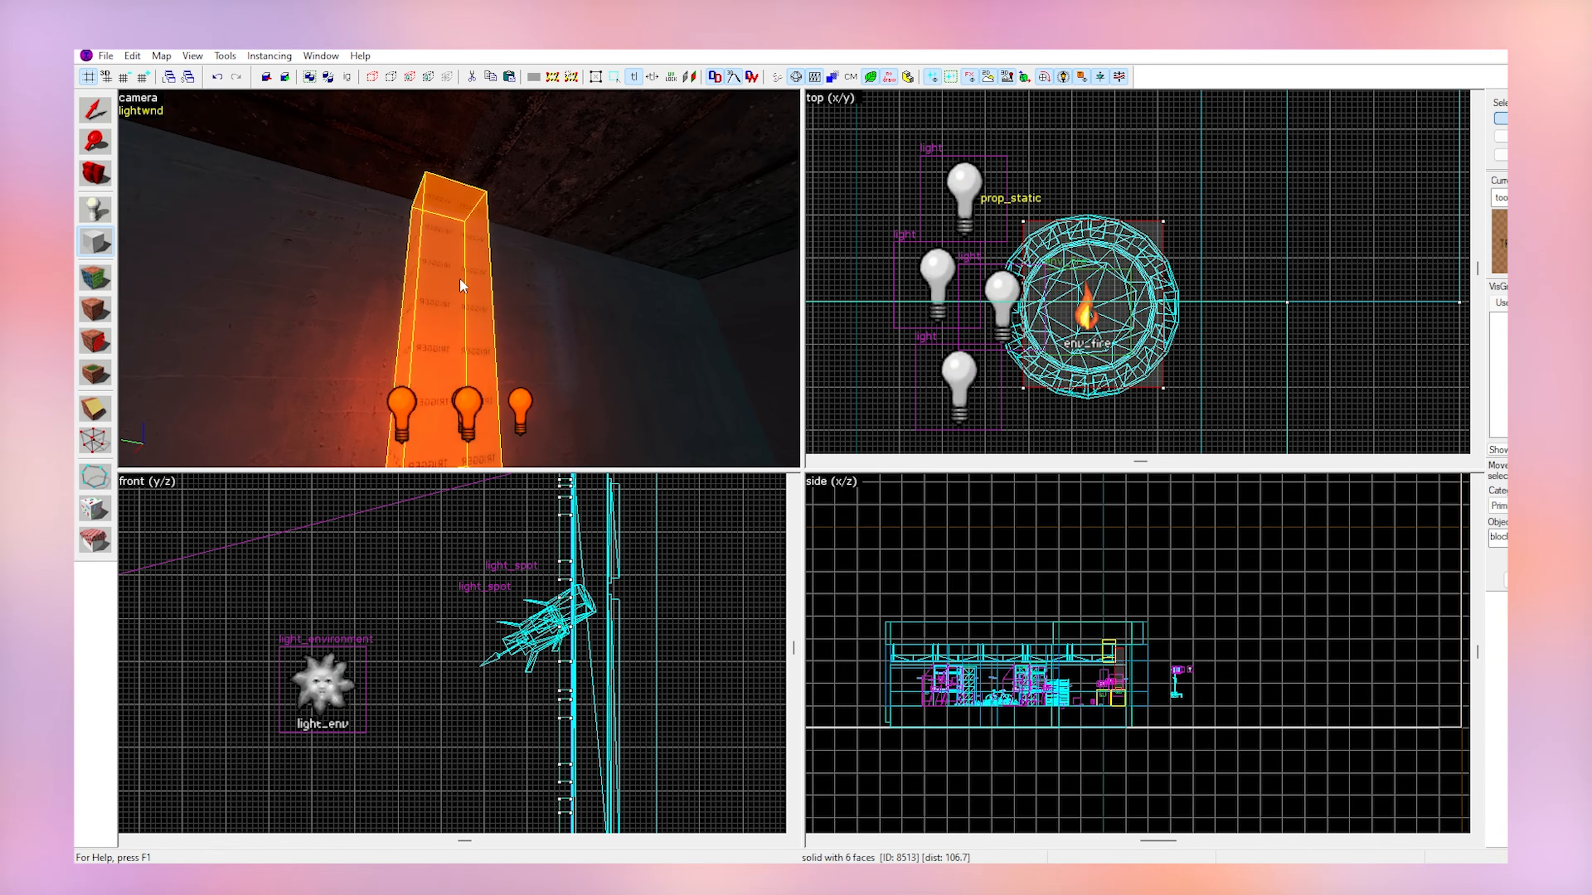
Turn the trigger block over the trash can into a func_dustmotes with pasted keyvalues: orange particles, 160 per second, maximum size 30, alpha 30.
key("ctrl+t")
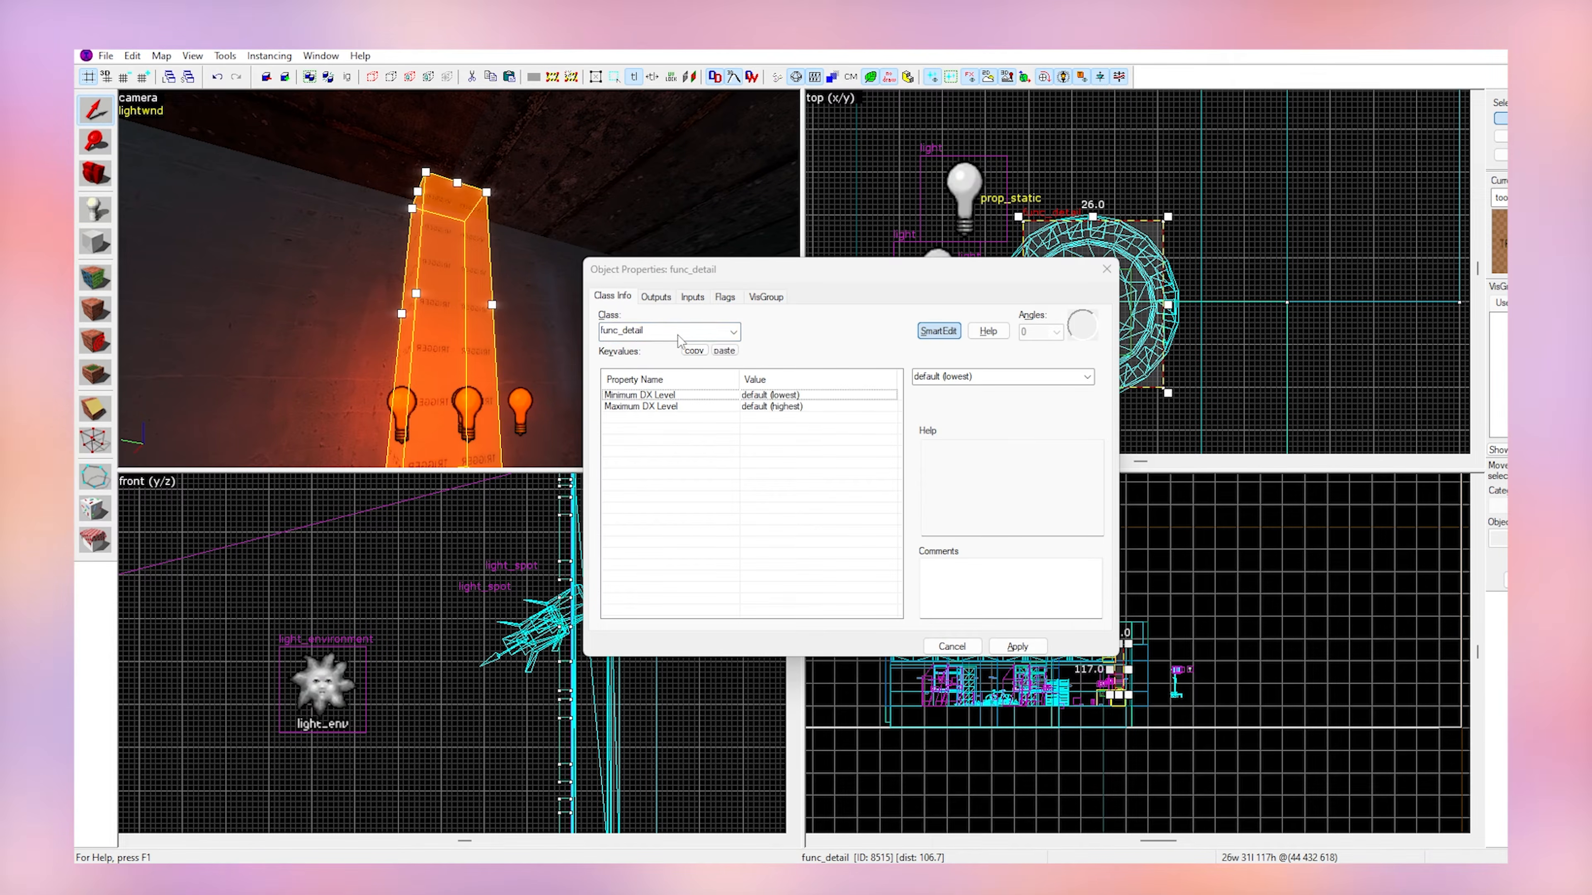
key("Down")
key("Down")
key("Return")
left_click(725, 350)
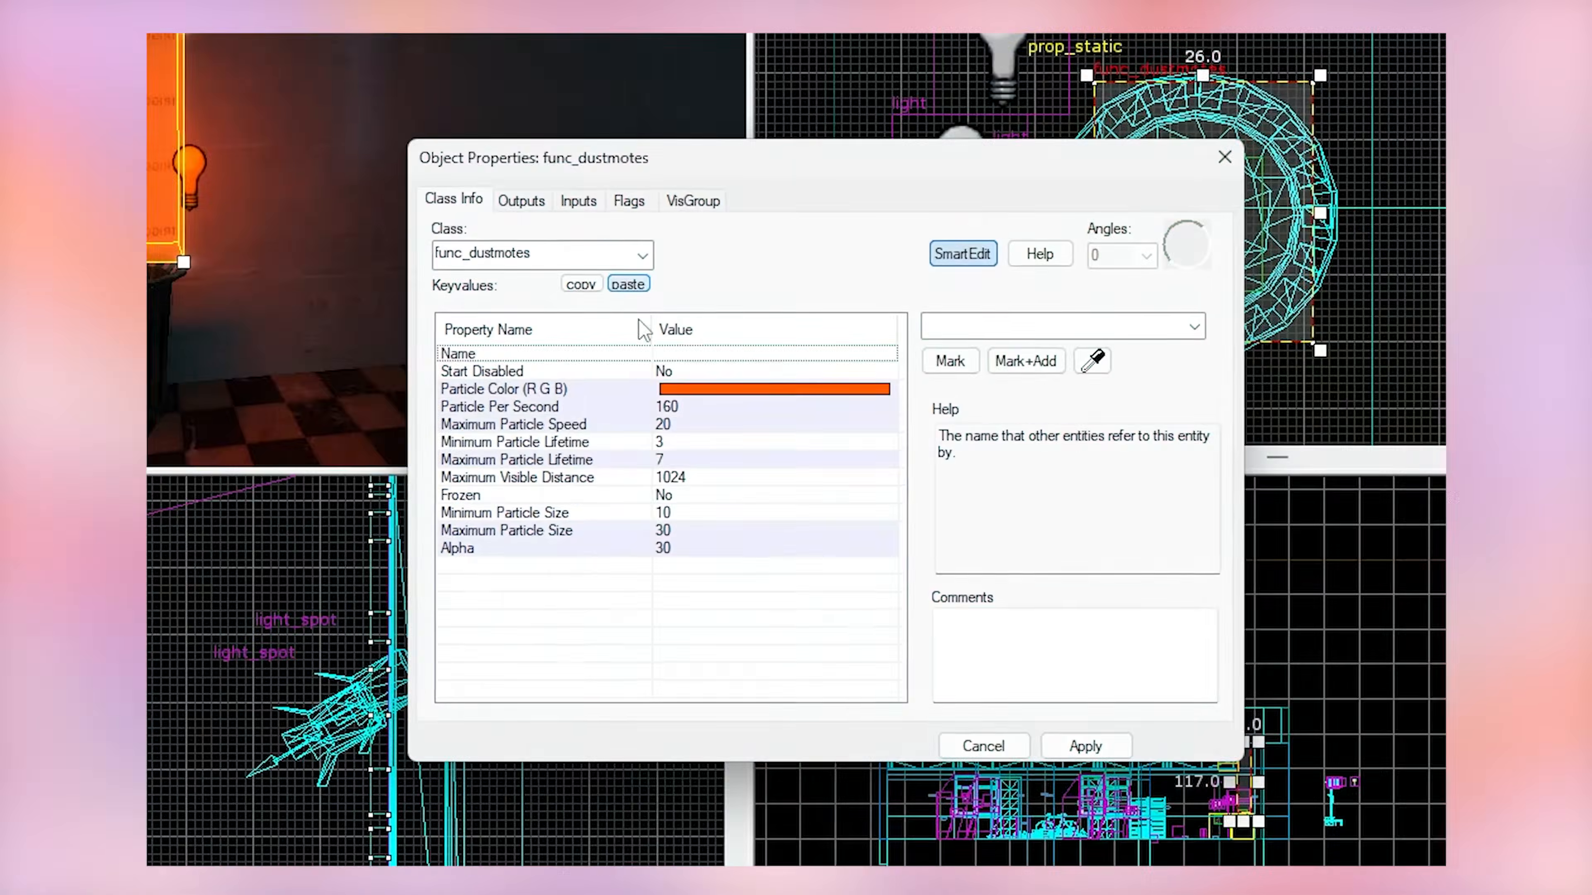
left_click(1034, 643)
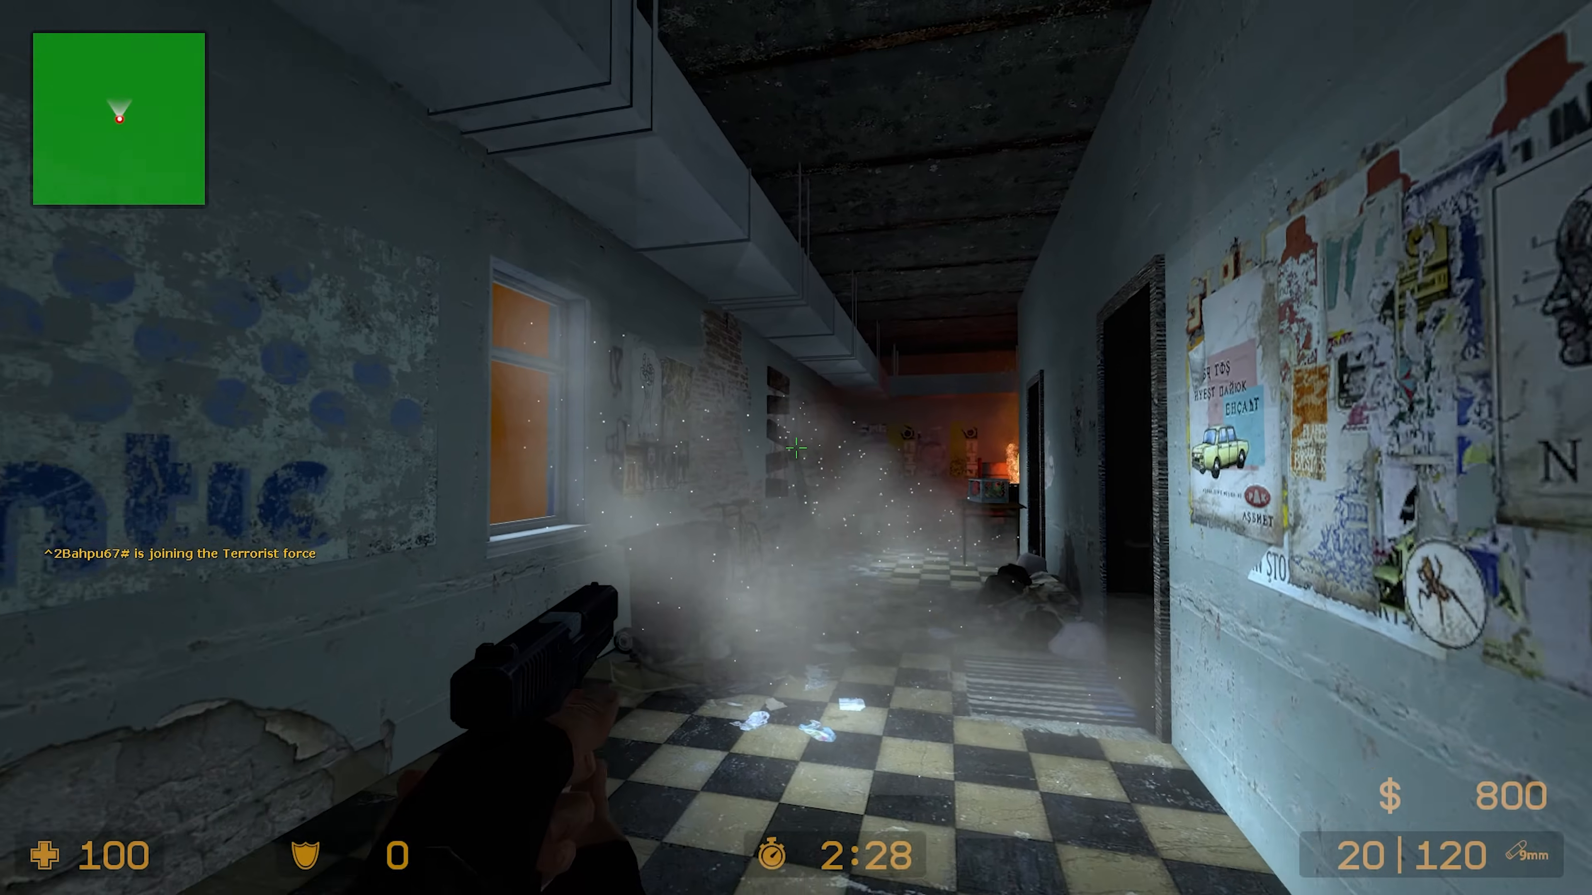
Run the map in the game and walk down the corridor to inspect the dust, window light and trash can fire.
key("d")
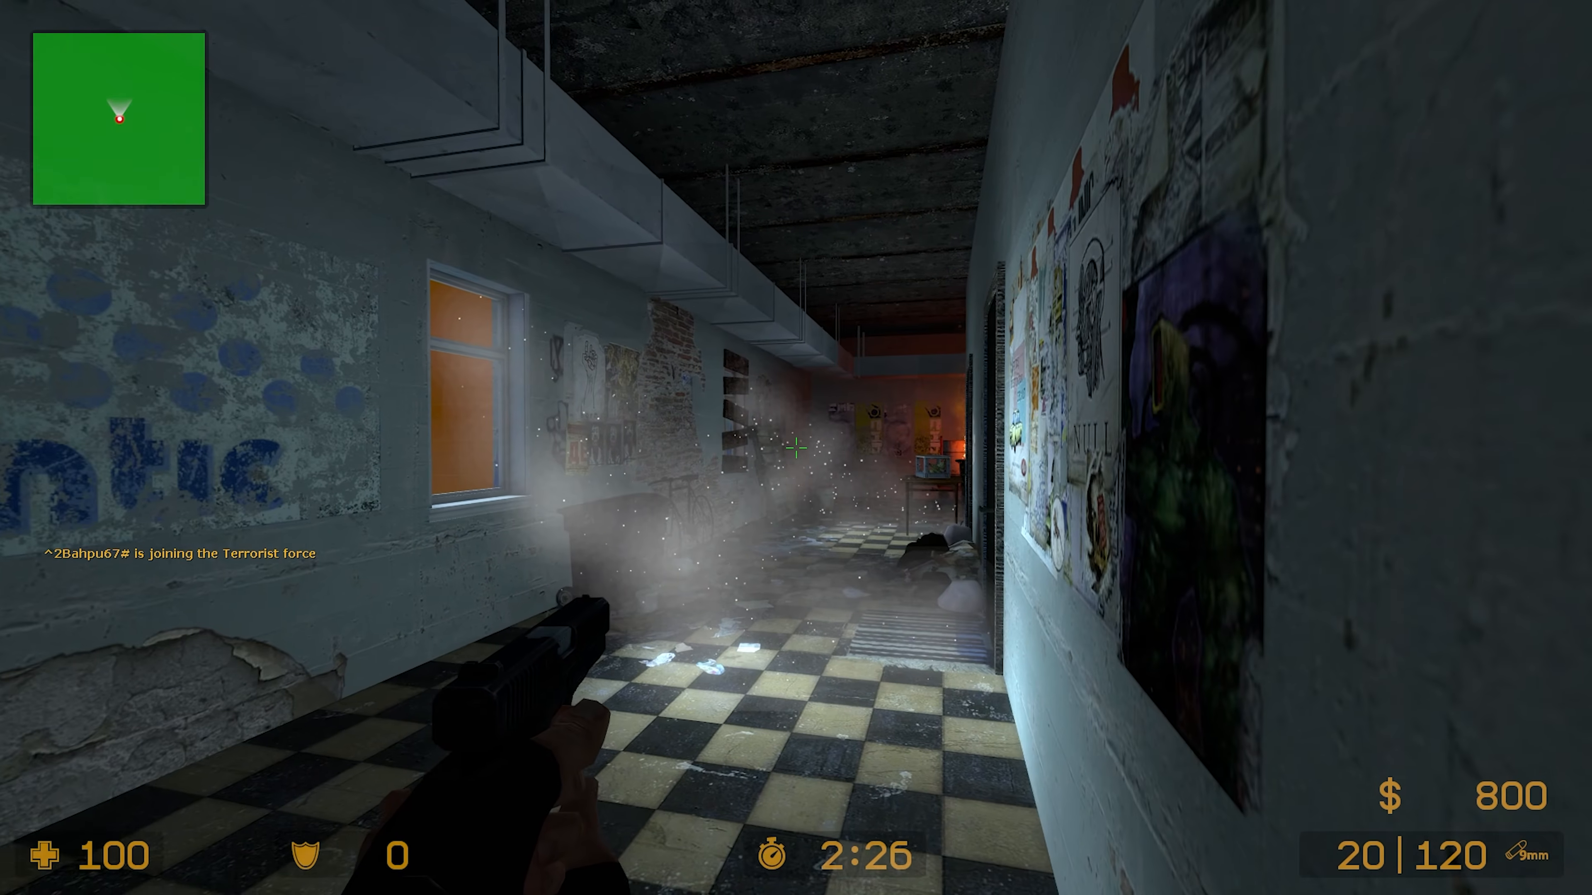
key("a")
key("w")
key("w")
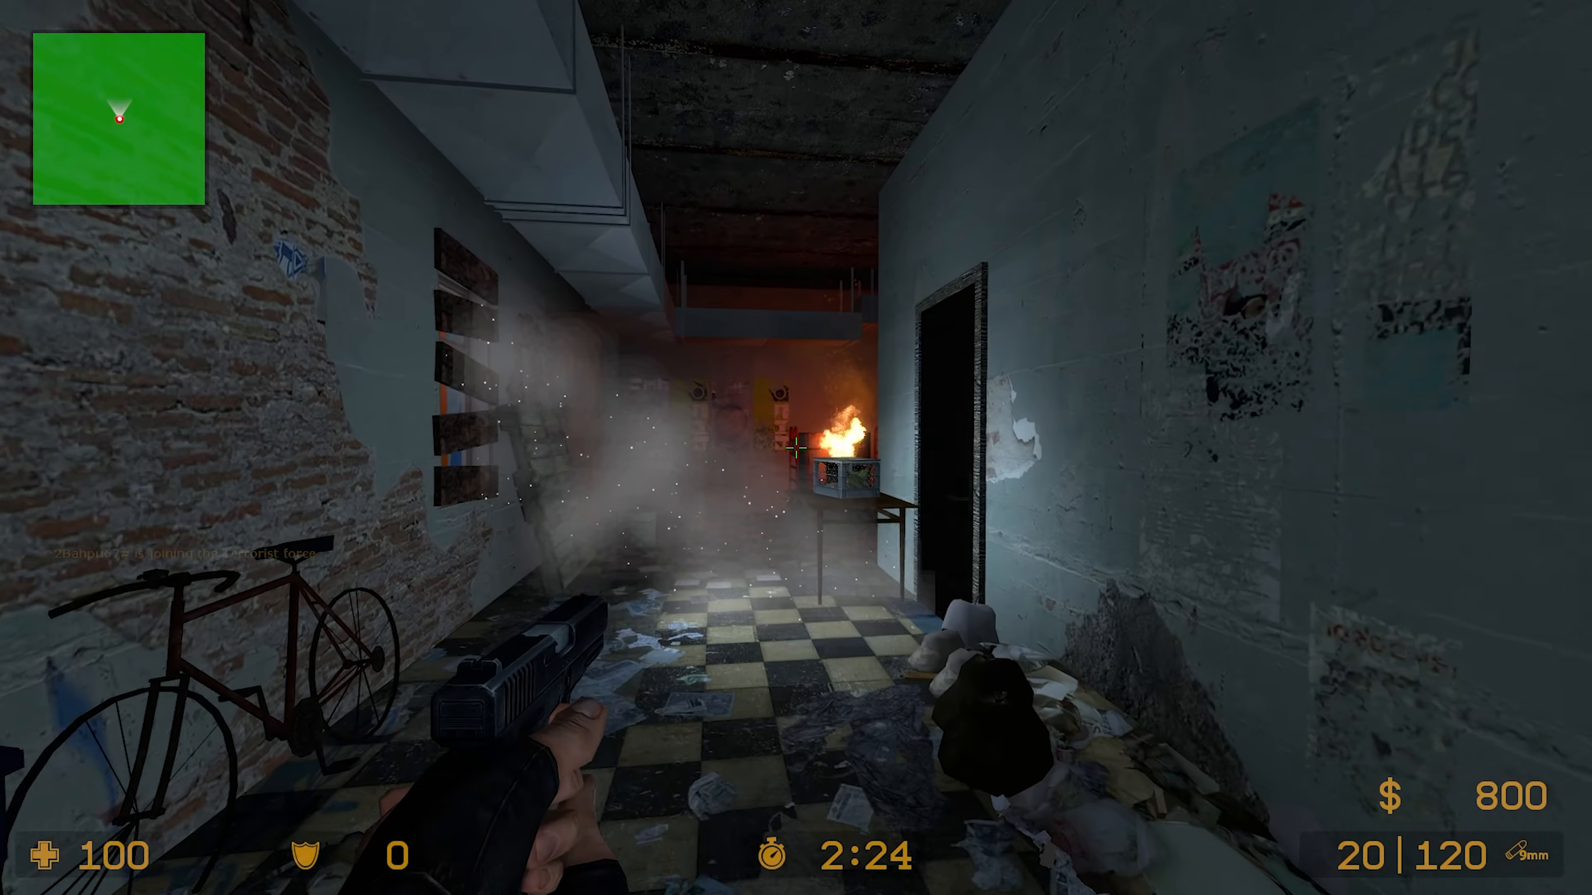
key("w")
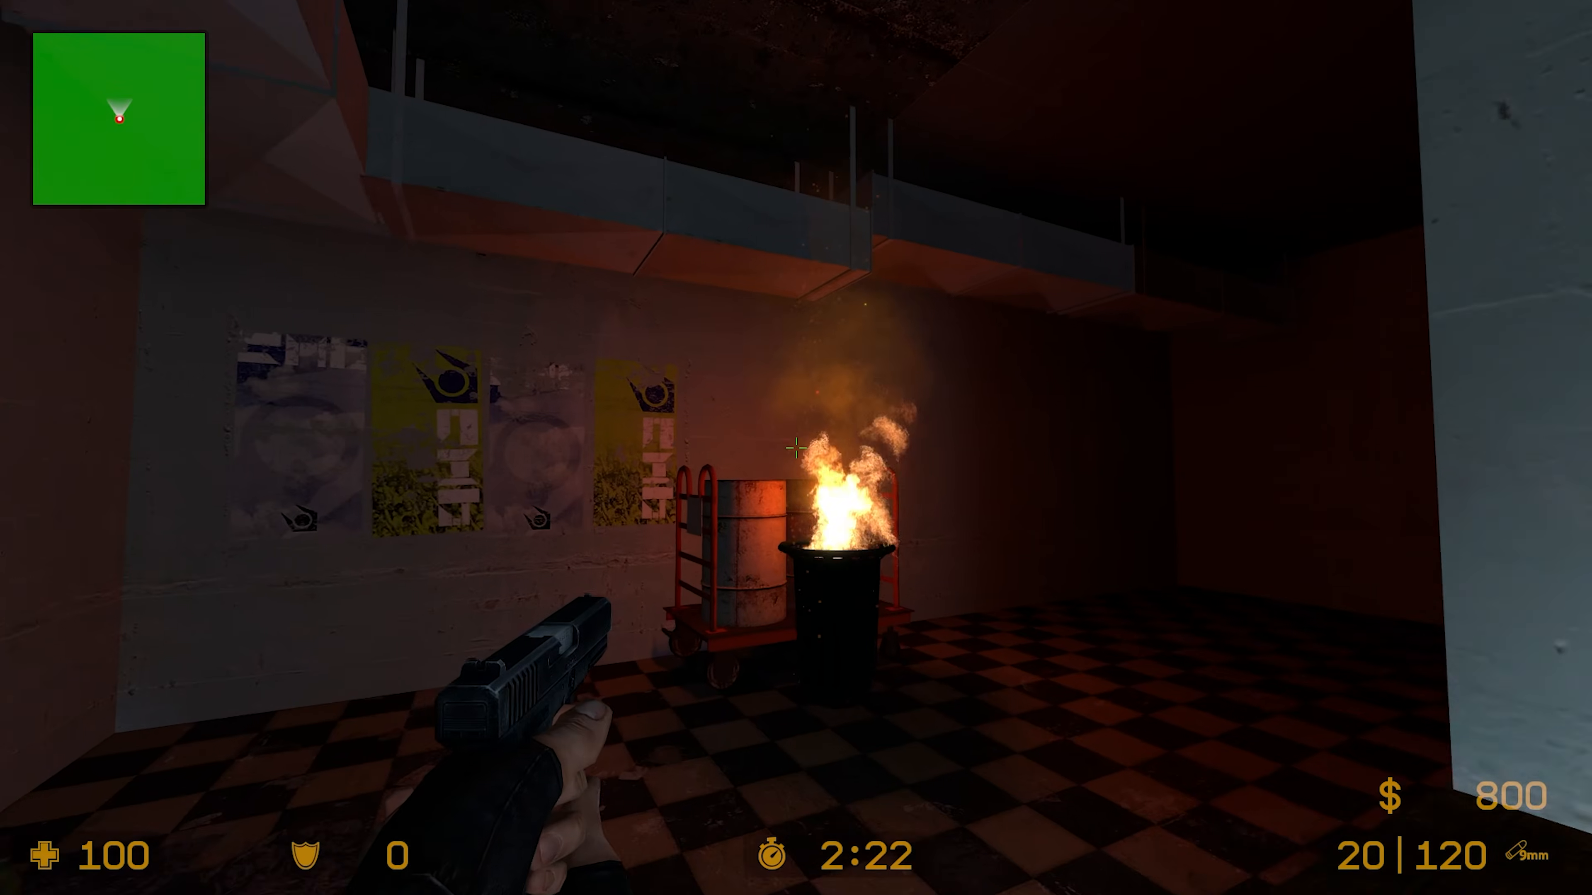
key("s")
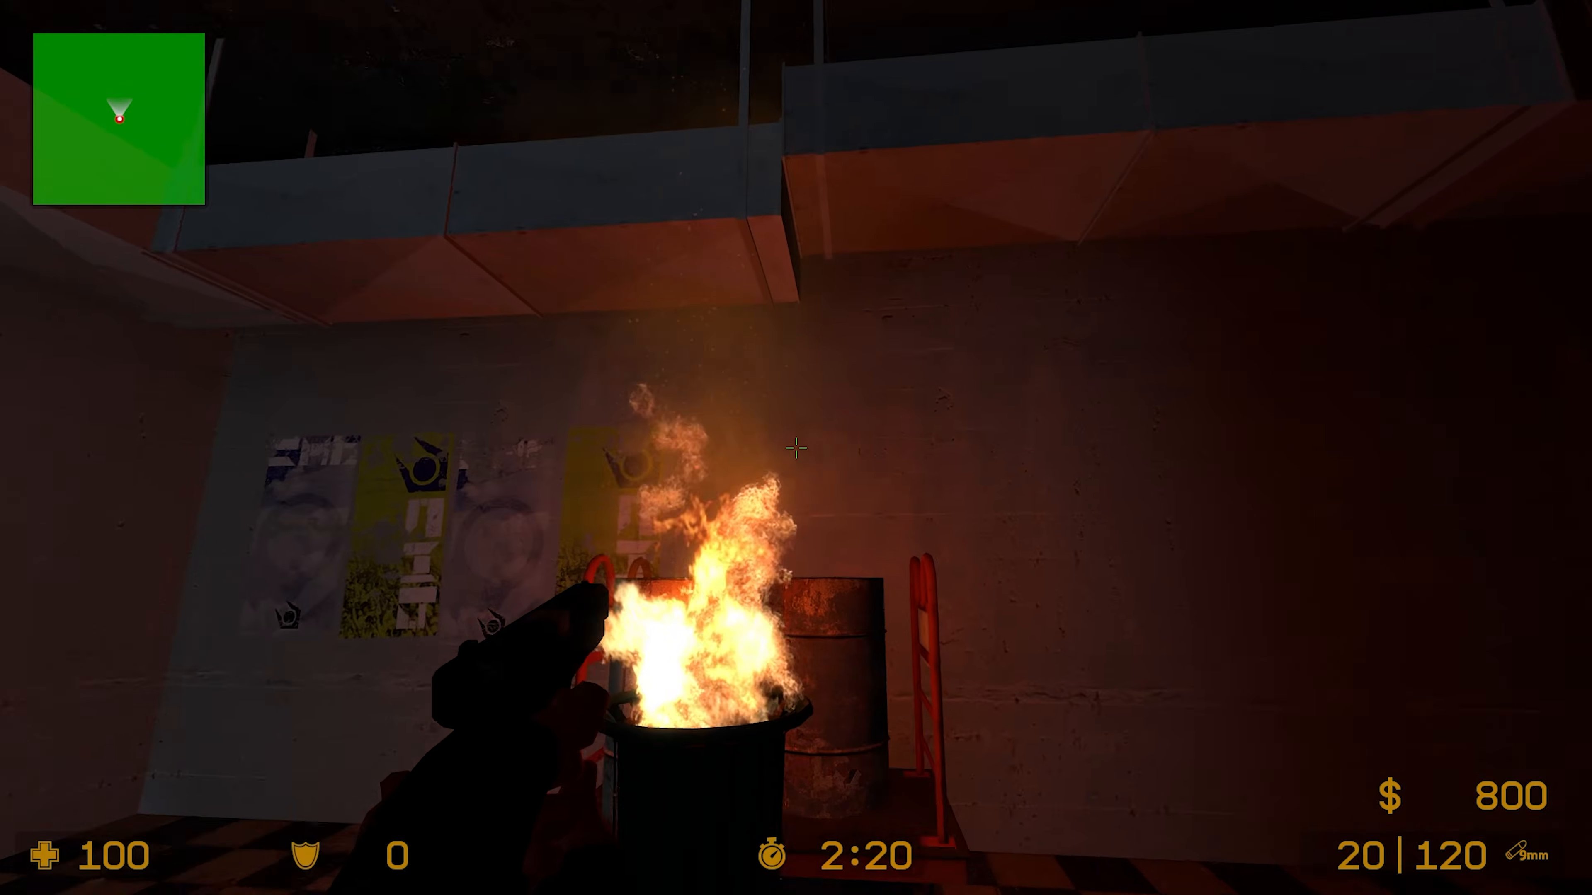
key("s")
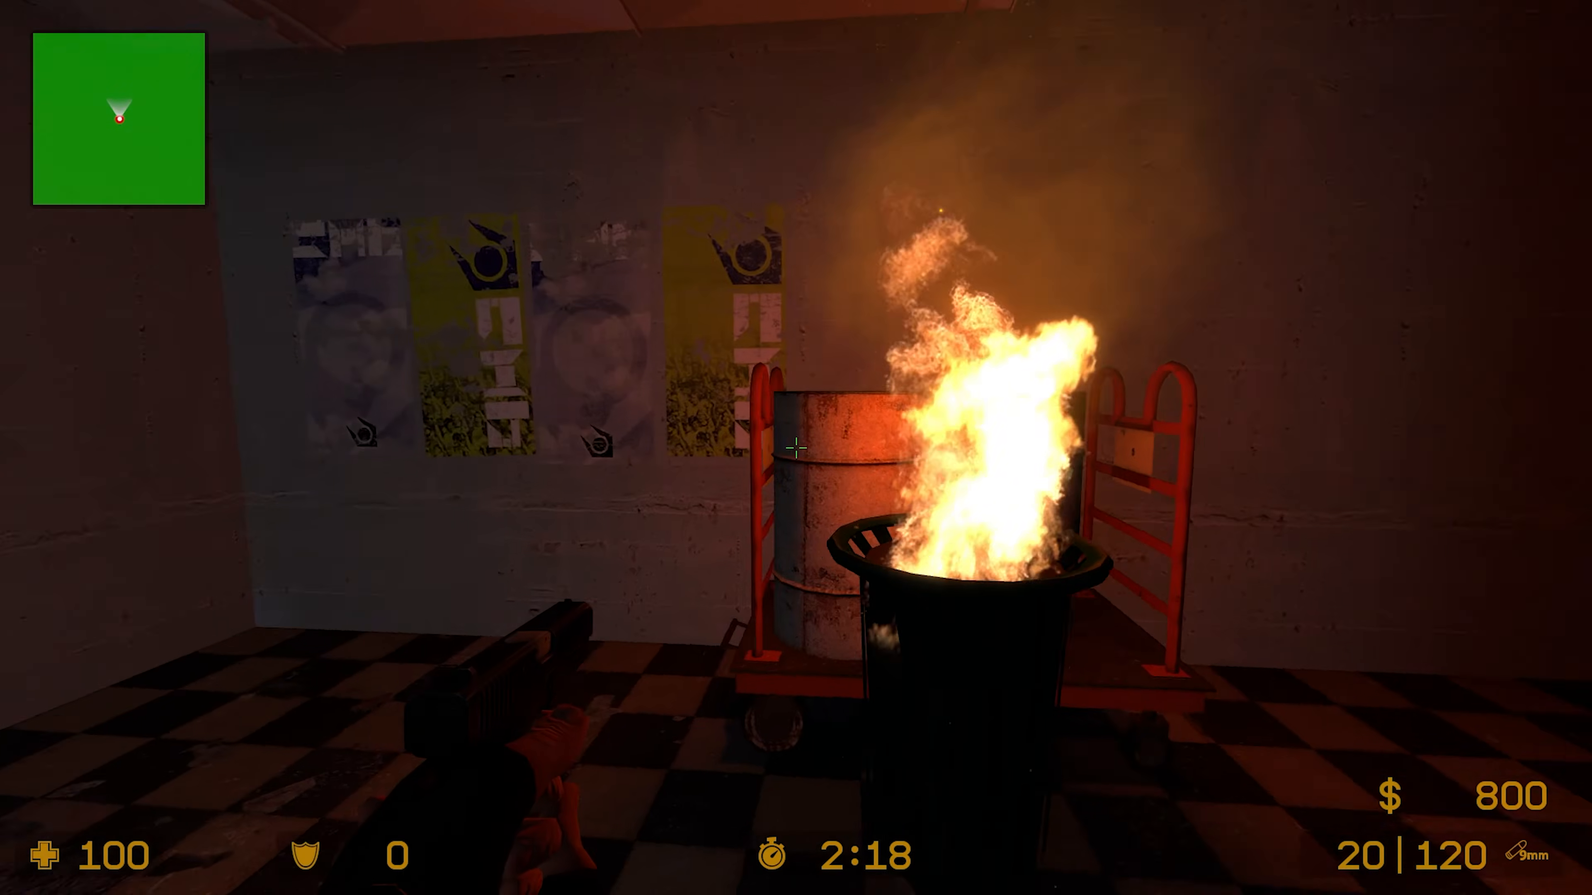
key("s")
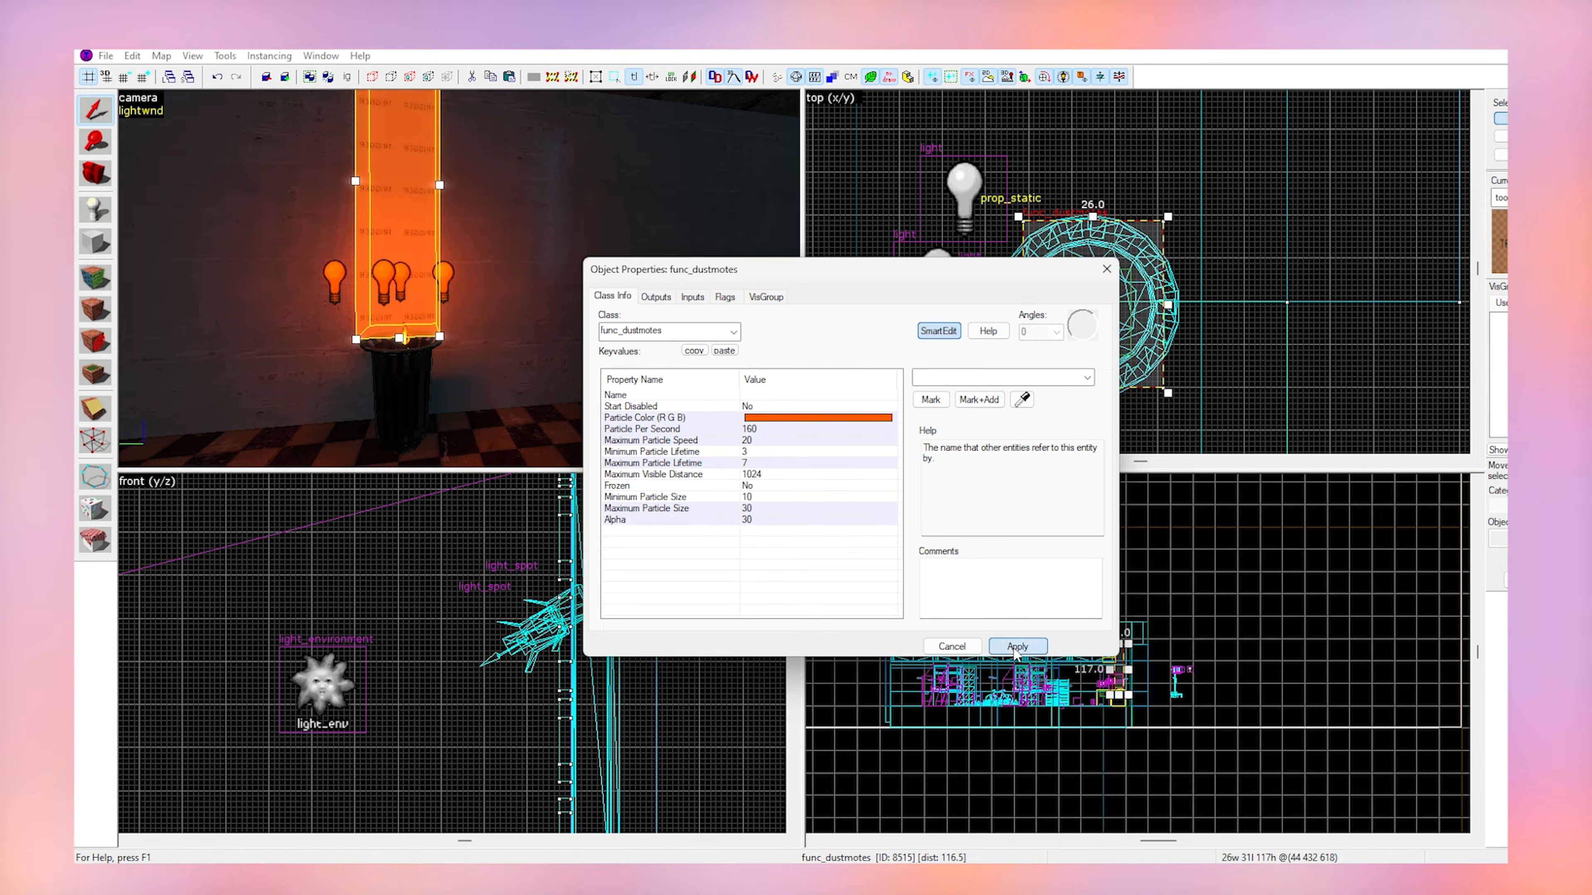
Back in the Hammer editor, close the dustmotes properties and place a new entity of class prop_door_rotating on the corridor floor.
left_click(971, 650)
key("Escape")
key("z")
key("s")
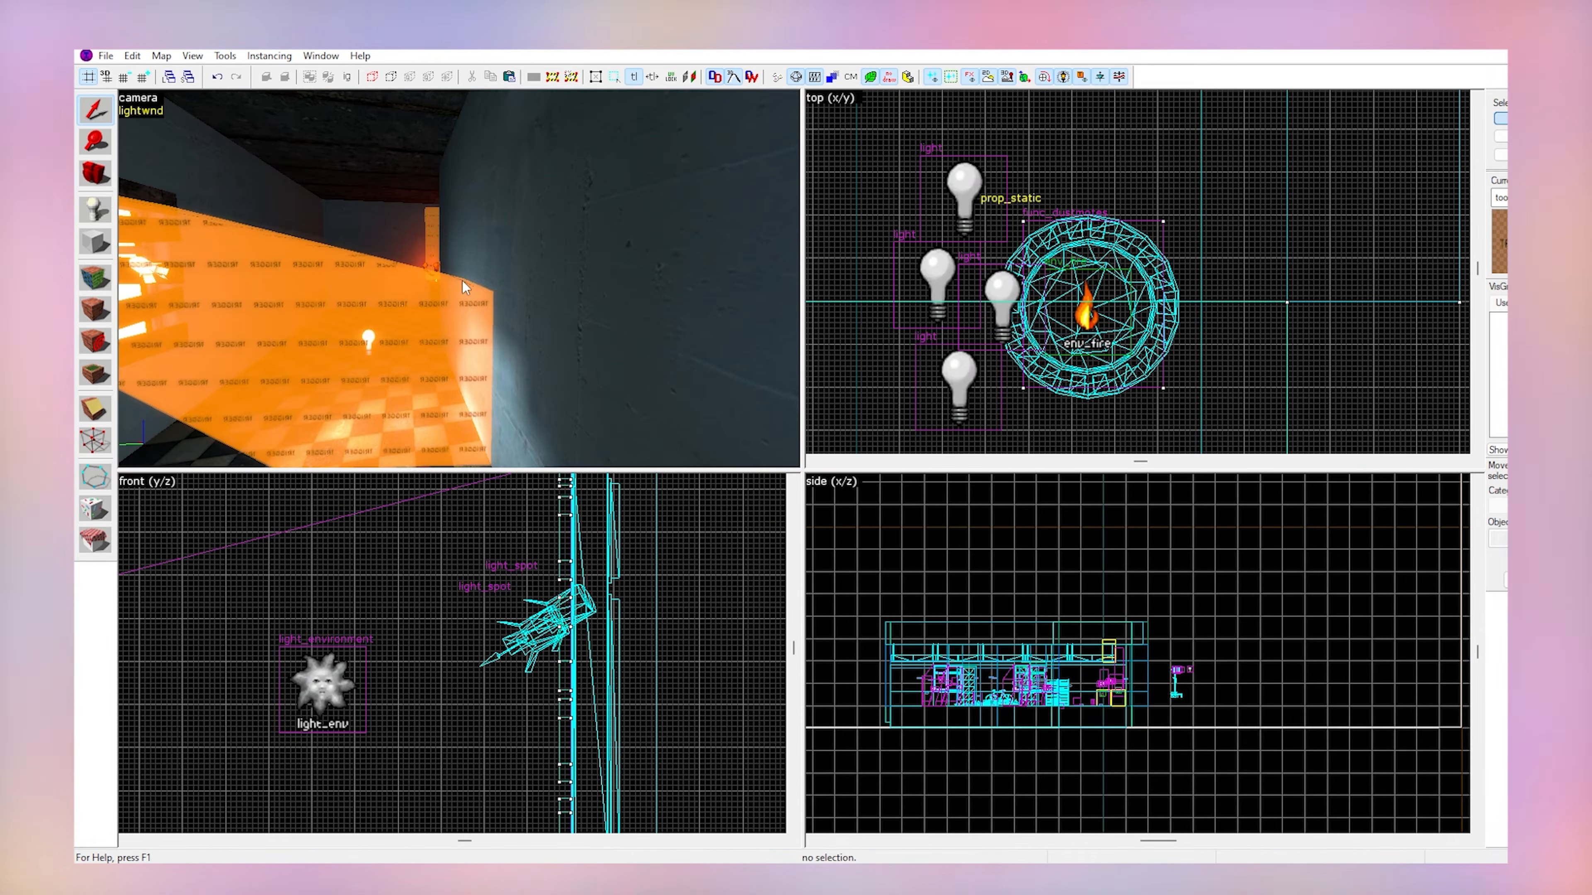
key("z")
key("shift+e")
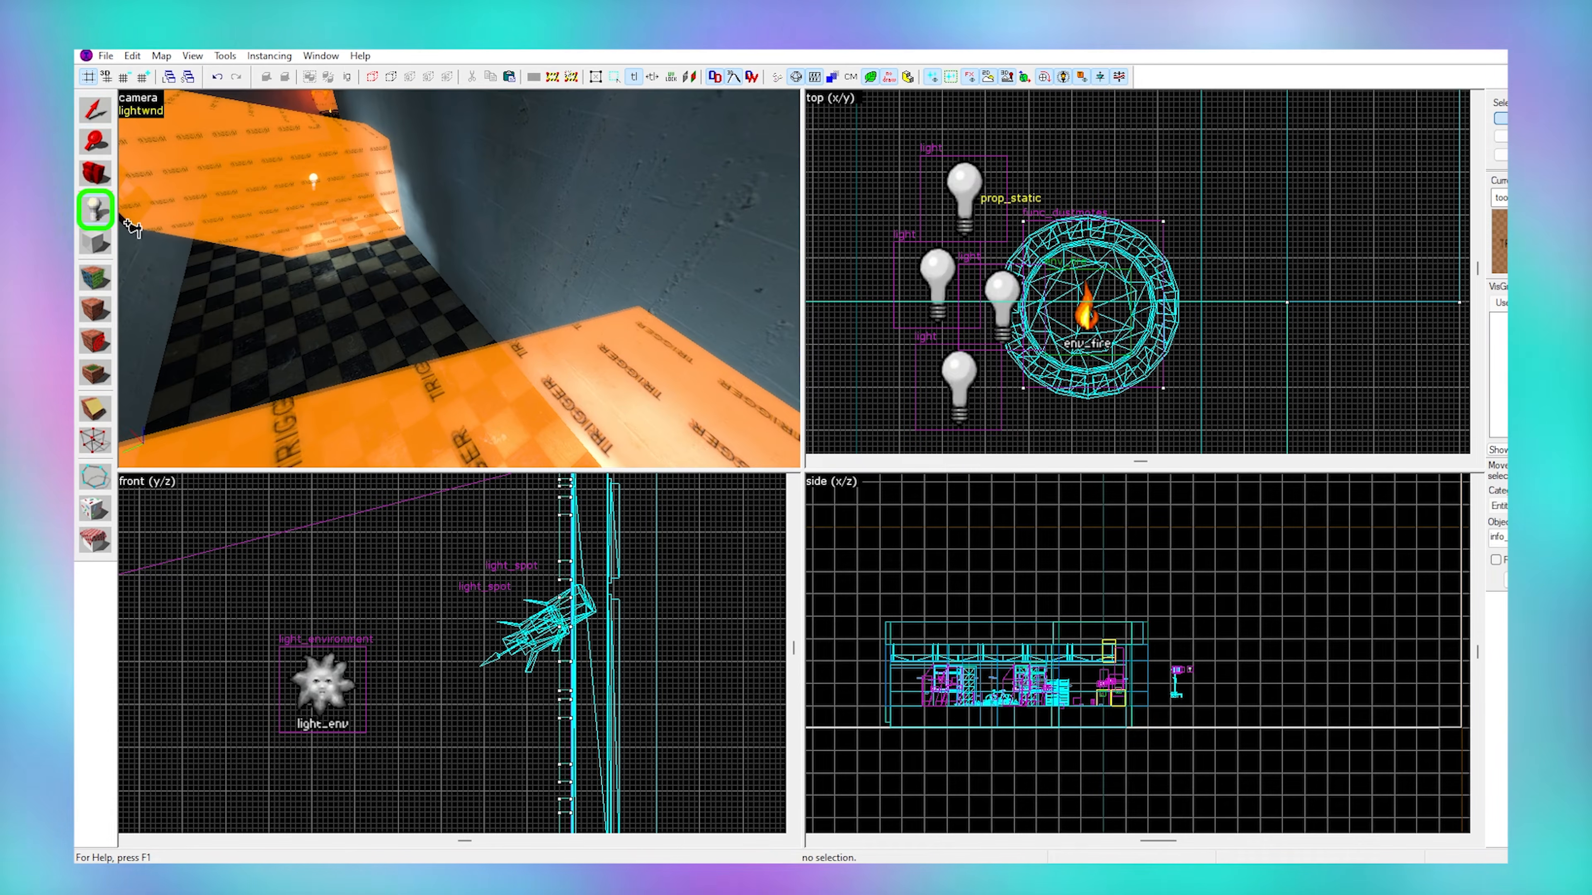
left_click(392, 330)
key("alt+Return")
type("prop_d")
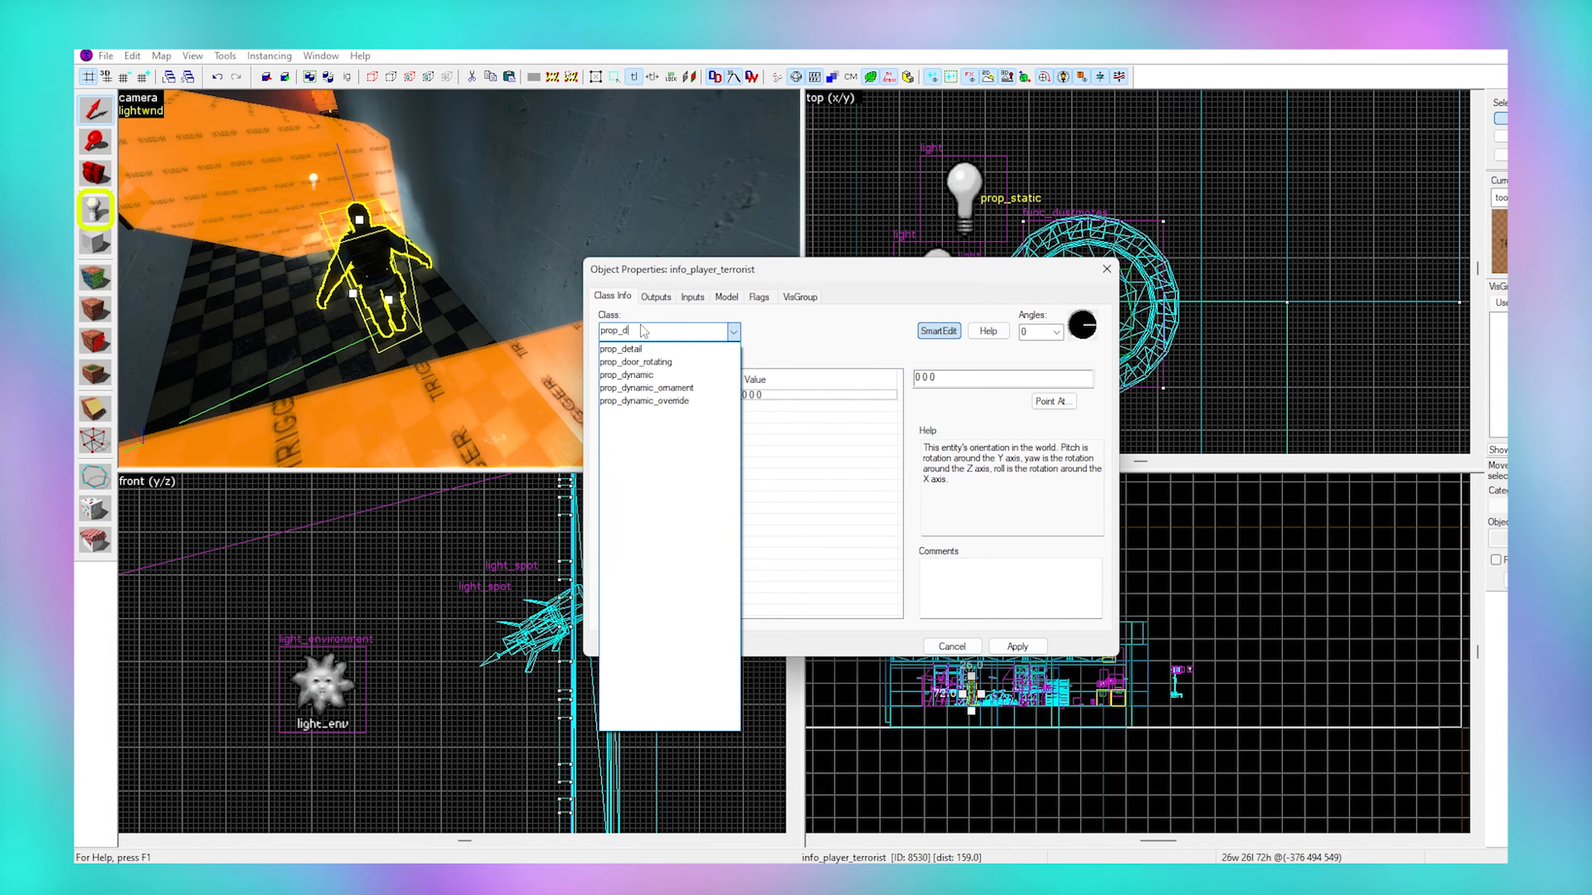
type("oor")
left_click(636, 349)
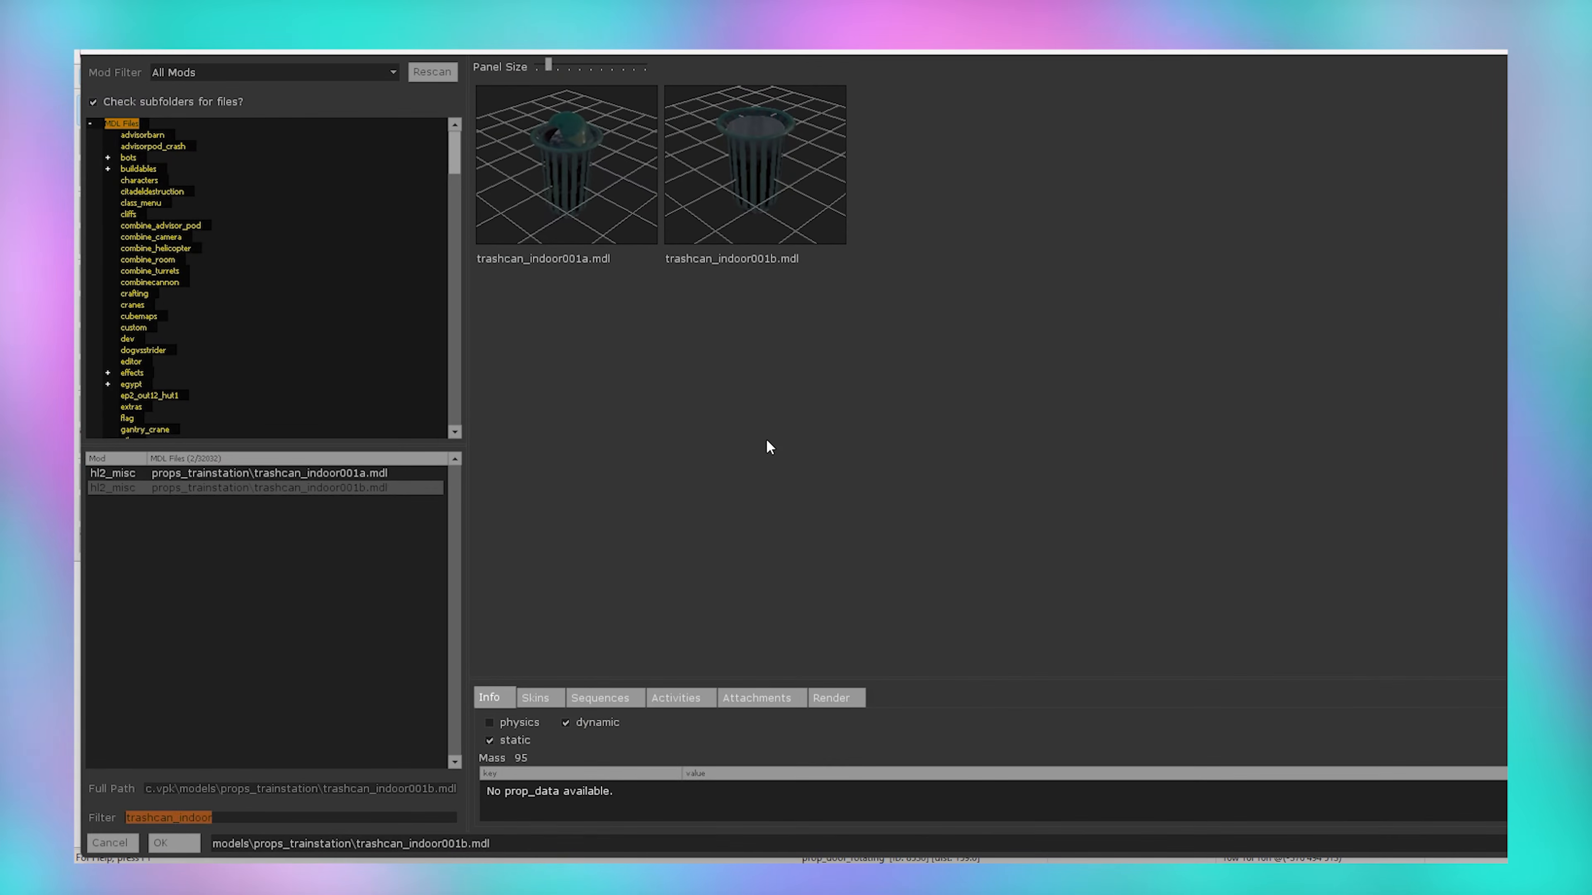
Filter the models by door01, assign props_c17 door01_left.mdl to the rotating door and position it against the corridor wall.
type("1")
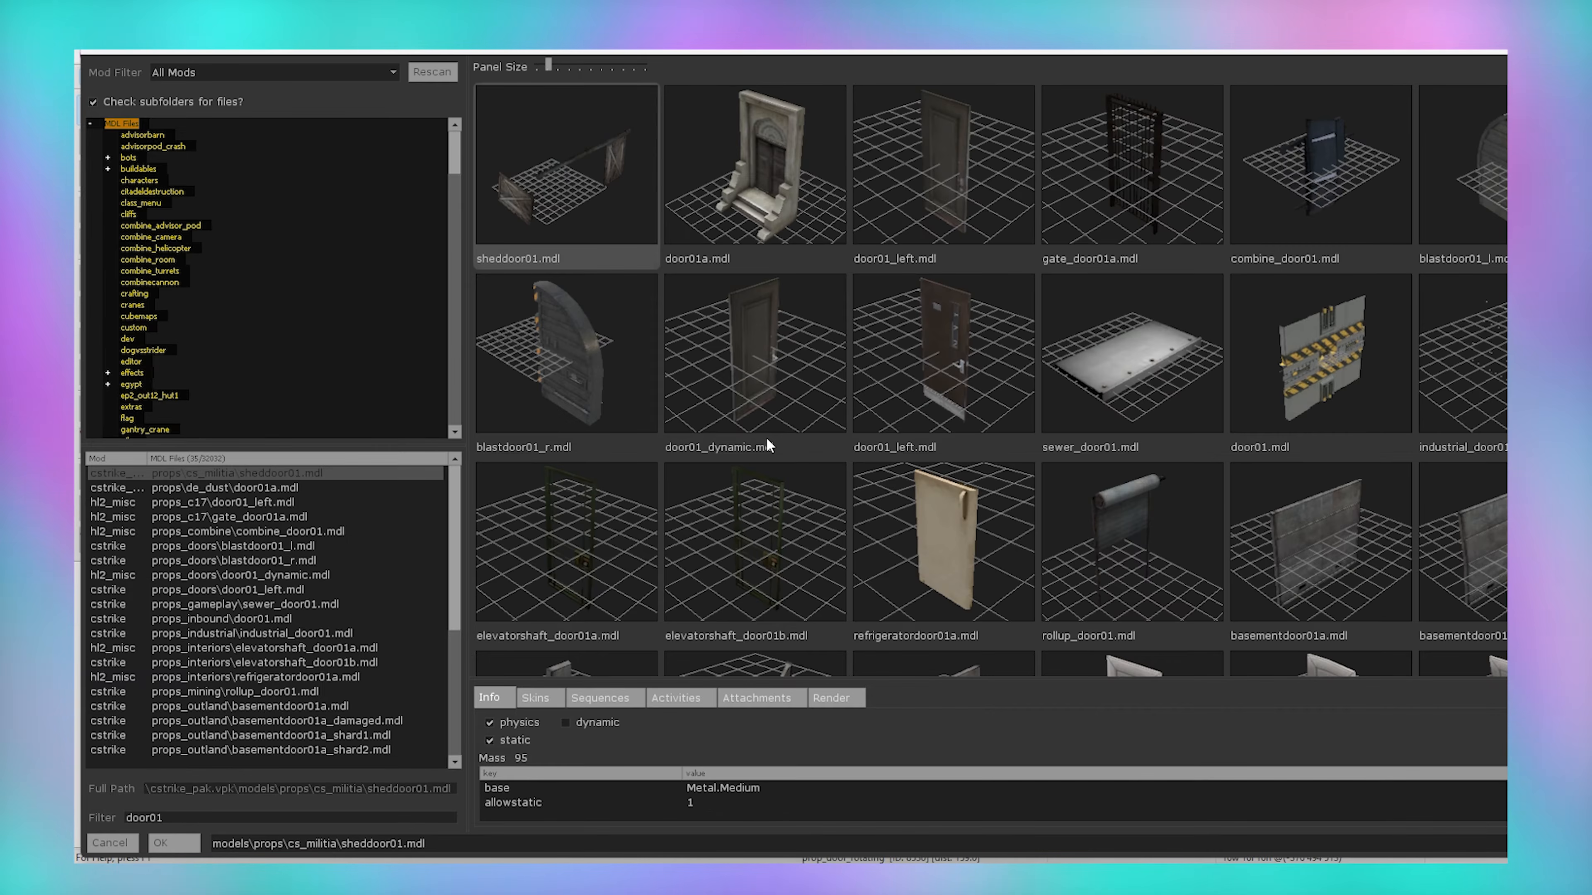
double_click(943, 188)
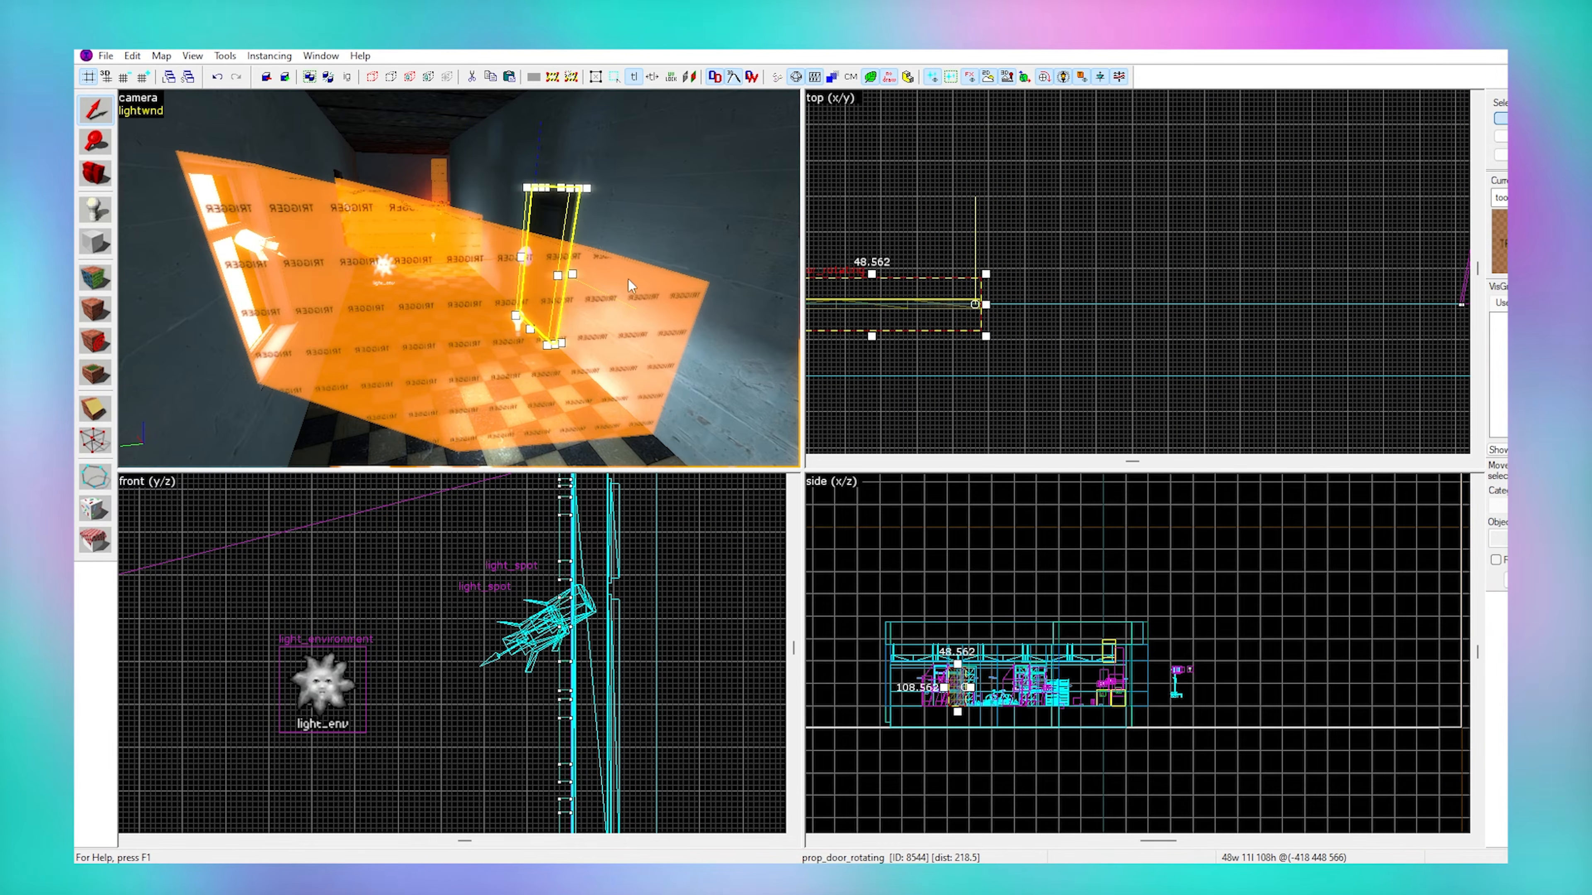
key("z")
left_click(917, 210)
key("z")
key("z")
left_click(465, 287)
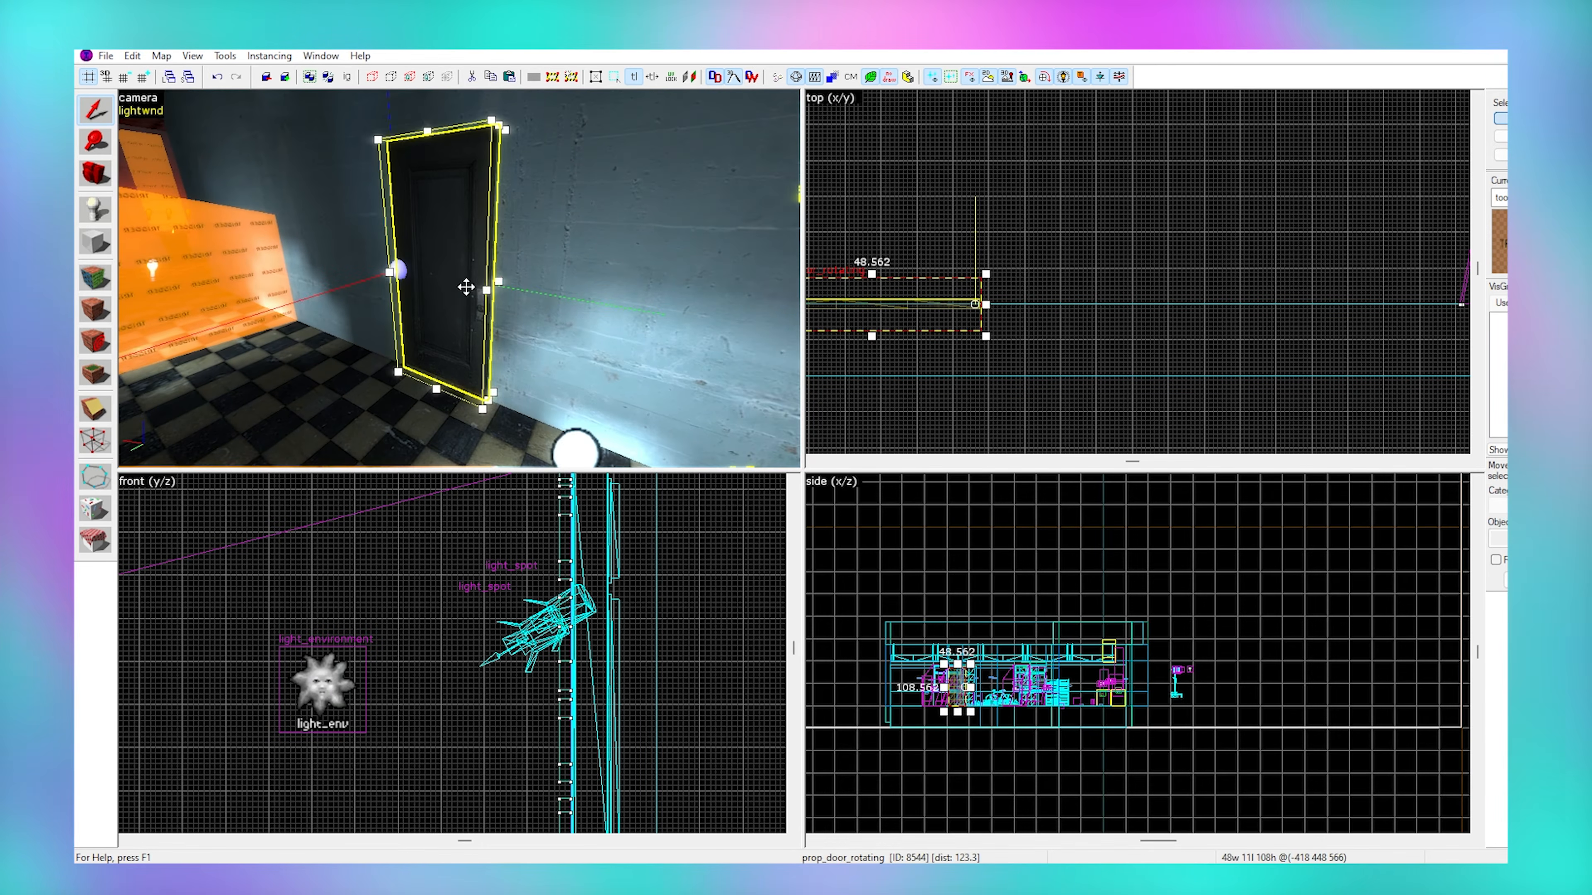
Move the three-piece 56 by 112 unit door frame onto the wall so it surrounds the rotating door, and clear the selection.
key("z")
key("a")
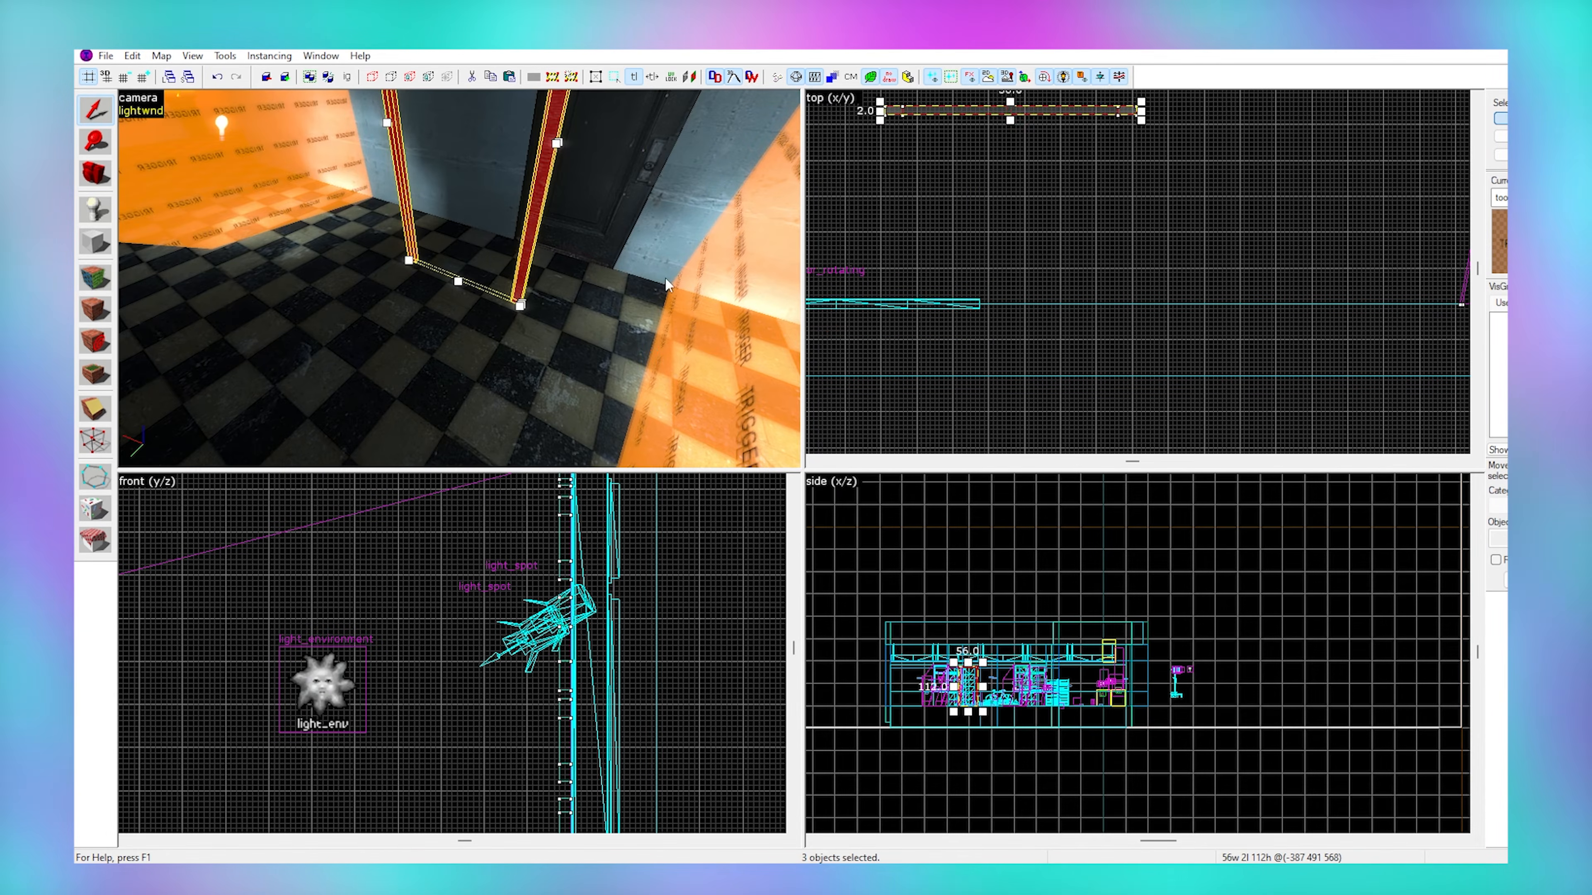
scroll(1009, 251, "down", 7)
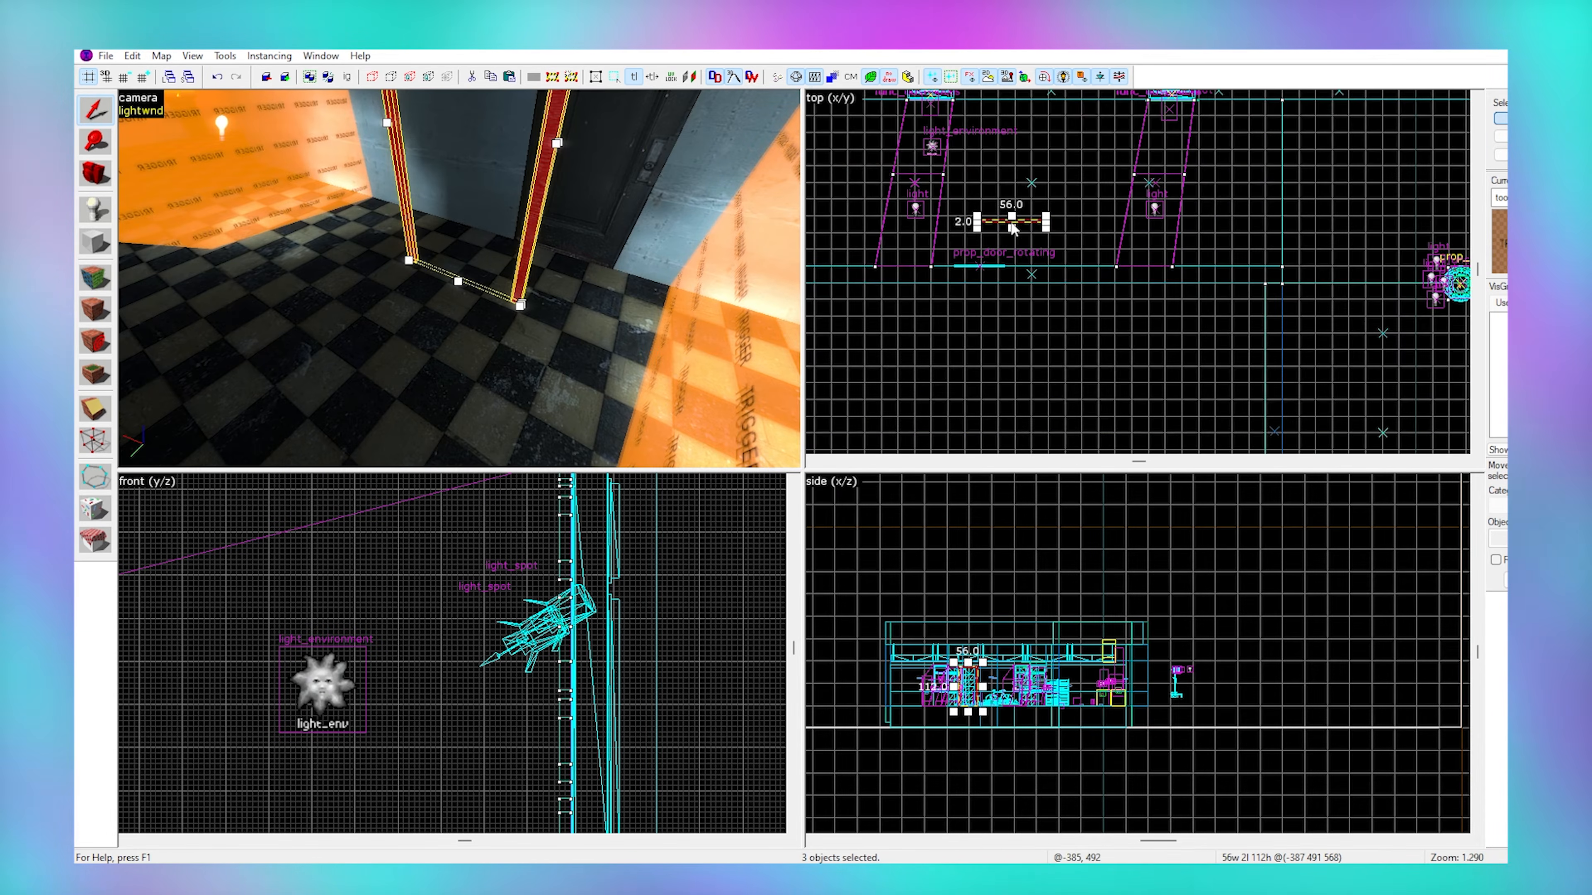
scroll(990, 217, "up", 5)
scroll(902, 315, "up", 5)
left_click_drag(992, 201, 884, 364)
key("Escape")
key("z")
key("z")
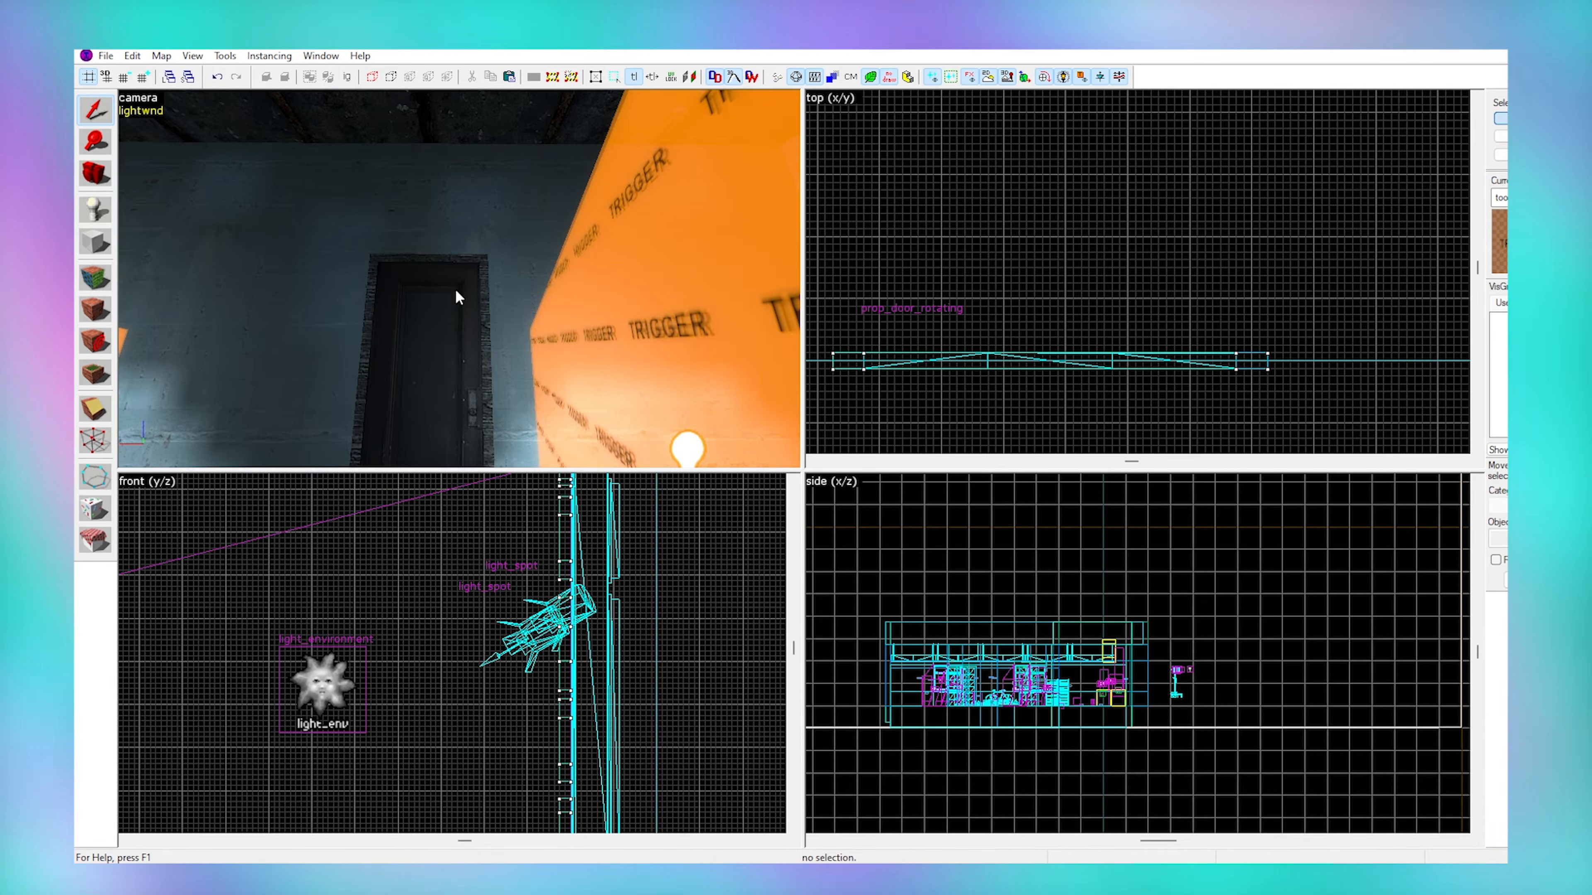
Copy the rotating door together with its three frame pieces farther along the same corridor wall.
left_click(456, 294)
left_click(487, 293, "ctrl")
left_click(462, 257, "ctrl")
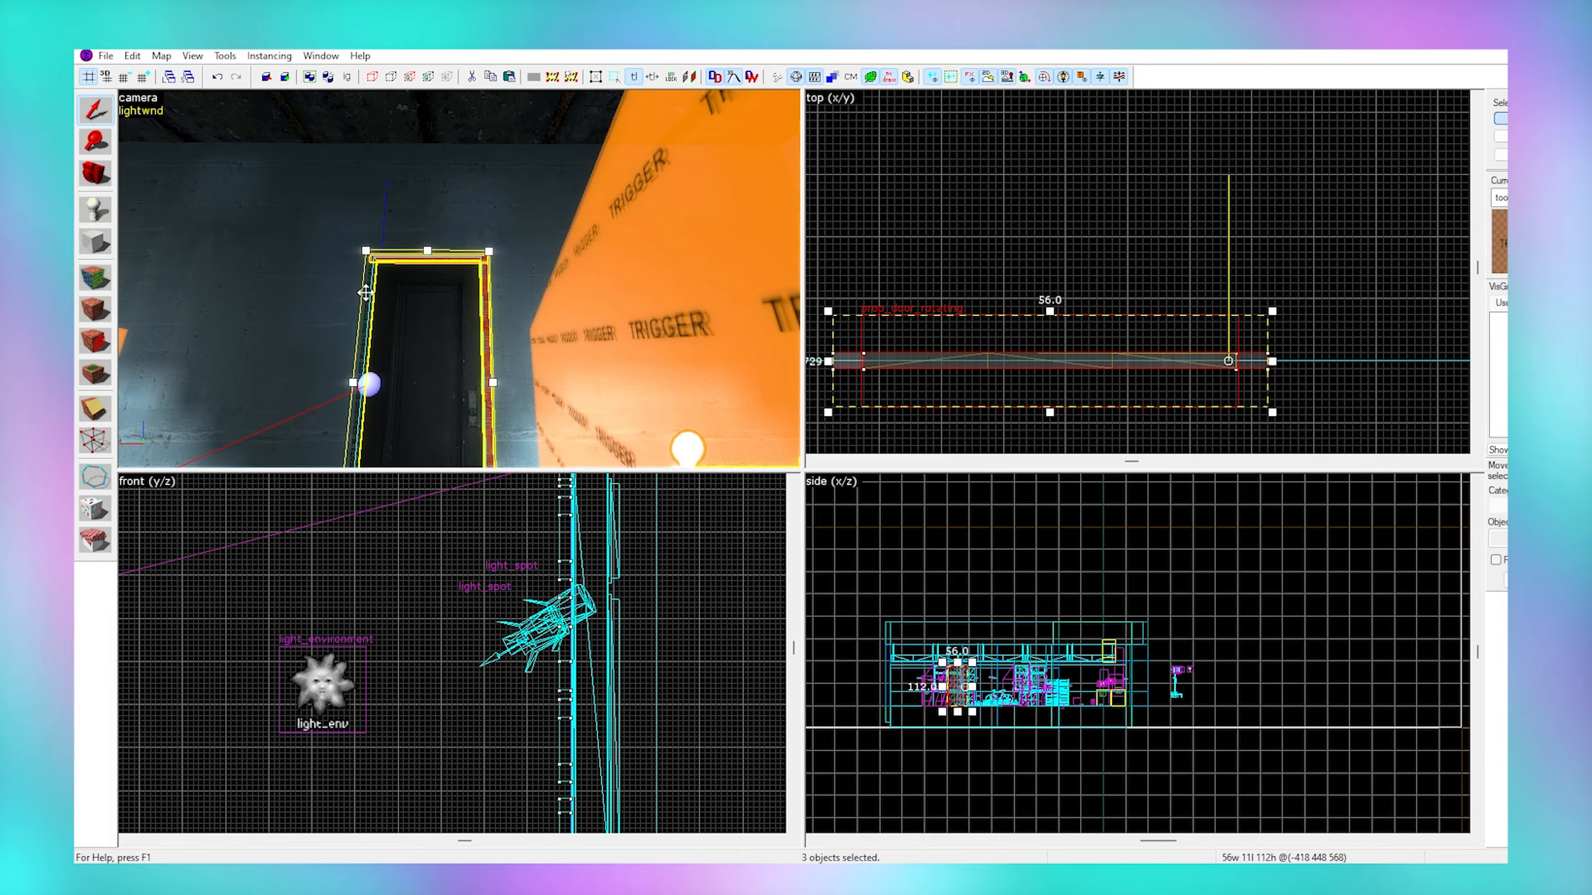
left_click(335, 305, "ctrl")
left_click(336, 306, "ctrl")
left_click(367, 306, "ctrl")
mouse_move(1081, 295)
left_mouse_down("shift")
mouse_move(1308, 289)
mouse_move(1326, 309)
left_mouse_up("shift")
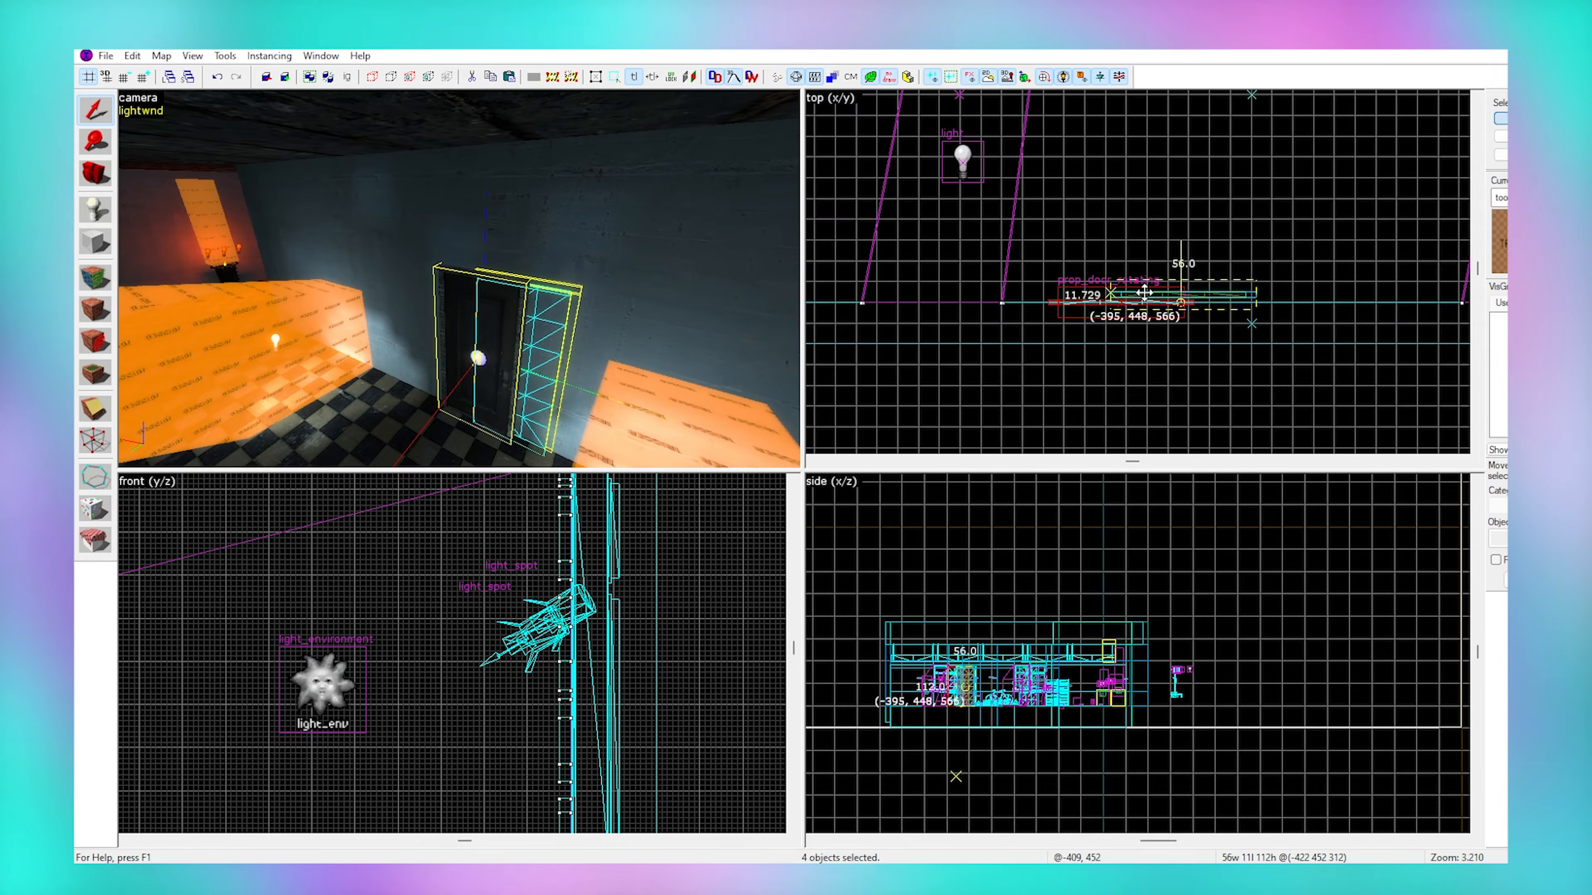
scroll(1144, 293, "down", 5)
scroll(1307, 289, "up", 8)
key("Escape")
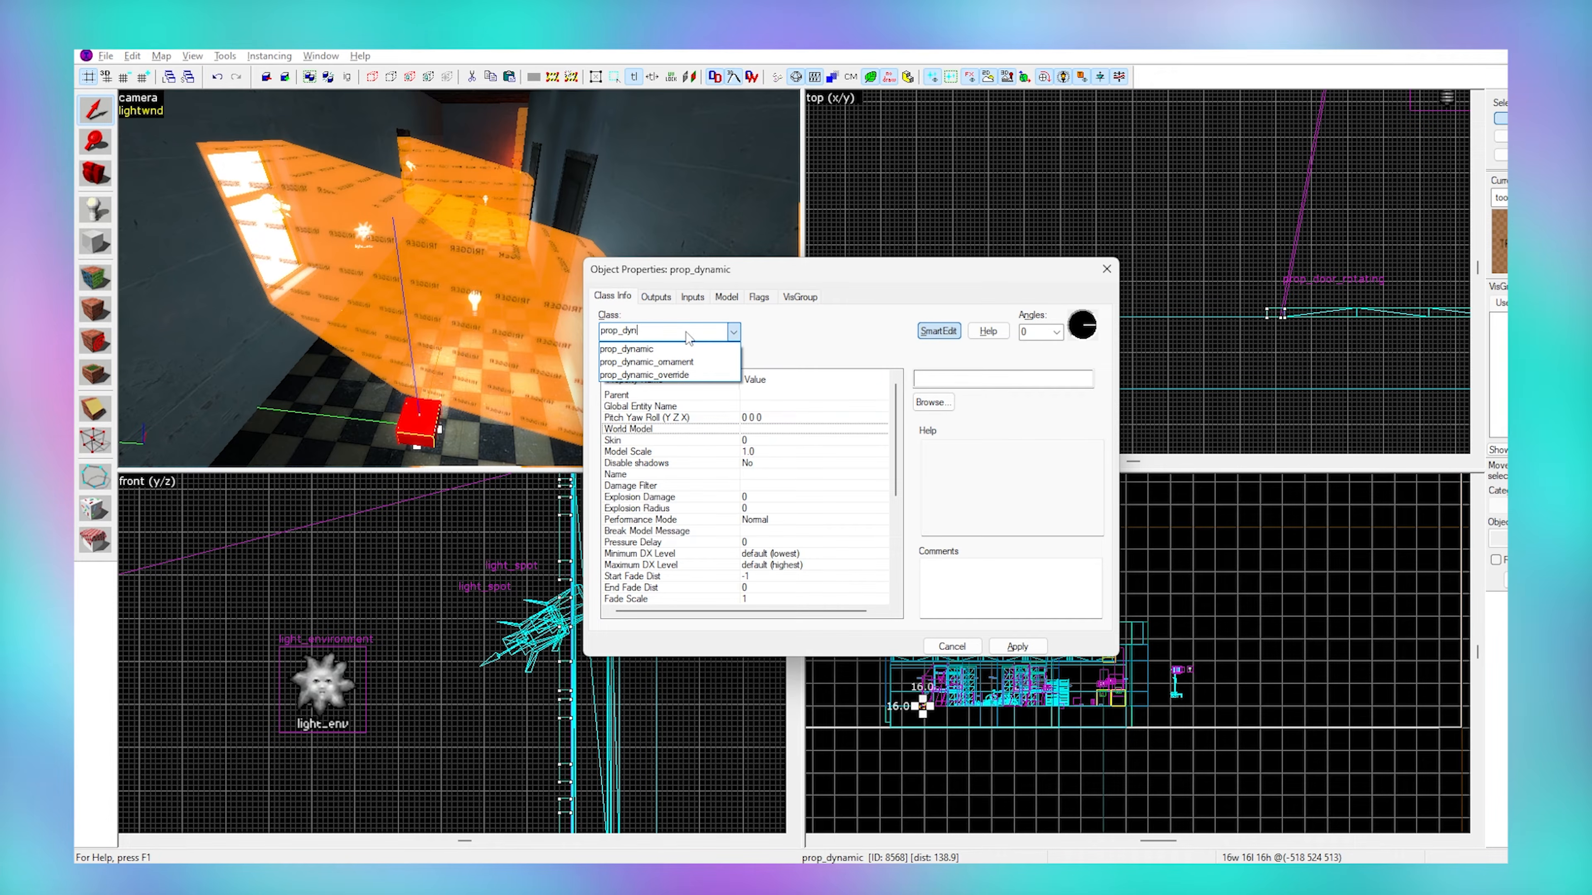
Set the class of the new entity on the corridor floor to prop_static.
key("BackSpace")
key("BackSpace")
key("BackSpace")
type("static")
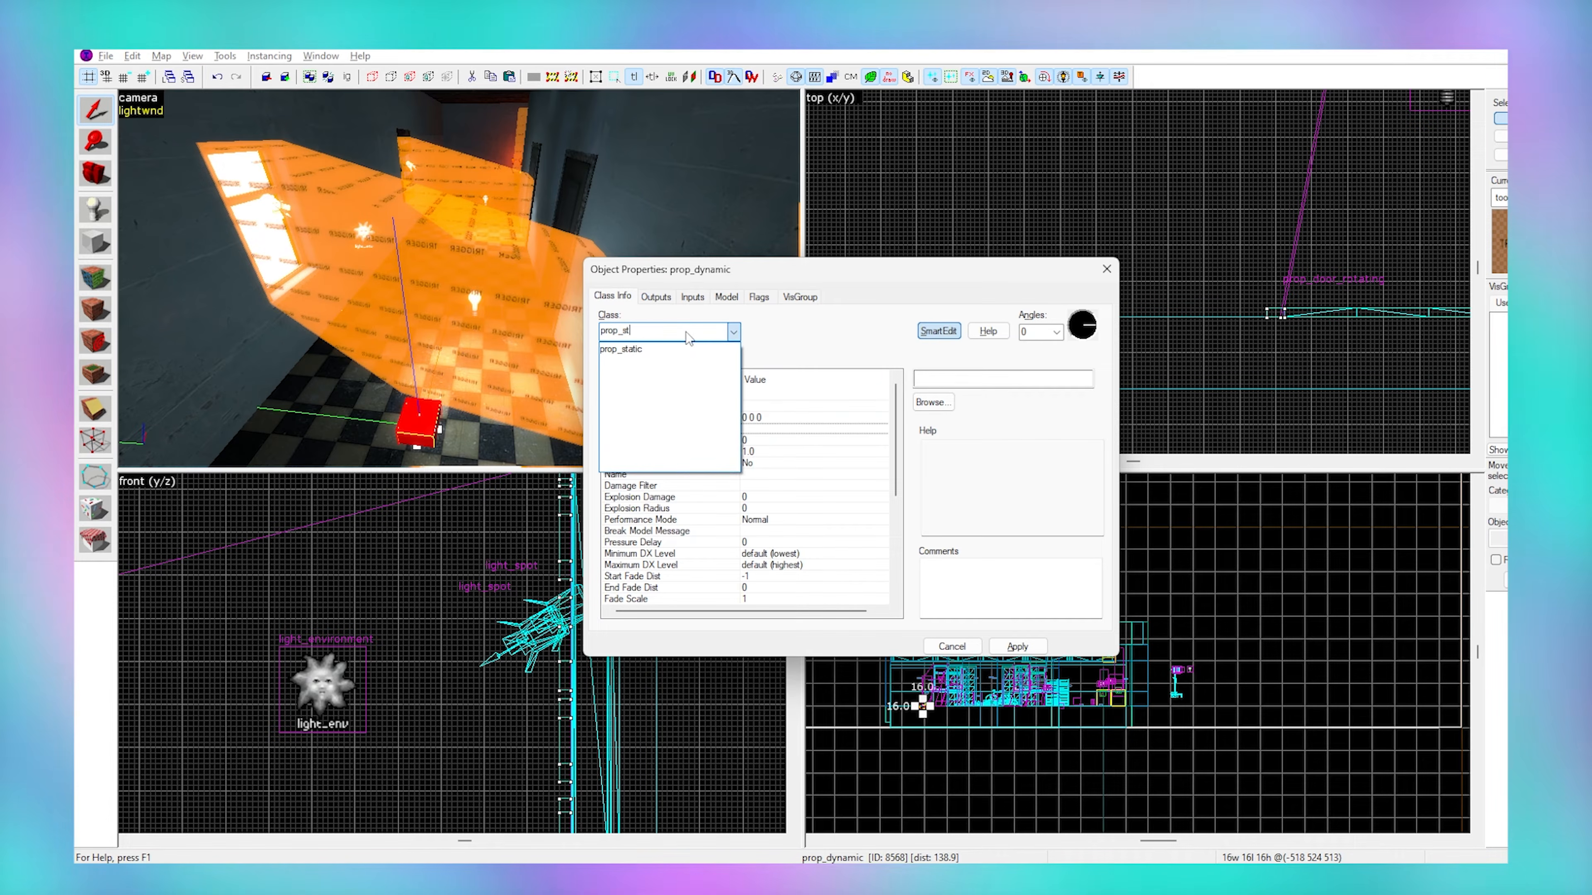
key("Return")
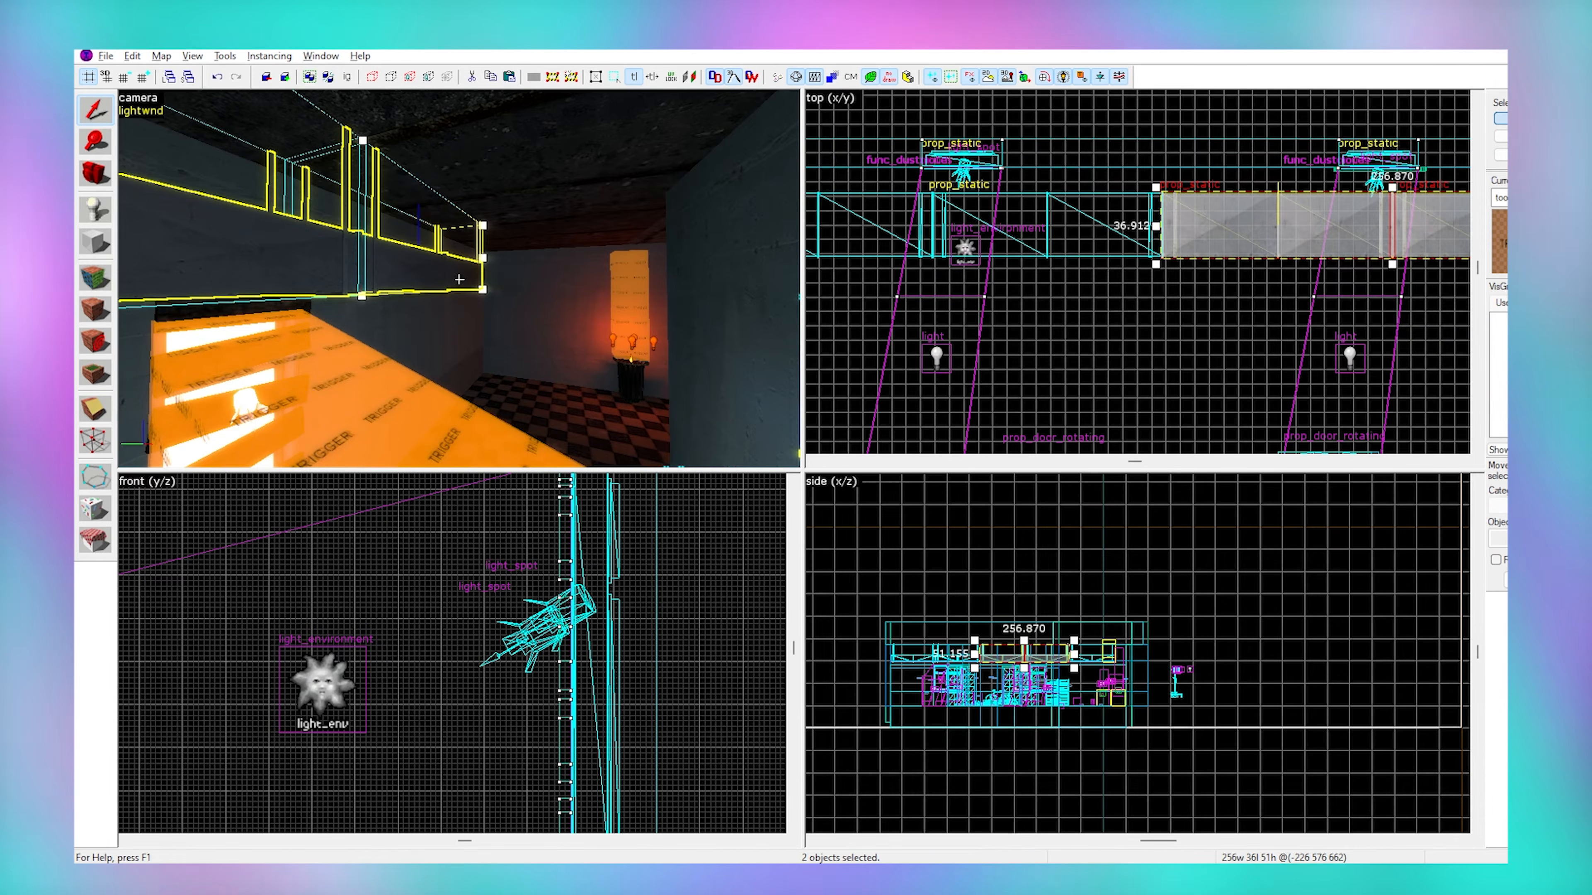
Copy the end segment of the ceiling duct to extend the run and place a further copy near the trash can.
key("z")
left_click(1089, 286)
left_click(478, 280)
scroll(922, 226, "down", 6)
scroll(1170, 231, "up", 4)
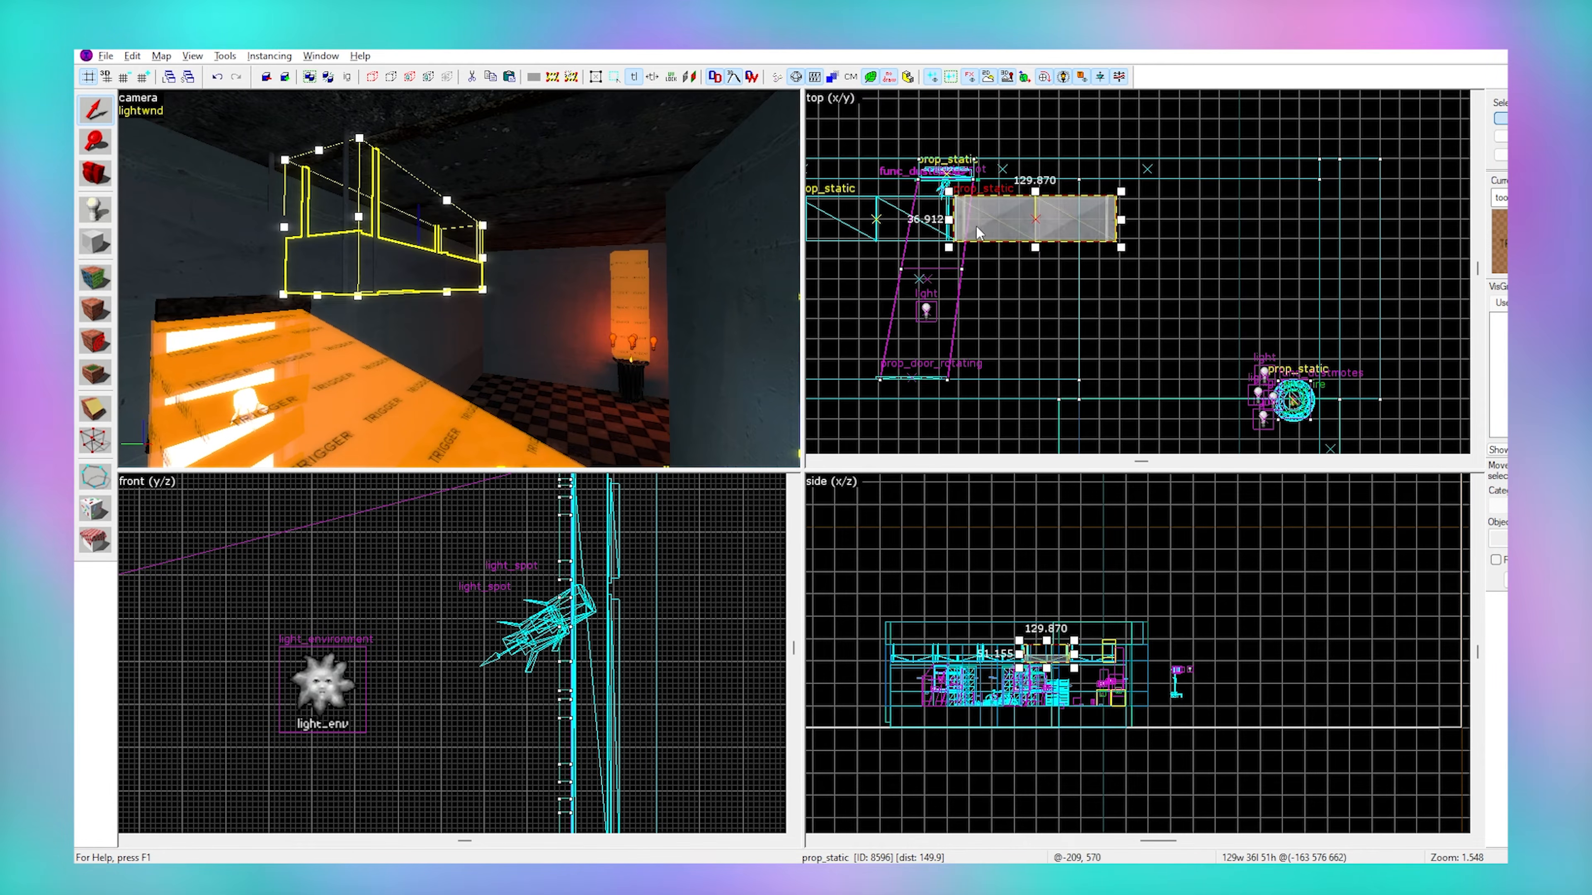
mouse_move(976, 226)
left_mouse_down("shift")
mouse_move(1167, 225)
mouse_move(1136, 224)
mouse_move(1163, 313)
left_mouse_up("shift")
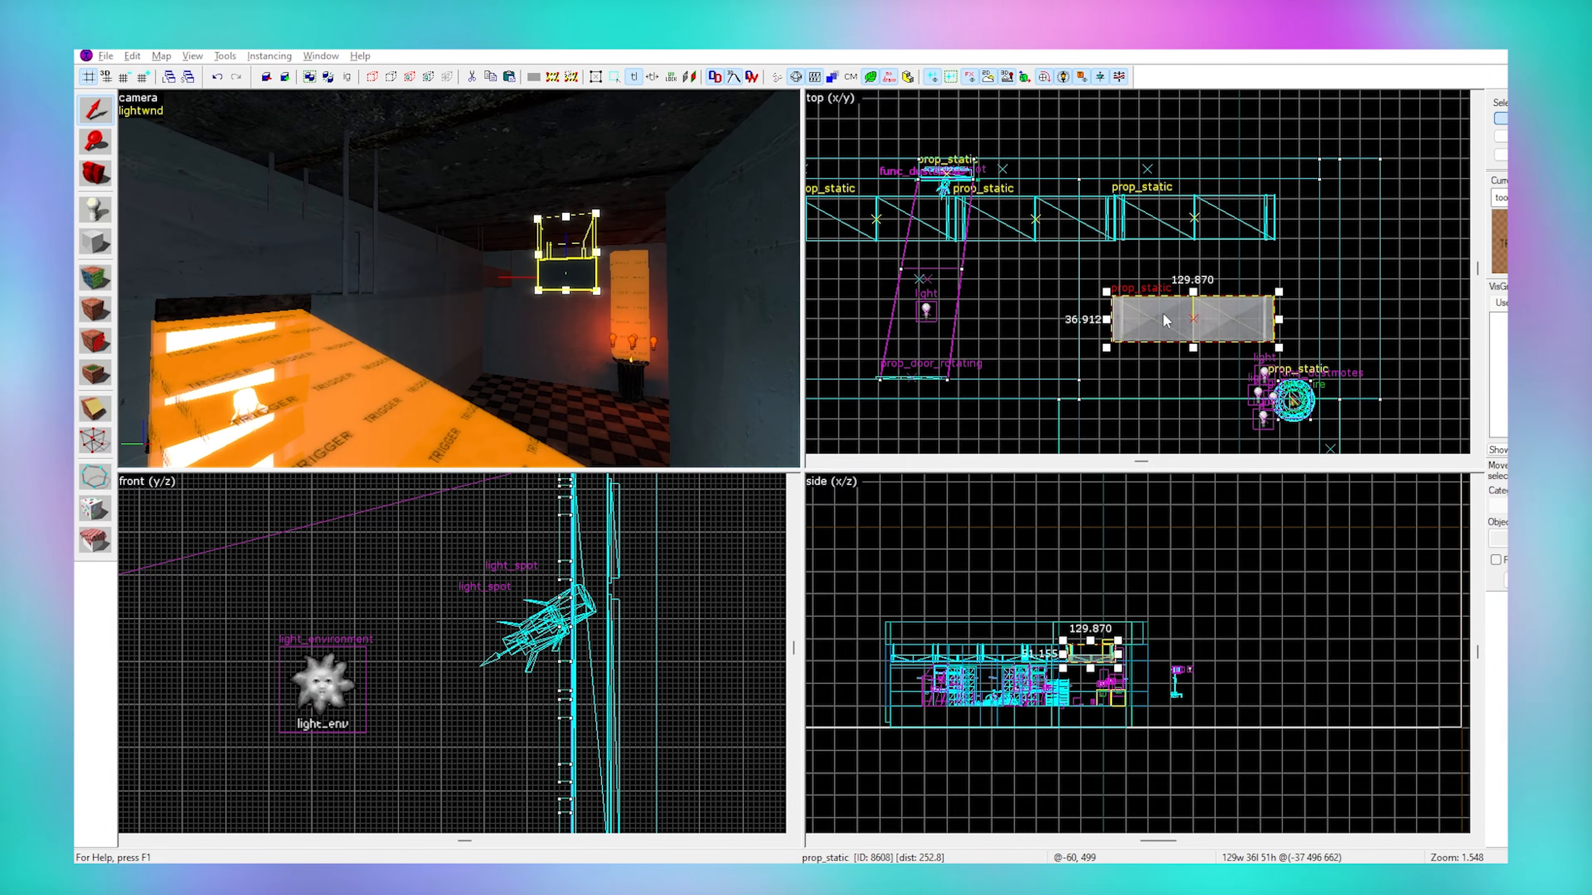
Rotate the loose duct copy perpendicular to the run, join it to the run's end, and copy it once more past the trash can.
key("ctrl+m")
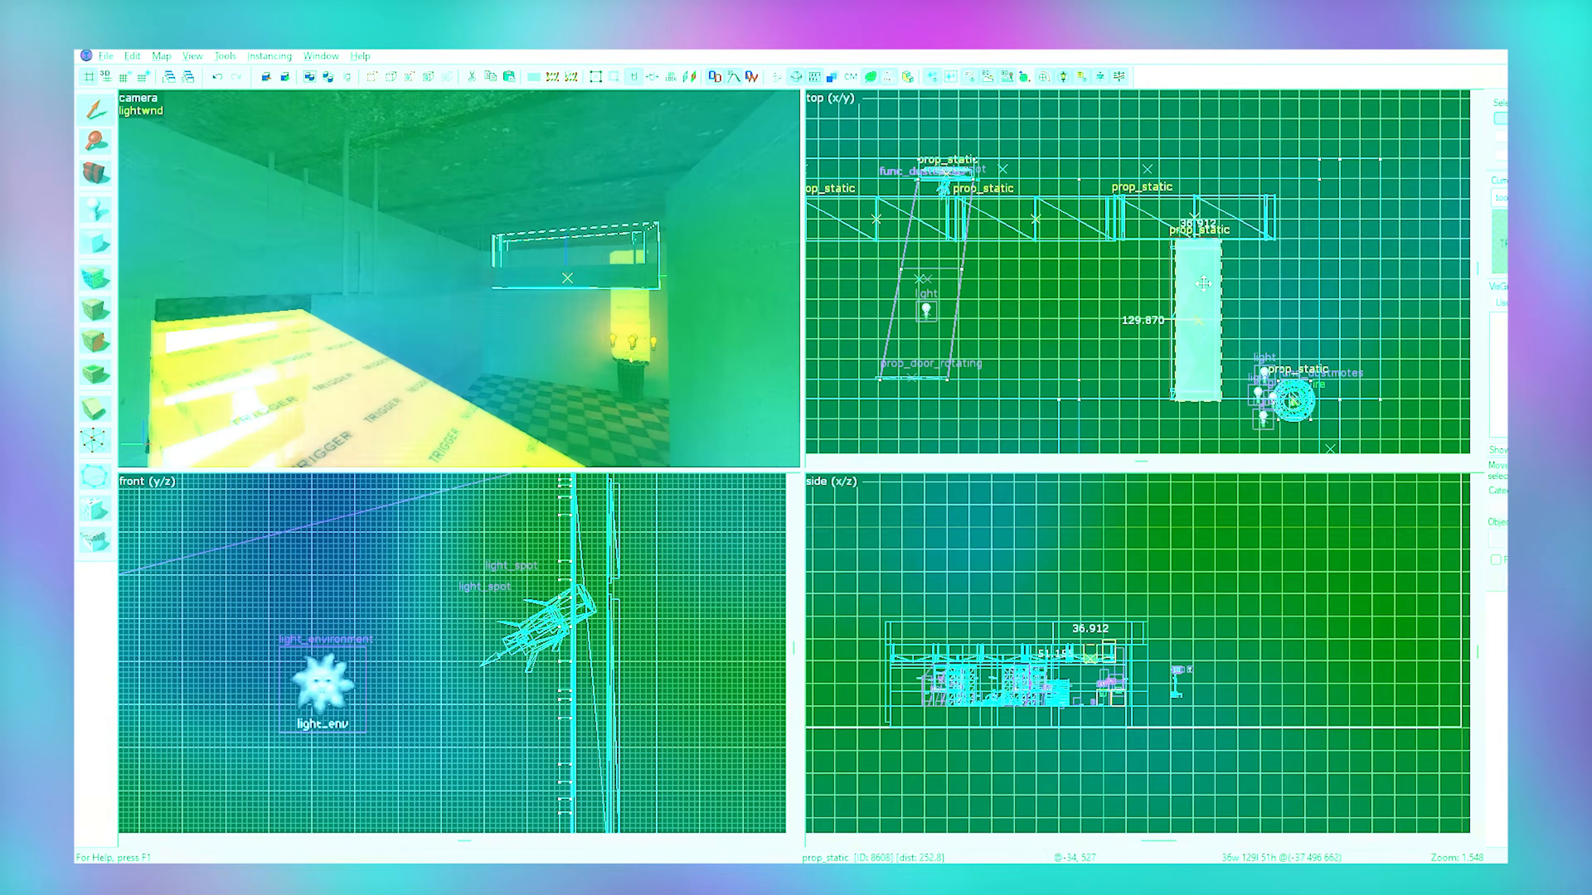
left_click_drag(1192, 278, 1254, 277)
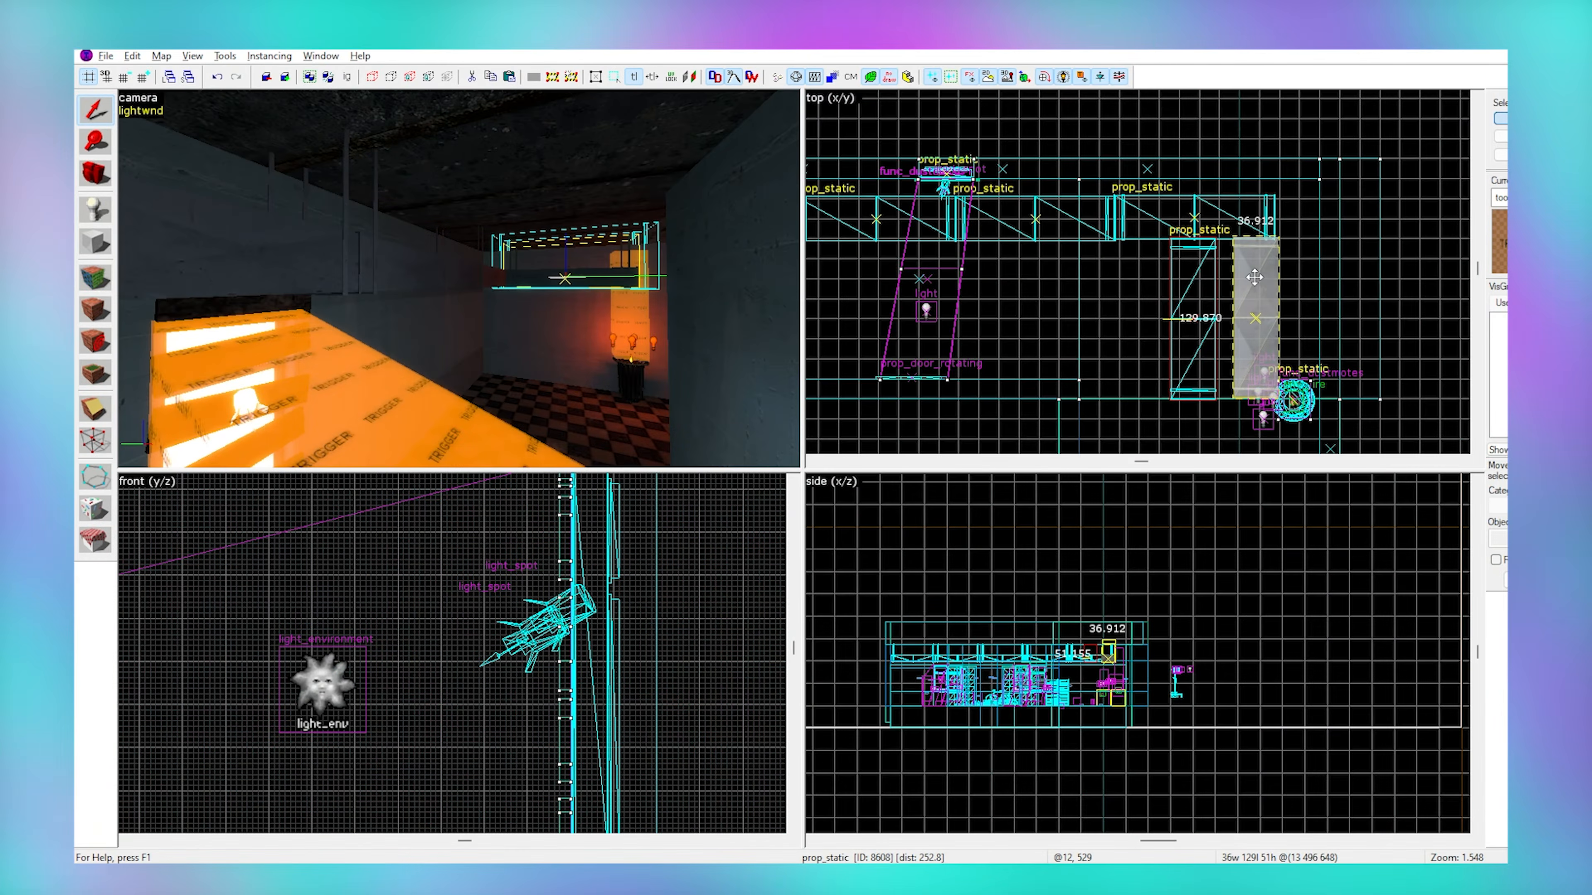
scroll(1261, 201, "down", 4)
mouse_move(1265, 212)
left_mouse_down("shift")
mouse_move(1268, 312)
mouse_move(1263, 259)
left_mouse_up("shift")
scroll(1267, 311, "up", 5)
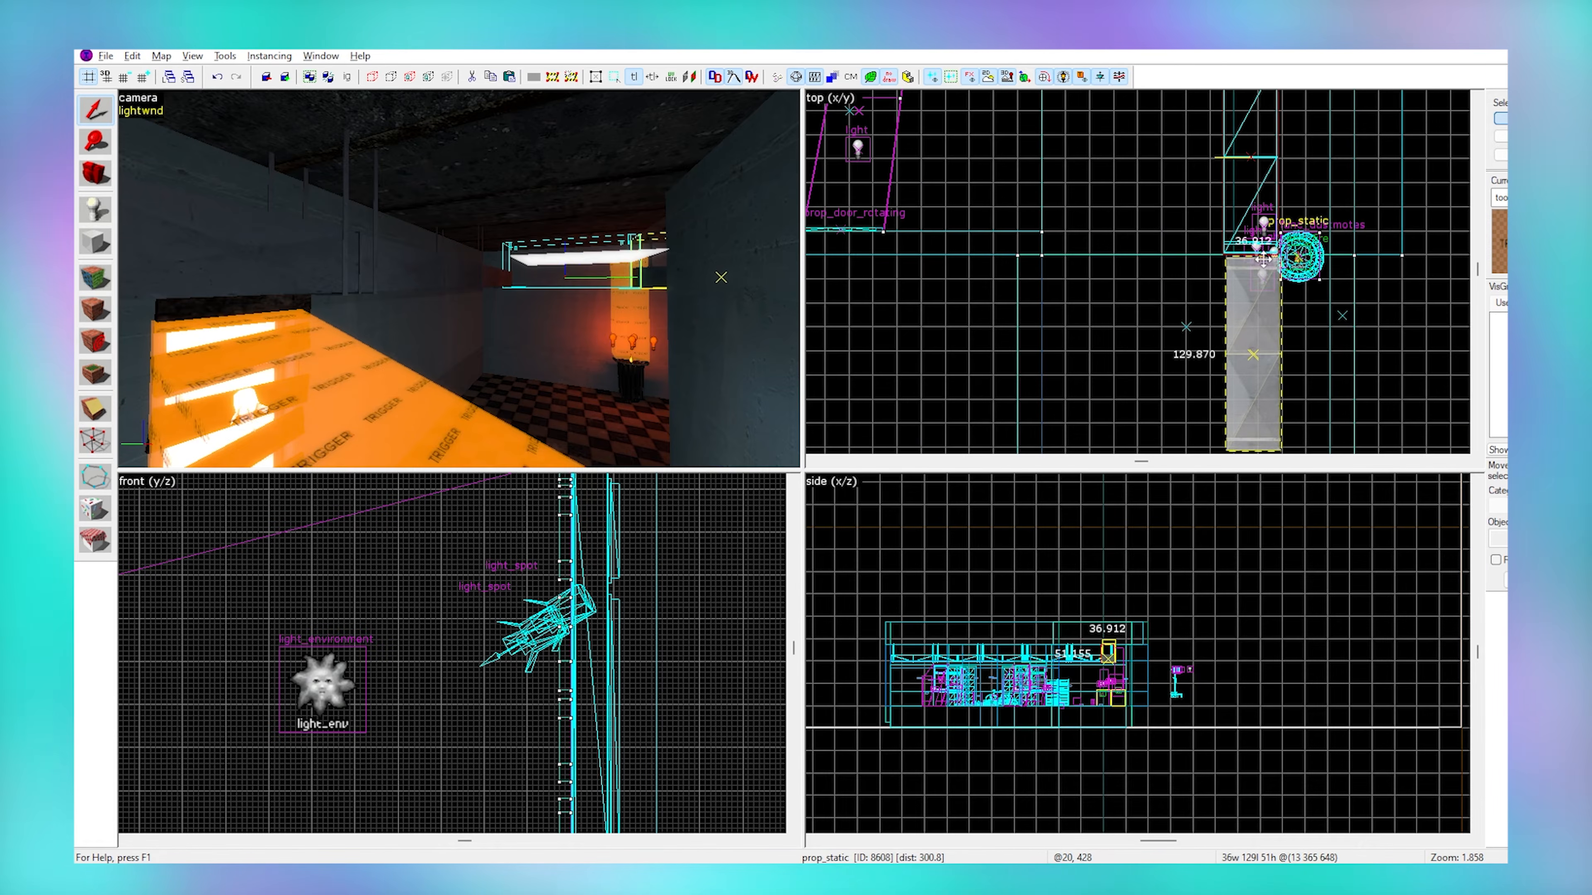
scroll(1261, 254, "down", 4)
scroll(1261, 254, "up", 4)
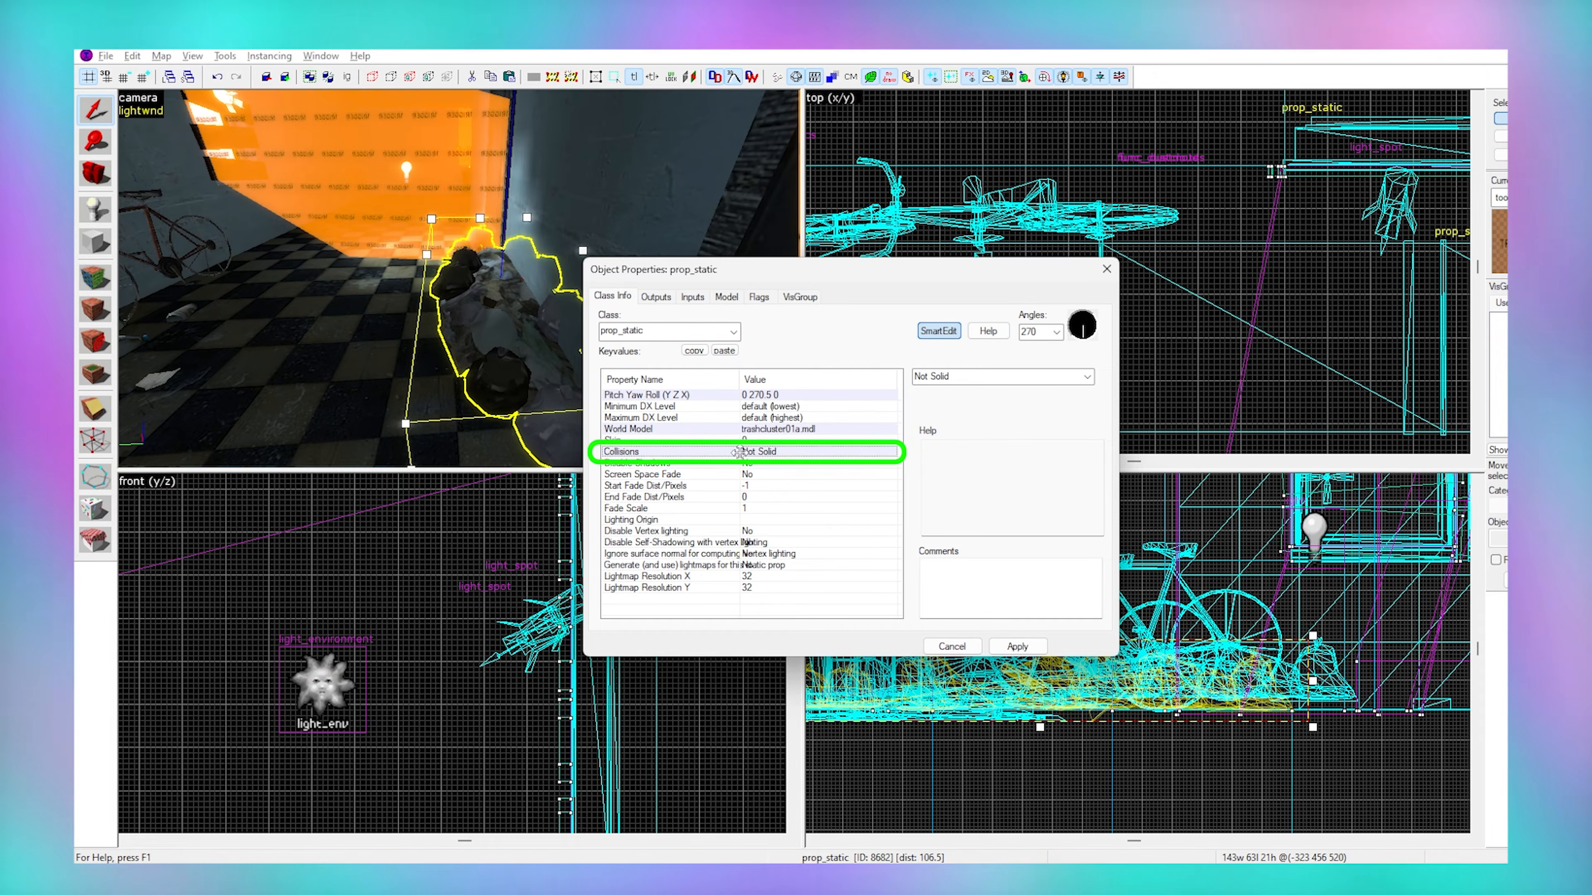
Close the trash pile's properties and clear its selection.
key("Escape")
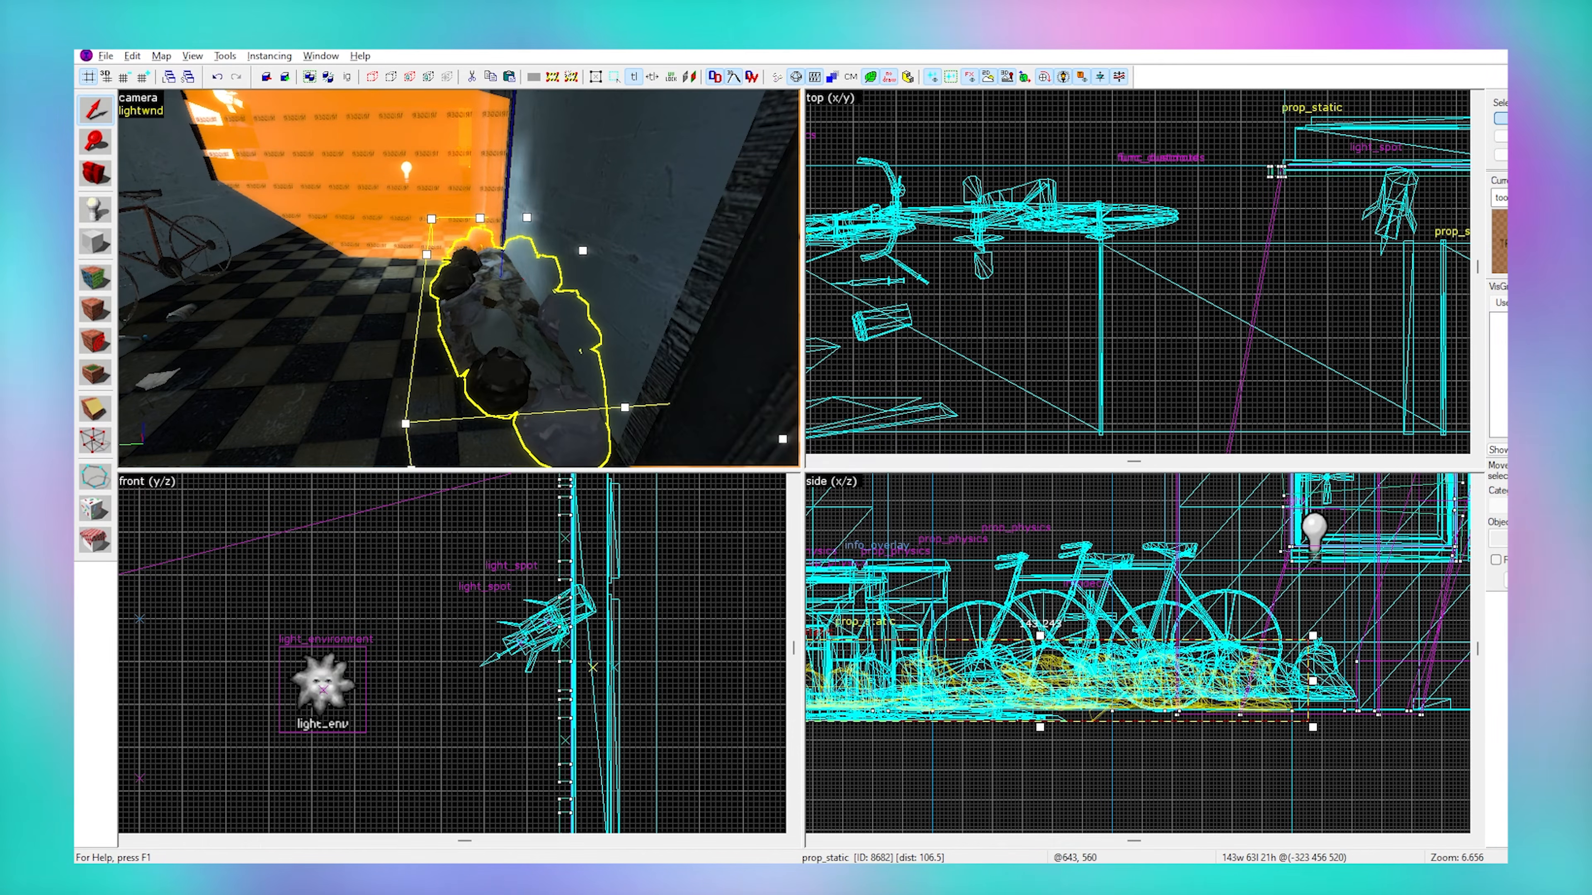
key("Escape")
key("z")
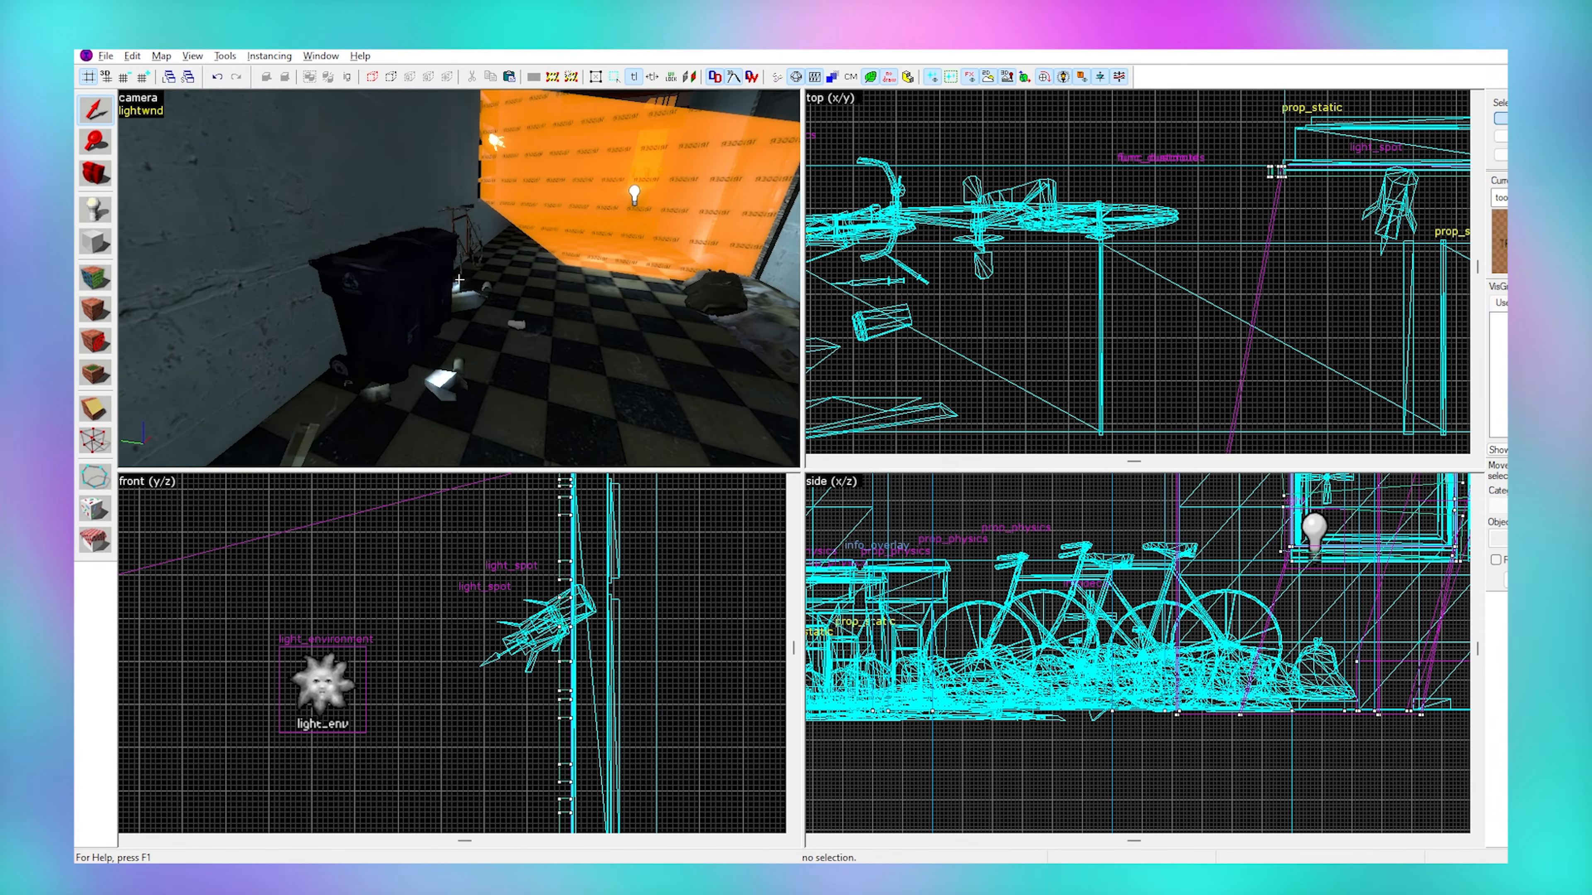
Place a new entity on the floor at the dark end of the corridor and set its class to prop_physics.
key("d")
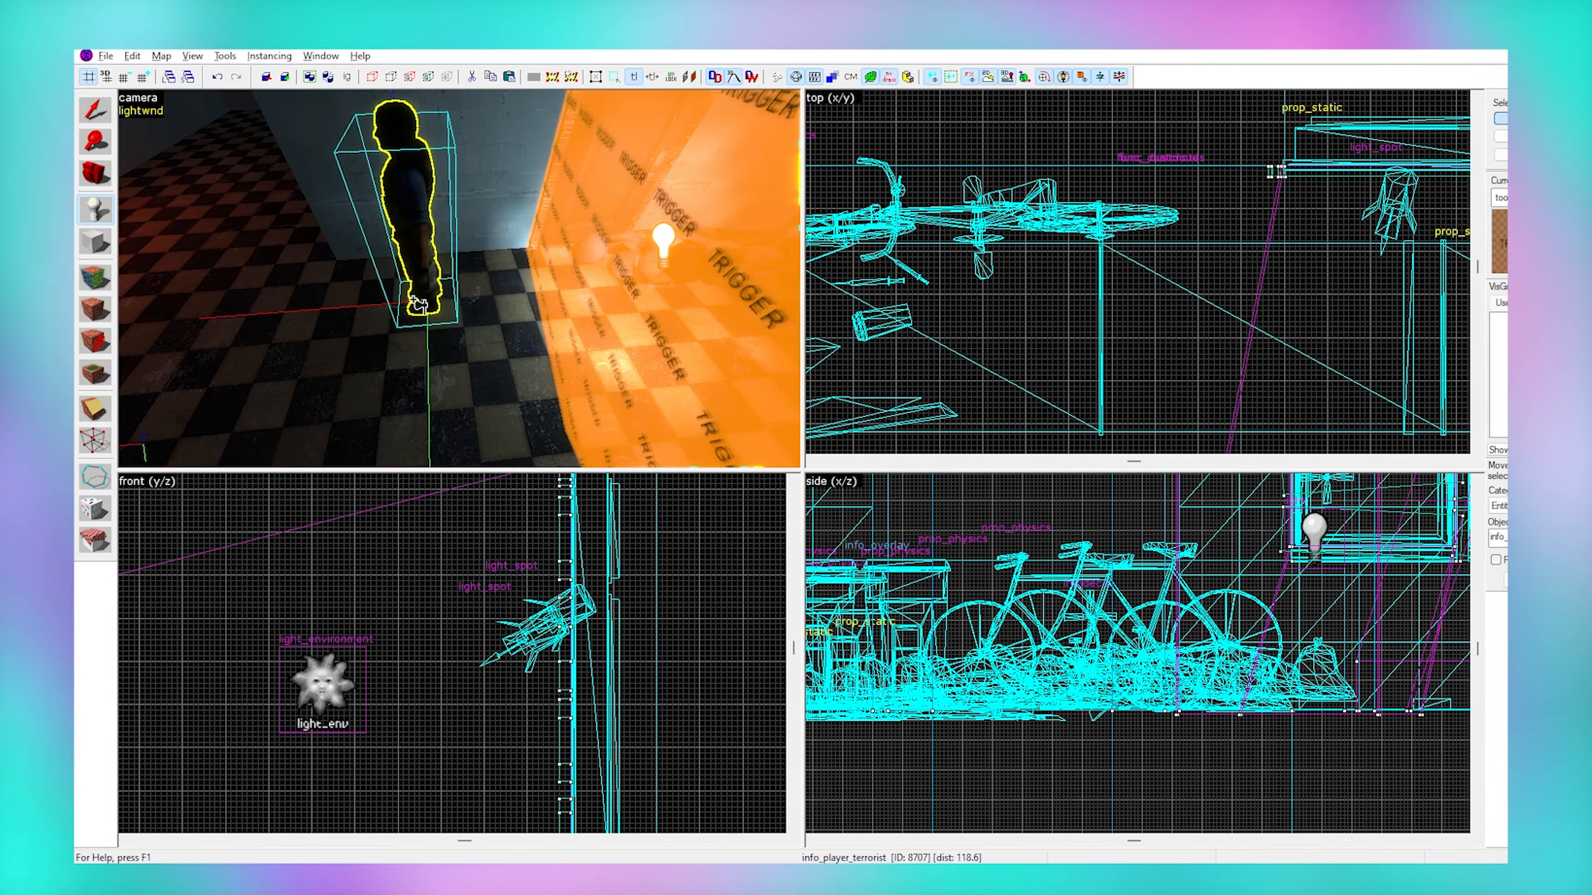
key("shift+s")
double_click(398, 214)
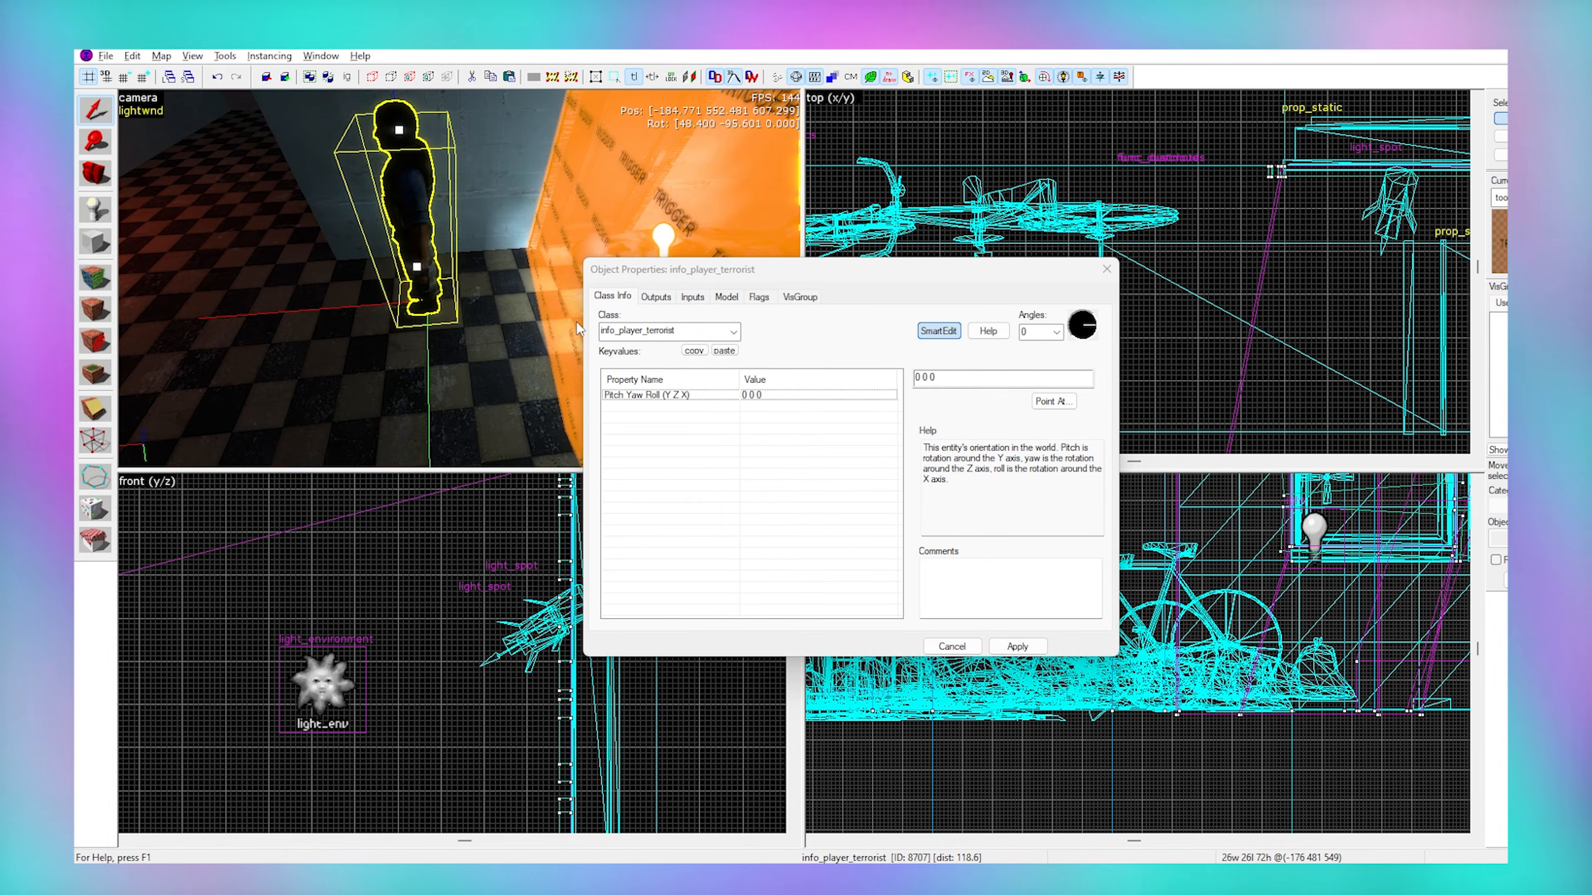
type("prop_physics")
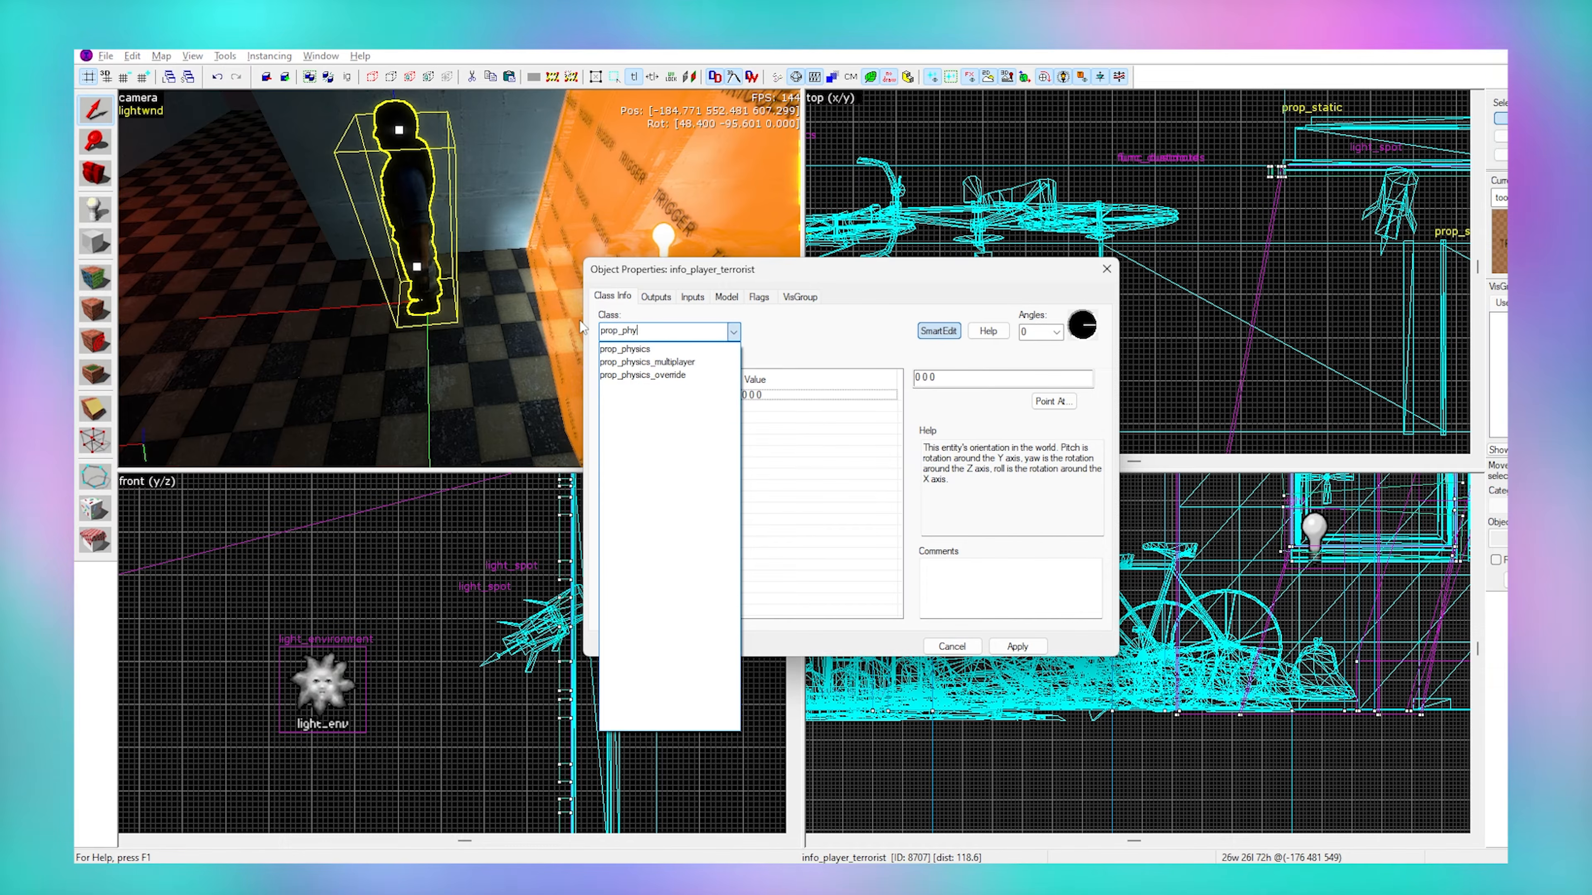
key("Return")
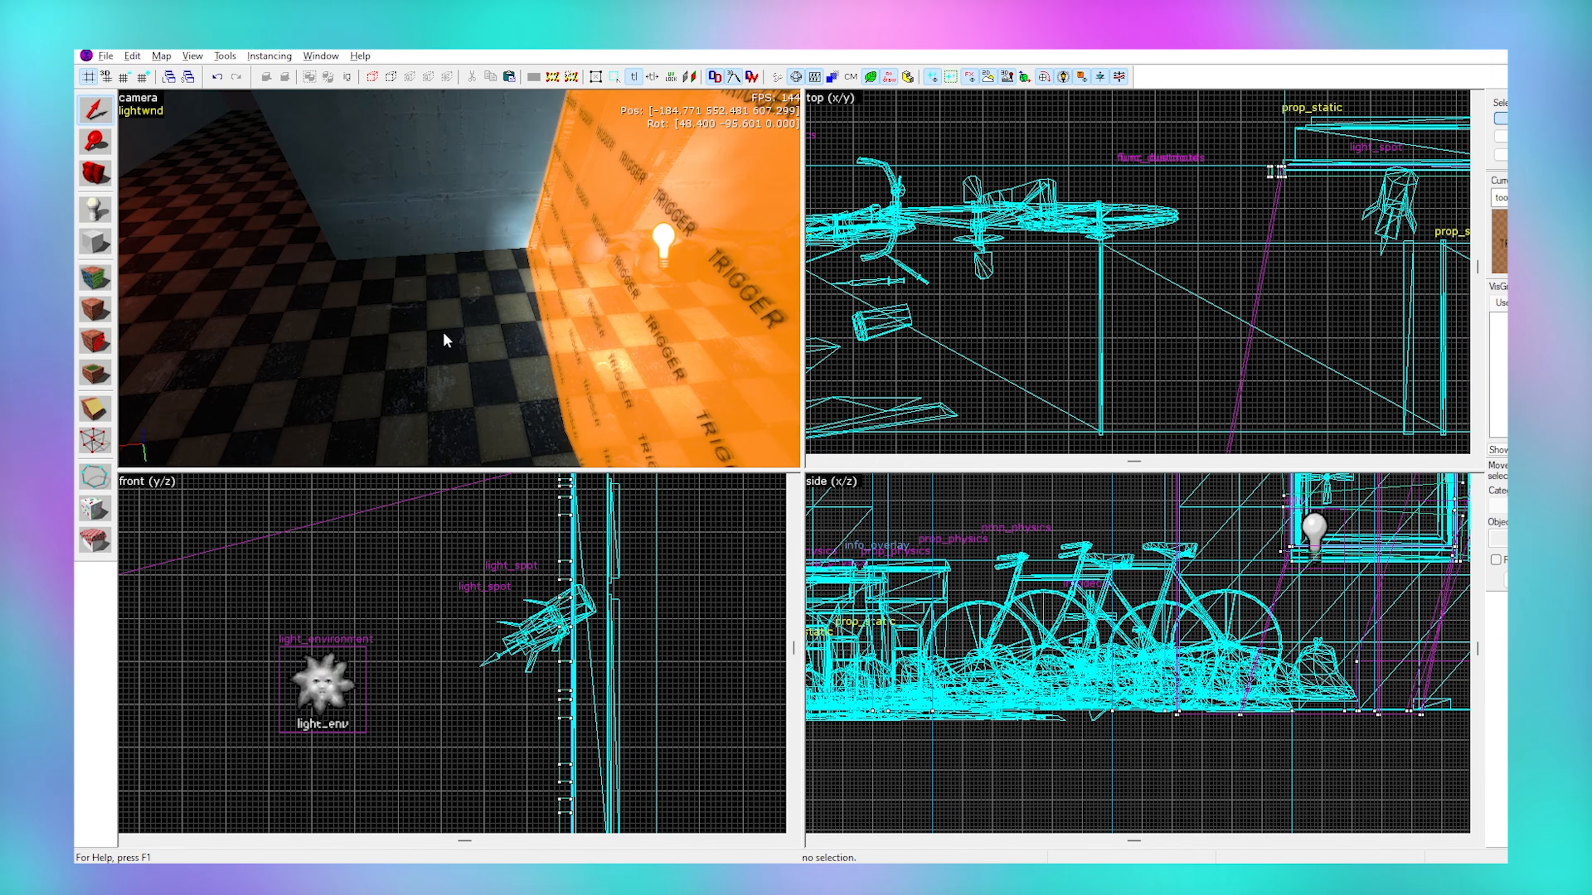
Paste the physics table, rotate it 90 degrees about Z, and move it against the corridor's end wall.
key("ctrl+v")
key("ctrl+m")
type("90")
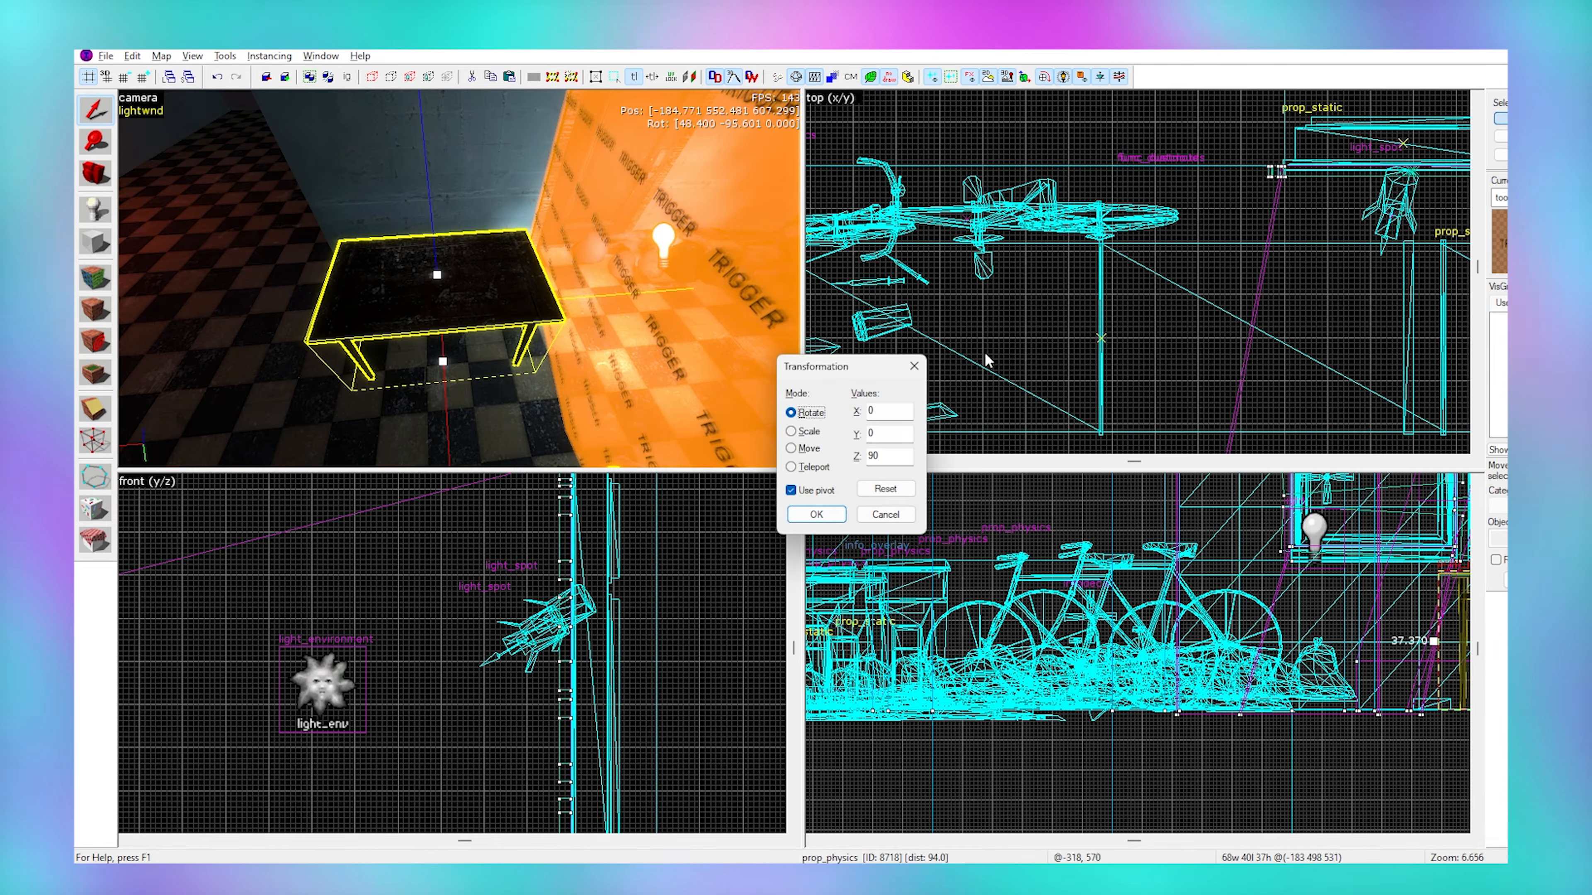
key("Return")
scroll(1057, 270, "down", 12)
scroll(1138, 314, "up", 5)
scroll(1120, 413, "up", 4)
left_click_drag(1124, 281, 1127, 375)
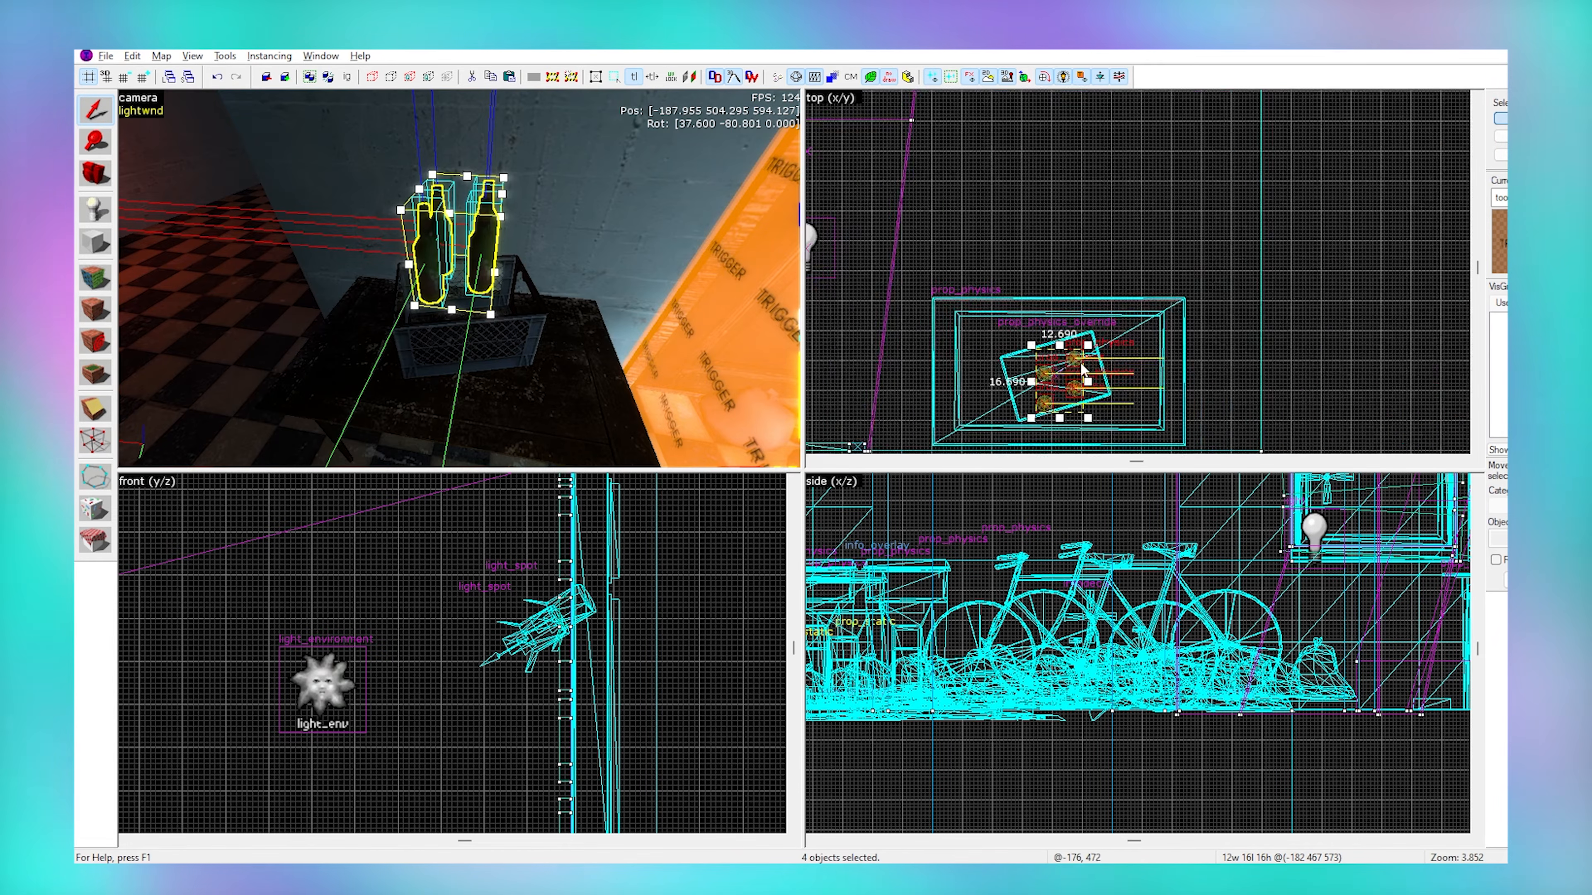
Rotate the four bottles to match the crate's angle, lower them into the crate on the table, and clear the selection.
scroll(1065, 377, "up", 4)
left_click_drag(1109, 348, 1116, 383)
left_click_drag(1092, 390, 1089, 381)
scroll(401, 642, "down", 9)
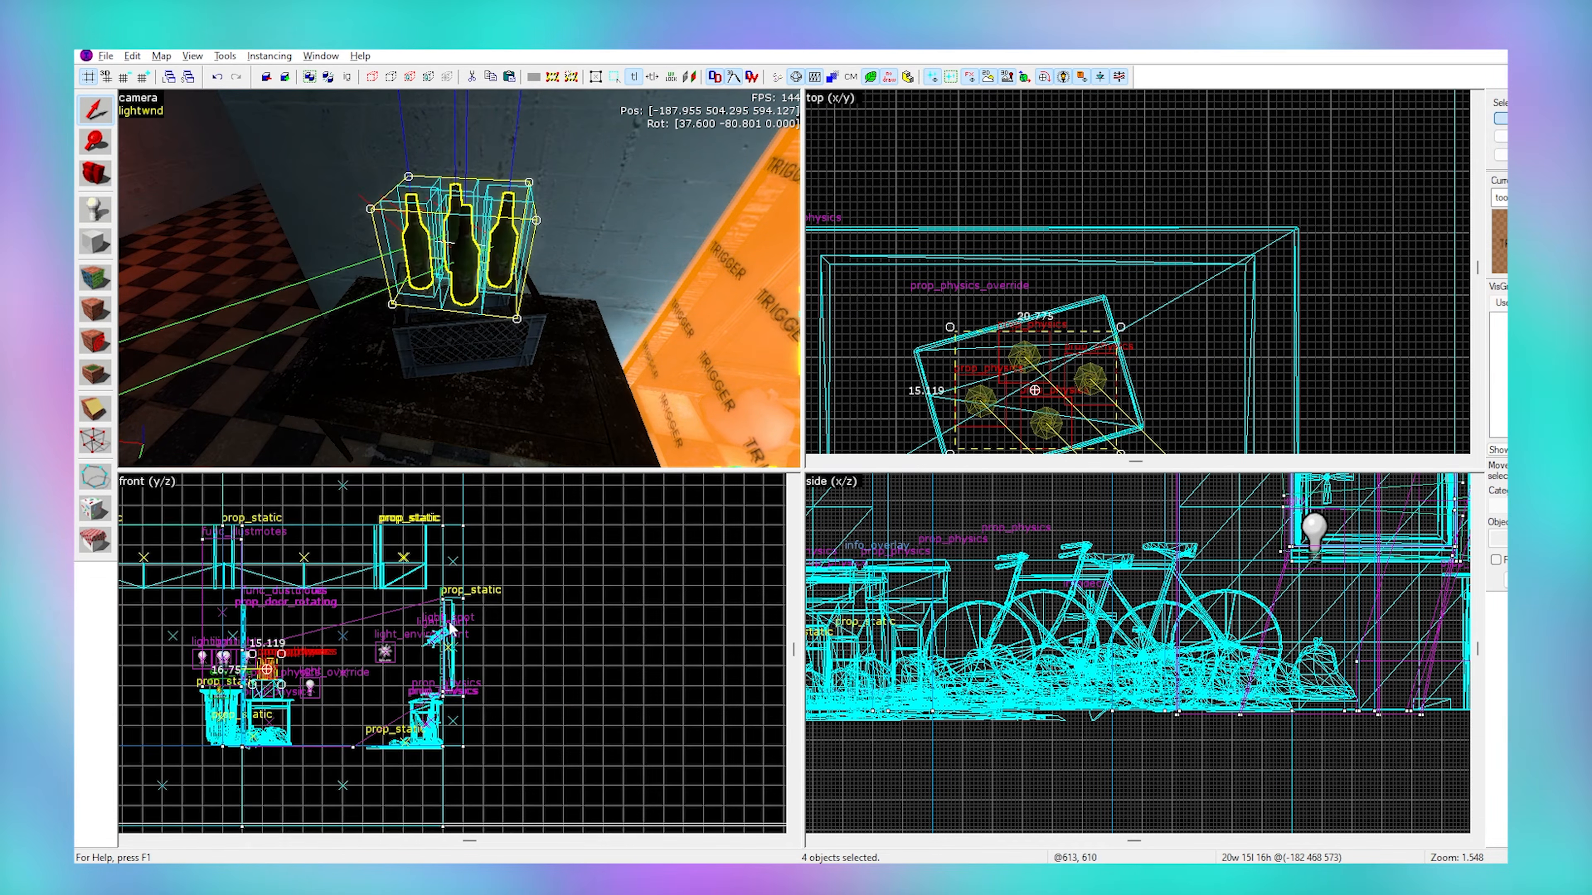
scroll(313, 677, "up", 7)
left_click_drag(392, 560, 391, 607)
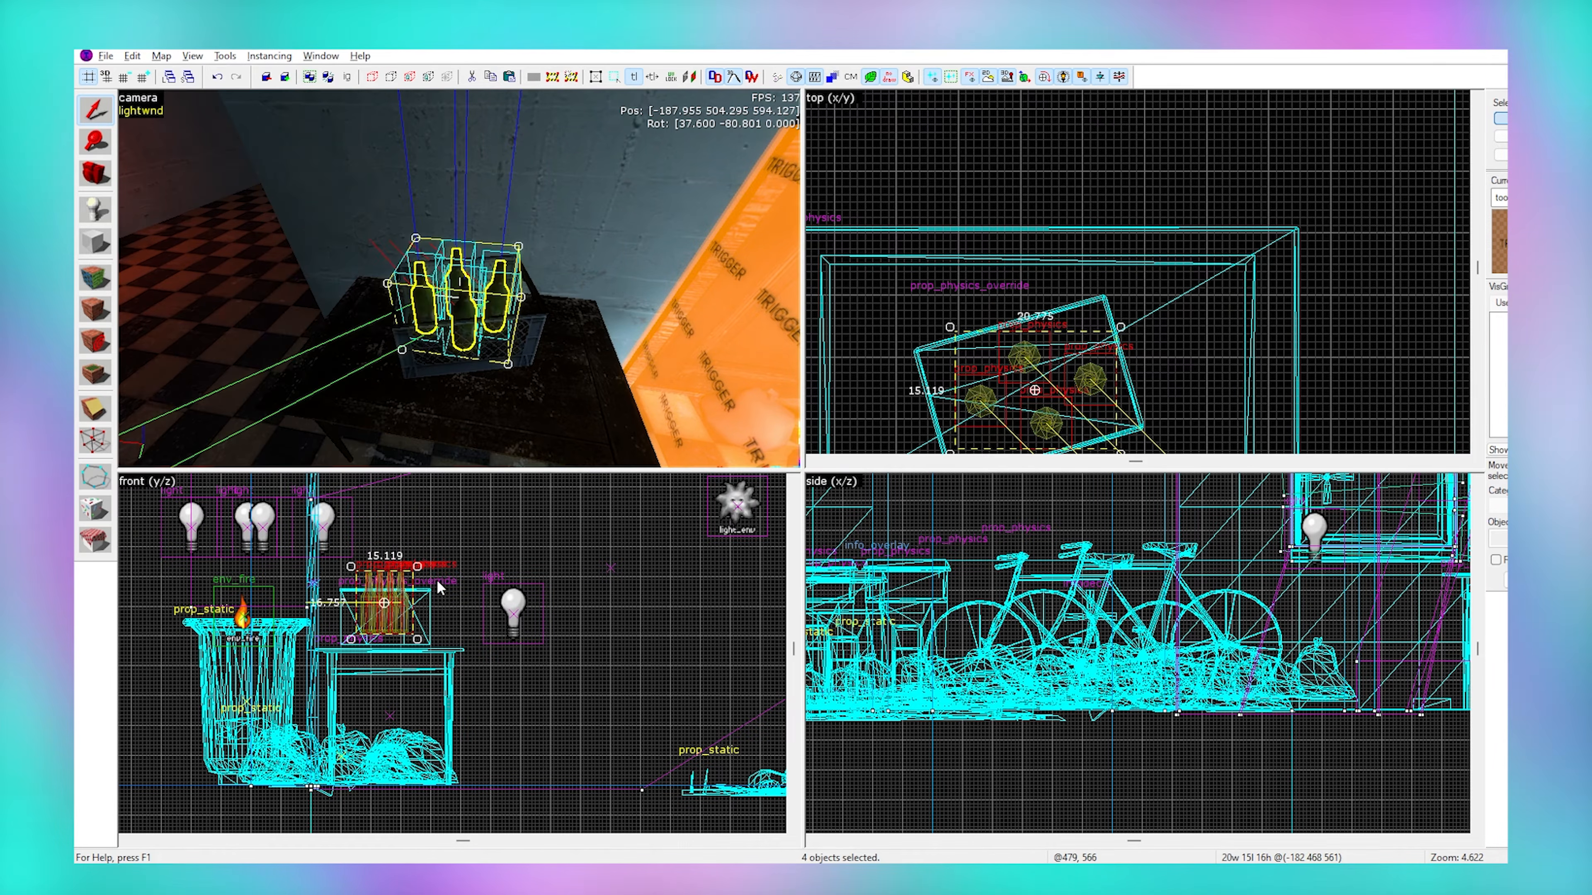
key("Escape")
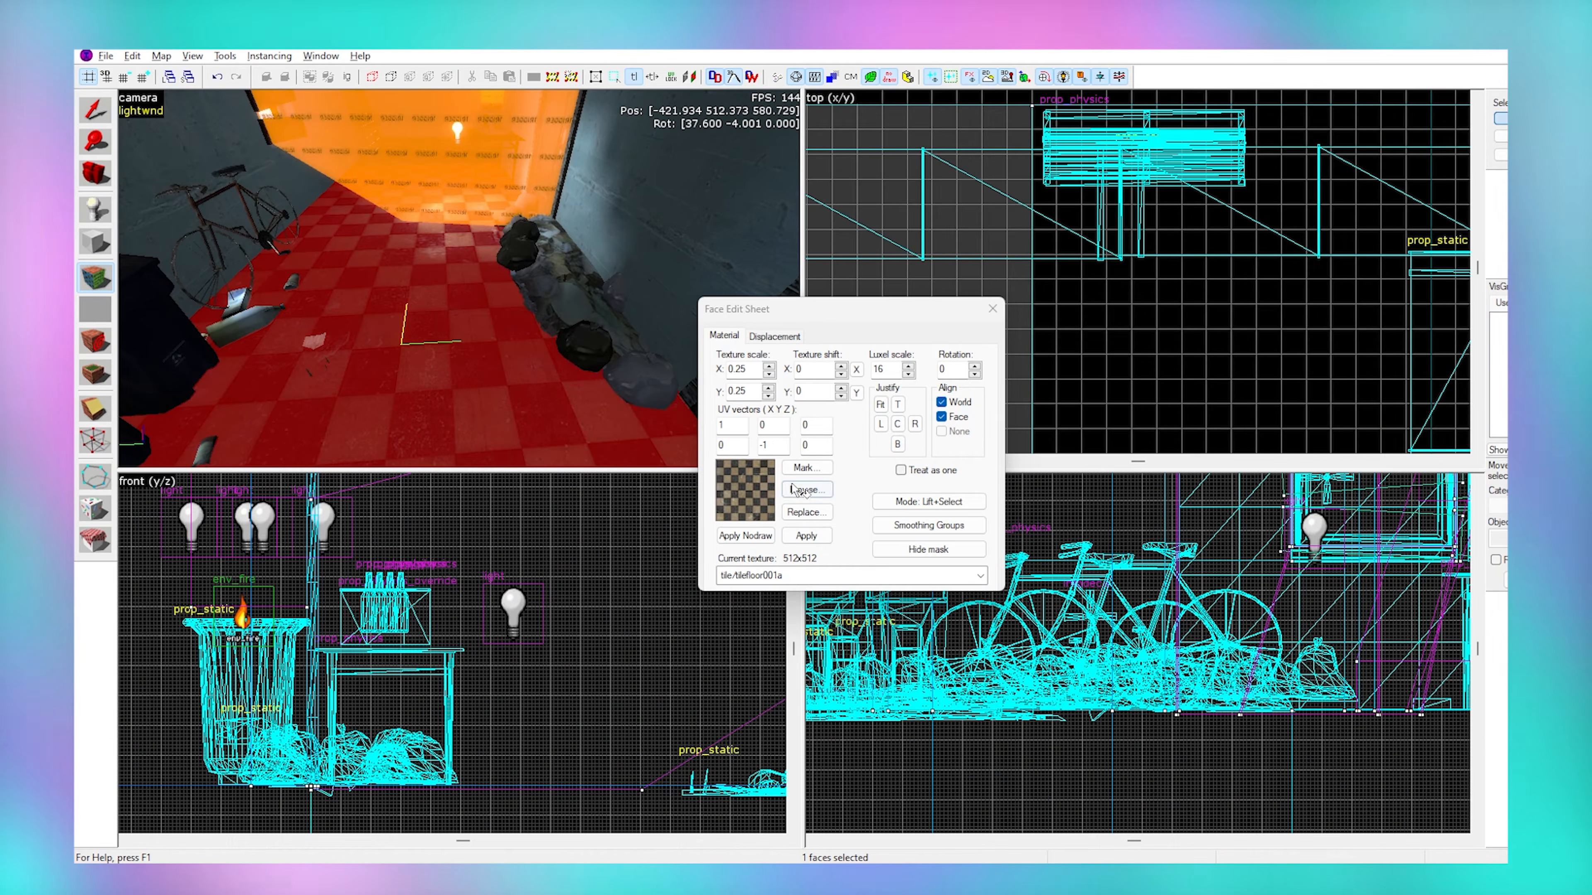
Filter the textures for tilefloor001 and pick tile/tilefloor001c for the floor face.
left_click(793, 489)
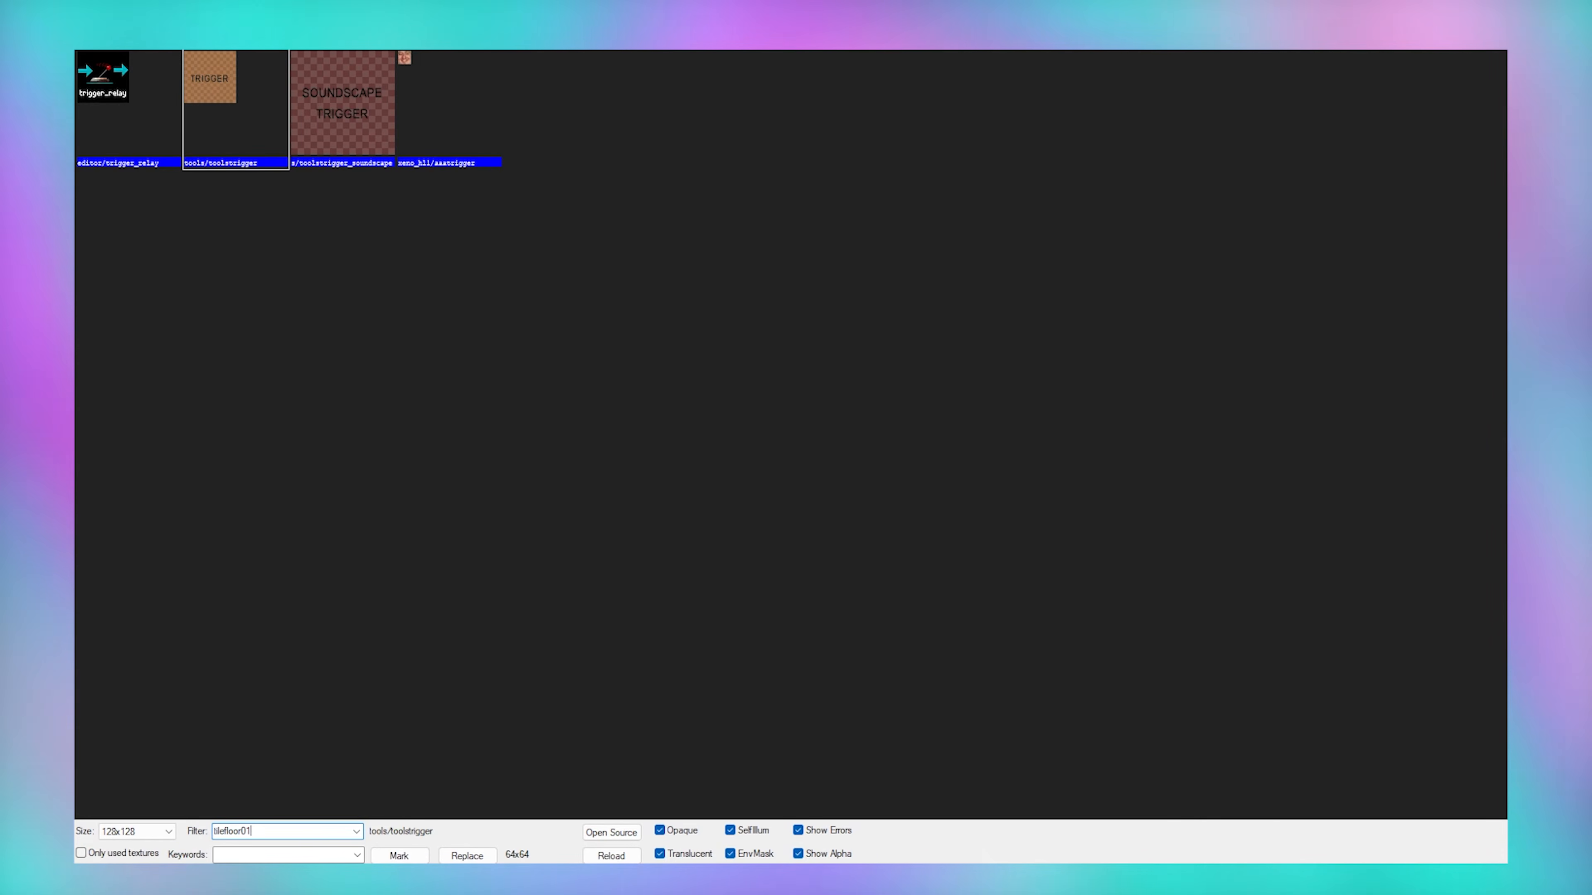
type("001")
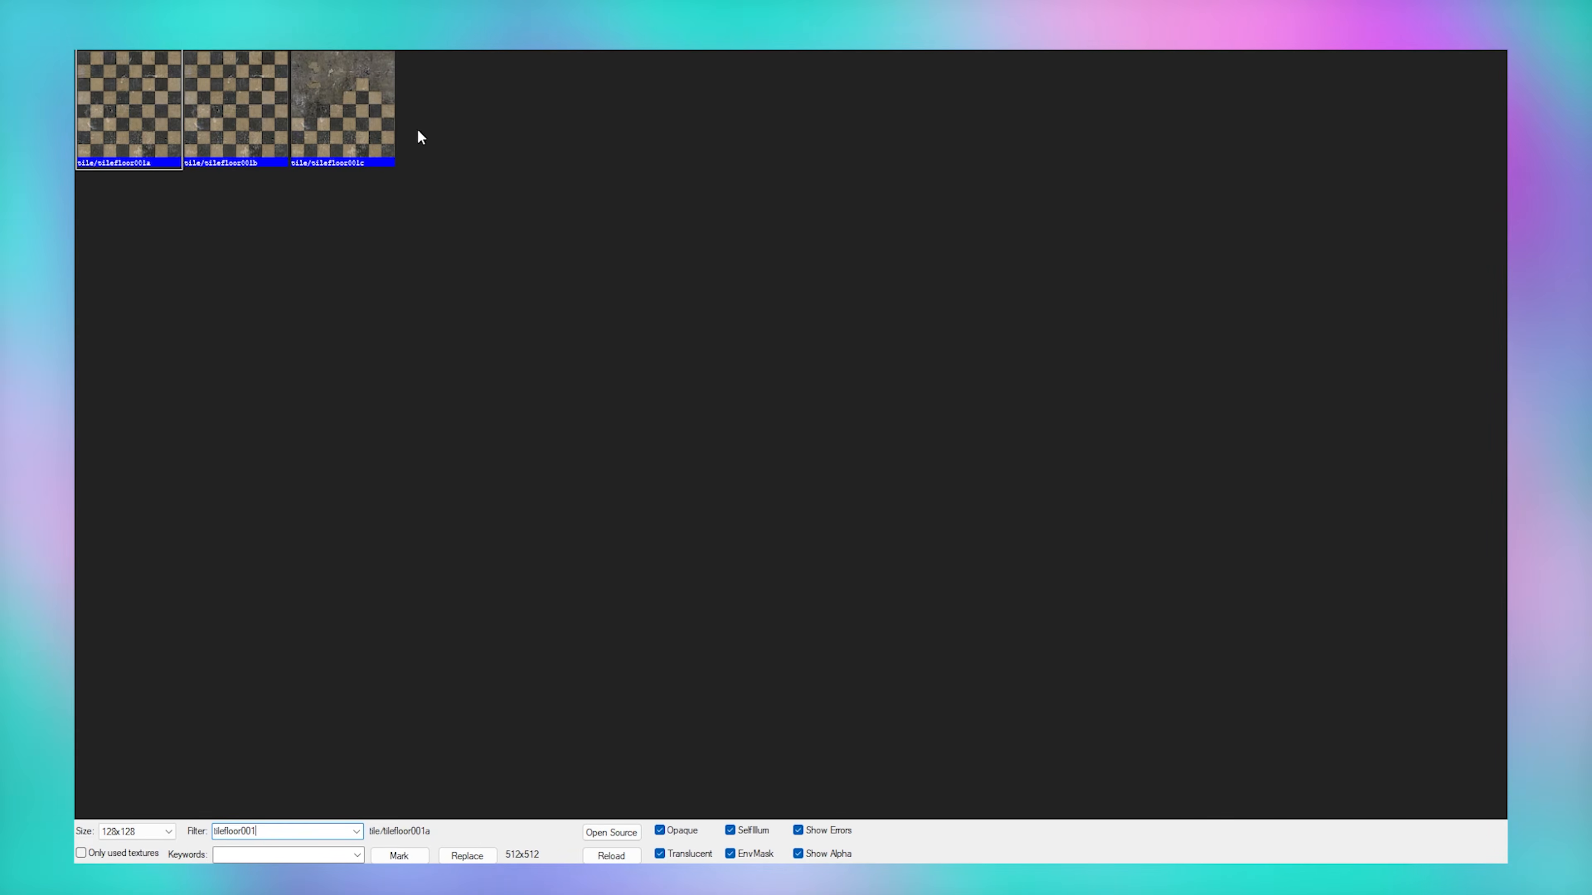
double_click(367, 119)
Clip the corridor floor brush crosswise near the window light, keeping both parts.
key("shift+s")
left_click(380, 281)
key("z")
key("w")
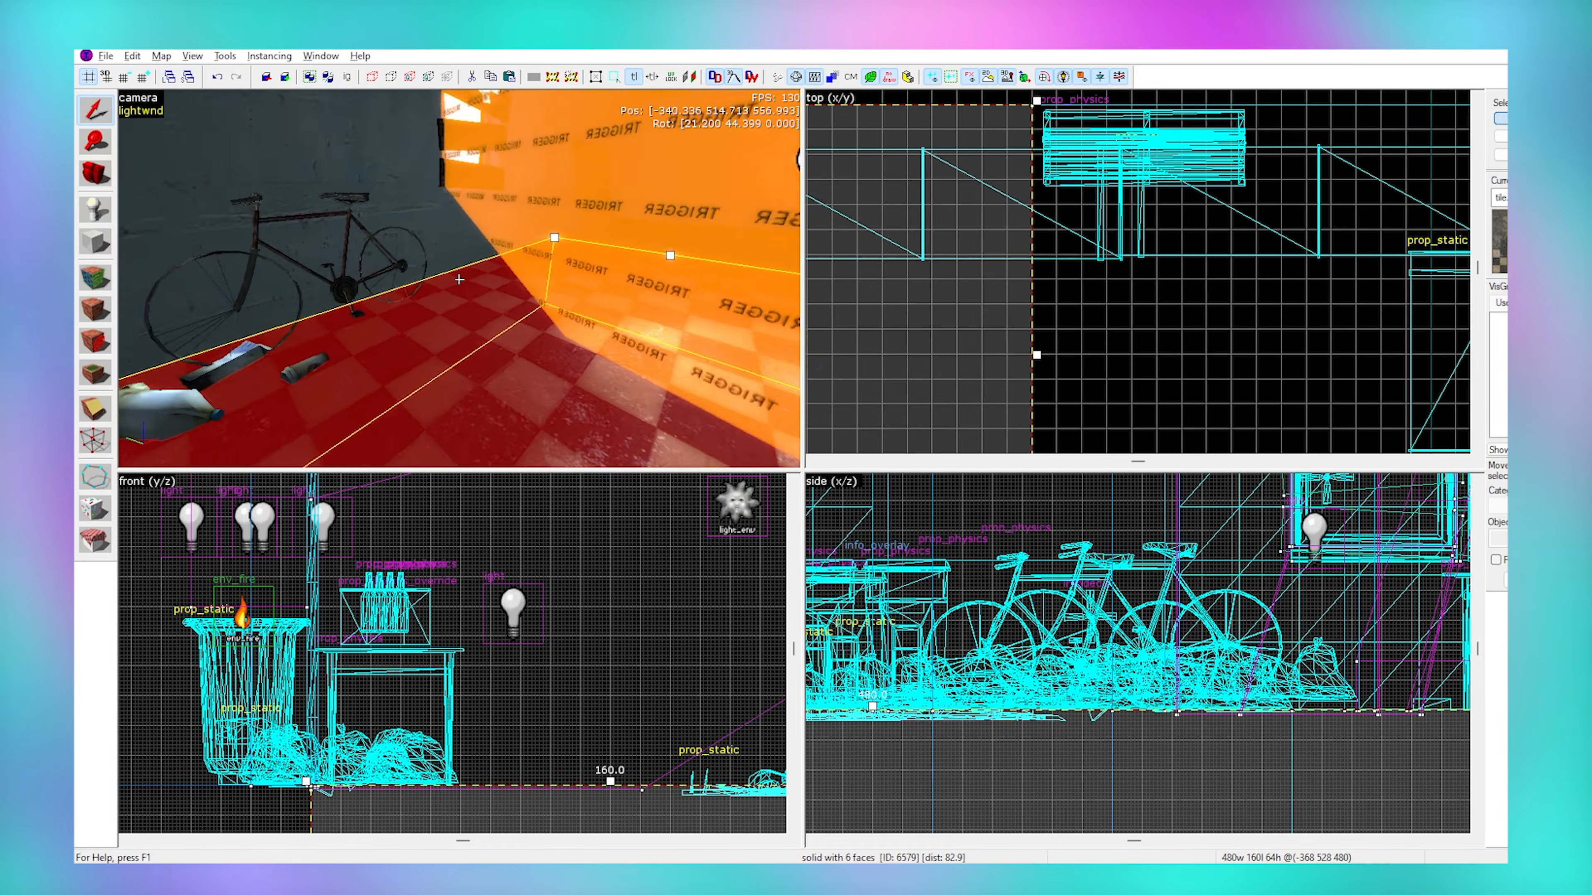
key("d")
key("z")
left_click(1081, 77)
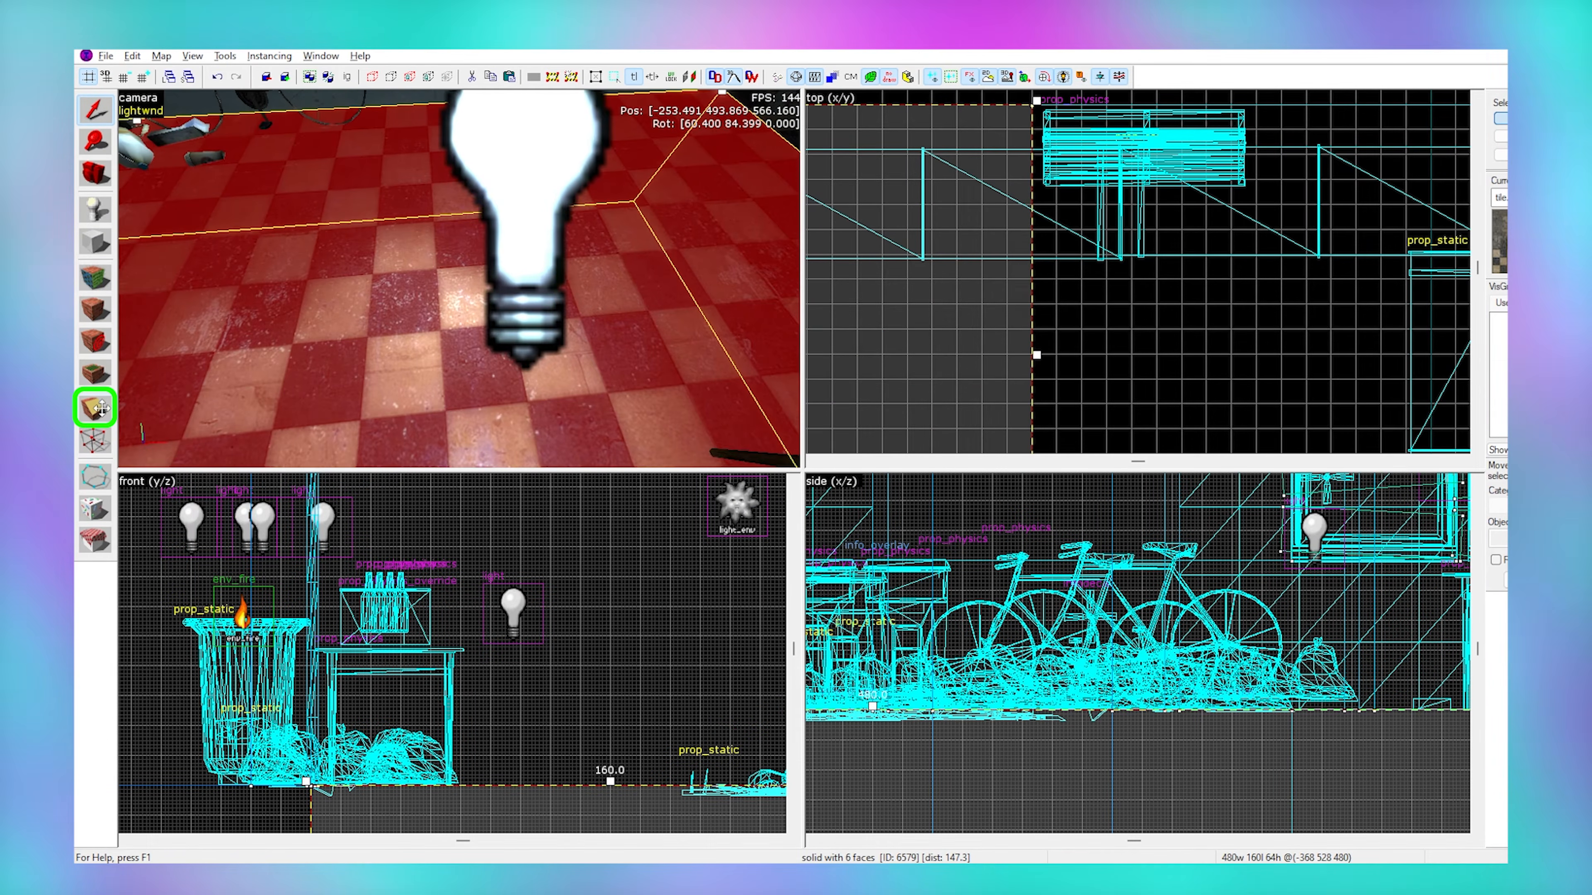
left_click(102, 408)
scroll(1094, 231, "down", 5)
scroll(978, 195, "up", 9)
key("z")
key("d")
mouse_move(978, 189)
left_mouse_down()
mouse_move(978, 208)
mouse_move(927, 223)
left_mouse_up()
key("w")
key("z")
key("Return")
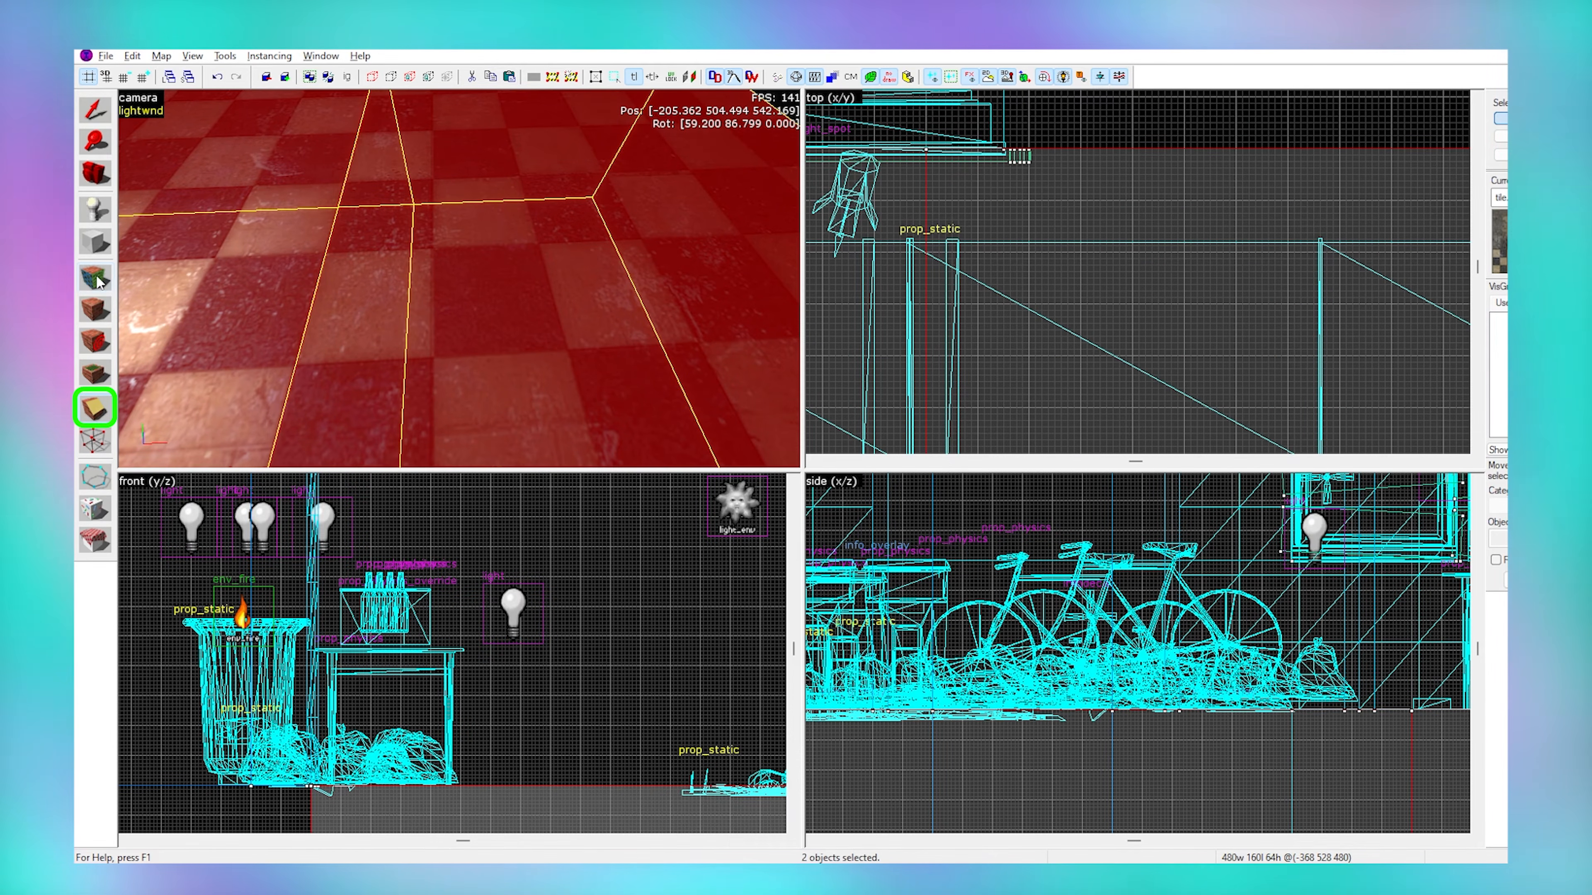
Choose the worn tile texture tile/tilefloor001c for the split-off floor section's face.
key("shift+a")
left_click(807, 490)
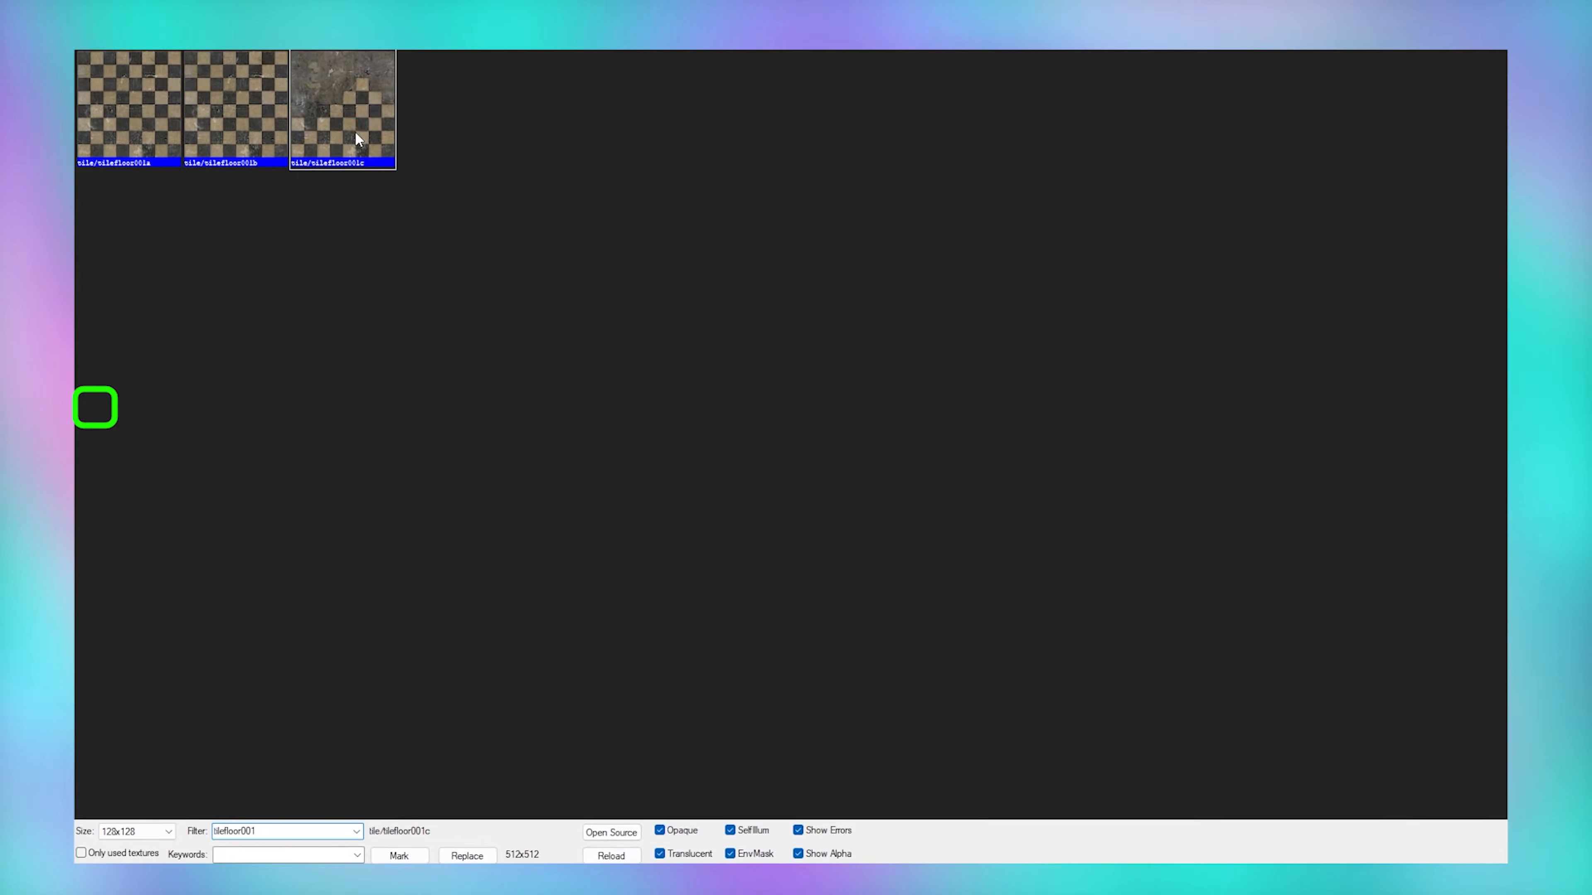
double_click(342, 110)
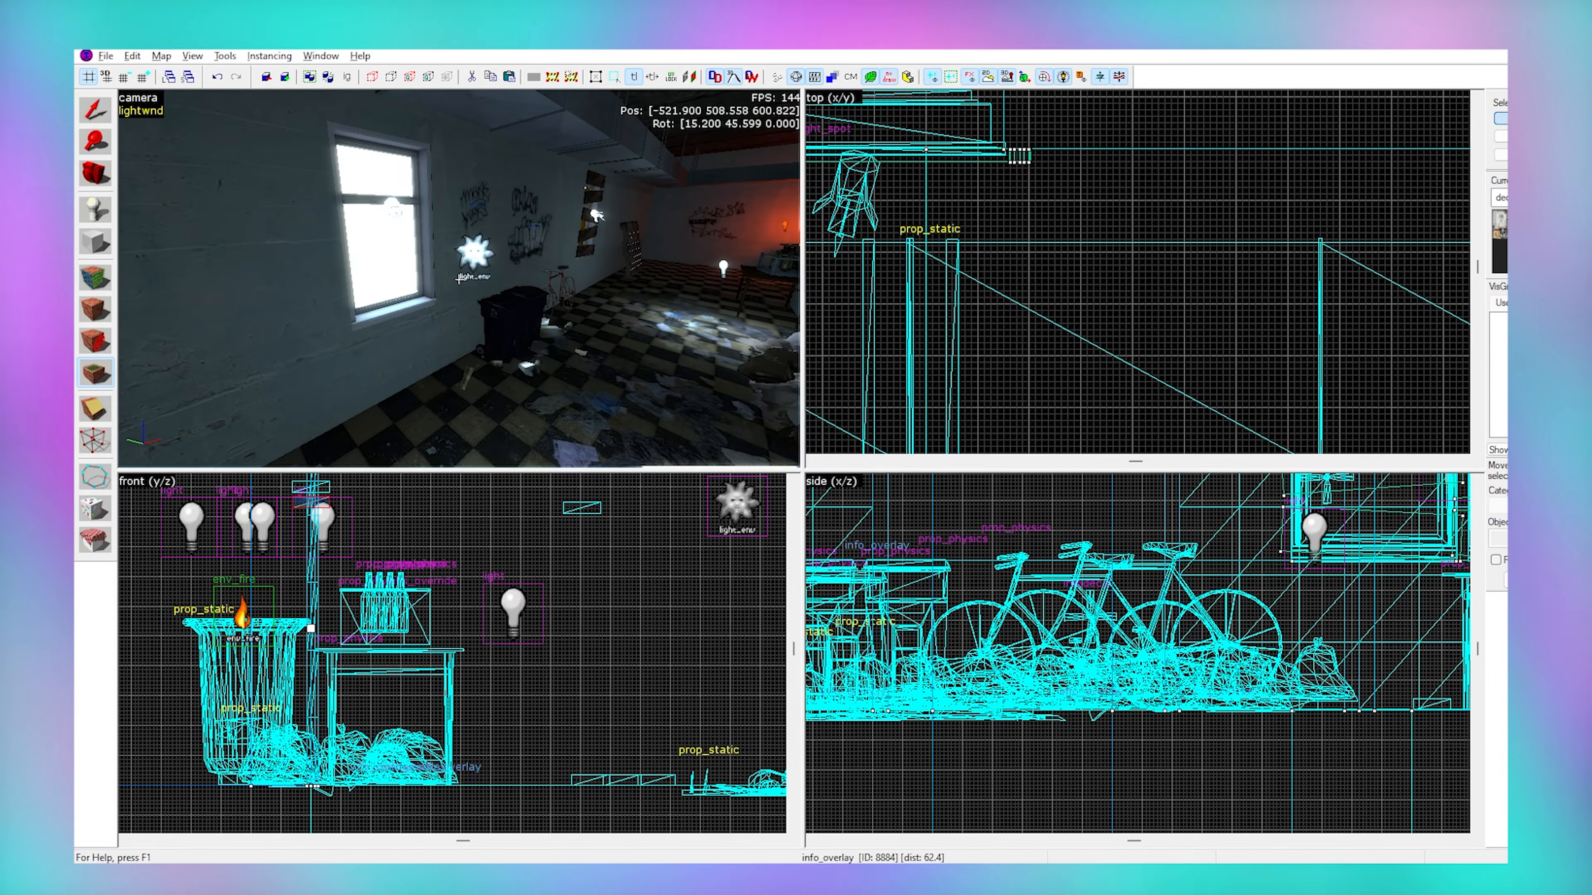
Shift the poster overlay along the wall beside the large window.
key("z")
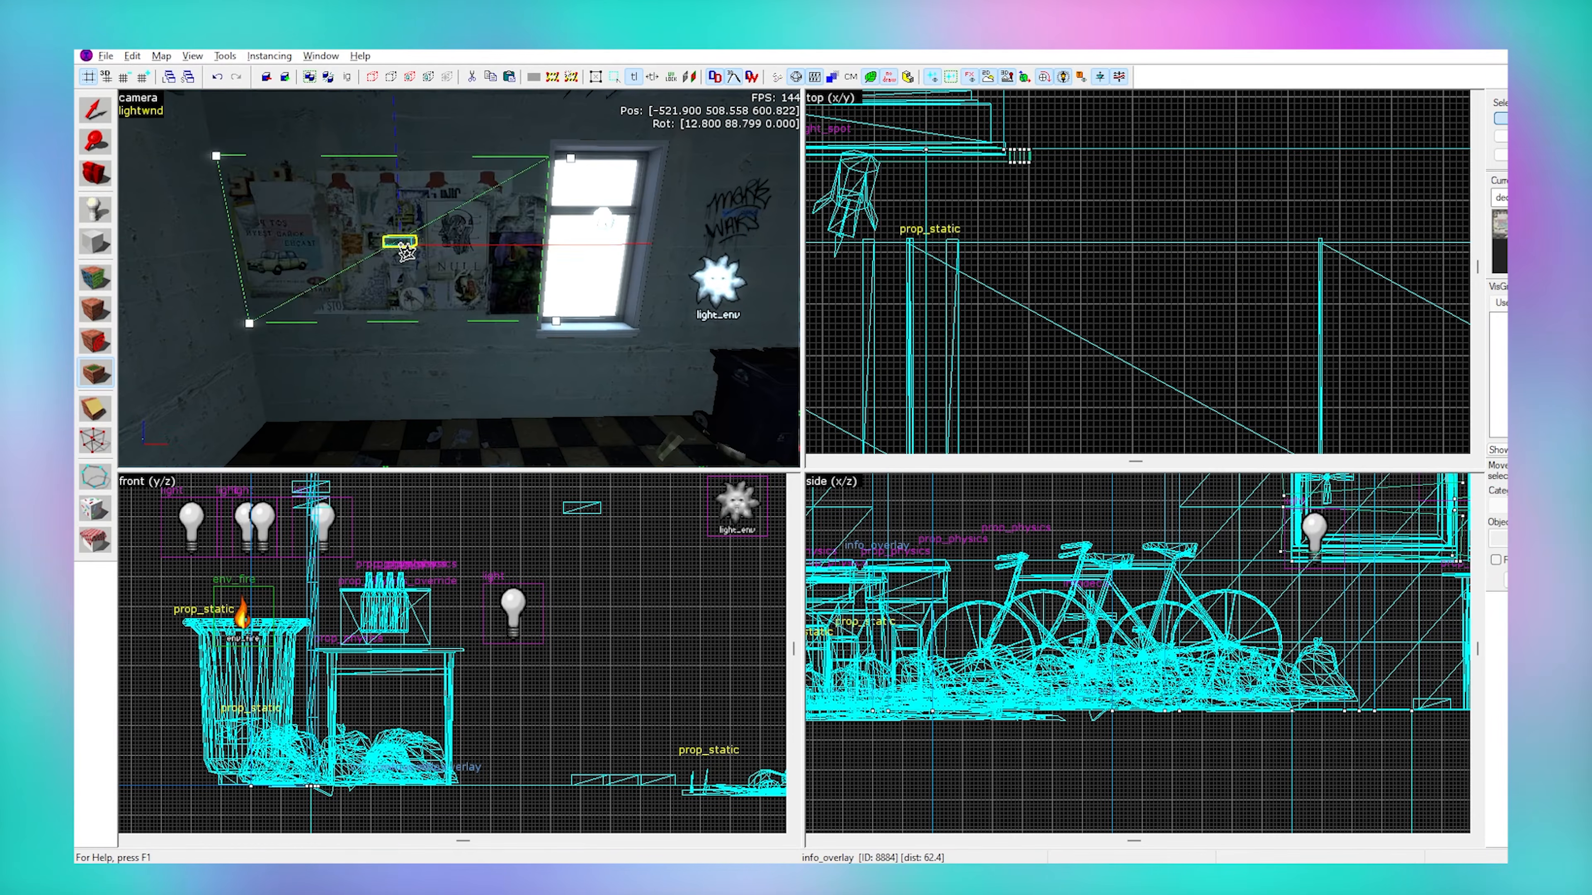
left_click_drag(401, 246, 382, 247)
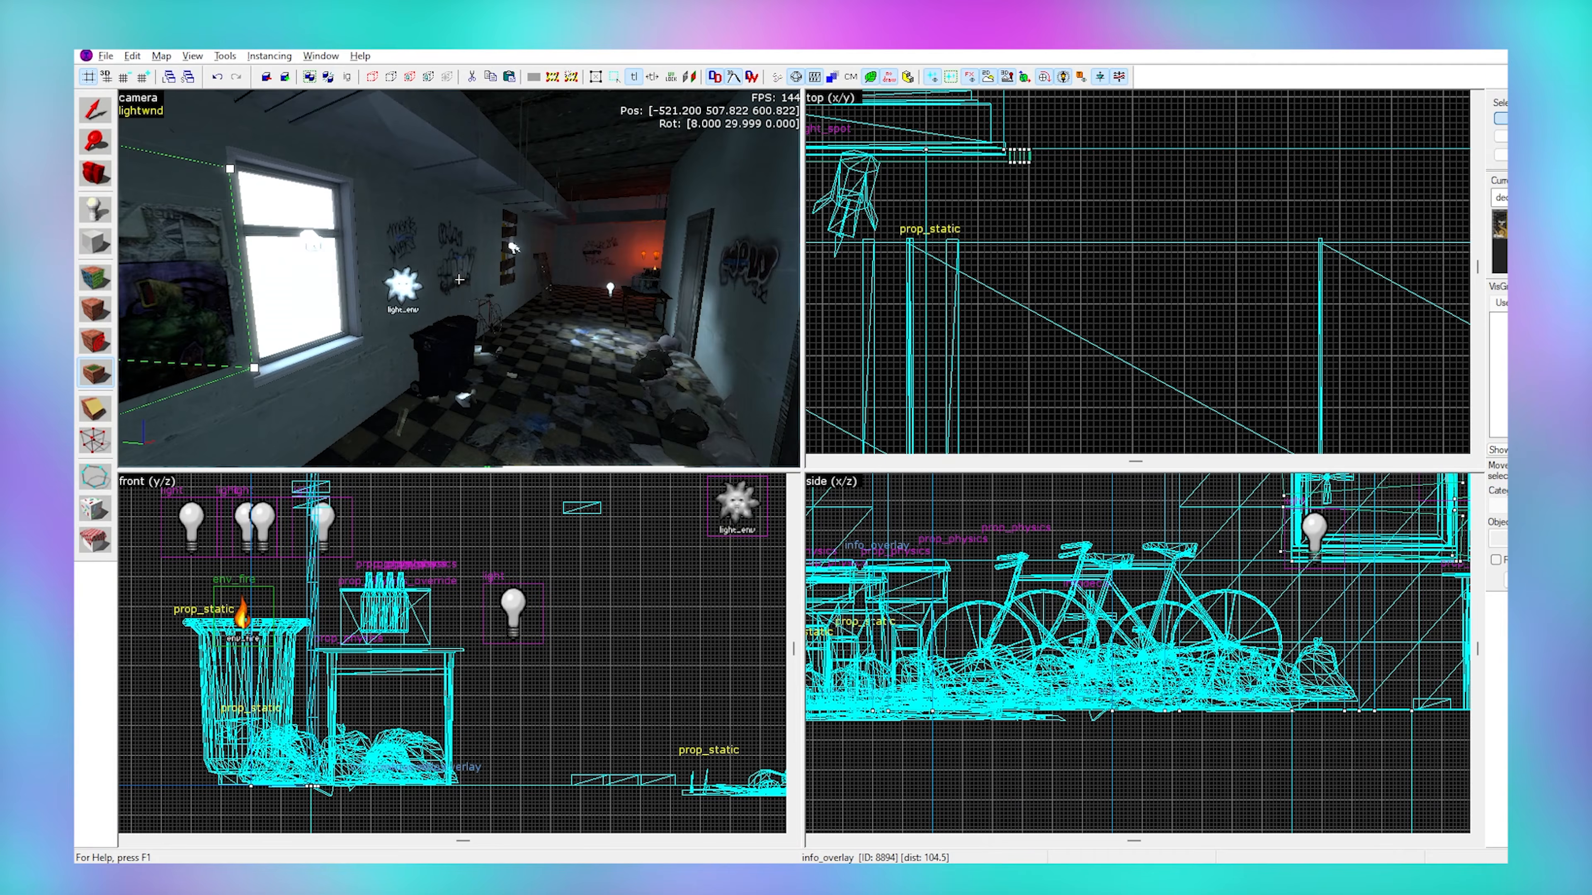
key("w")
key("d")
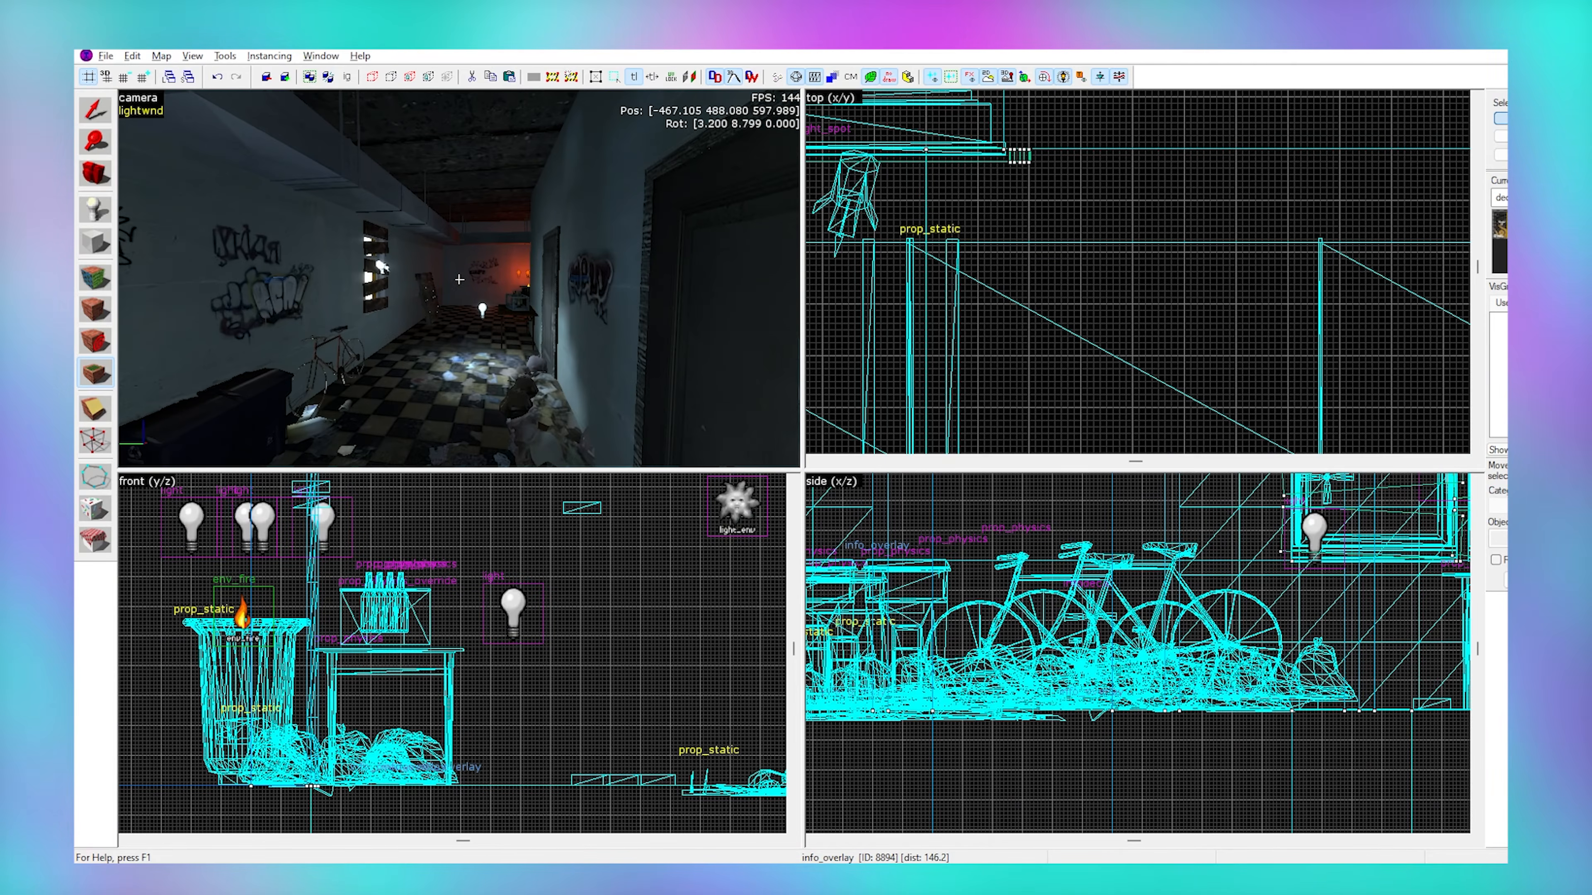
Place poster overlays on the window-side wall around the bicycle.
key("z")
left_click(227, 280)
key("z")
key("z")
left_click(408, 274)
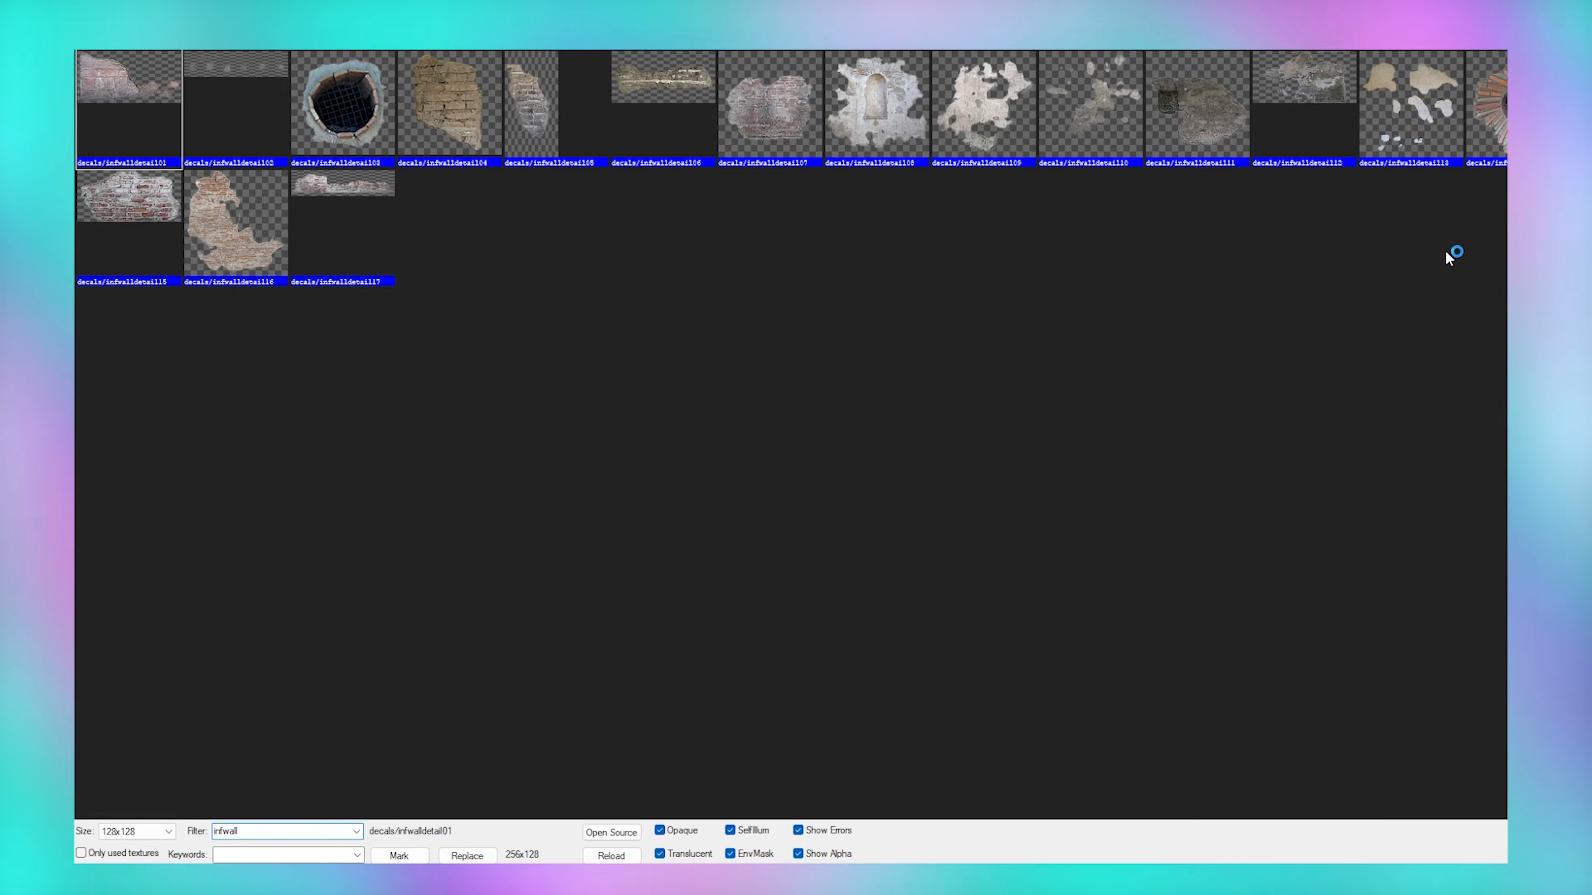
Pick the exposed-brick texture decals/infwalldetail16 for decorating the corridor walls.
double_click(259, 236)
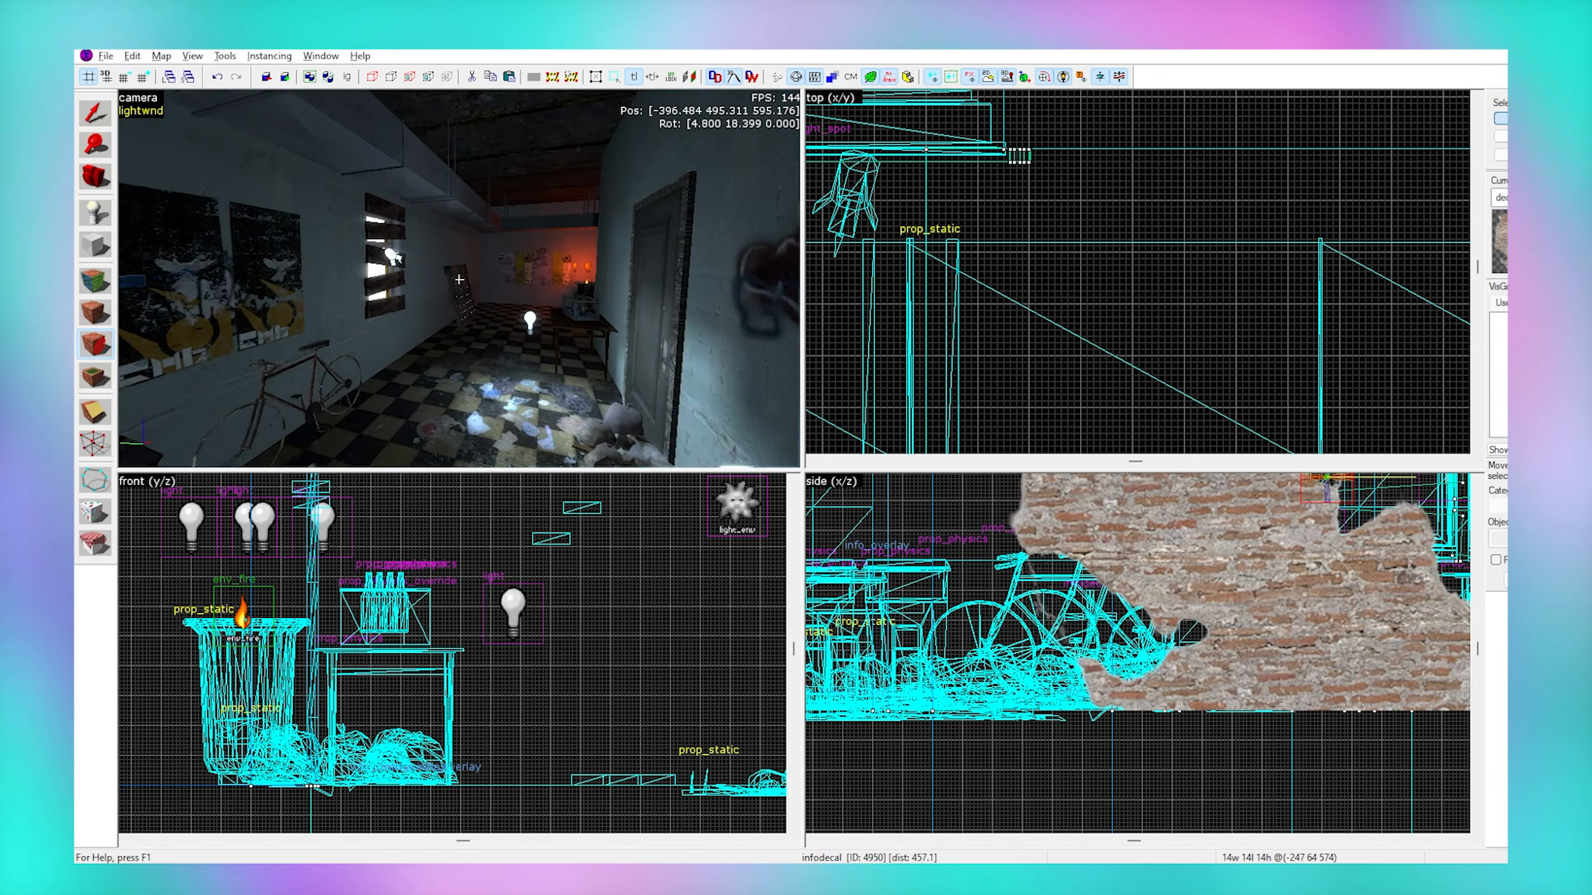
key("z")
key("s")
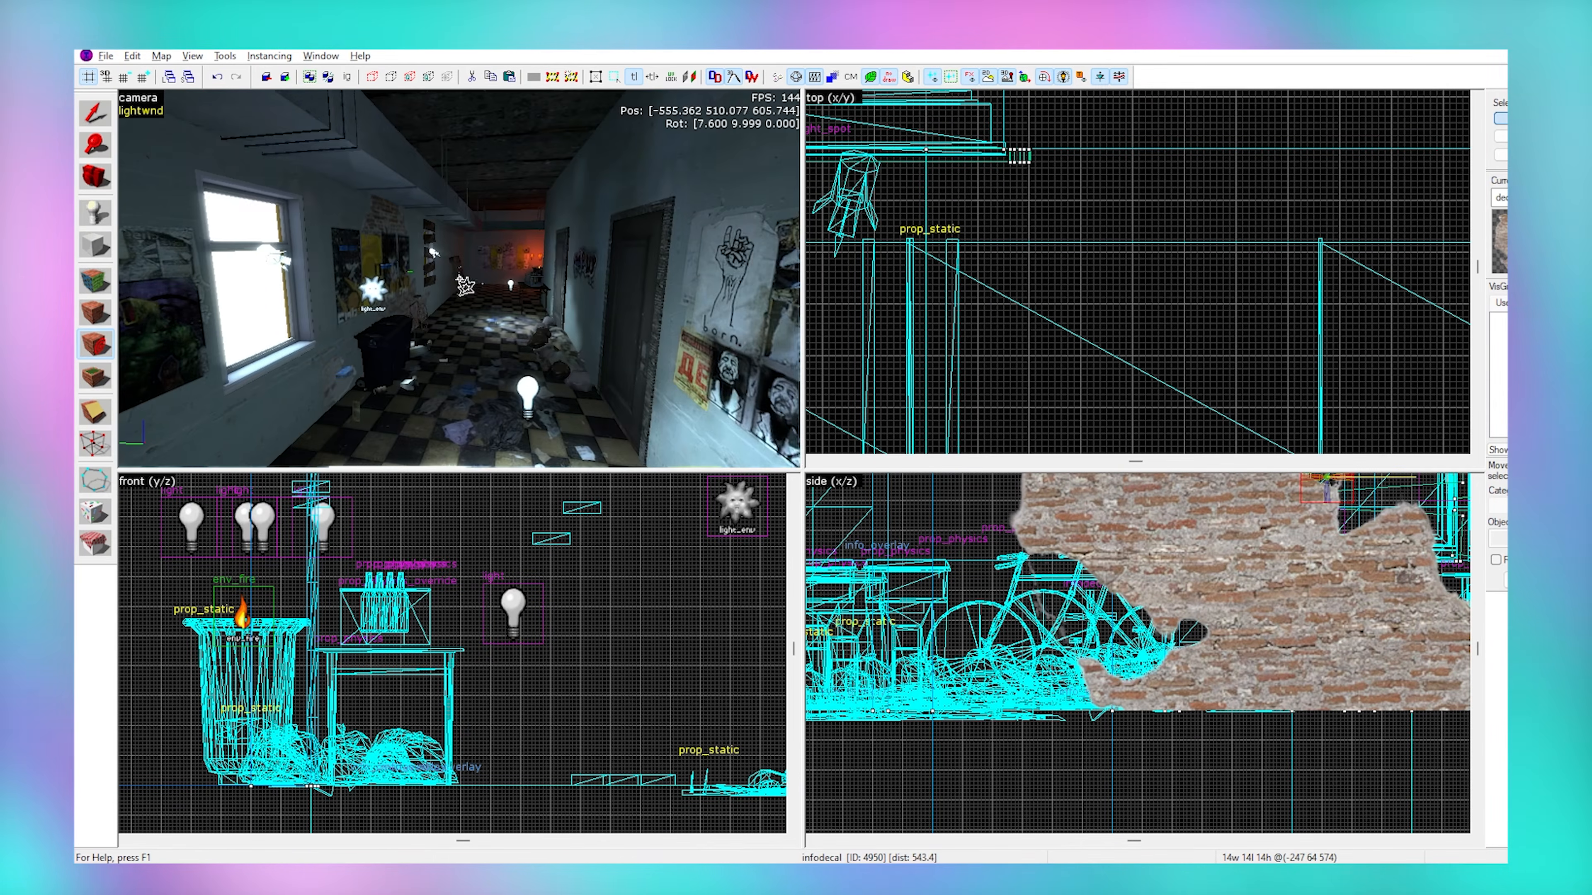